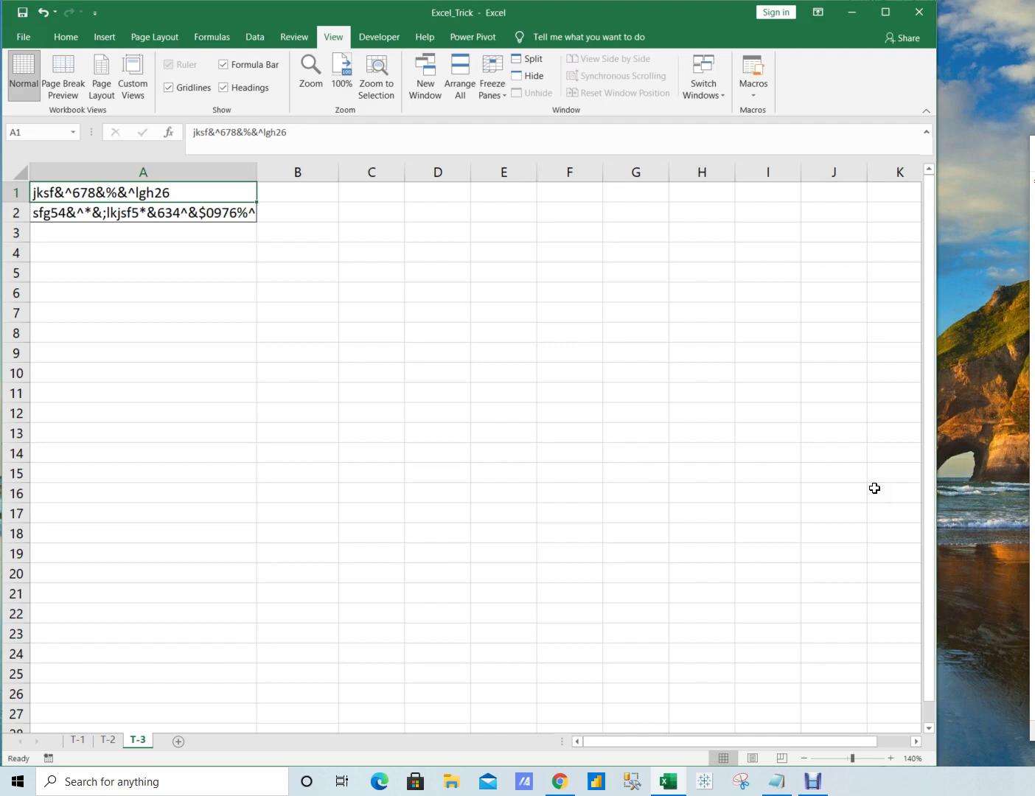
Step: Widen column A slightly so that the full text of cell A2 fits inside it
{"action": "left_click", "coordinate": [137, 212]}
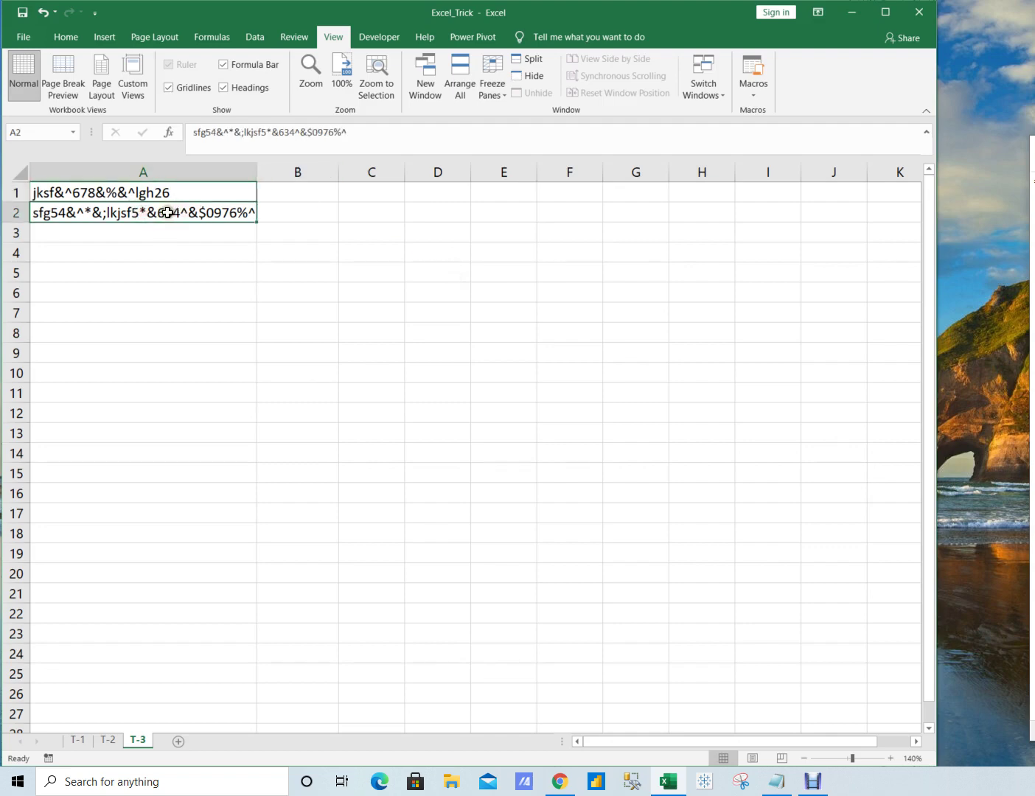
{"action": "left_click", "coordinate": [144, 193]}
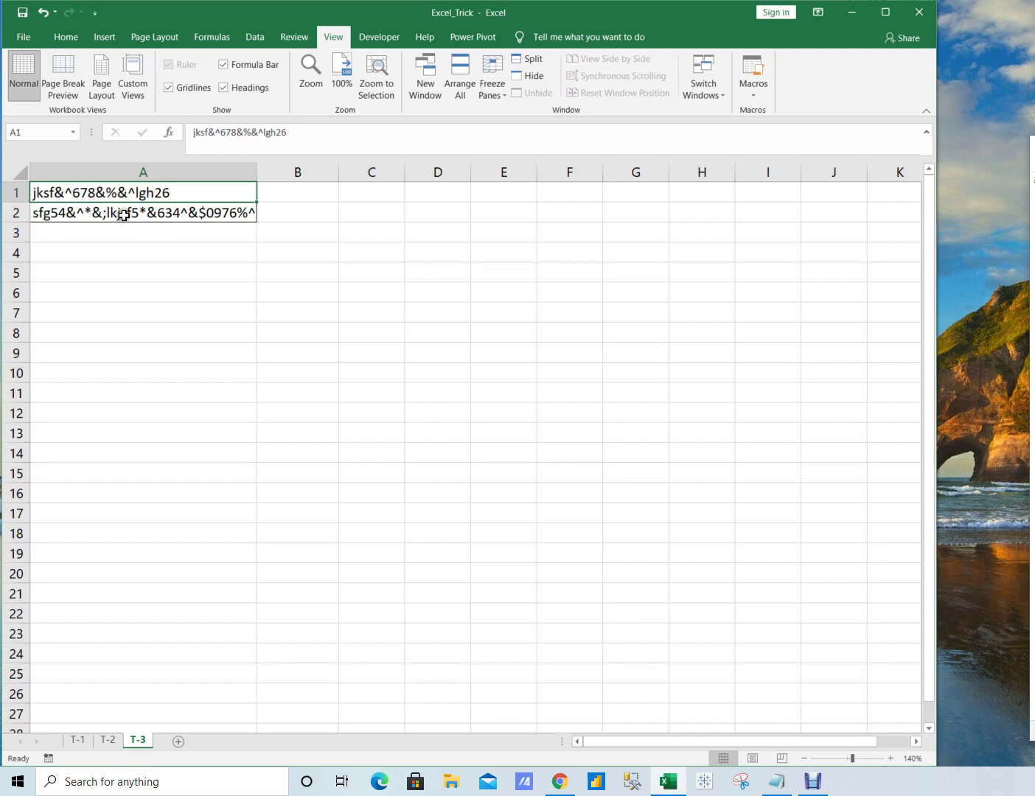
{"action": "left_click", "coordinate": [203, 198]}
{"action": "left_click", "coordinate": [246, 212]}
{"action": "left_click", "coordinate": [257, 188]}
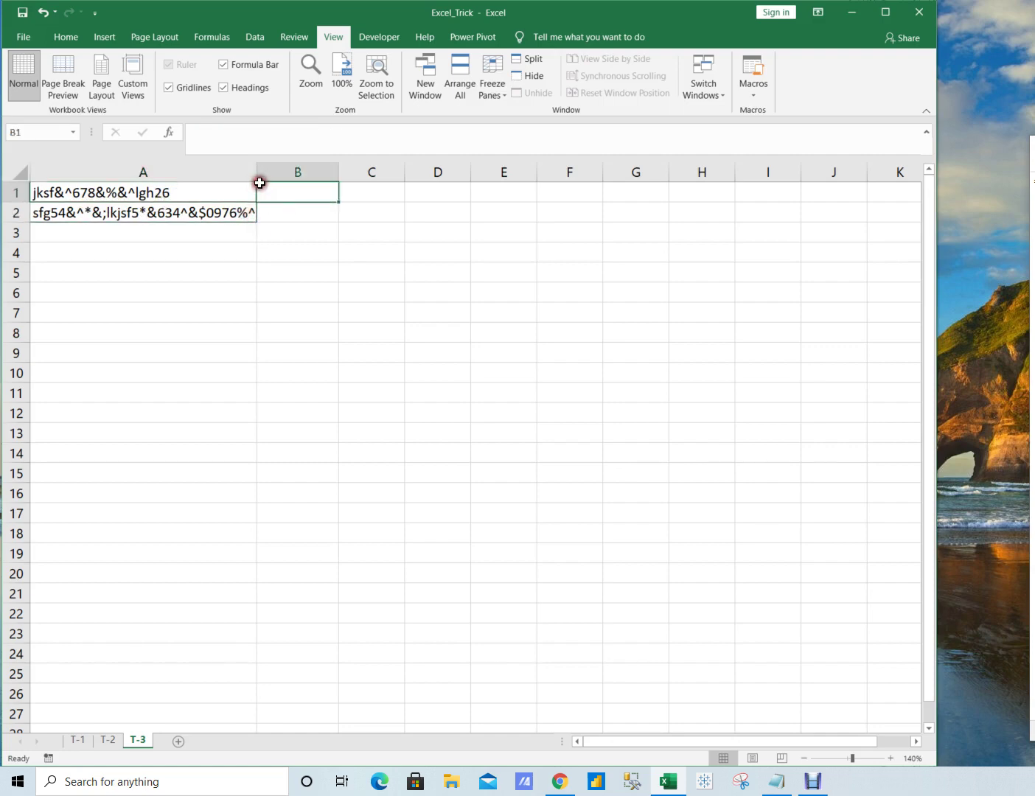
{"action": "left_click_drag", "start_coordinate": [256, 177], "coordinate": [265, 178]}
{"action": "left_click", "coordinate": [283, 213]}
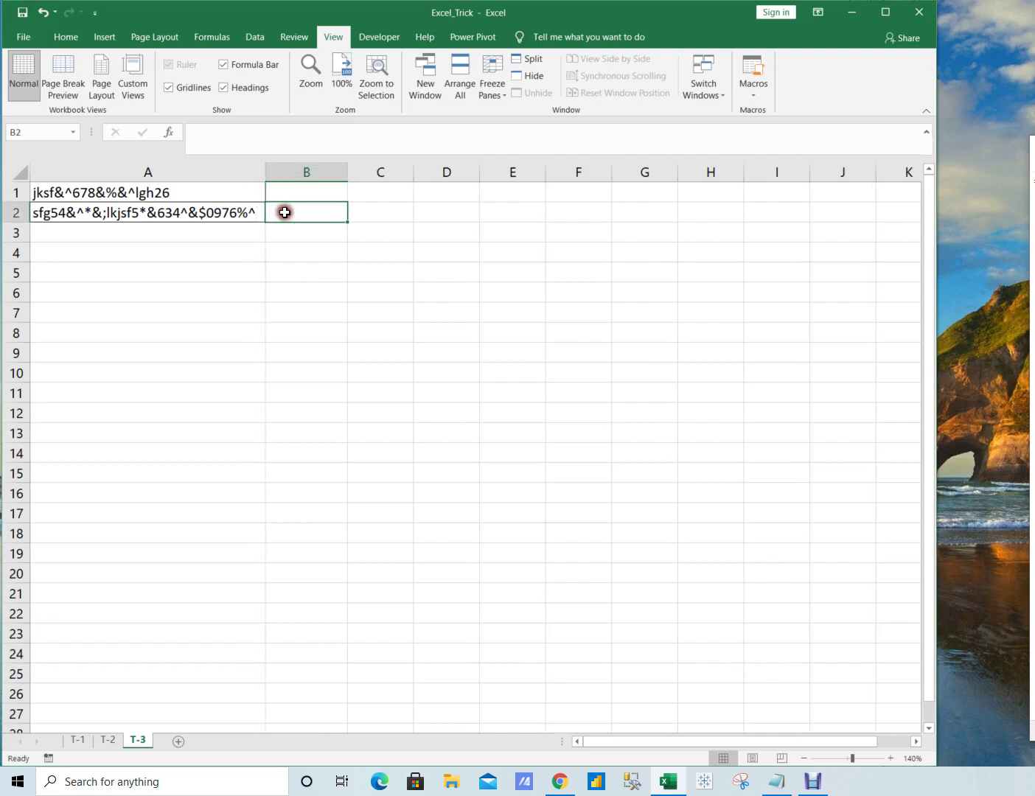
{"action": "left_click", "coordinate": [284, 190]}
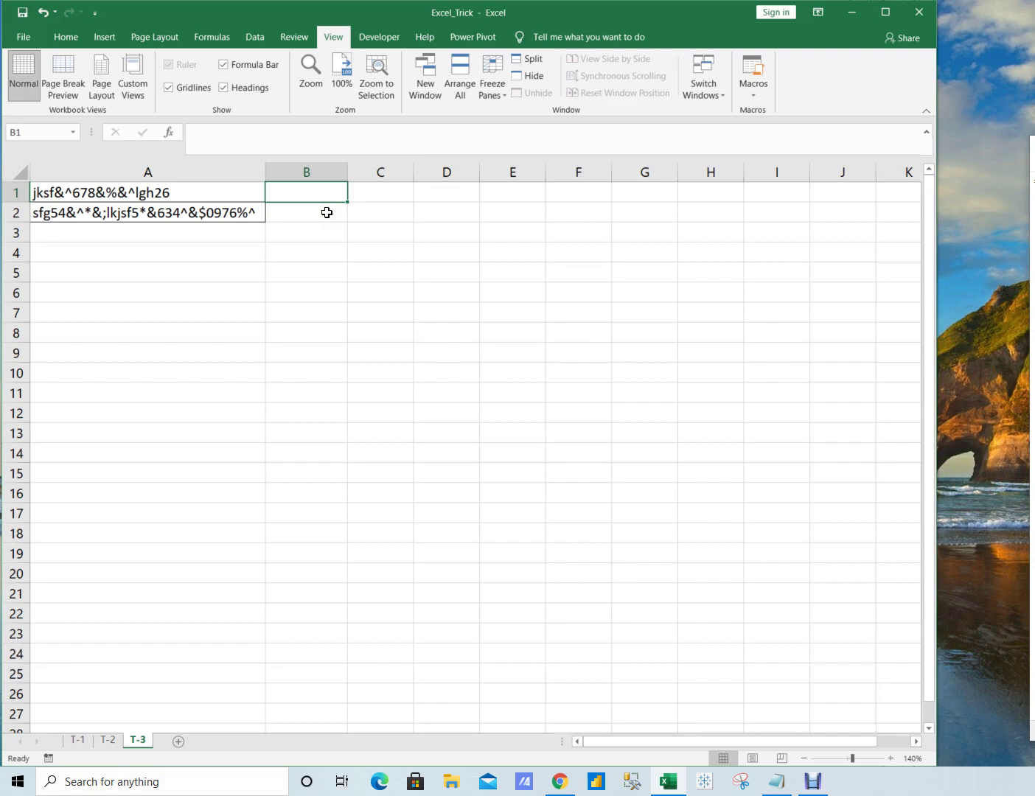
Step: Inspect the mixed text of cell A1 from its first character and return to cell B1
{"action": "key", "text": "Left"}
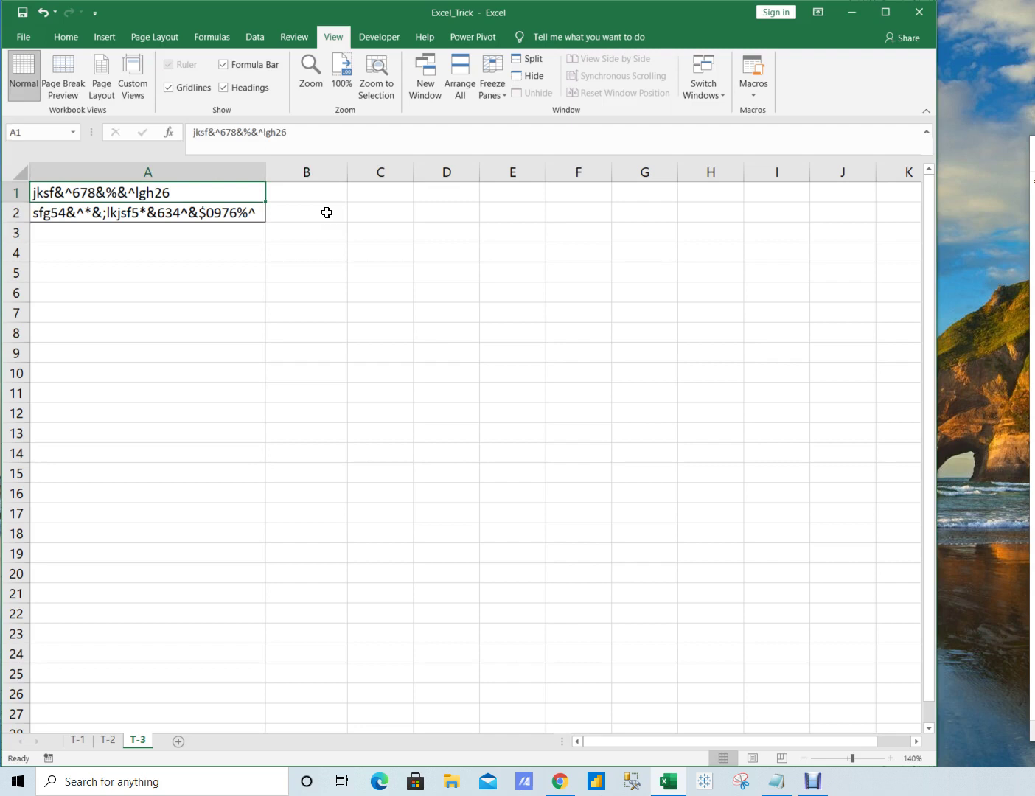
{"action": "key", "text": "F2"}
{"action": "key", "text": "Home"}
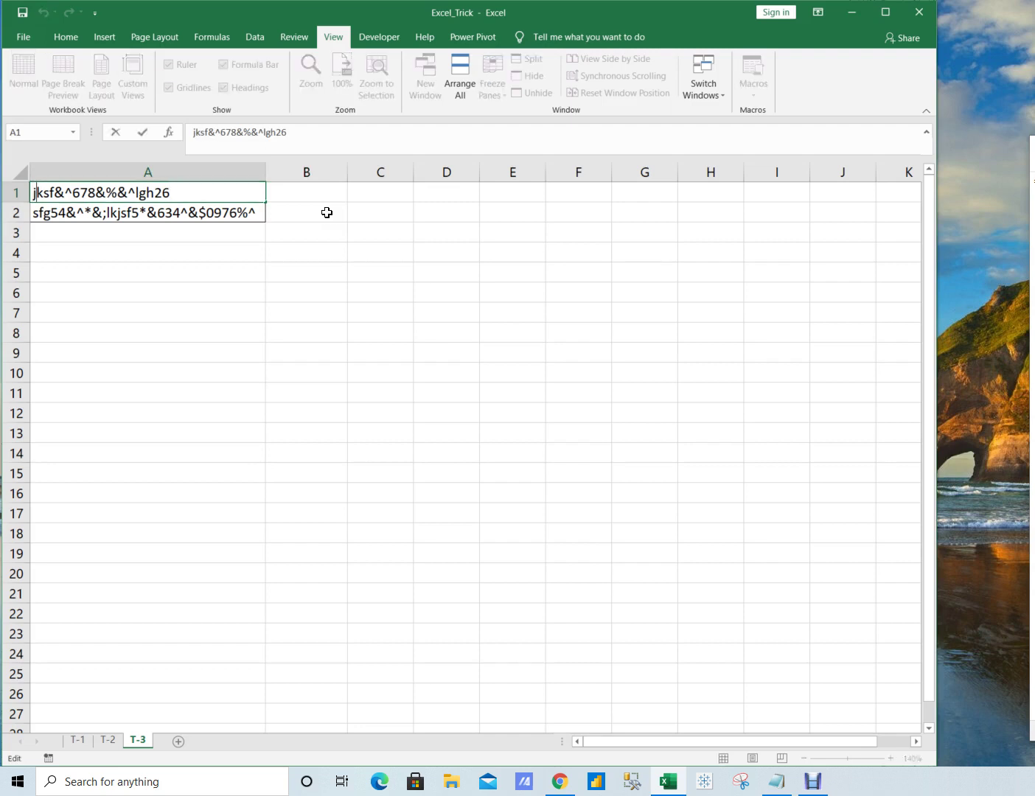
{"action": "key", "text": "Tab"}
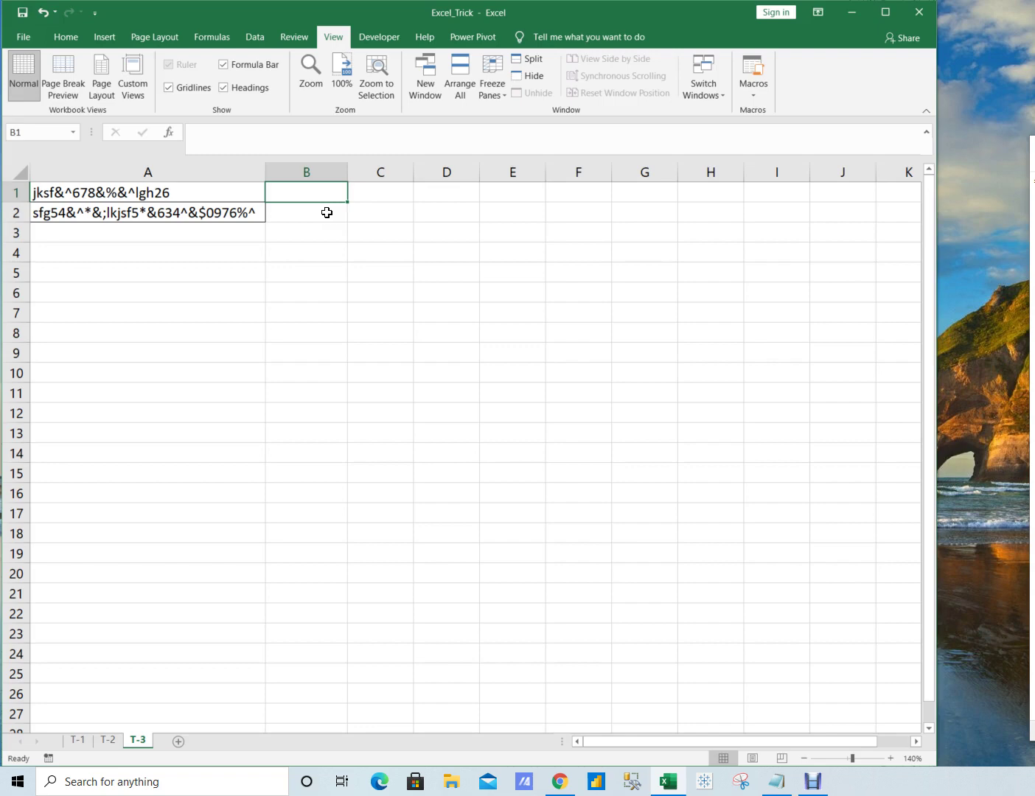
Step: Begin a SUMPRODUCT formula in cell B1
{"action": "type", "text": "="}
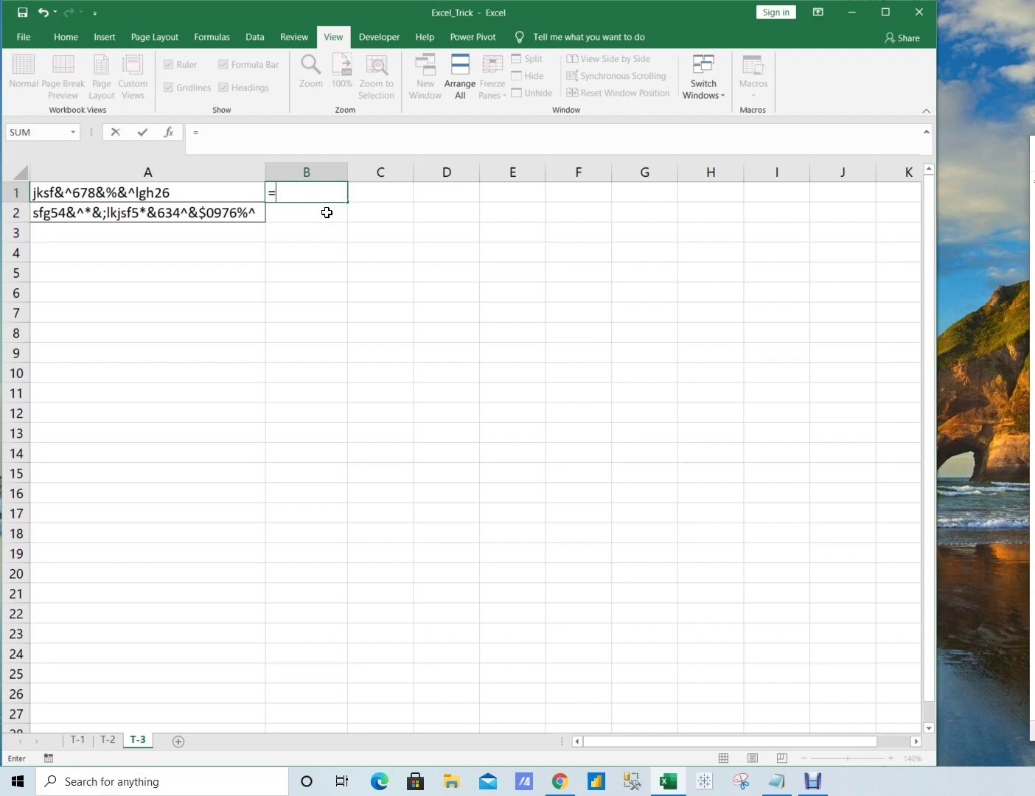
{"action": "type", "text": "sum"}
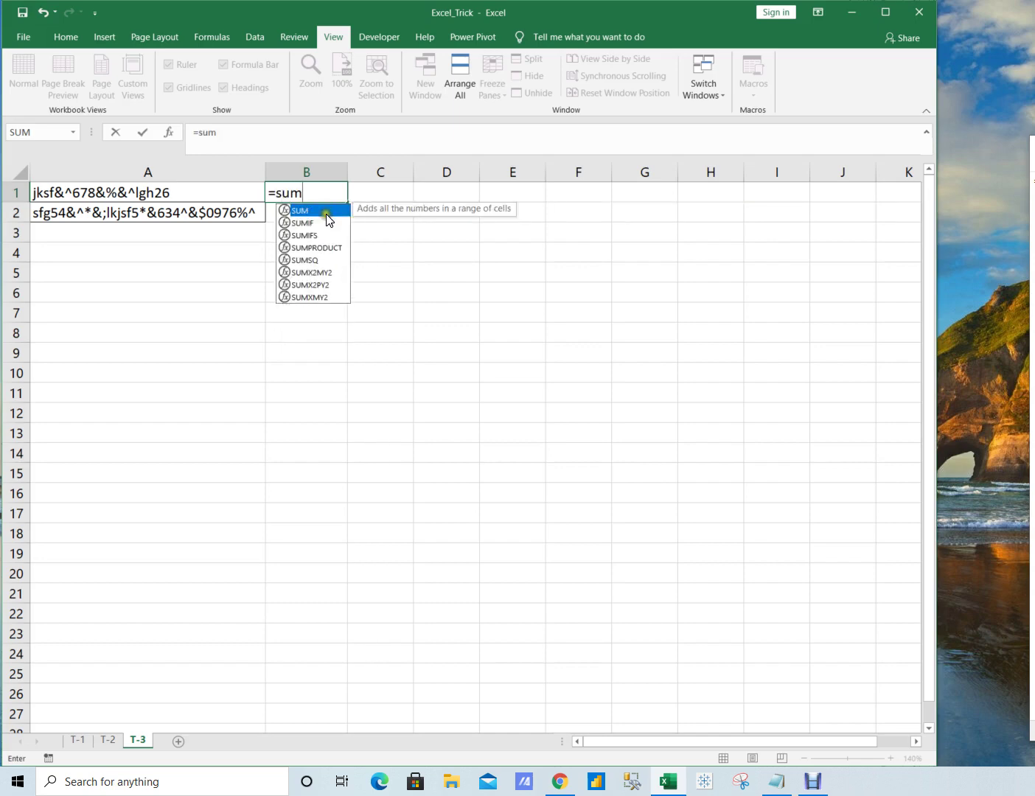
{"action": "key", "text": "Down"}
{"action": "key", "text": "Down"}
{"action": "key", "text": "Down"}
{"action": "key", "text": "Tab"}
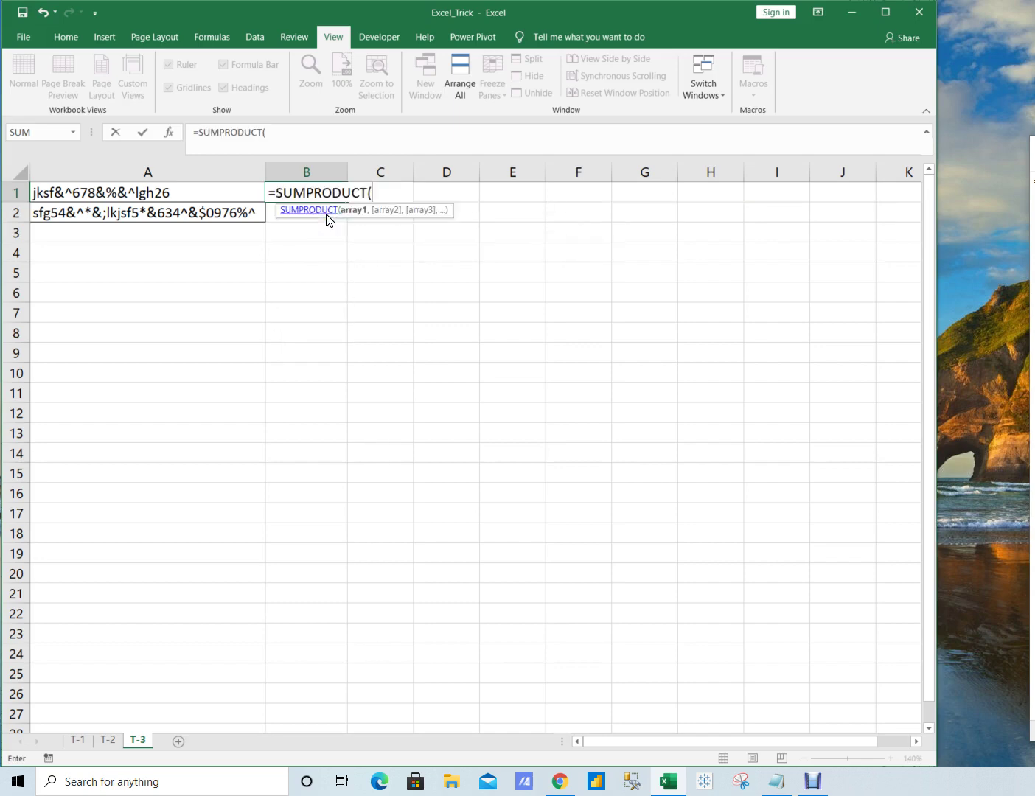
Step: Nest a MID function inside SUMPRODUCT with "0"&A1 as its text argument
{"action": "key", "text": "Left"}
{"action": "key", "text": "BackSpace"}
{"action": "key", "text": "BackSpace"}
{"action": "type", "text": "mi"}
{"action": "key", "text": "Tab"}
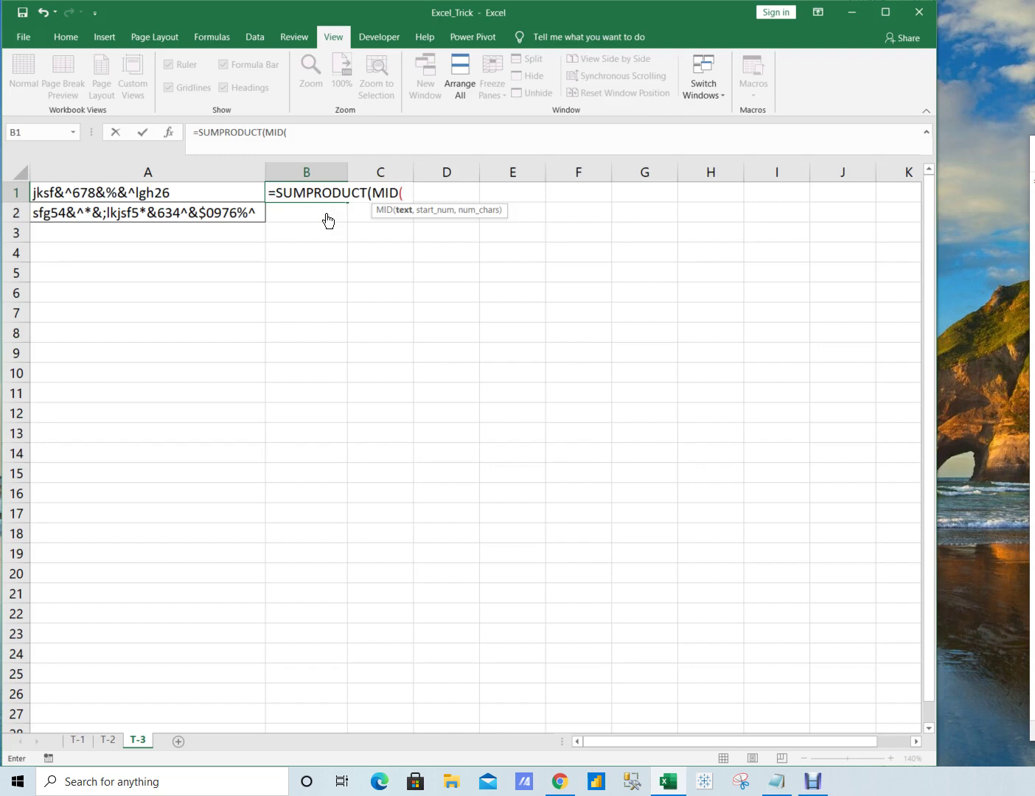
{"action": "type", "text": "0"}
{"action": "key", "text": "BackSpace"}
{"action": "type", "text": "\"0\"&"}
{"action": "key", "text": "Left"}
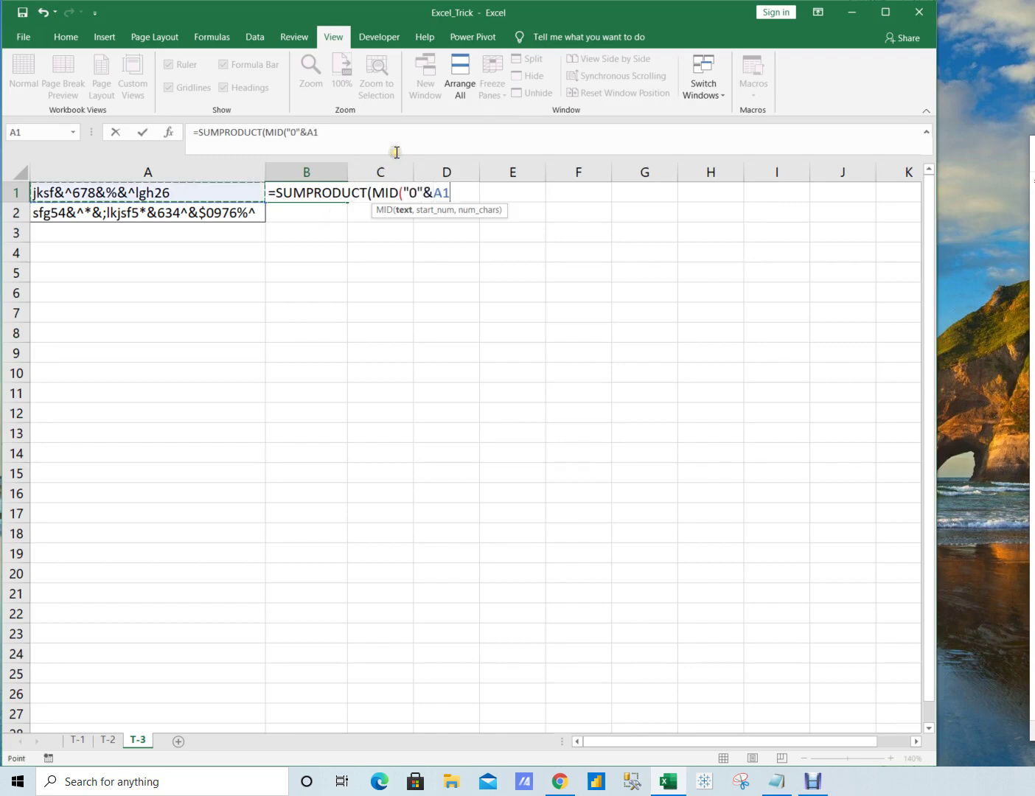
Step: Start the MID function's start_num argument with the nested functions LARGE(INDEX(ISNUMBER(
{"action": "type", "text": ",lar"}
{"action": "key", "text": "Tab"}
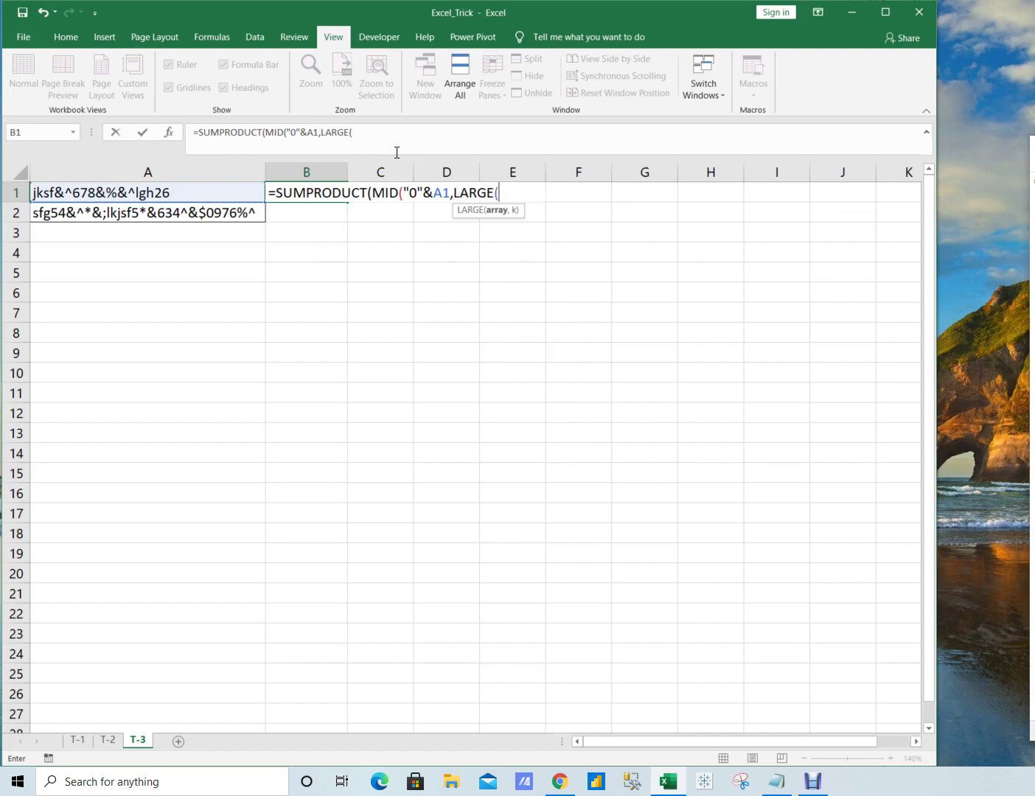
{"action": "type", "text": "in"}
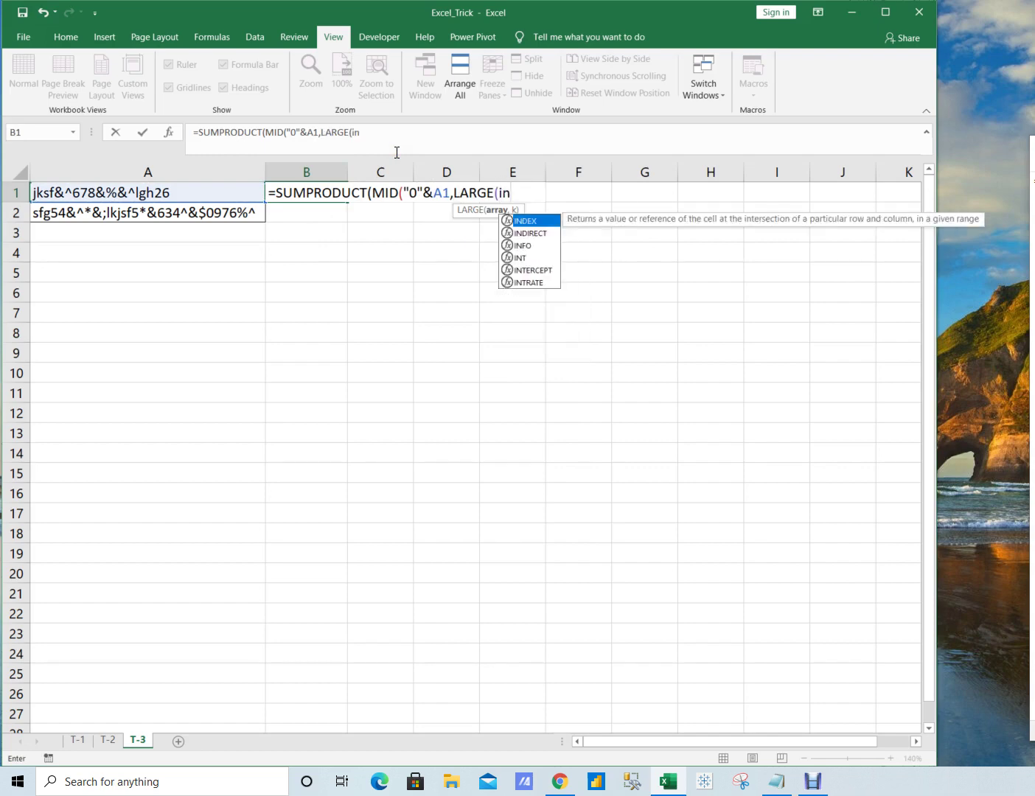
{"action": "key", "text": "Tab"}
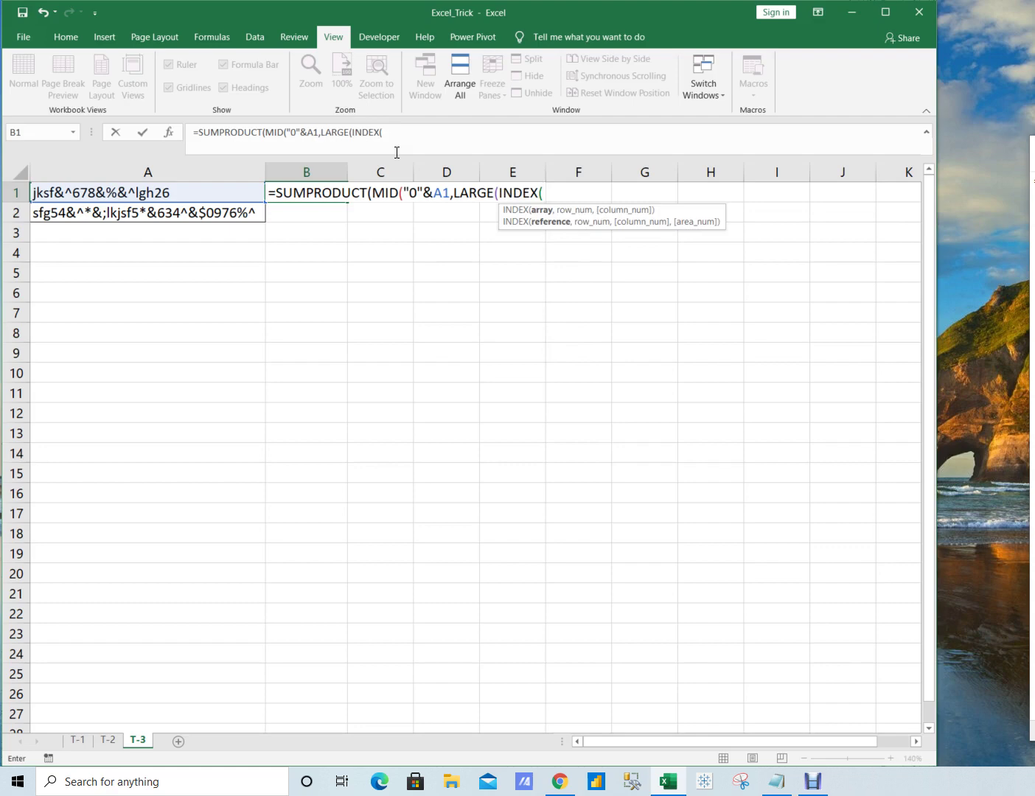
{"action": "type", "text": "isnu"}
{"action": "key", "text": "Tab"}
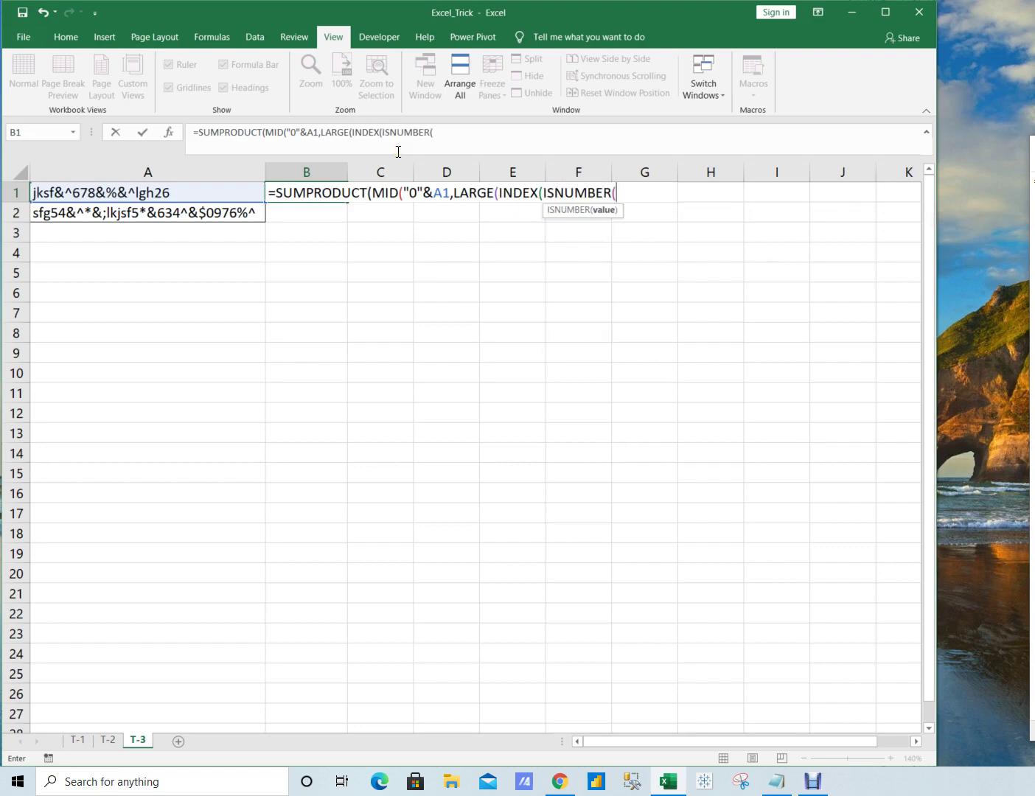
Step: Add --MID( inside ISNUMBER with cell A1 as its text argument
{"action": "type", "text": "--"}
{"action": "type", "text": "mid"}
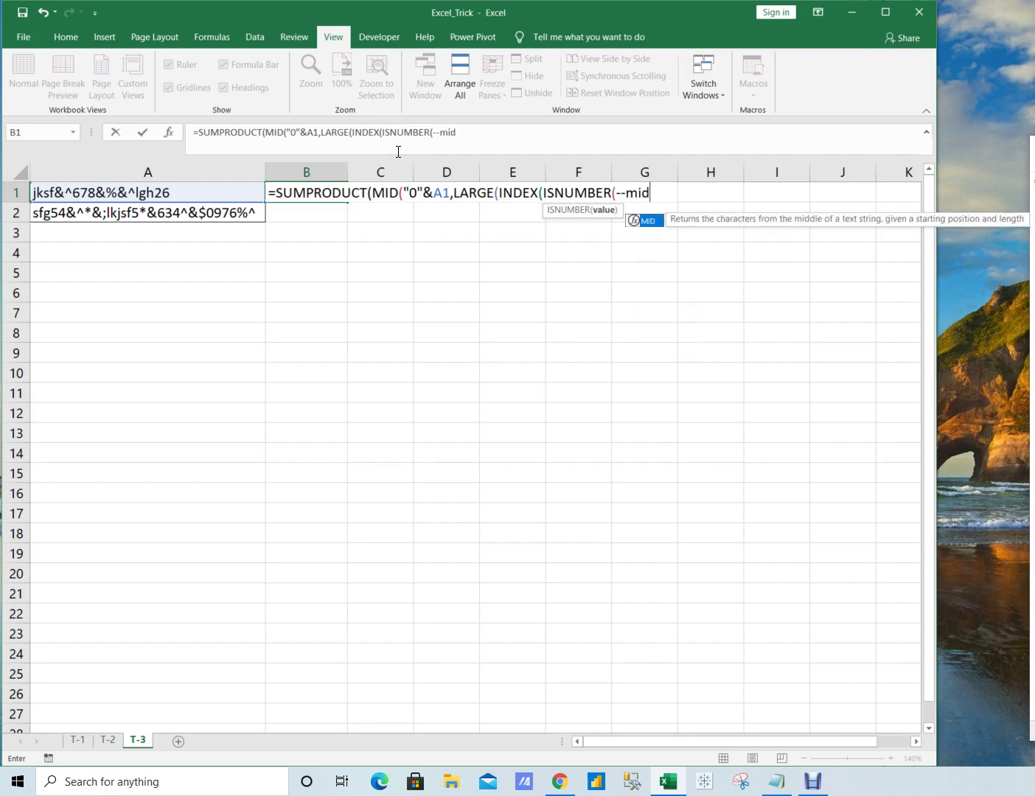
{"action": "key", "text": "Tab"}
{"action": "key", "text": "Left"}
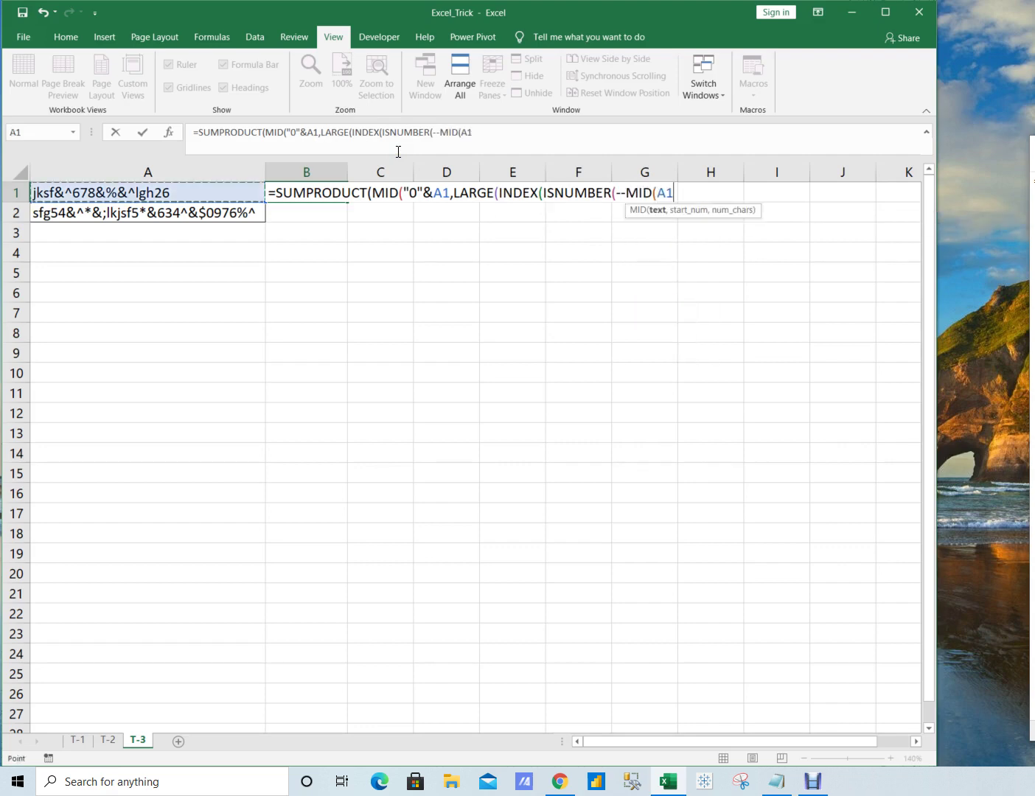
{"action": "type", "text": ","}
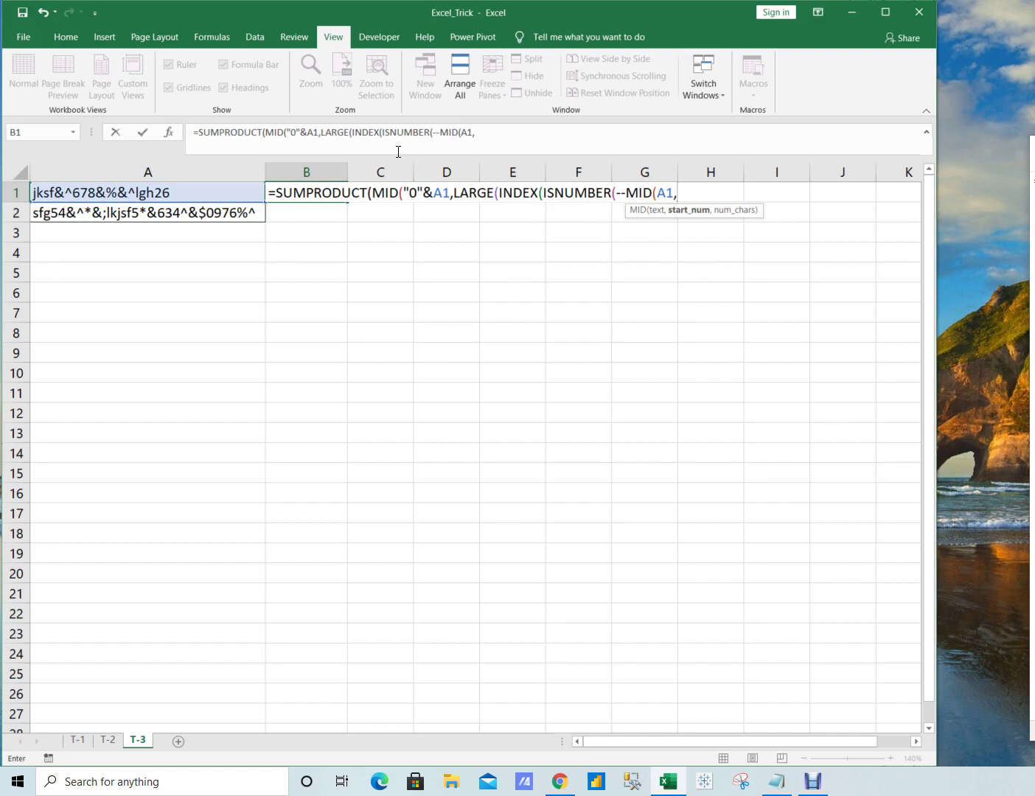
Step: Build the inner MID's start_num as ROW(INDIRECT("1:"& and select the LEN function to follow it
{"action": "type", "text": "row"}
{"action": "key", "text": "Tab"}
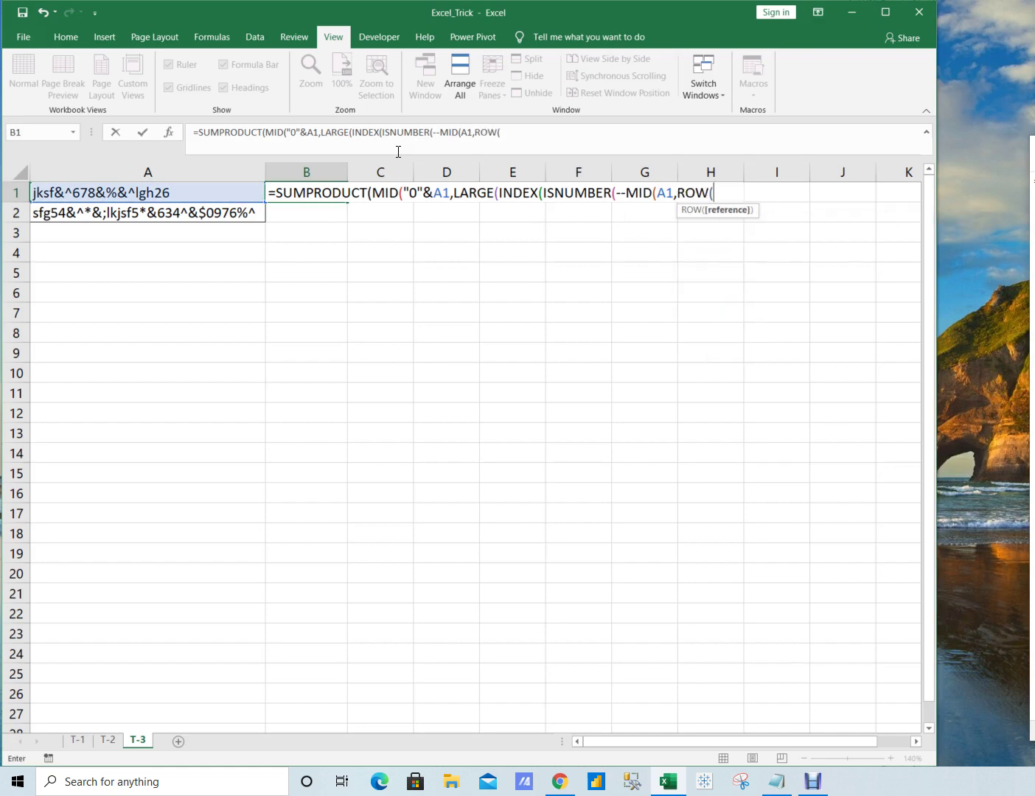
{"action": "type", "text": "in"}
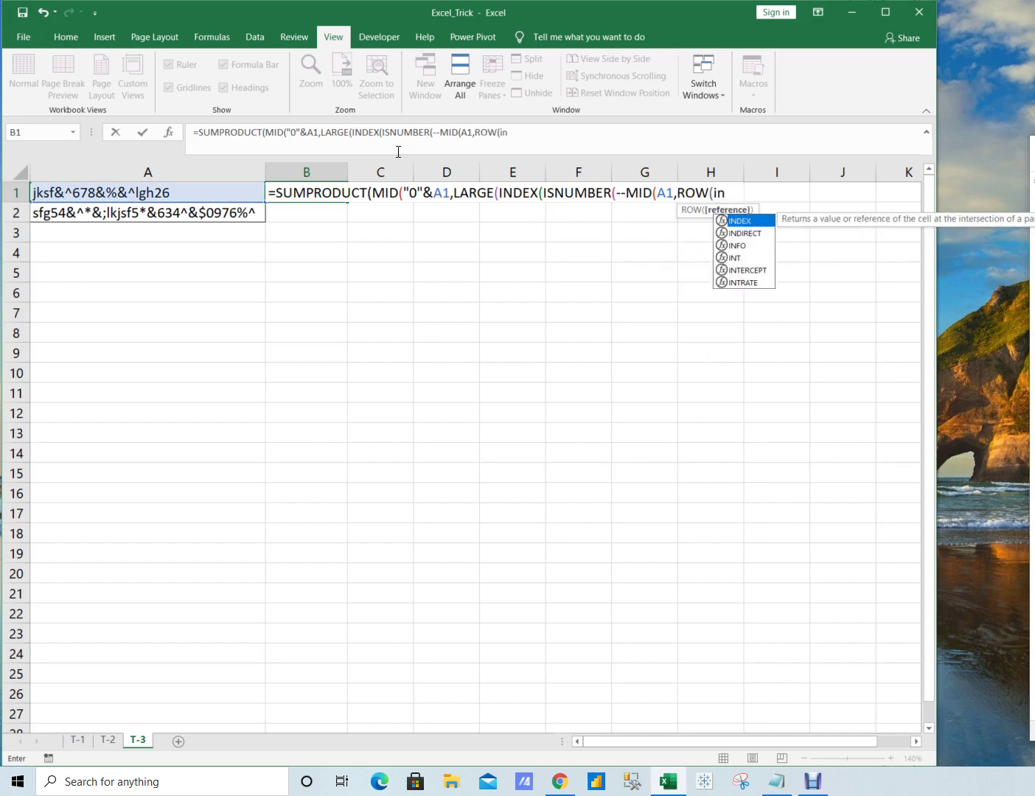
{"action": "key", "text": "Down"}
{"action": "key", "text": "Down"}
{"action": "key", "text": "Down"}
{"action": "key", "text": "Up"}
{"action": "key", "text": "Up"}
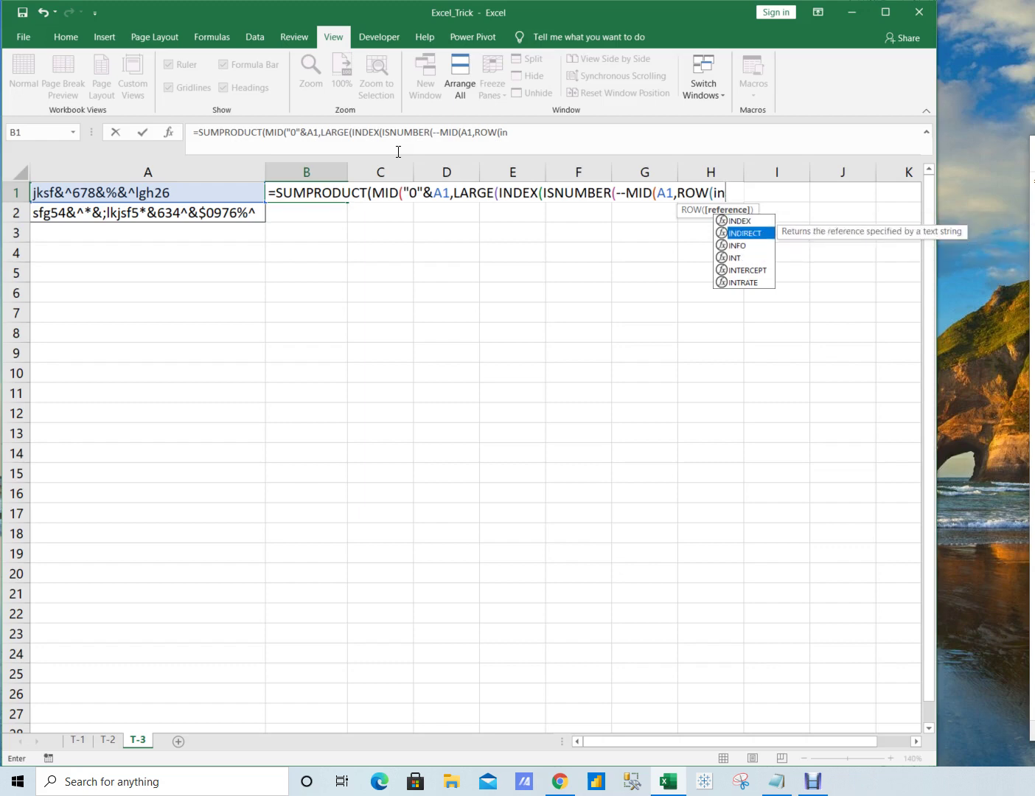
{"action": "key", "text": "Tab"}
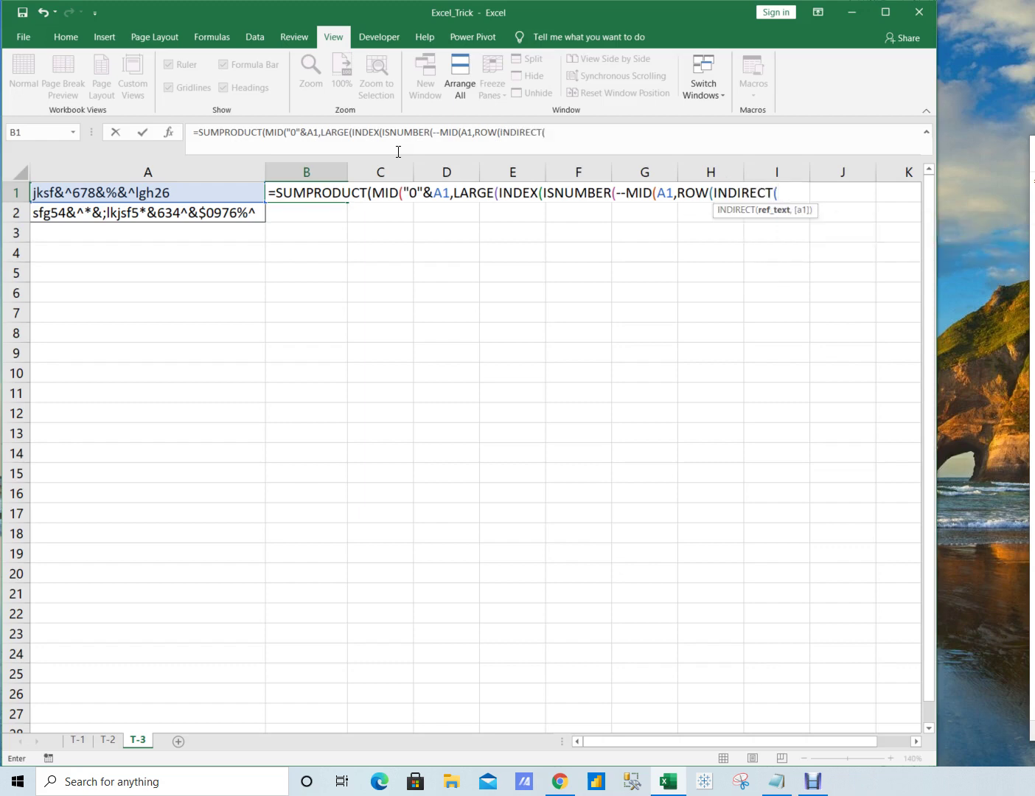
{"action": "type", "text": "\"1:\"&le"}
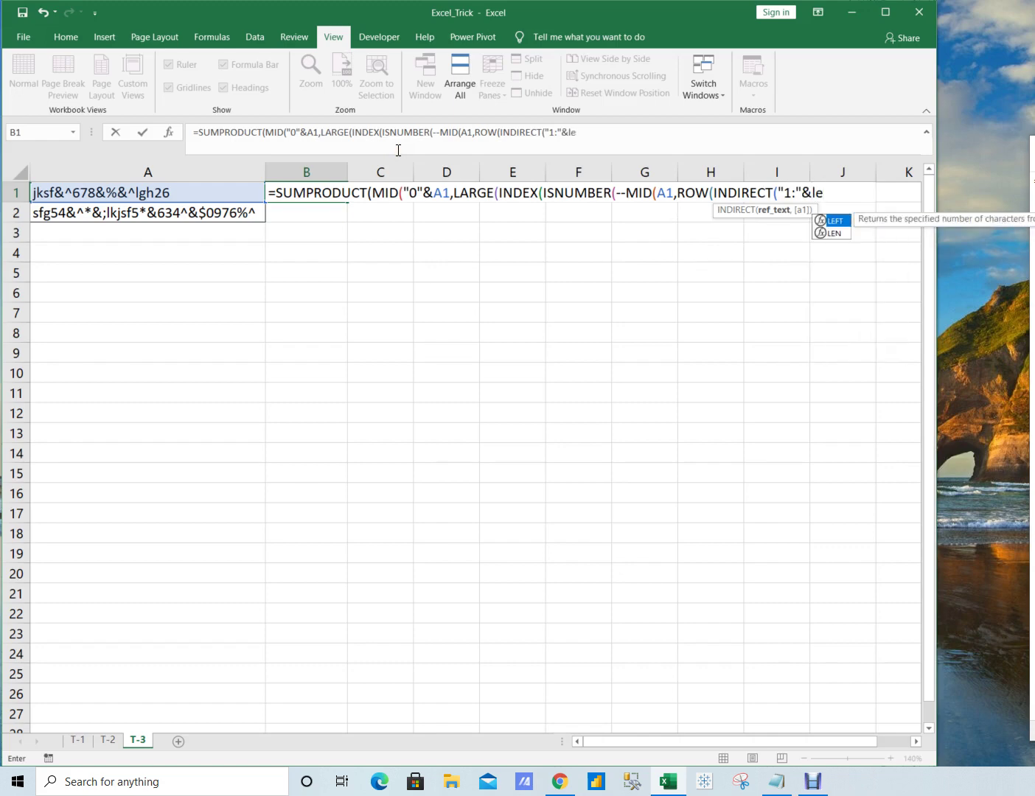
{"action": "key", "text": "Down"}
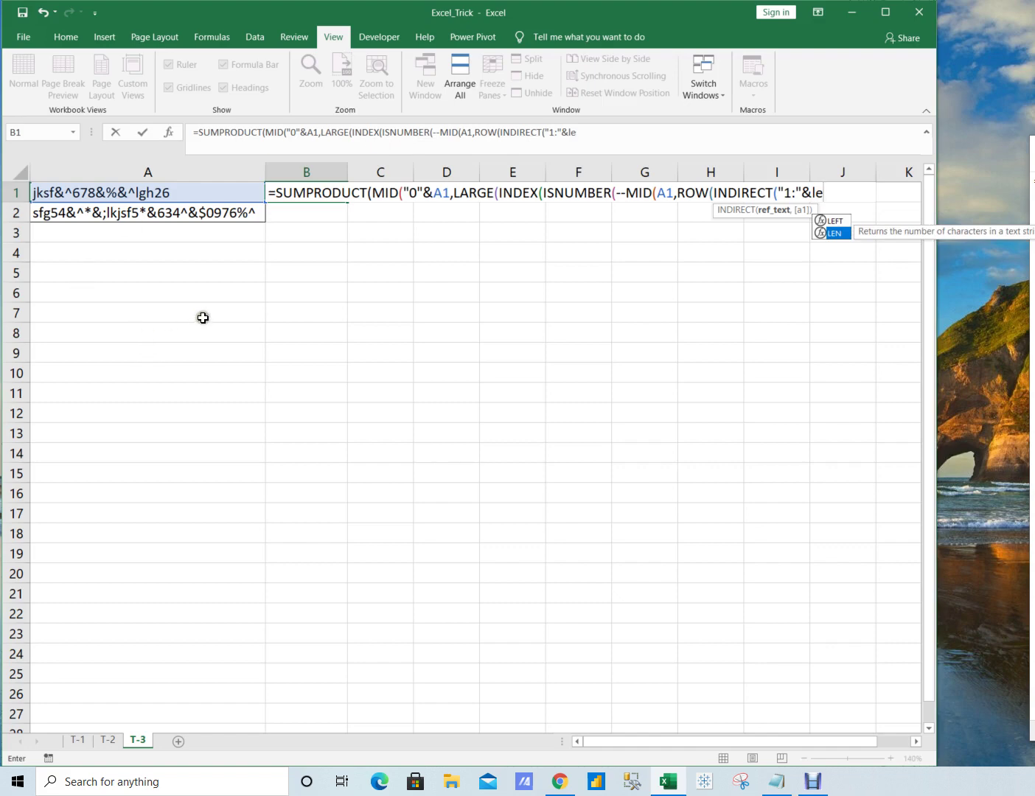
{"action": "left_click", "coordinate": [803, 788]}
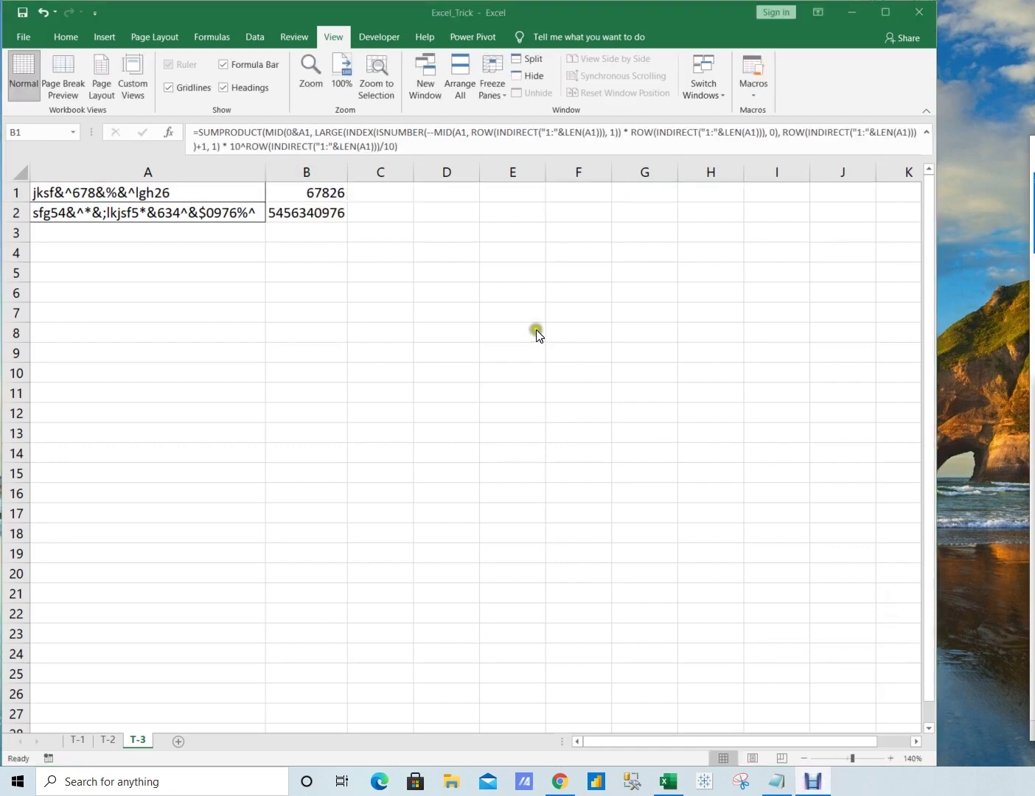
Step: Open the formula in cell B2 and move back to its beginning to read it
{"action": "left_click", "coordinate": [319, 213]}
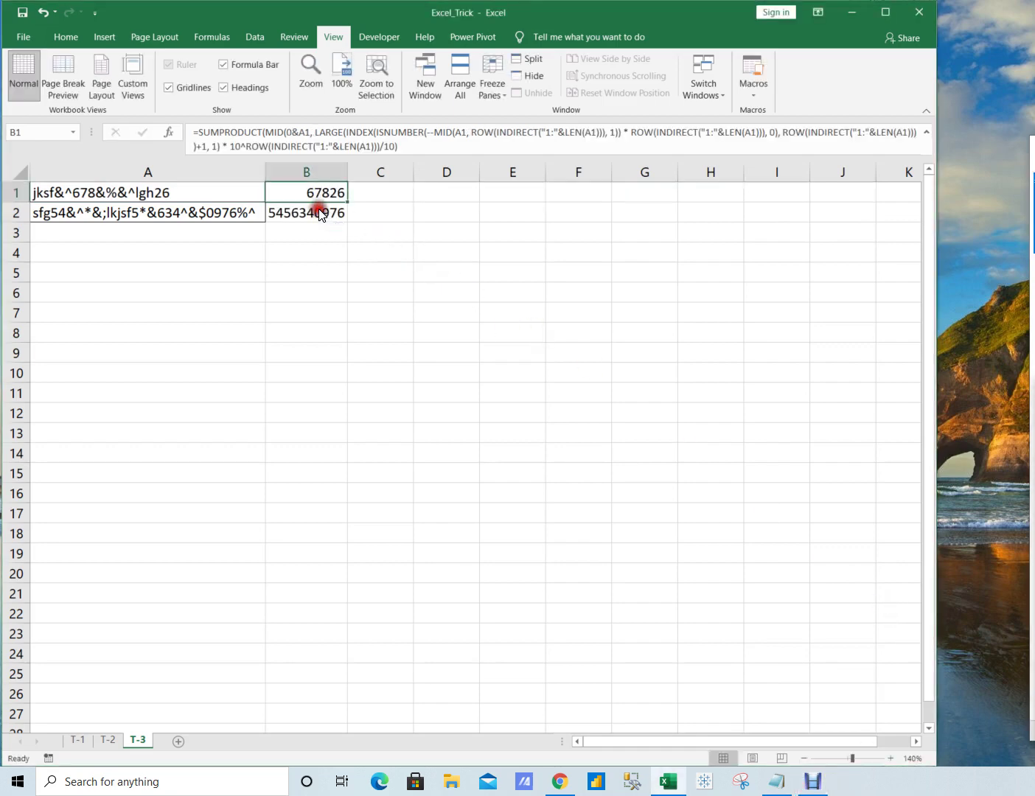
{"action": "left_click", "coordinate": [319, 213]}
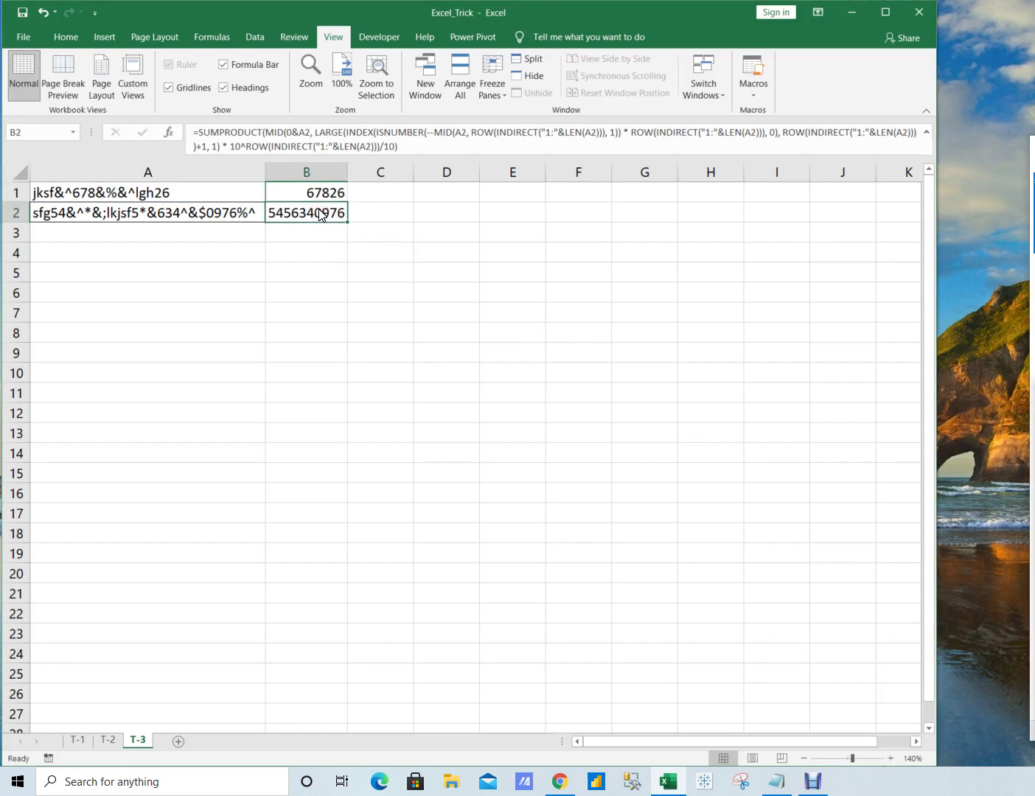
{"action": "double_click", "coordinate": [319, 212]}
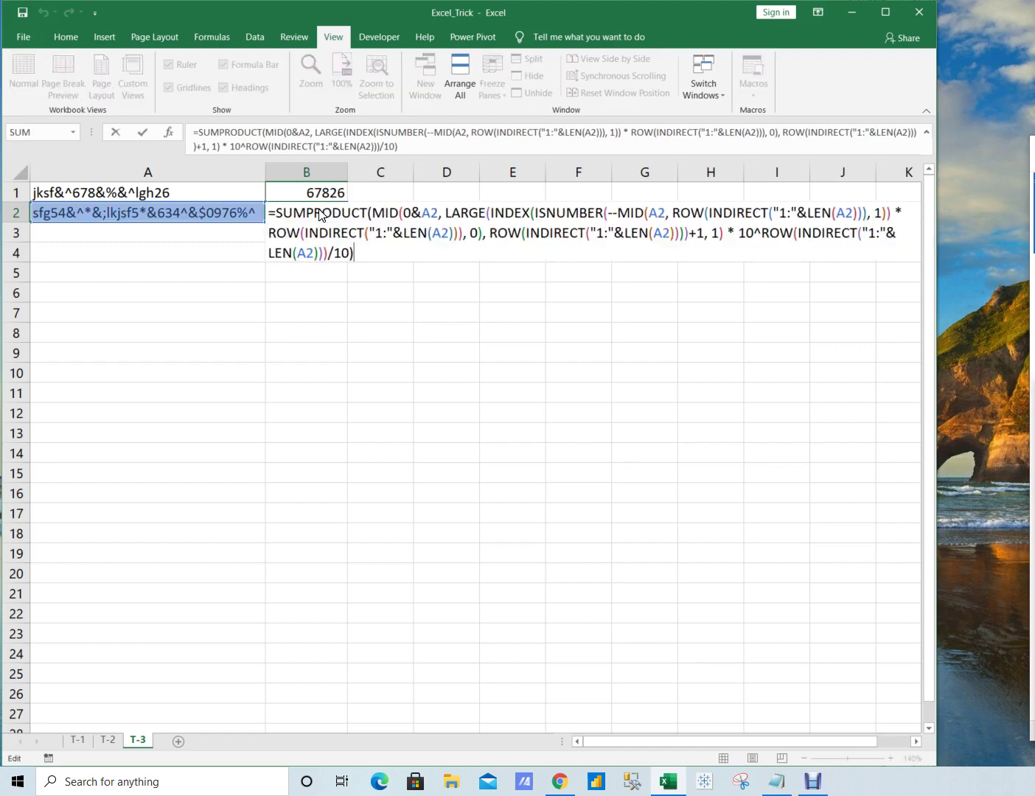
{"action": "key", "text": "Left"}
{"action": "key", "text": "Left"}
{"action": "key", "text": "Left"}
{"action": "key", "text": "Left"}
{"action": "key", "text": "Left"}
{"action": "key", "text": "Left"}
{"action": "key", "text": "Left"}
{"action": "key", "text": "Left"}
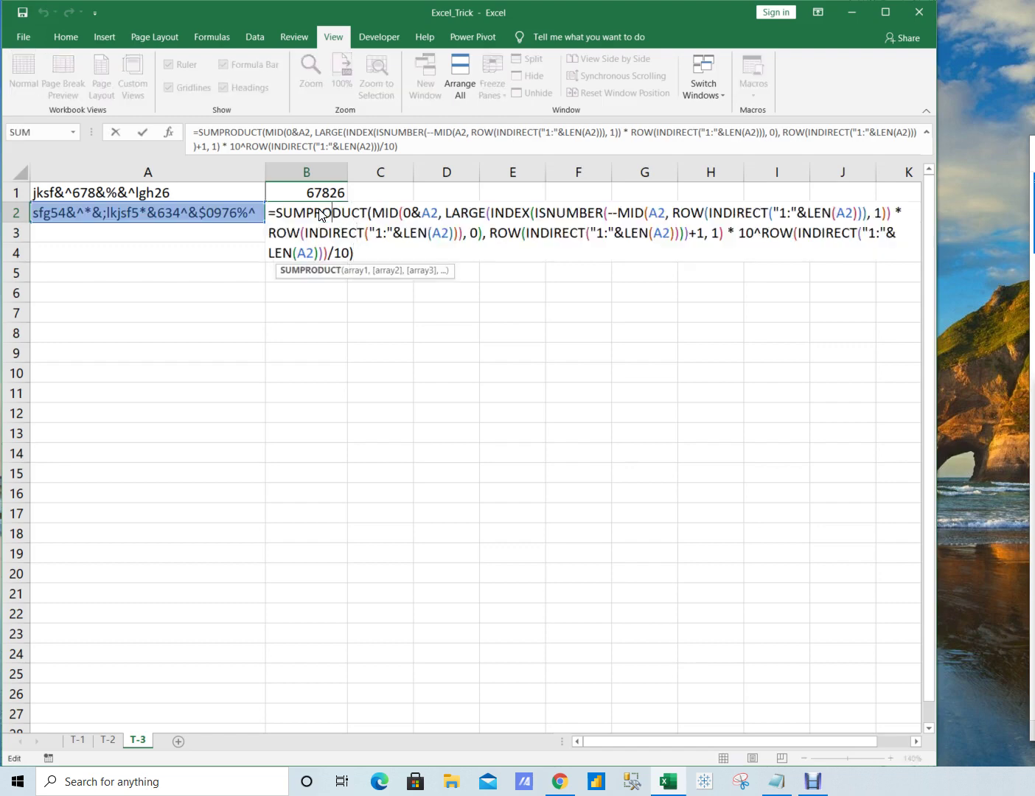
{"action": "type", "text": "'"}
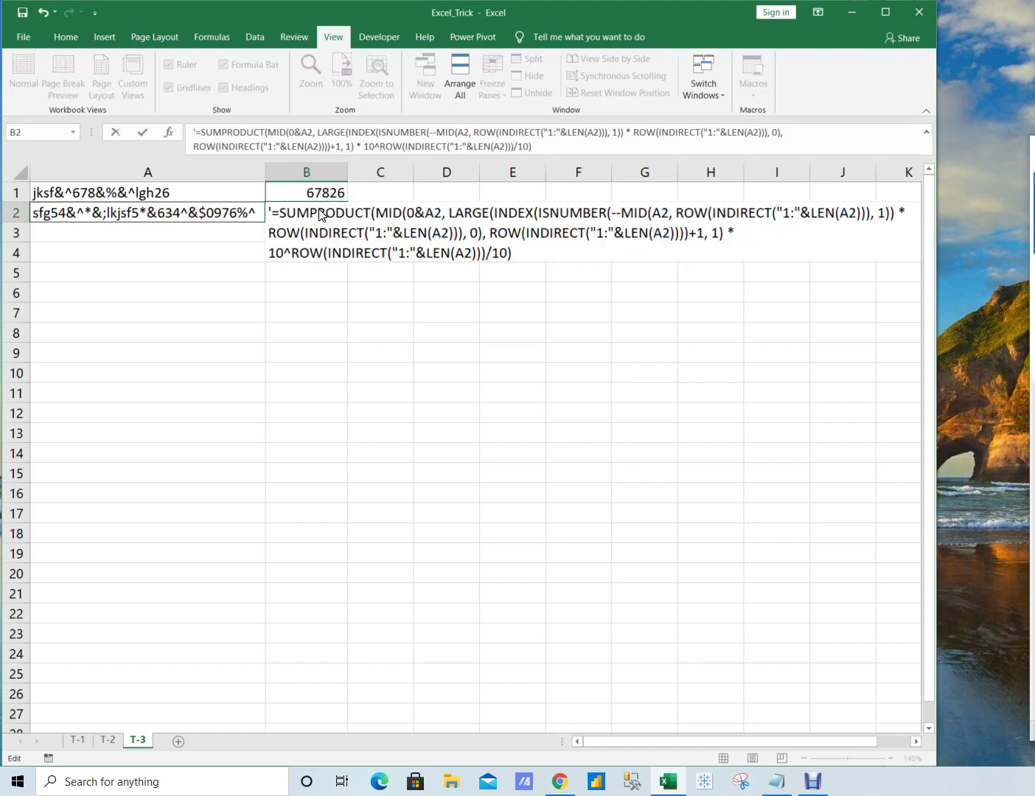
{"action": "key", "text": "BackSpace"}
{"action": "key", "text": "ctrl+Return"}
Step: Examine the nested functions of B2's formula from SUMPRODUCT through ISNUMBER, leave it unedited, and go to cell A2
{"action": "key", "text": "F2"}
{"action": "key", "text": "Up"}
{"action": "key", "text": "Up"}
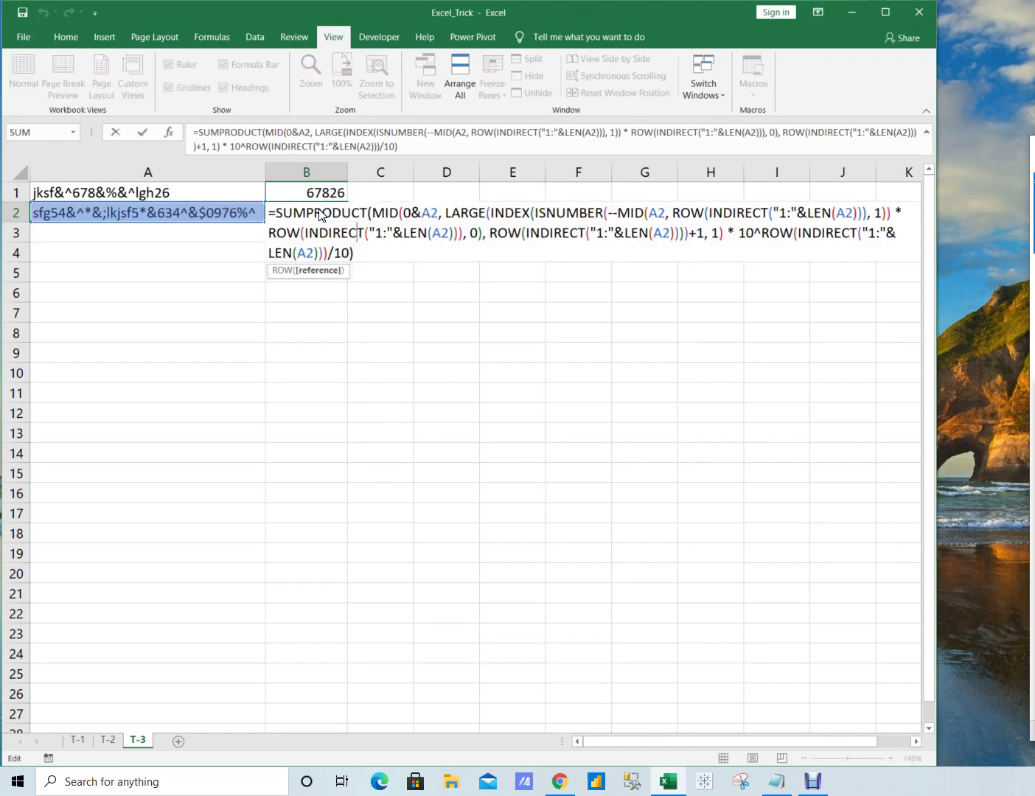
{"action": "key", "text": "Right"}
{"action": "key", "text": "Right"}
{"action": "key", "text": "Right"}
{"action": "key", "text": "Right"}
{"action": "key", "text": "Right"}
{"action": "key", "text": "Right"}
{"action": "key", "text": "Right"}
{"action": "key", "text": "Right"}
{"action": "key", "text": "Right"}
{"action": "key", "text": "Right"}
{"action": "key", "text": "Right"}
{"action": "key", "text": "Right"}
{"action": "key", "text": "Right"}
{"action": "key", "text": "Right"}
{"action": "key", "text": "Right"}
{"action": "key", "text": "Right"}
{"action": "key", "text": "Right"}
{"action": "key", "text": "Right"}
{"action": "key", "text": "Right"}
{"action": "key", "text": "Right"}
{"action": "key", "text": "Right"}
{"action": "key", "text": "Right"}
{"action": "key", "text": "Right"}
{"action": "key", "text": "Right"}
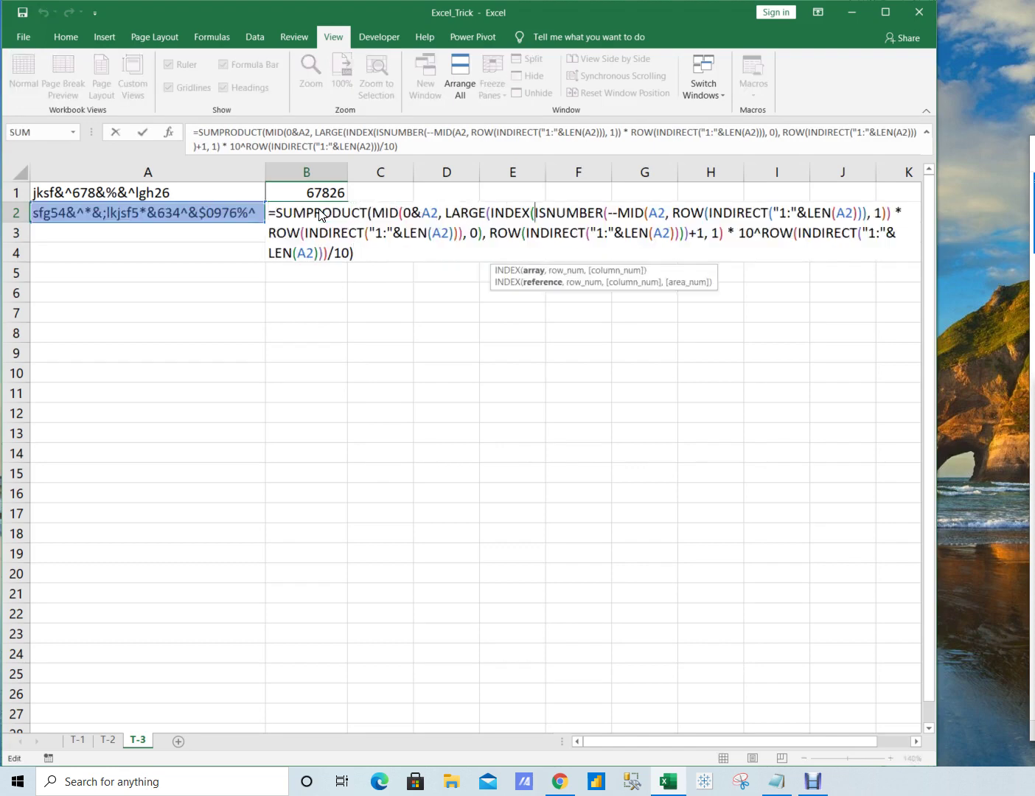
{"action": "key", "text": "Right"}
{"action": "key", "text": "Right"}
{"action": "key", "text": "Right"}
{"action": "key", "text": "Right"}
{"action": "key", "text": "Right"}
{"action": "key", "text": "Right"}
{"action": "key", "text": "Right"}
{"action": "key", "text": "Right"}
{"action": "key", "text": "Escape"}
{"action": "key", "text": "Left"}
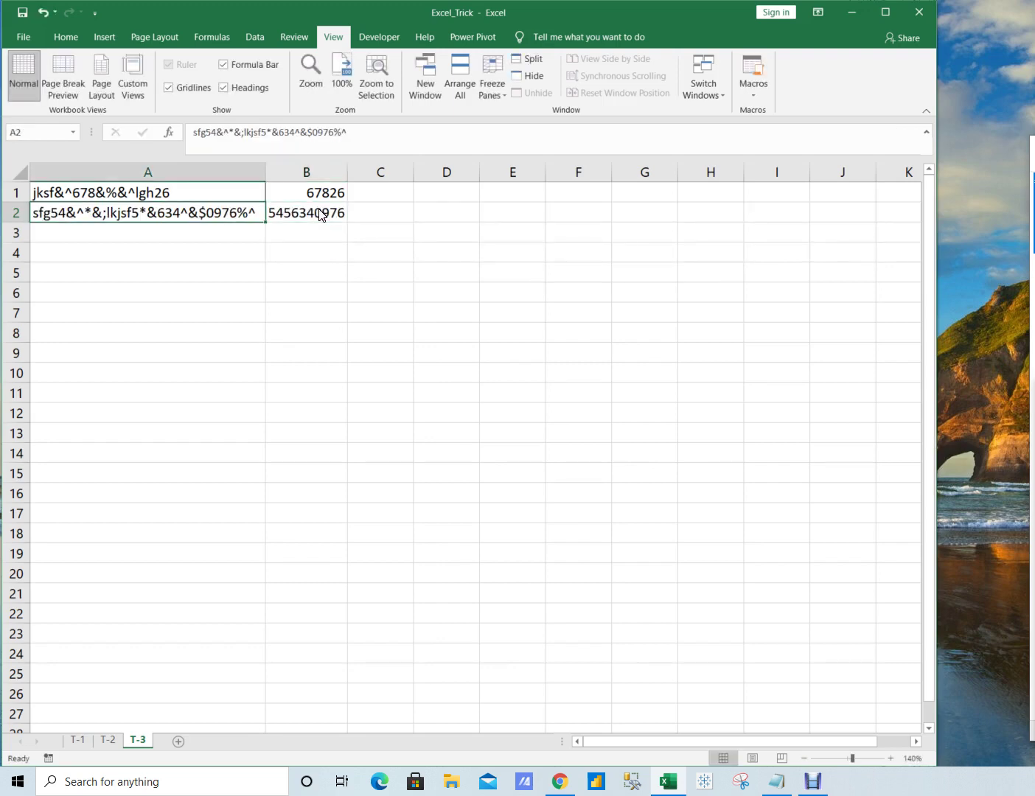
{"action": "key", "text": "Right"}
{"action": "key", "text": "Right"}
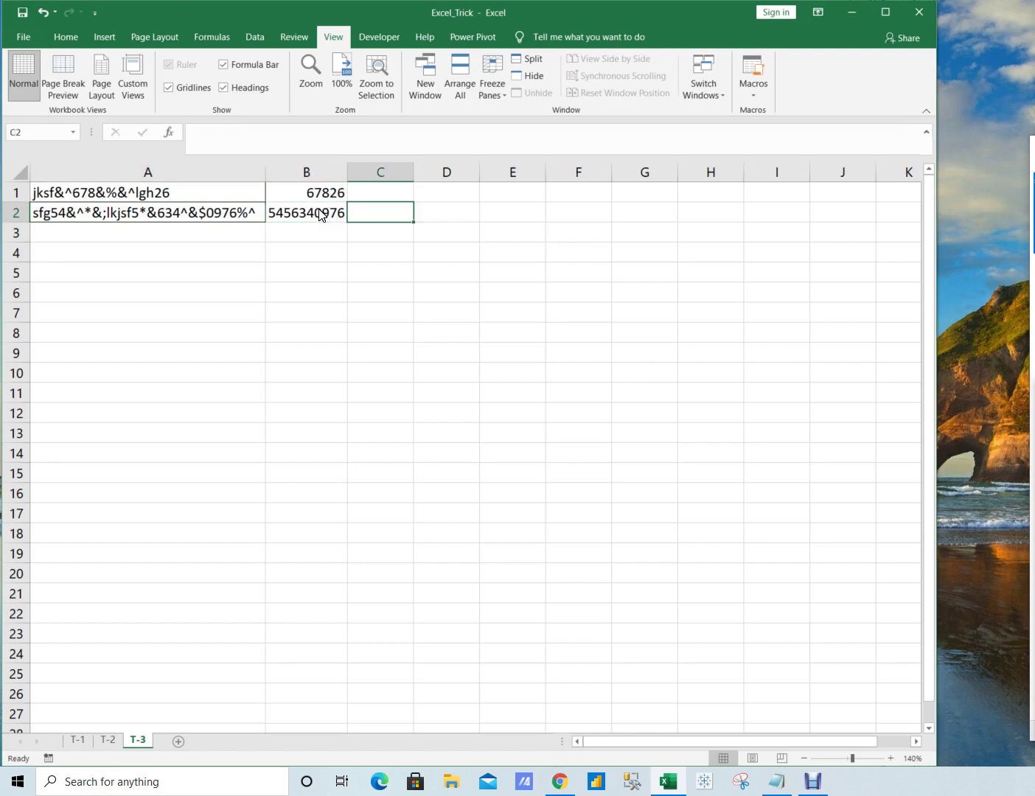
{"action": "key", "text": "Left"}
{"action": "key", "text": "Left"}
{"action": "key", "text": "Right"}
{"action": "key", "text": "Right"}
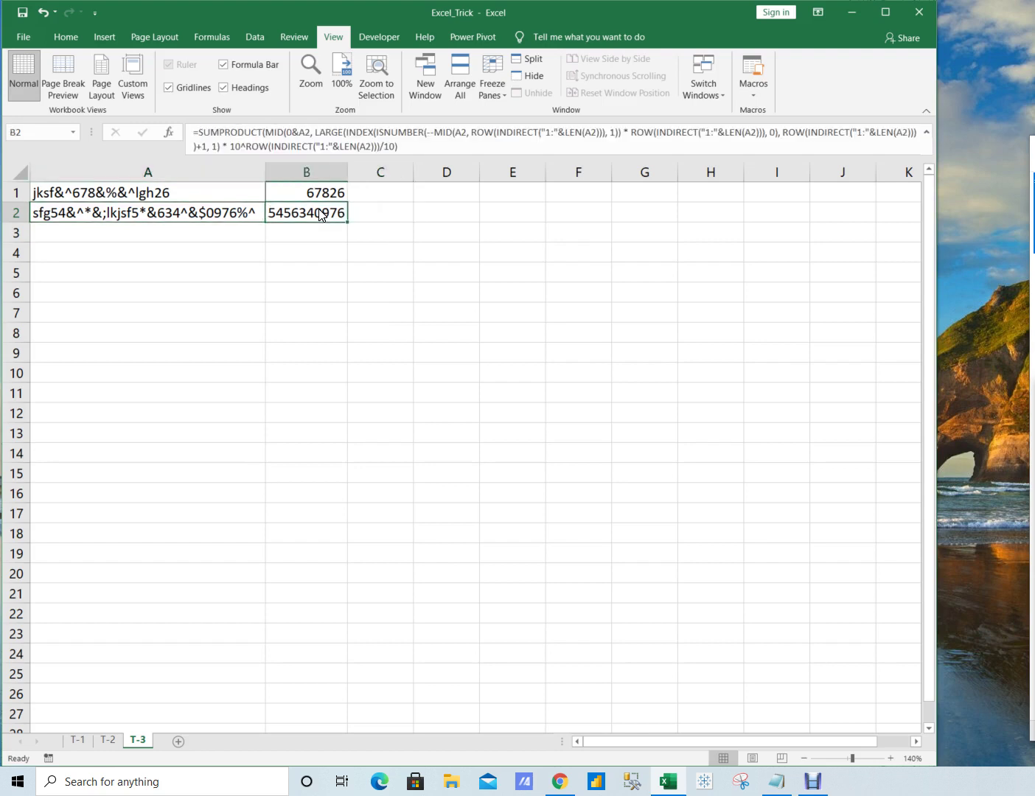
{"action": "key", "text": "Right"}
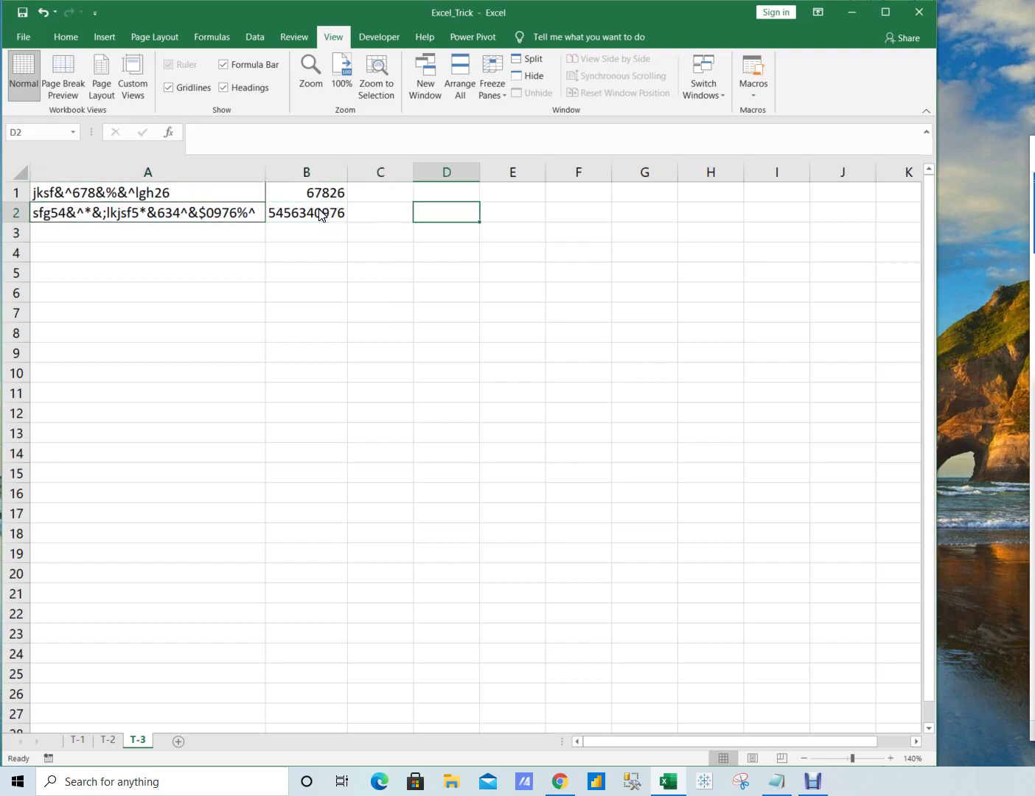
{"action": "key", "text": "Left"}
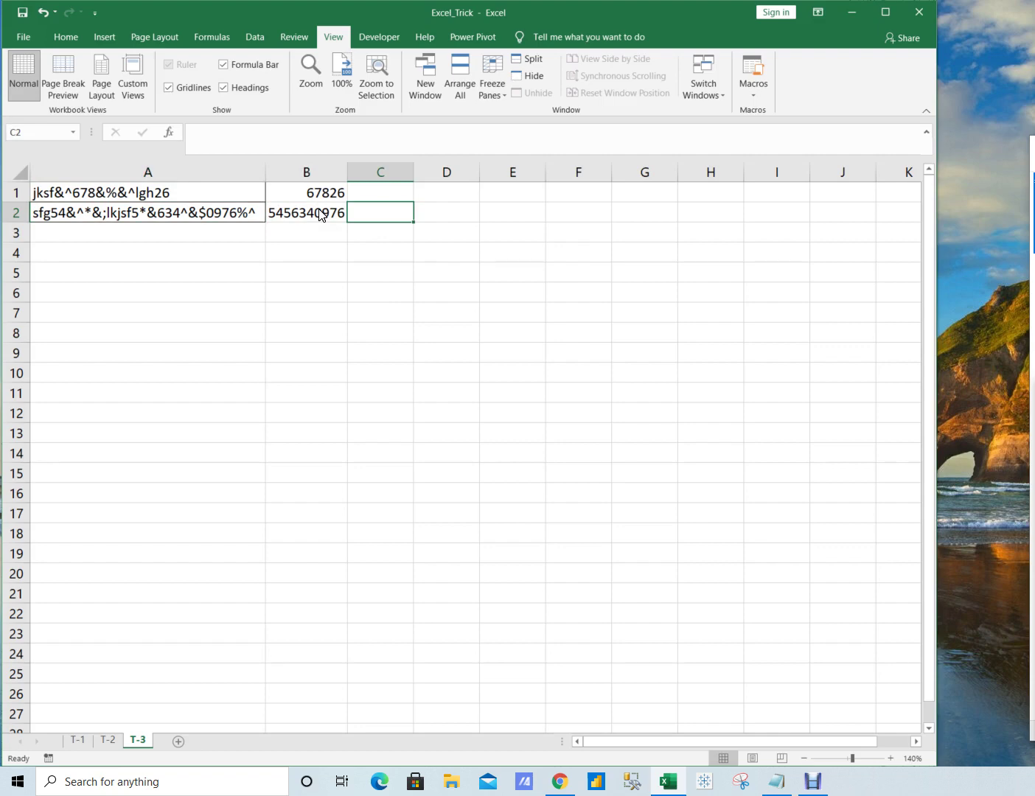
Step: Enter =LEN(A2) in cell D2 to count the characters of the text in A2
{"action": "key", "text": "Right"}
{"action": "type", "text": "=le"}
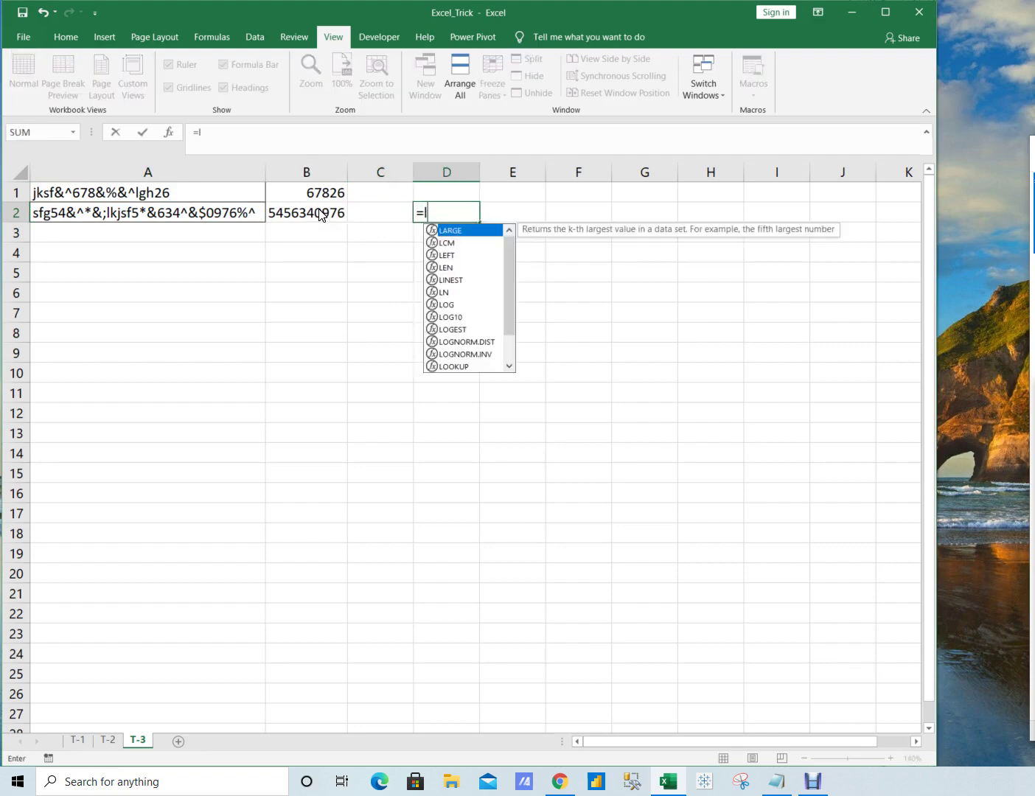
{"action": "key", "text": "Down"}
{"action": "key", "text": "Tab"}
{"action": "key", "text": "Left"}
{"action": "key", "text": "Left"}
{"action": "key", "text": "Left"}
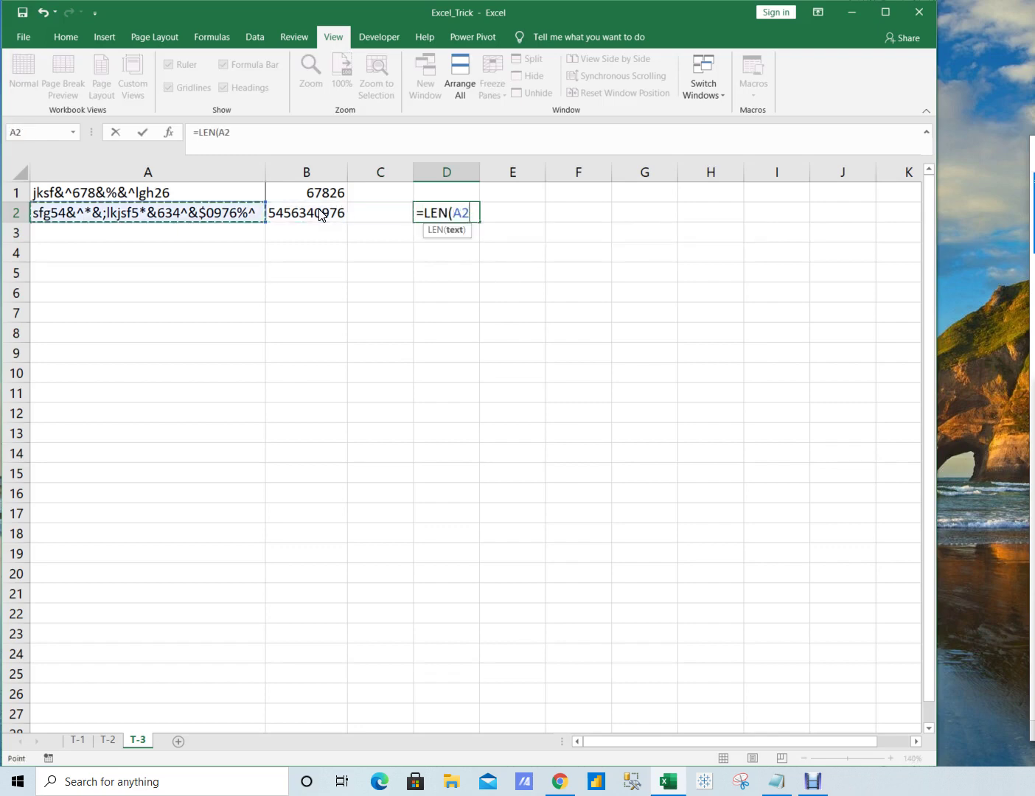
{"action": "key", "text": "Return"}
{"action": "key", "text": "Up"}
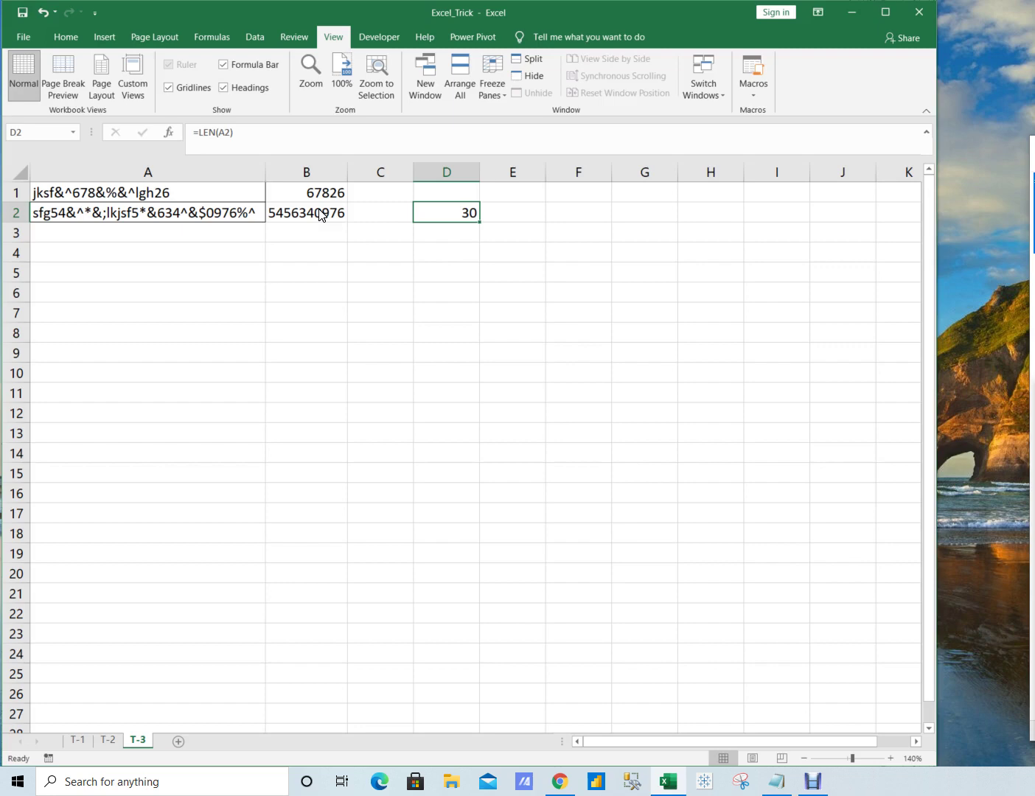
Step: Clear the LEN formula from cell D2 and start a new formula in cell C2
{"action": "key", "text": "Delete"}
{"action": "type", "text": "="}
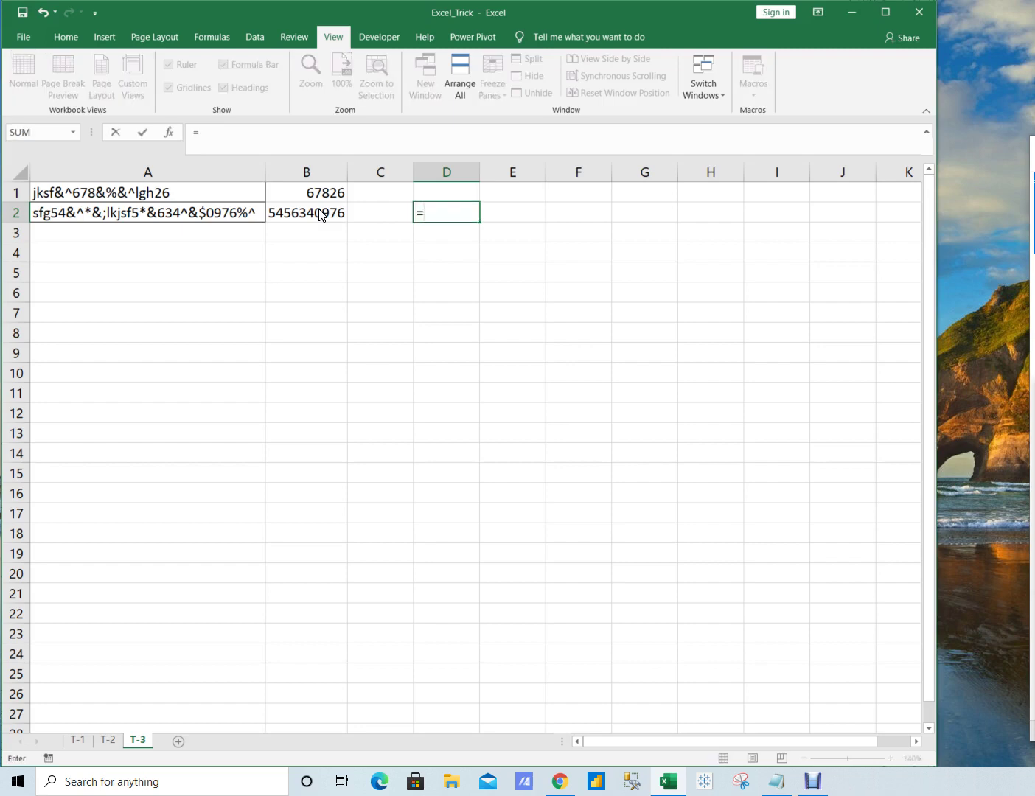
{"action": "key", "text": "Escape"}
{"action": "key", "text": "Left"}
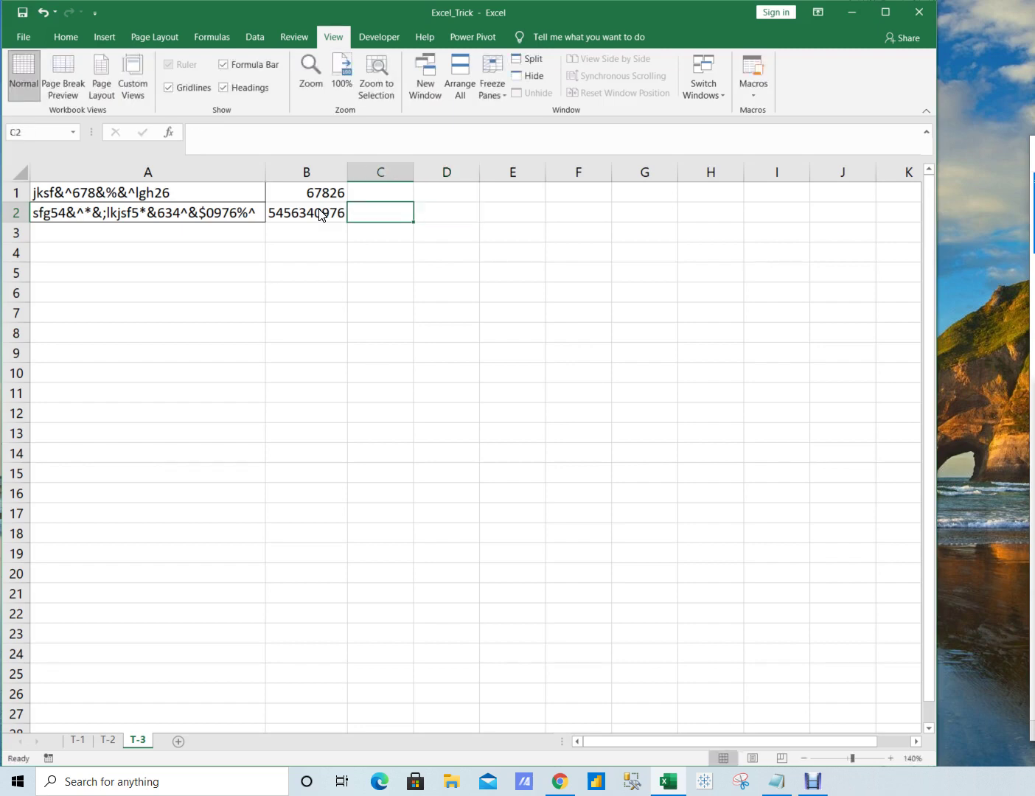
{"action": "type", "text": "="}
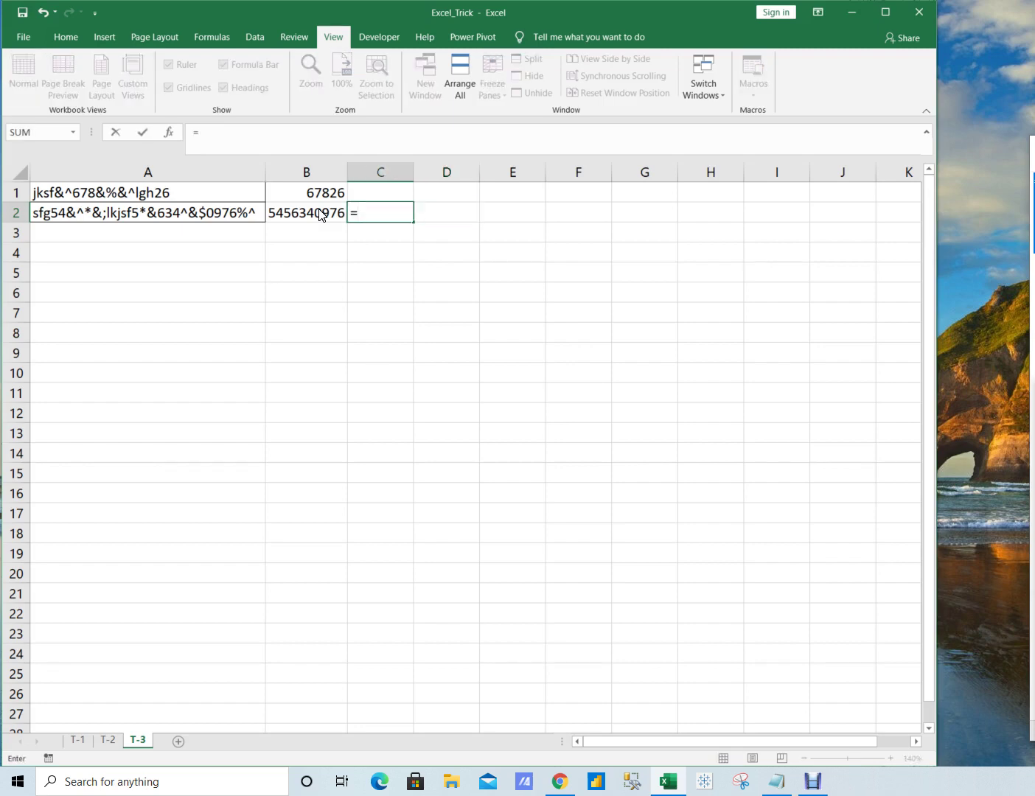
{"action": "type", "text": "p"}
{"action": "key", "text": "BackSpace"}
{"action": "type", "text": "to"}
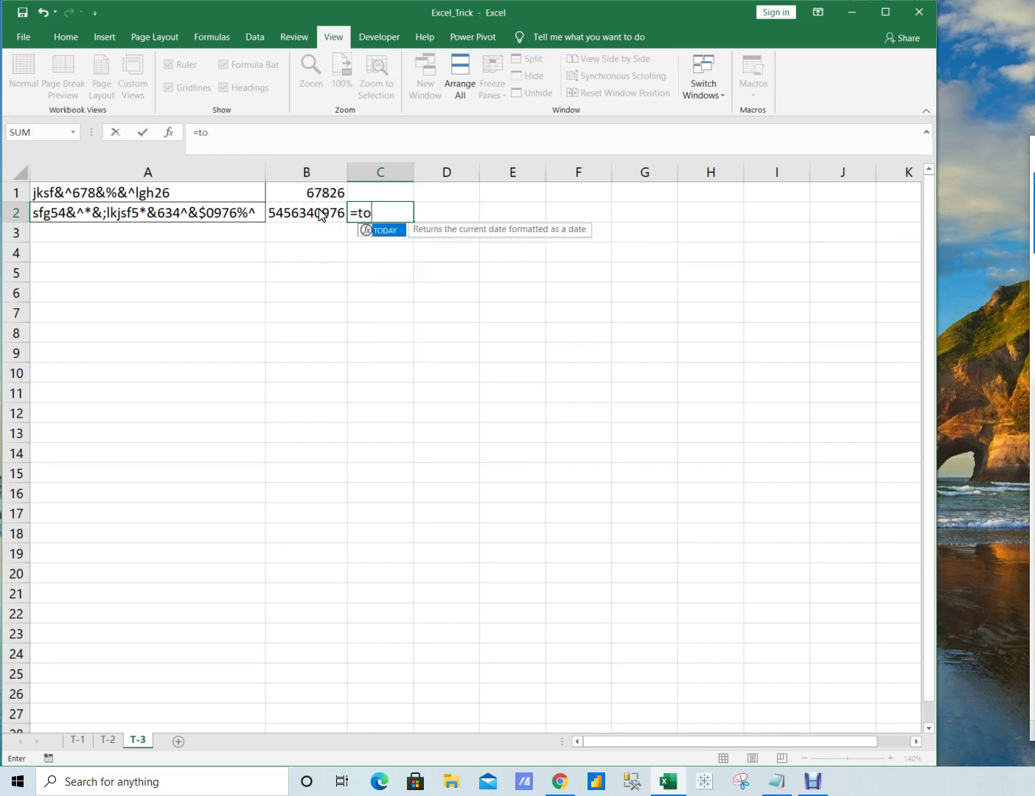
{"action": "key", "text": "BackSpace"}
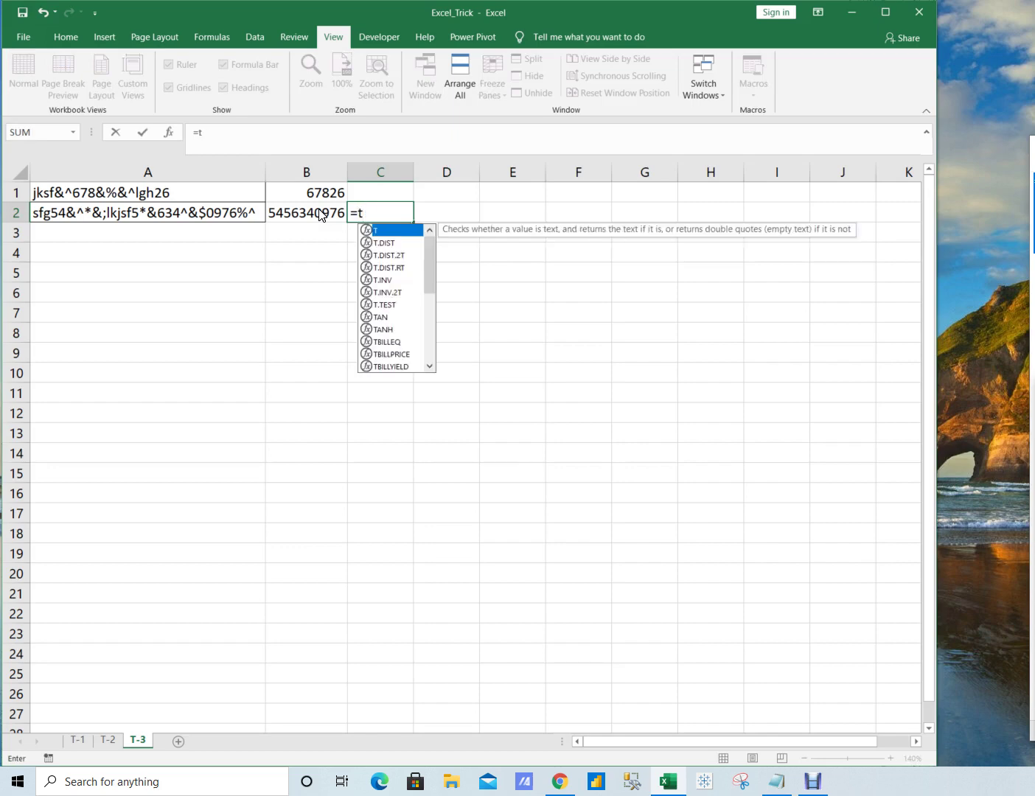
{"action": "key", "text": "BackSpace"}
Step: Add the ROW function to C2's formula and nest INDIRECT inside it
{"action": "type", "text": "row"}
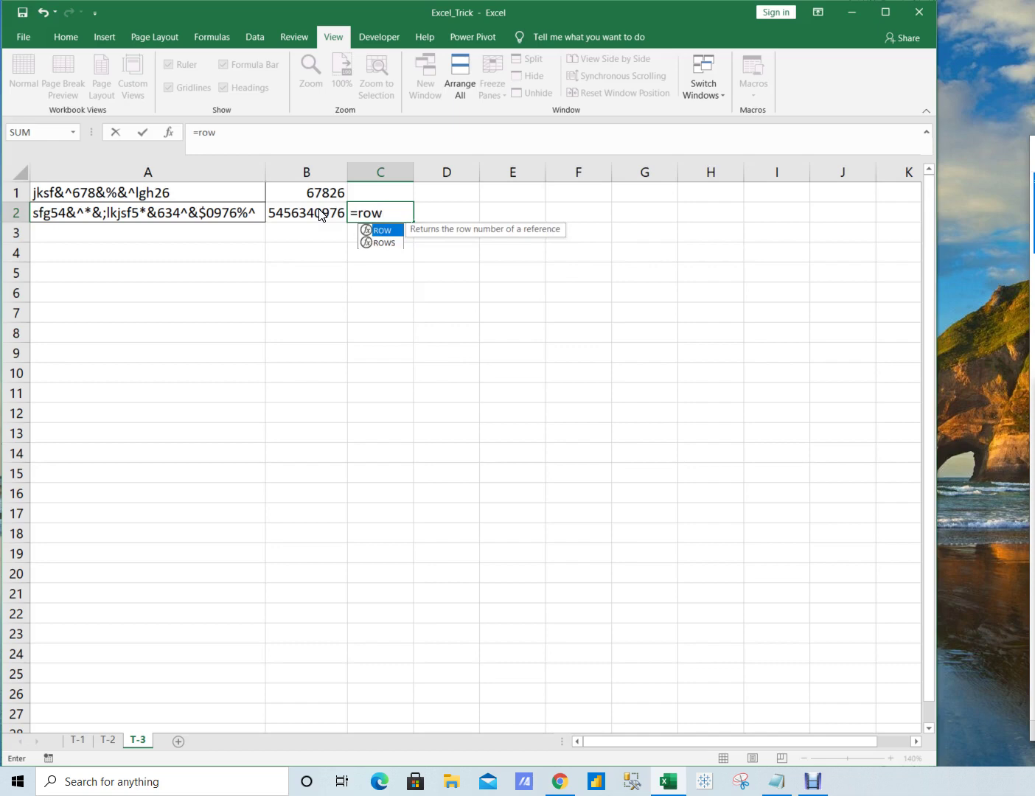
{"action": "key", "text": "Tab"}
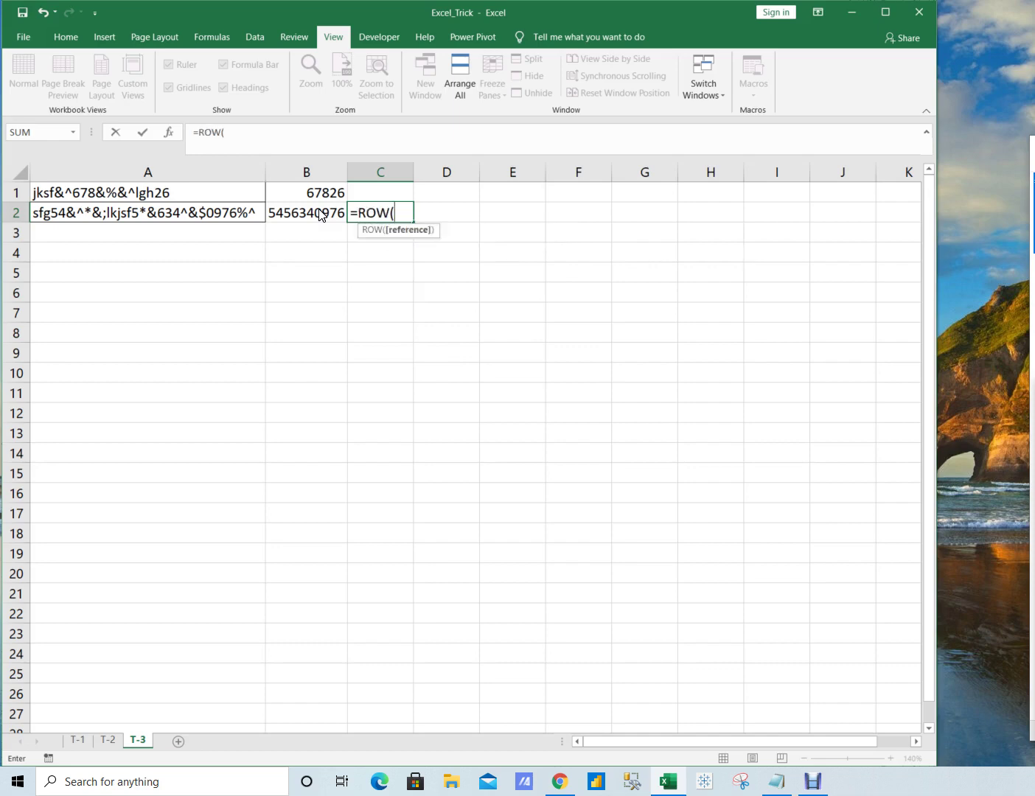
{"action": "type", "text": "in"}
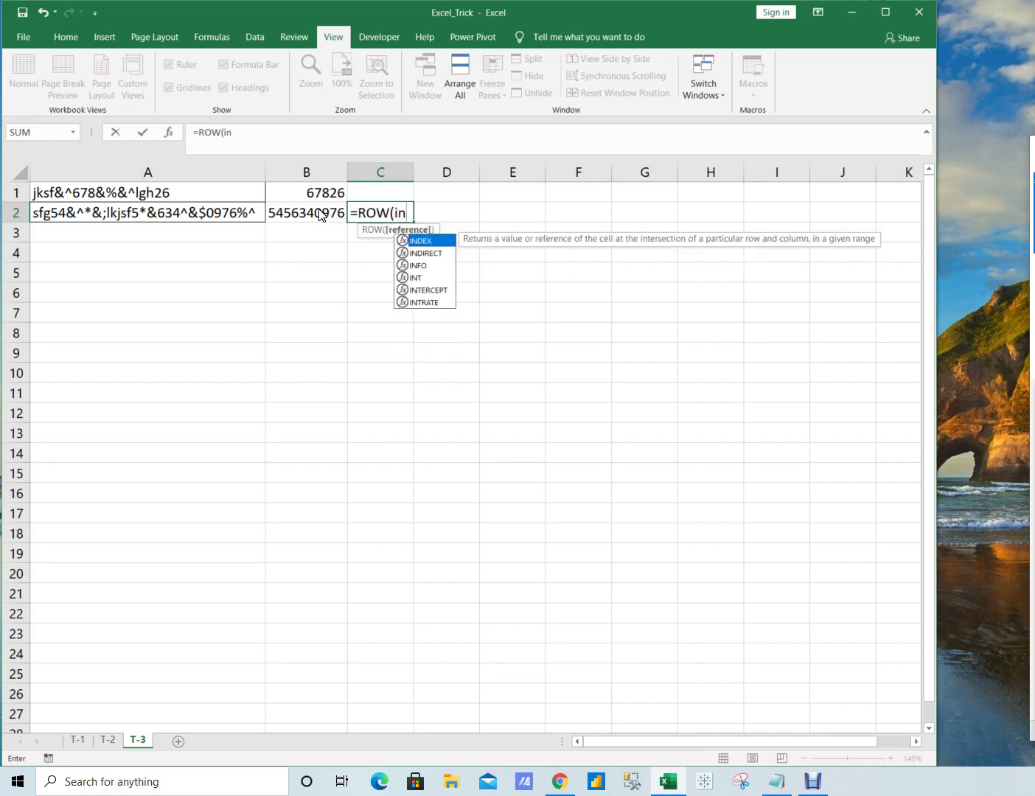
{"action": "key", "text": "Down"}
{"action": "key", "text": "Tab"}
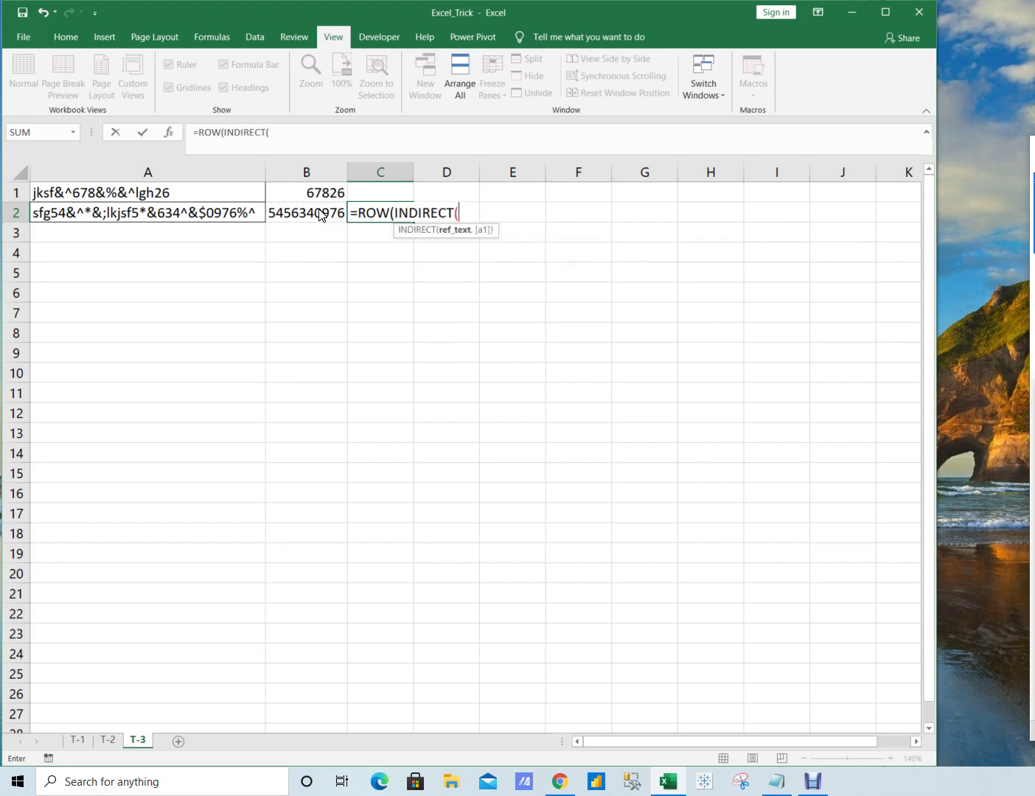
Step: Give INDIRECT the reference text "1:"&LEN(A2), close all parentheses and enter the formula in C2
{"action": "type", "text": "\"1:\"&"}
{"action": "key", "text": "Left"}
{"action": "key", "text": "Left"}
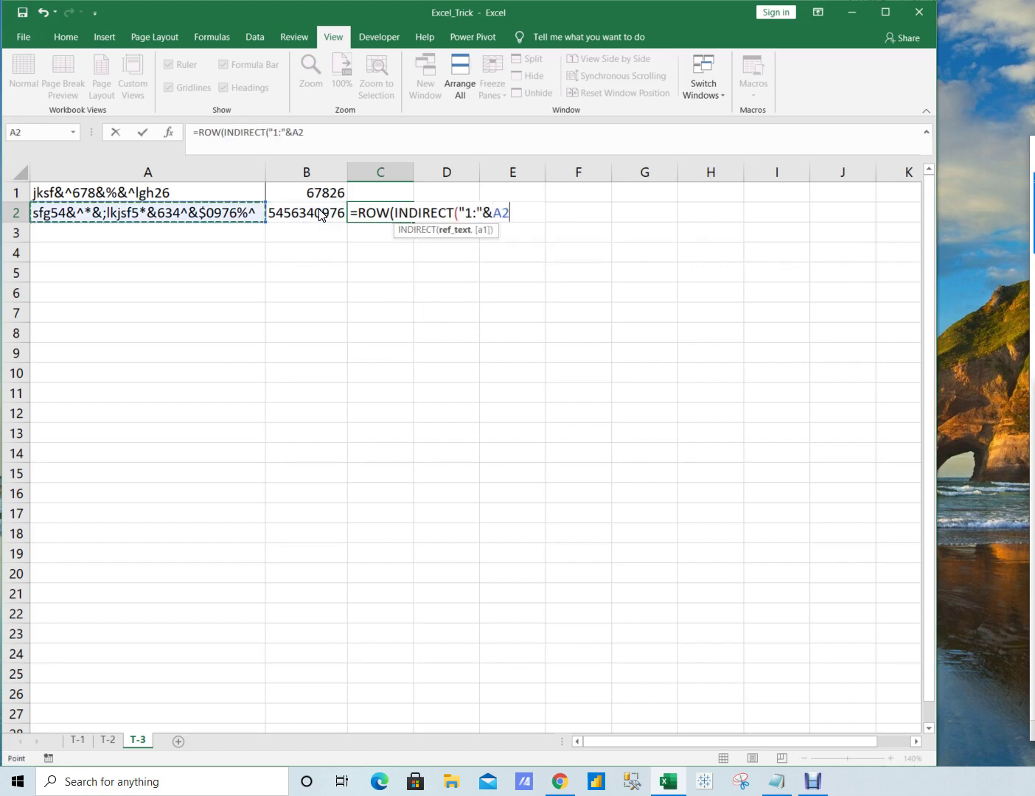
{"action": "key", "text": "BackSpace"}
{"action": "key", "text": "BackSpace"}
{"action": "type", "text": "len("}
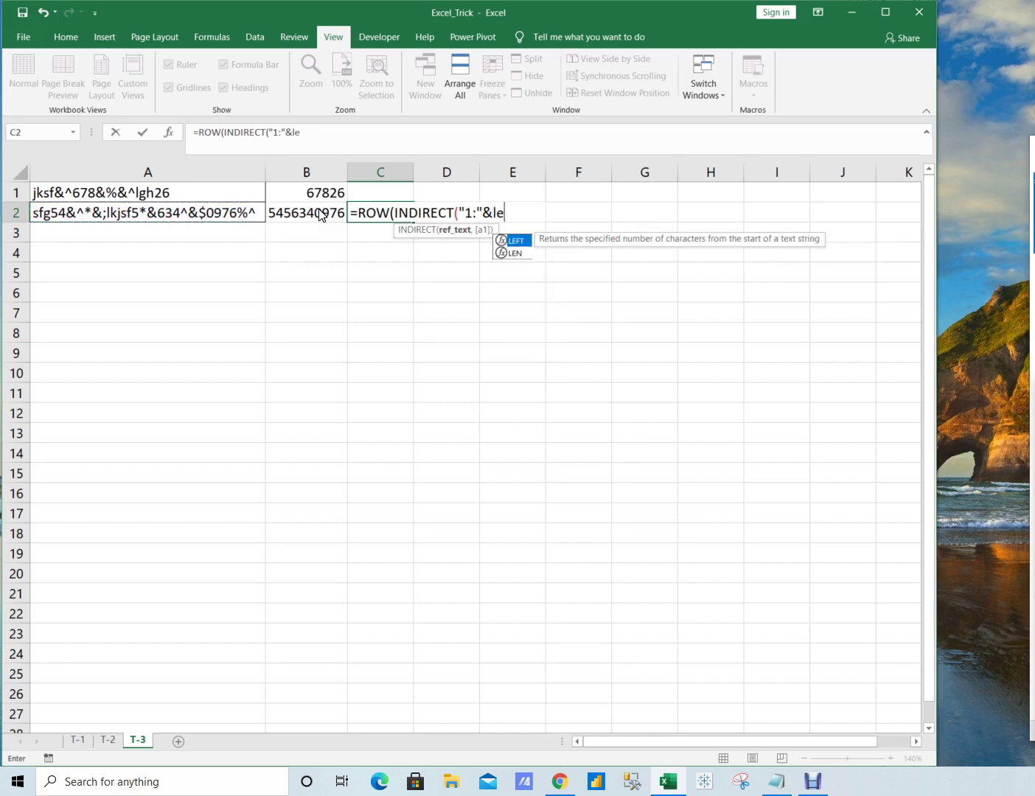
{"action": "key", "text": "Left"}
{"action": "key", "text": "Left"}
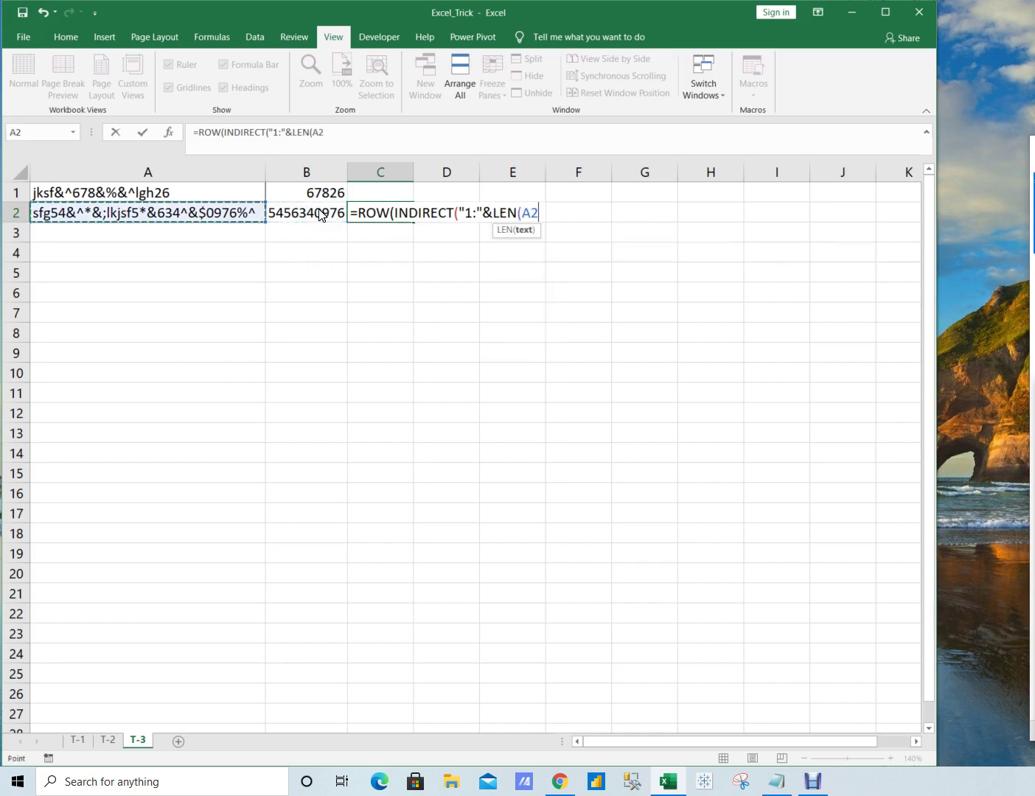
{"action": "type", "text": ")))"}
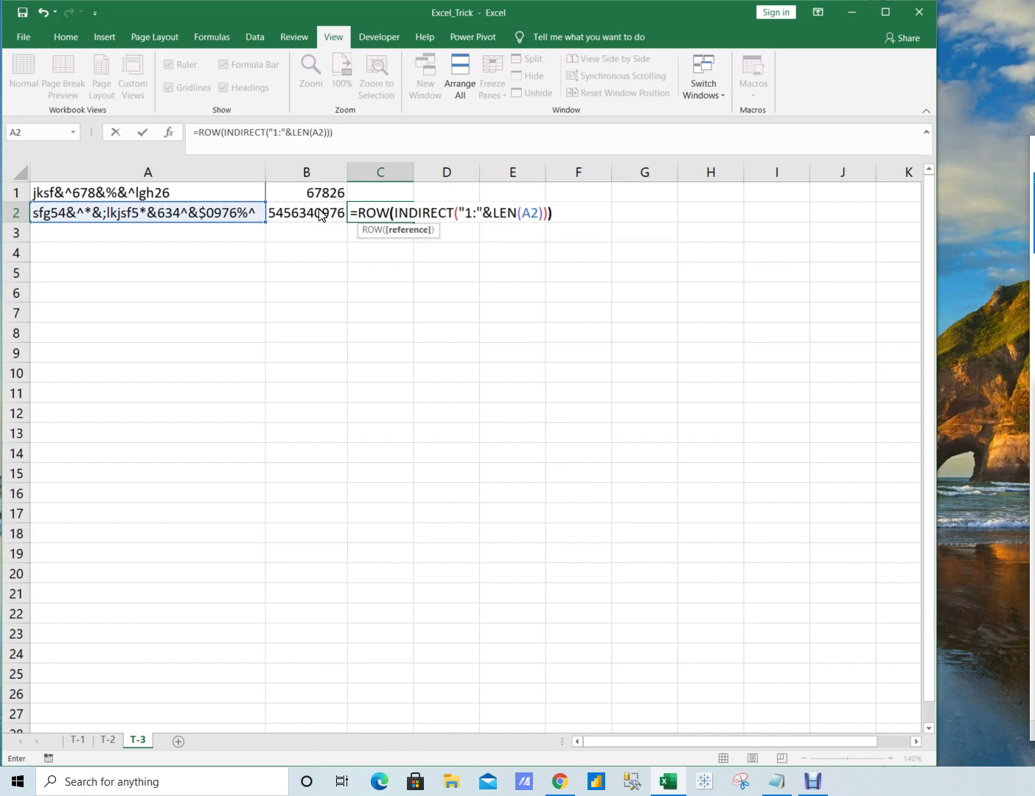
{"action": "key", "text": "Return"}
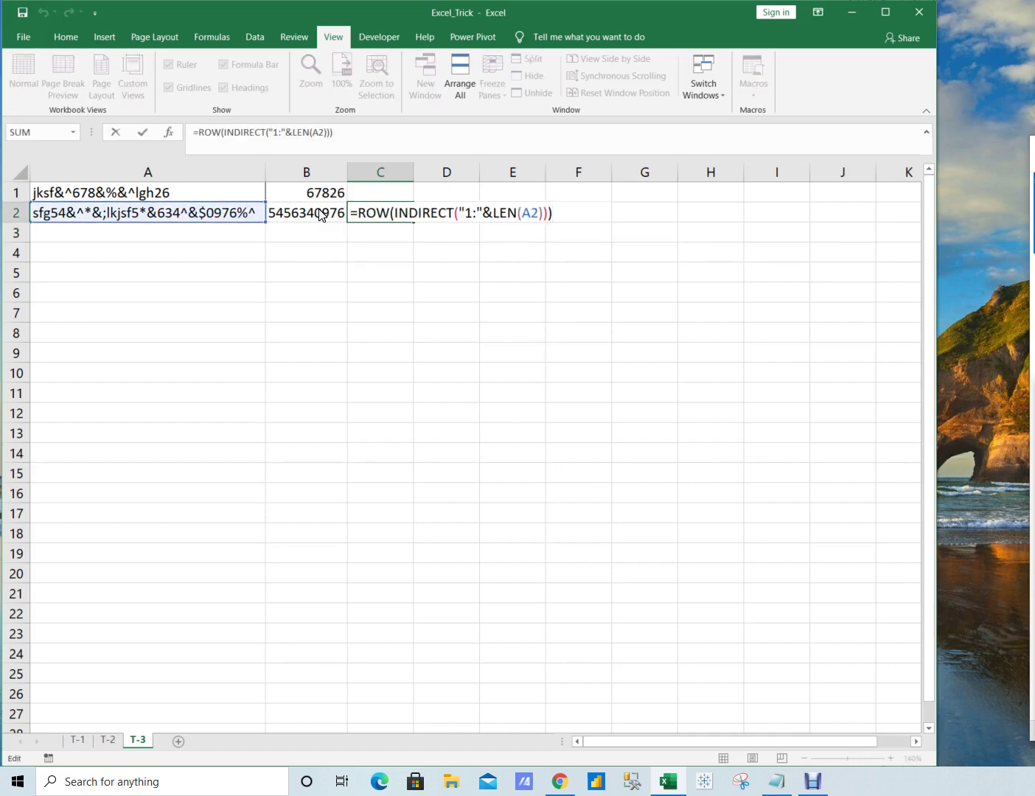
{"action": "key", "text": "Return"}
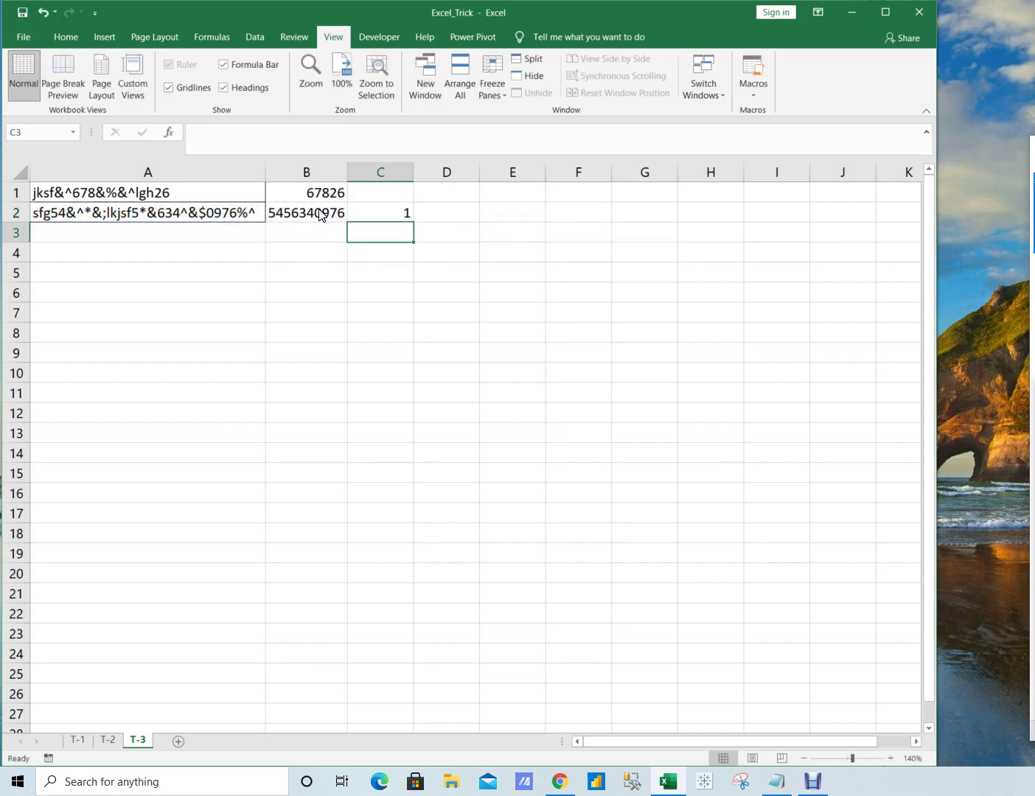
Step: Re-enter C2's ROW formula as an array formula across C2:C30 and check where the number list ends
{"action": "key", "text": "Up"}
{"action": "key", "text": "shift+Down"}
{"action": "key", "text": "shift+Down"}
{"action": "key", "text": "shift+Down"}
{"action": "key", "text": "shift+Down"}
{"action": "key", "text": "shift+Down"}
{"action": "key", "text": "shift+Down"}
{"action": "key", "text": "shift+Down"}
{"action": "key", "text": "shift+Down"}
{"action": "key", "text": "shift+Down"}
{"action": "key", "text": "shift+Down"}
{"action": "key", "text": "shift+Down"}
{"action": "key", "text": "shift+Down"}
{"action": "key", "text": "shift+Down"}
{"action": "key", "text": "shift+Down"}
{"action": "key", "text": "shift+Down"}
{"action": "key", "text": "shift+Down"}
{"action": "key", "text": "shift+Down"}
{"action": "key", "text": "shift+Down"}
{"action": "key", "text": "shift+Down"}
{"action": "key", "text": "shift+Down"}
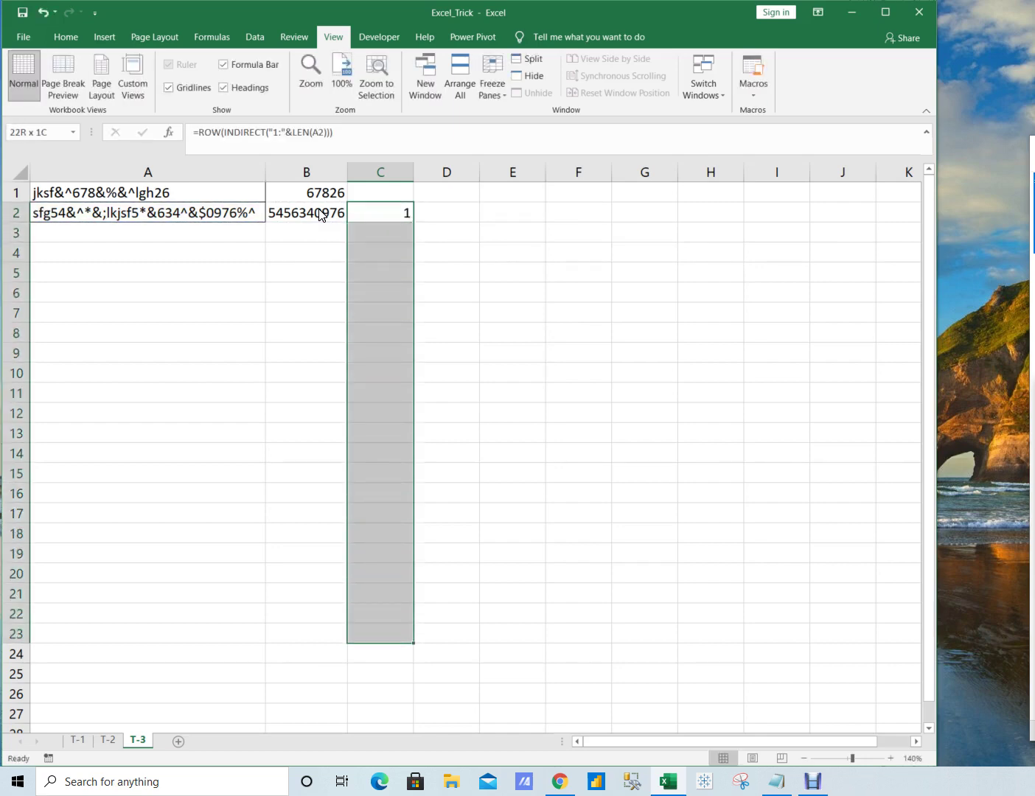
{"action": "key", "text": "shift+Down"}
{"action": "key", "text": "shift+Down"}
{"action": "key", "text": "shift+Down"}
{"action": "key", "text": "shift+Down"}
{"action": "key", "text": "shift+Down"}
{"action": "key", "text": "shift+Down"}
{"action": "key", "text": "shift+Down"}
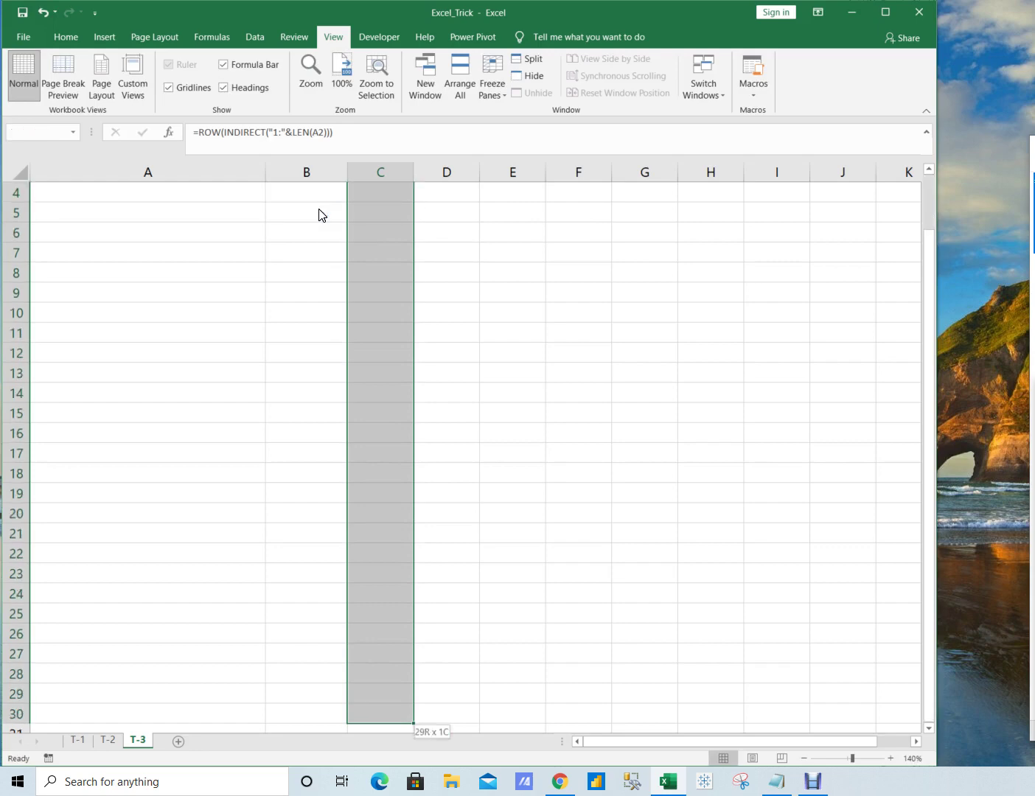
{"action": "key", "text": "F2"}
{"action": "key", "text": "ctrl+shift+Return"}
{"action": "key", "text": "Down"}
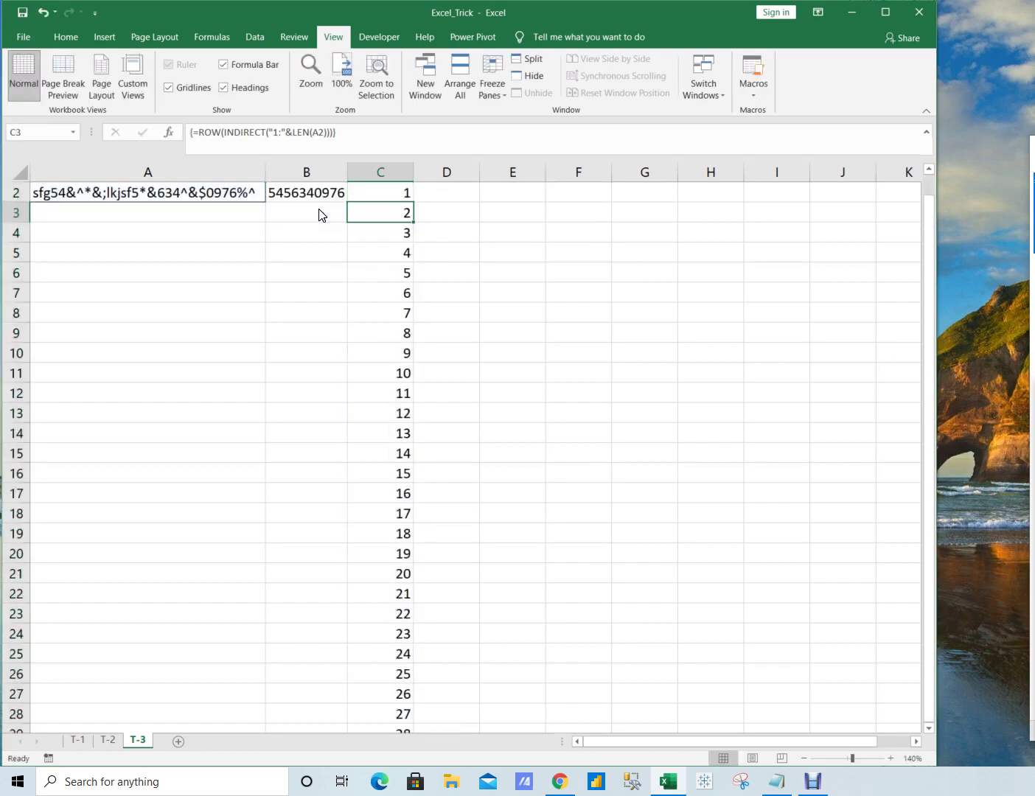
{"action": "key", "text": "ctrl+Down"}
{"action": "key", "text": "Down"}
{"action": "key", "text": "Up"}
{"action": "key", "text": "ctrl+Up"}
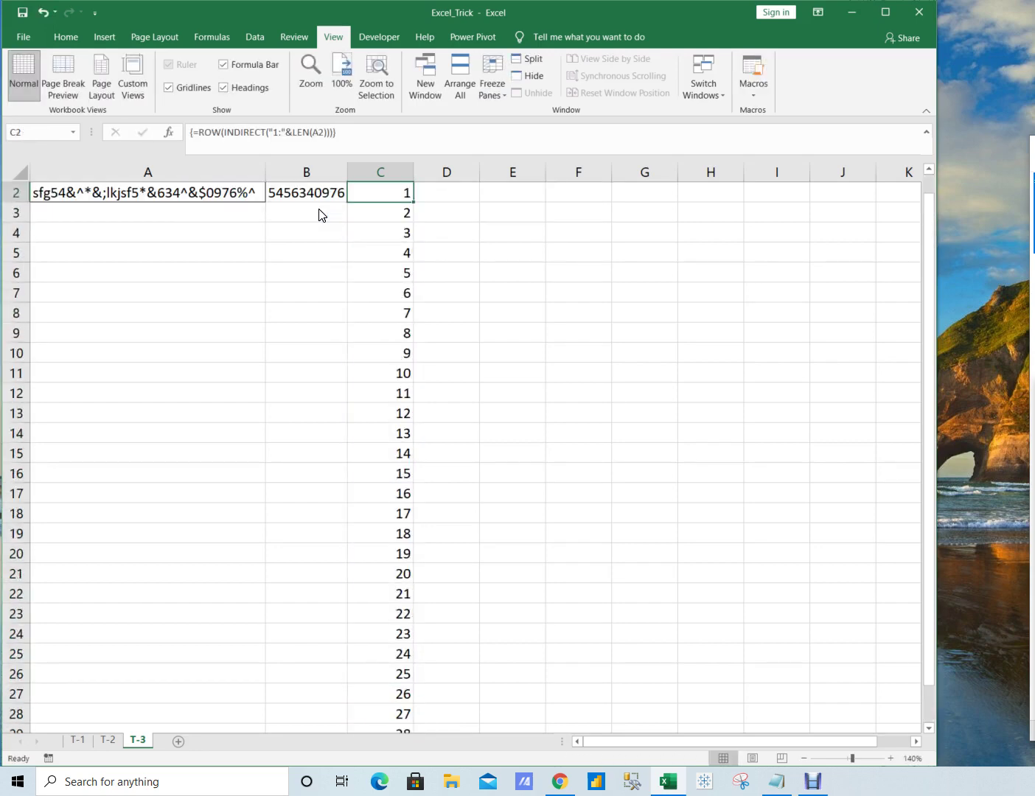
Step: Try to extend the ROW array formula across C2:C33 and check its last rows
{"action": "key", "text": "shift+Down"}
{"action": "key", "text": "ctrl+shift+Down"}
{"action": "key", "text": "shift+Down"}
{"action": "key", "text": "shift+Down"}
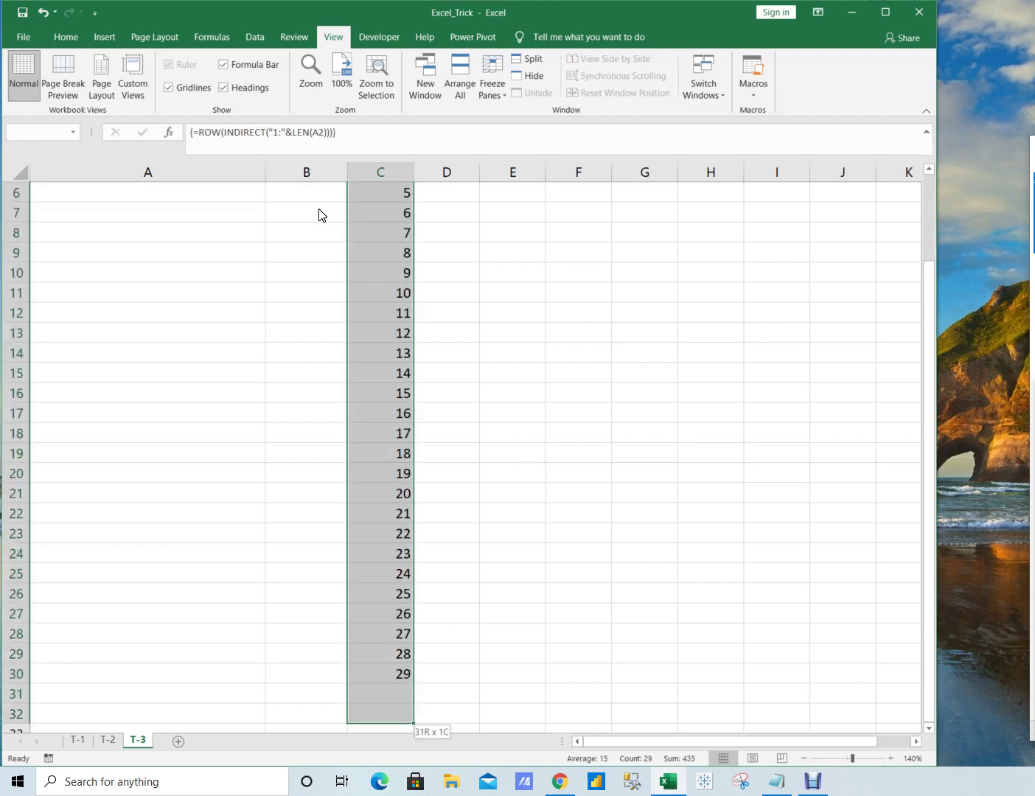
{"action": "key", "text": "shift+Down"}
{"action": "key", "text": "F2"}
{"action": "key", "text": "ctrl+shift+Return"}
{"action": "key", "text": "ctrl+Down"}
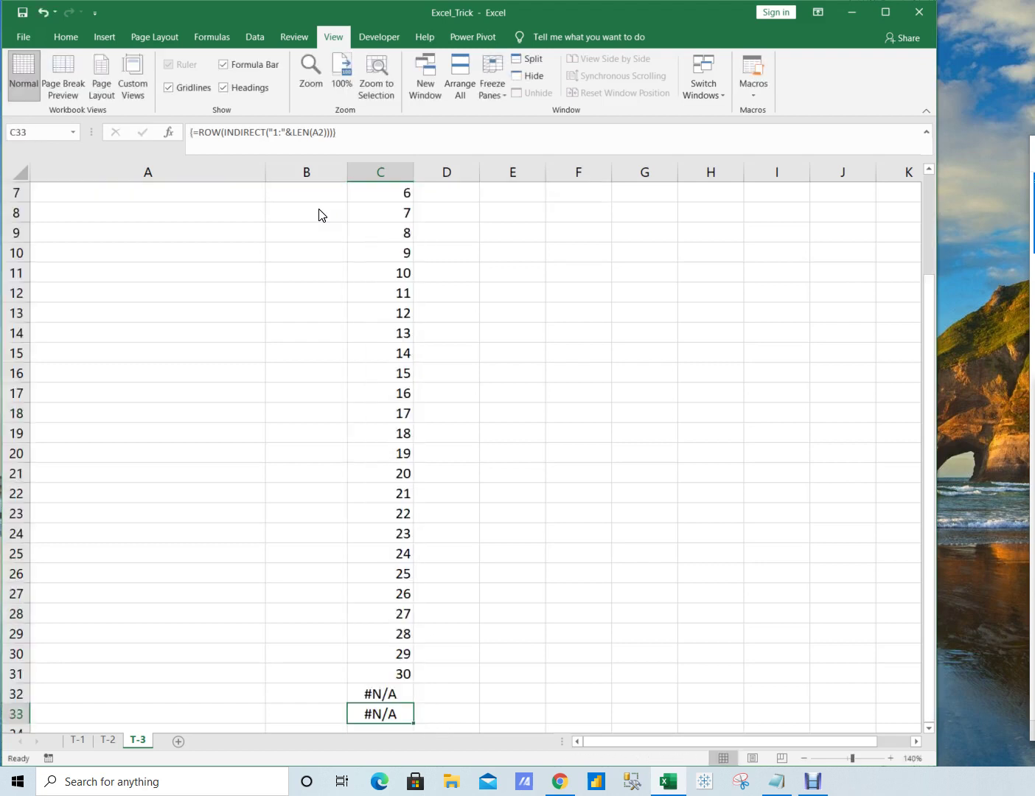
{"action": "key", "text": "Down"}
{"action": "key", "text": "Up"}
{"action": "key", "text": "Up"}
{"action": "key", "text": "Up"}
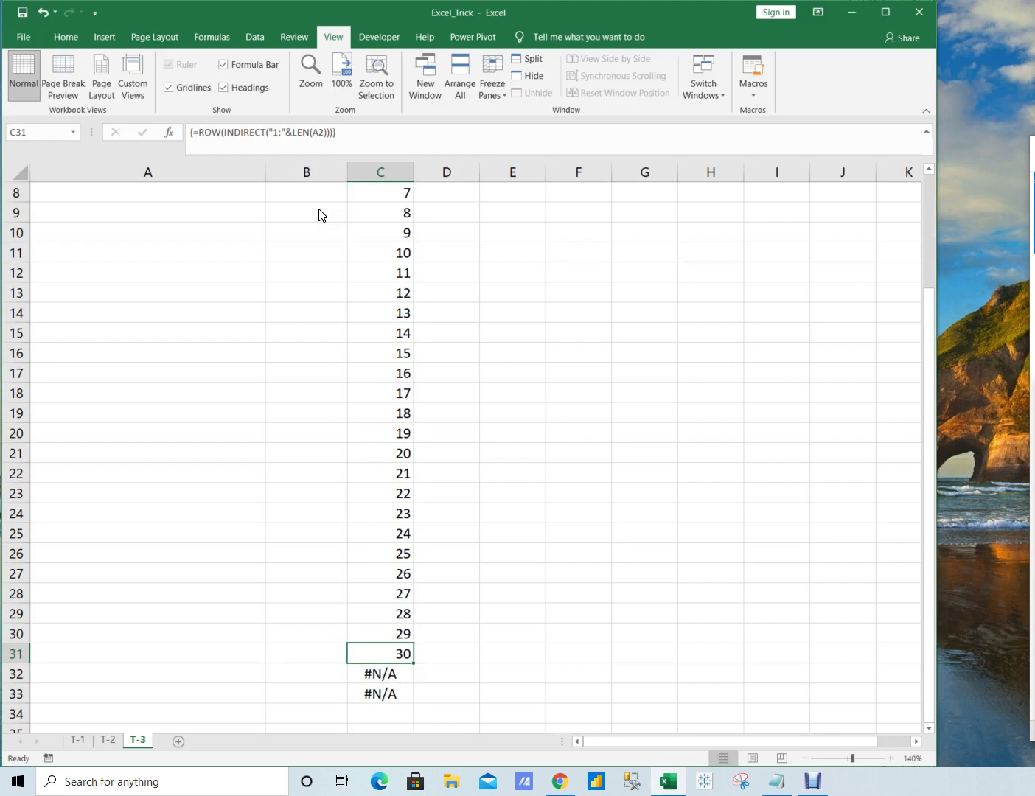
Step: Undo the extension to C33, re-enter the ROW array formula across C2:C31 and check the list's end
{"action": "key", "text": "ctrl+z"}
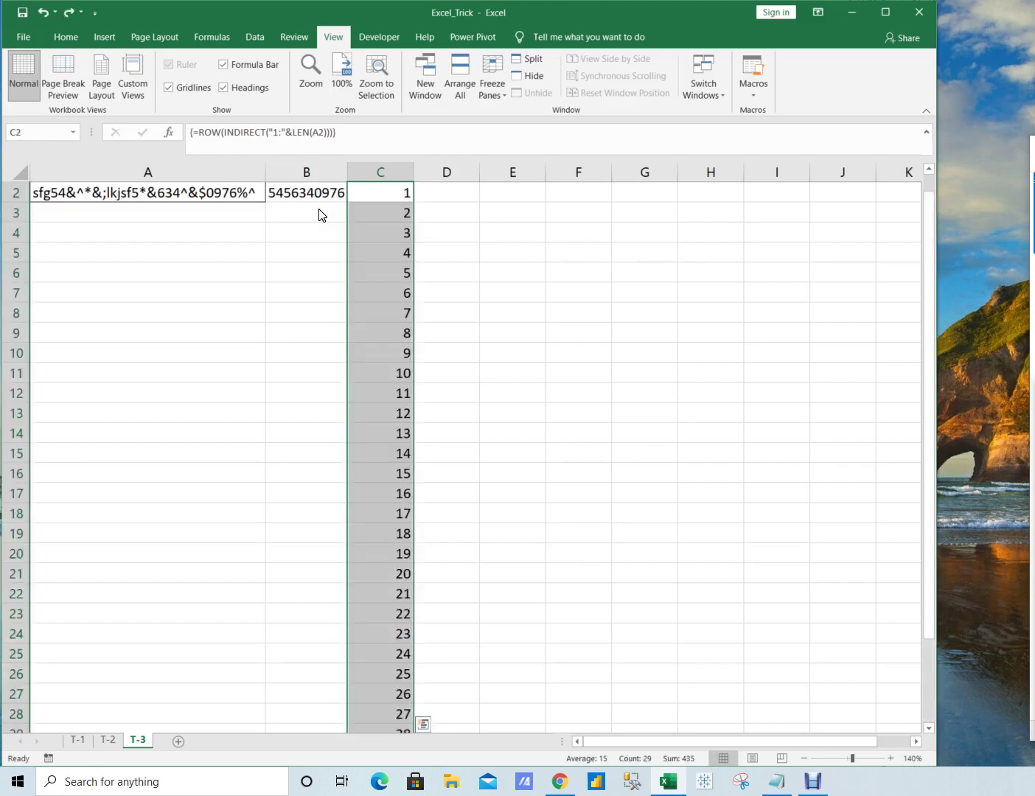
{"action": "key", "text": "shift+Up"}
{"action": "key", "text": "shift+Up"}
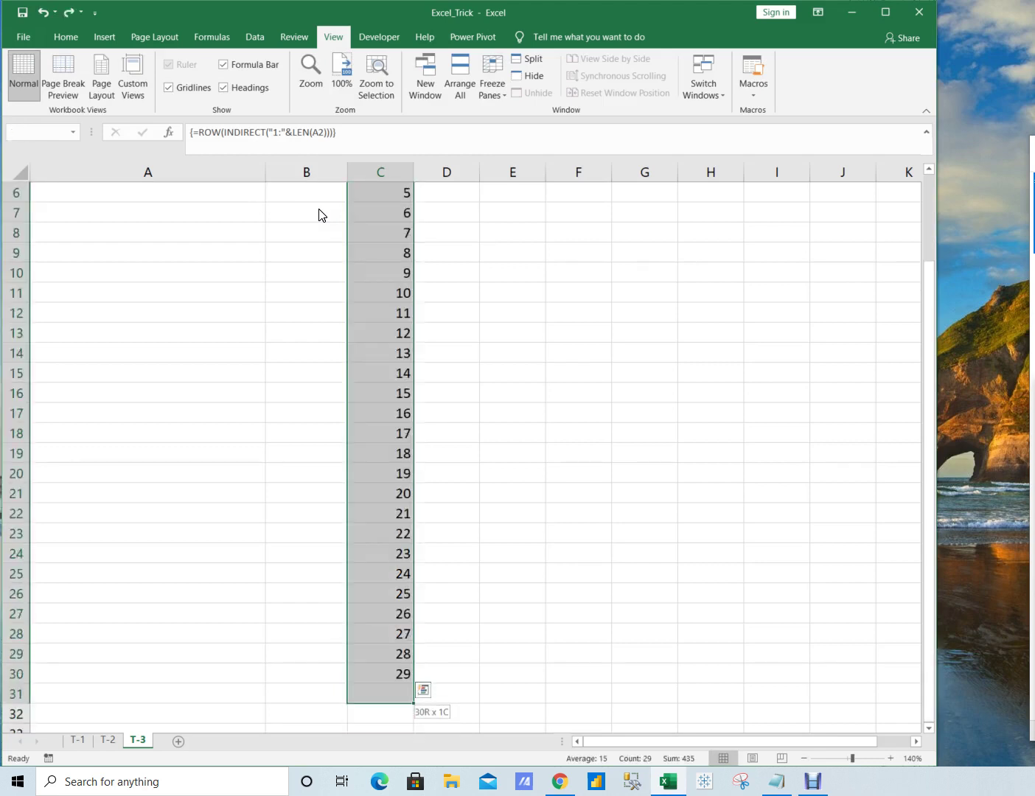
{"action": "key", "text": "F2"}
{"action": "key", "text": "ctrl+shift+Return"}
{"action": "key", "text": "Down"}
{"action": "key", "text": "ctrl+Down"}
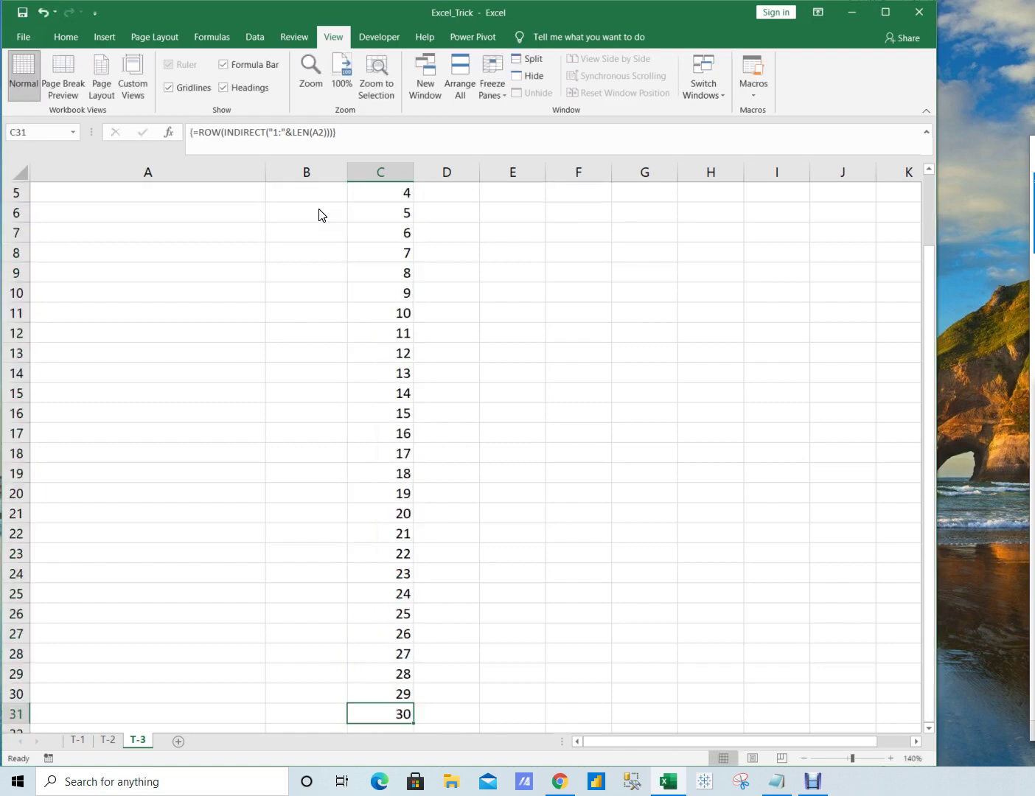
{"action": "key", "text": "ctrl+Up"}
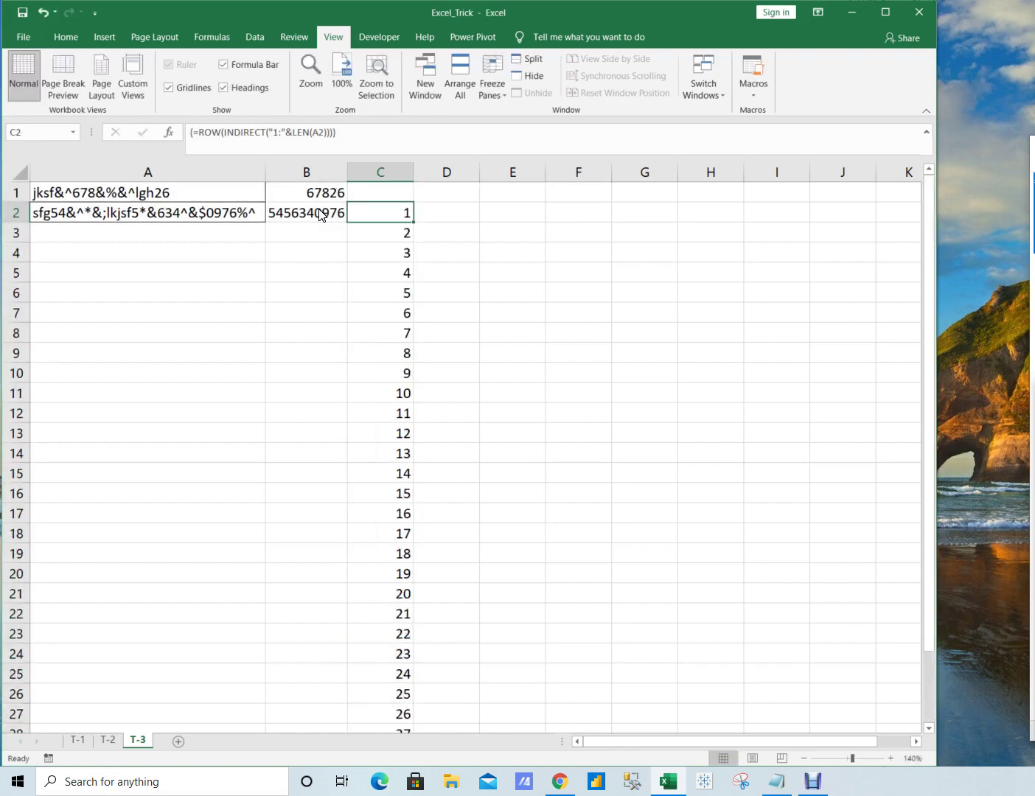
Step: Open B2's SUMPRODUCT formula and trace it up to the inner MID's ROW(INDIRECT("1:"&LEN(A2))) argument
{"action": "key", "text": "F2"}
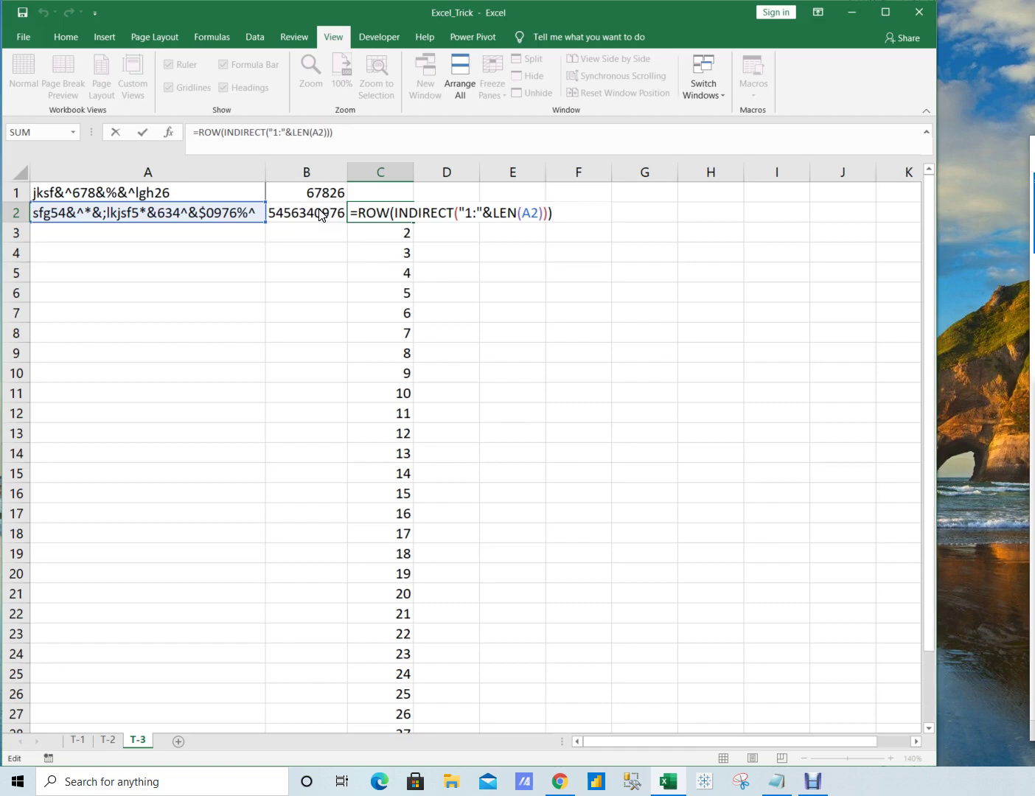
{"action": "double_click", "coordinate": [319, 213]}
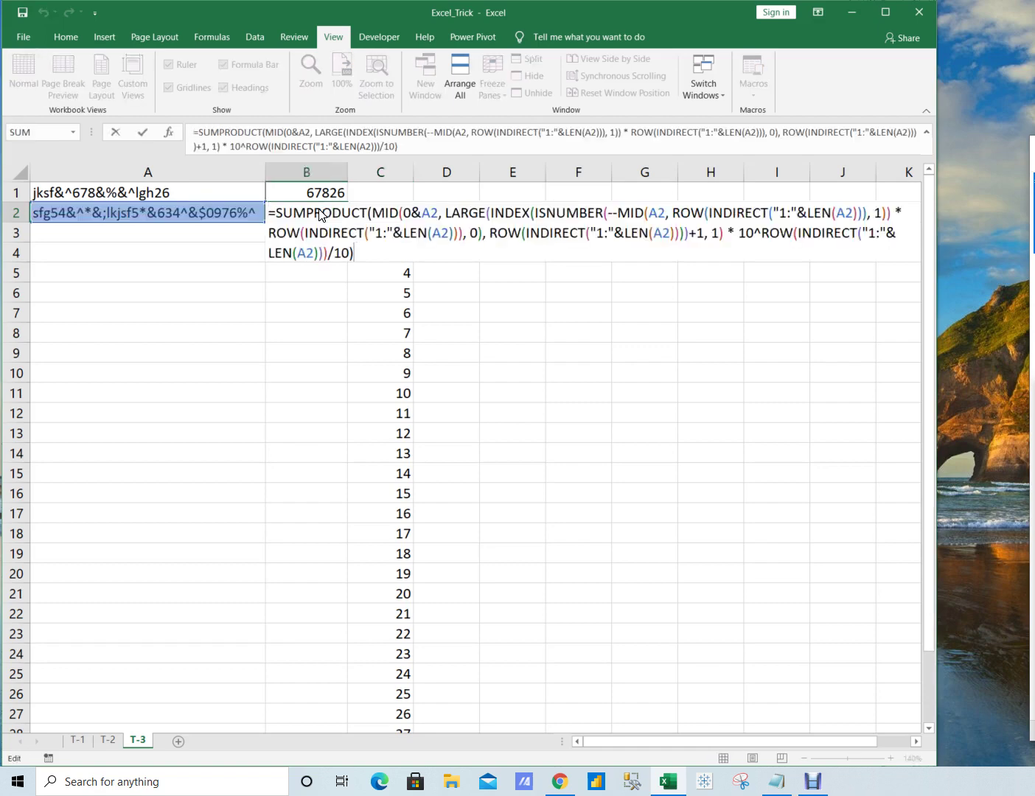
{"action": "key", "text": "Right"}
{"action": "key", "text": "Right"}
{"action": "key", "text": "Right"}
{"action": "key", "text": "Right"}
{"action": "key", "text": "Right"}
{"action": "key", "text": "Right"}
{"action": "key", "text": "Right"}
{"action": "key", "text": "Right"}
{"action": "key", "text": "Right"}
{"action": "key", "text": "Right"}
{"action": "key", "text": "Right"}
{"action": "key", "text": "Right"}
{"action": "key", "text": "Right"}
{"action": "key", "text": "Right"}
{"action": "key", "text": "Right"}
{"action": "key", "text": "Right"}
{"action": "key", "text": "Right"}
{"action": "key", "text": "Right"}
{"action": "key", "text": "Right"}
{"action": "key", "text": "Right"}
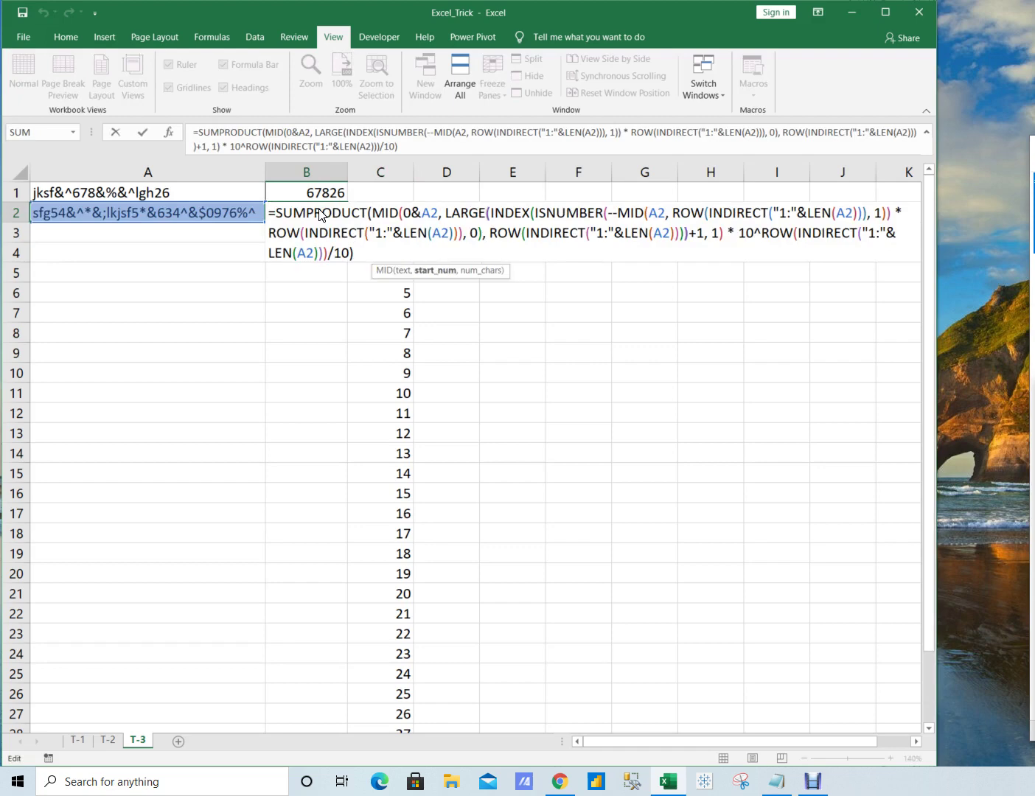
{"action": "key", "text": "Right"}
{"action": "key", "text": "Right"}
{"action": "key", "text": "Right"}
{"action": "key", "text": "Right"}
{"action": "key", "text": "Right"}
{"action": "key", "text": "Right"}
{"action": "key", "text": "Right"}
{"action": "key", "text": "Right"}
{"action": "key", "text": "Right"}
{"action": "key", "text": "Right"}
{"action": "key", "text": "Right"}
{"action": "key", "text": "Right"}
{"action": "key", "text": "Right"}
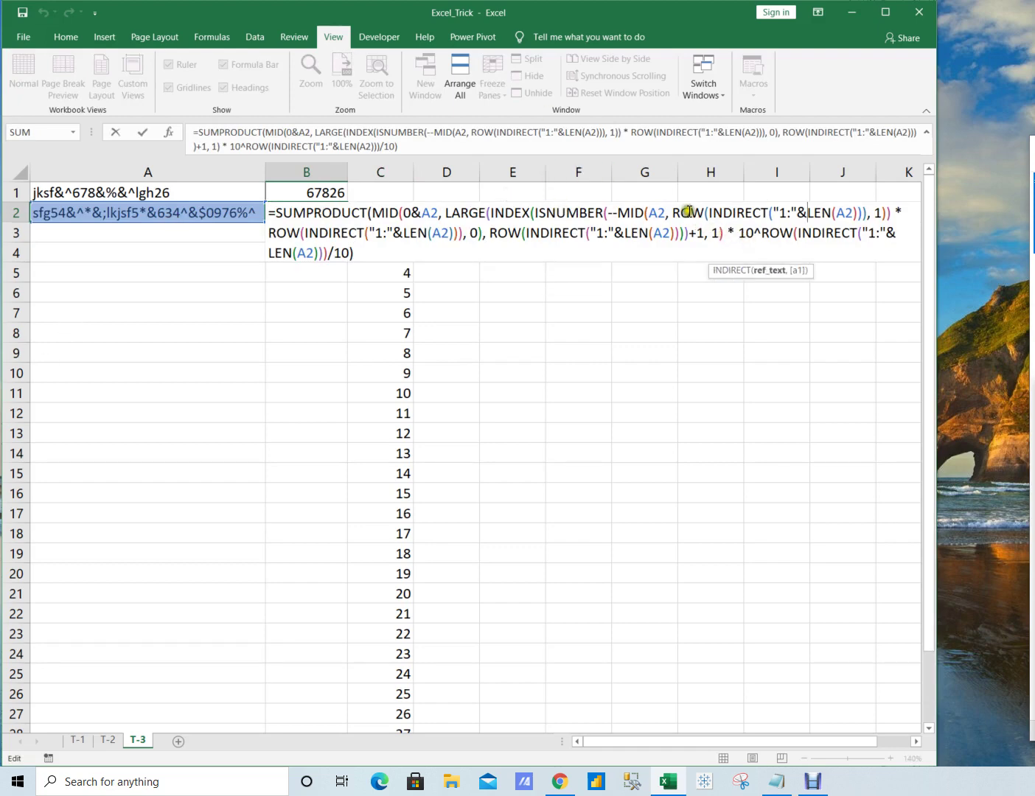
Step: Try to evaluate the inner MID's ROW(INDIRECT("1:"&LEN(A2))) argument within B2's formula
{"action": "left_click_drag", "start_coordinate": [675, 212], "coordinate": [857, 218]}
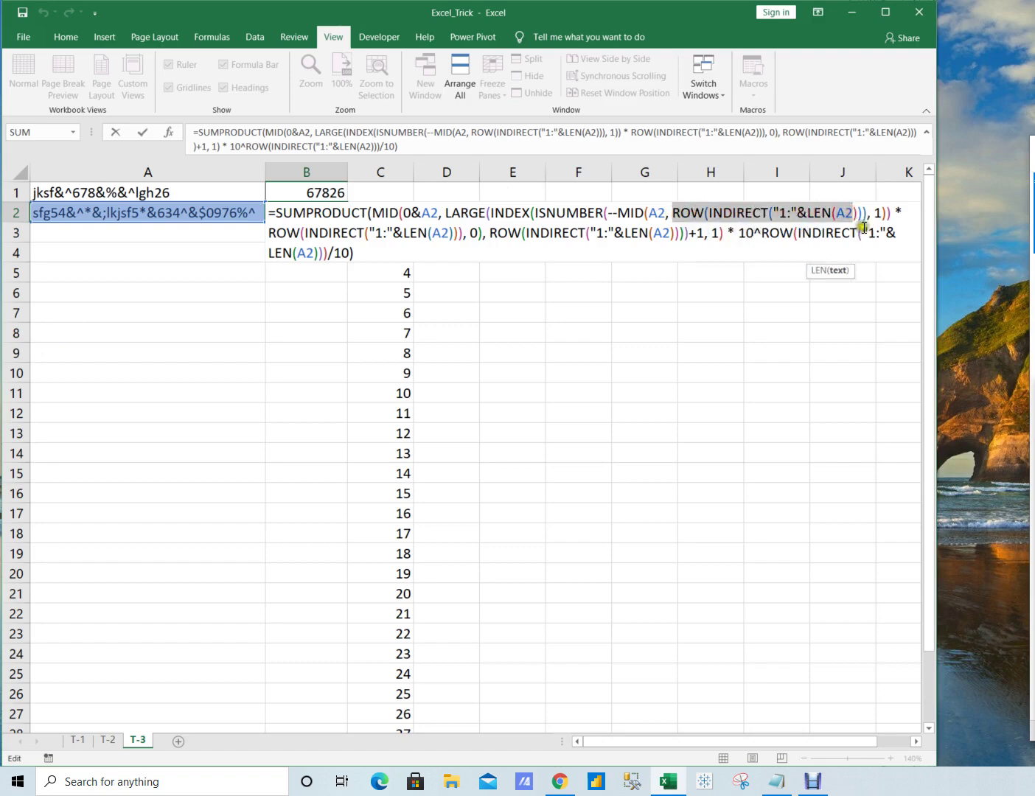
{"action": "key", "text": "shift+Right"}
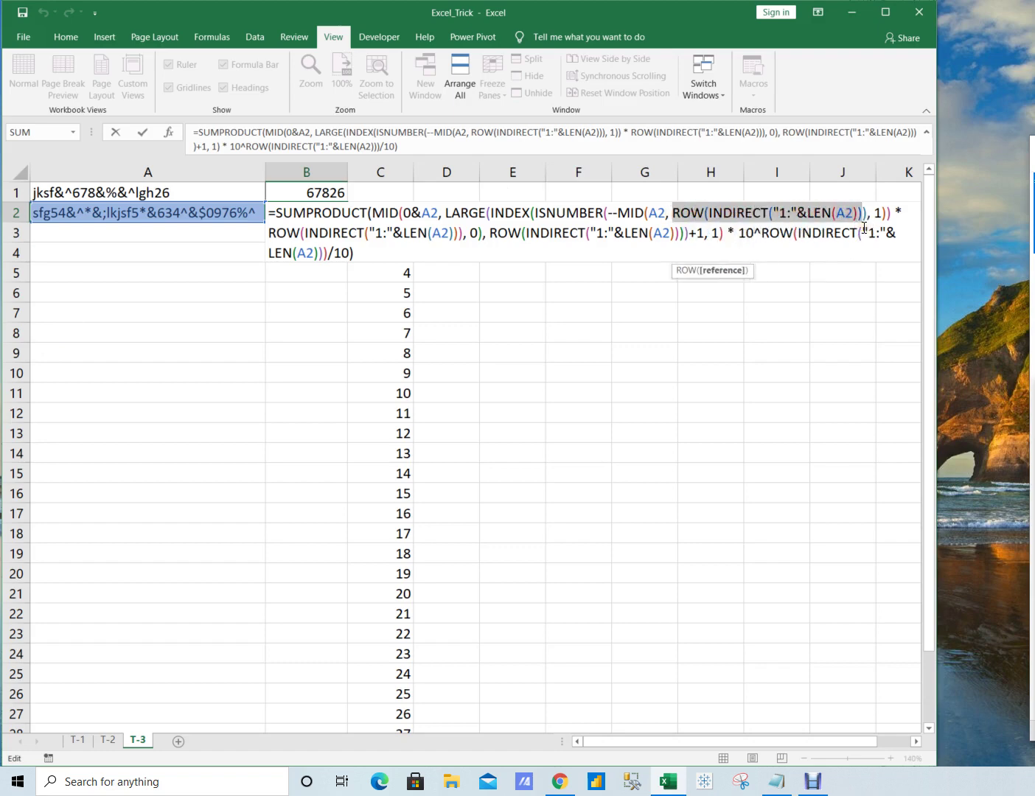
{"action": "key", "text": "shift+Right"}
{"action": "key", "text": "shift+Left"}
{"action": "key", "text": "F9"}
{"action": "key", "text": "Return"}
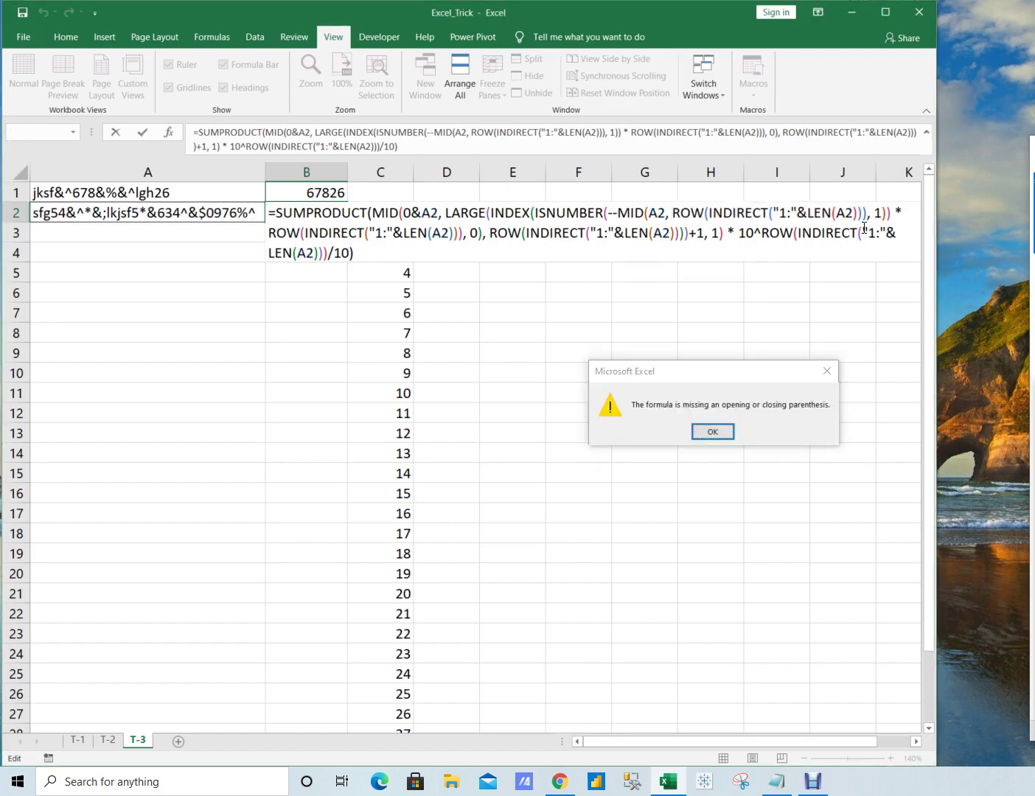
{"action": "key", "text": "shift+Left"}
{"action": "key", "text": "shift+Left"}
{"action": "key", "text": "shift+Left"}
{"action": "key", "text": "shift+Left"}
{"action": "key", "text": "shift+Left"}
{"action": "key", "text": "shift+Left"}
{"action": "key", "text": "shift+Left"}
{"action": "key", "text": "shift+Left"}
{"action": "key", "text": "shift+Left"}
{"action": "key", "text": "shift+Left"}
{"action": "key", "text": "shift+Left"}
{"action": "key", "text": "shift+Left"}
{"action": "key", "text": "shift+Left"}
{"action": "key", "text": "shift+Left"}
{"action": "key", "text": "shift+Left"}
{"action": "key", "text": "shift+Left"}
{"action": "key", "text": "shift+Left"}
{"action": "key", "text": "shift+Left"}
{"action": "key", "text": "shift+Left"}
{"action": "key", "text": "shift+Left"}
{"action": "key", "text": "shift+Left"}
{"action": "key", "text": "shift+Left"}
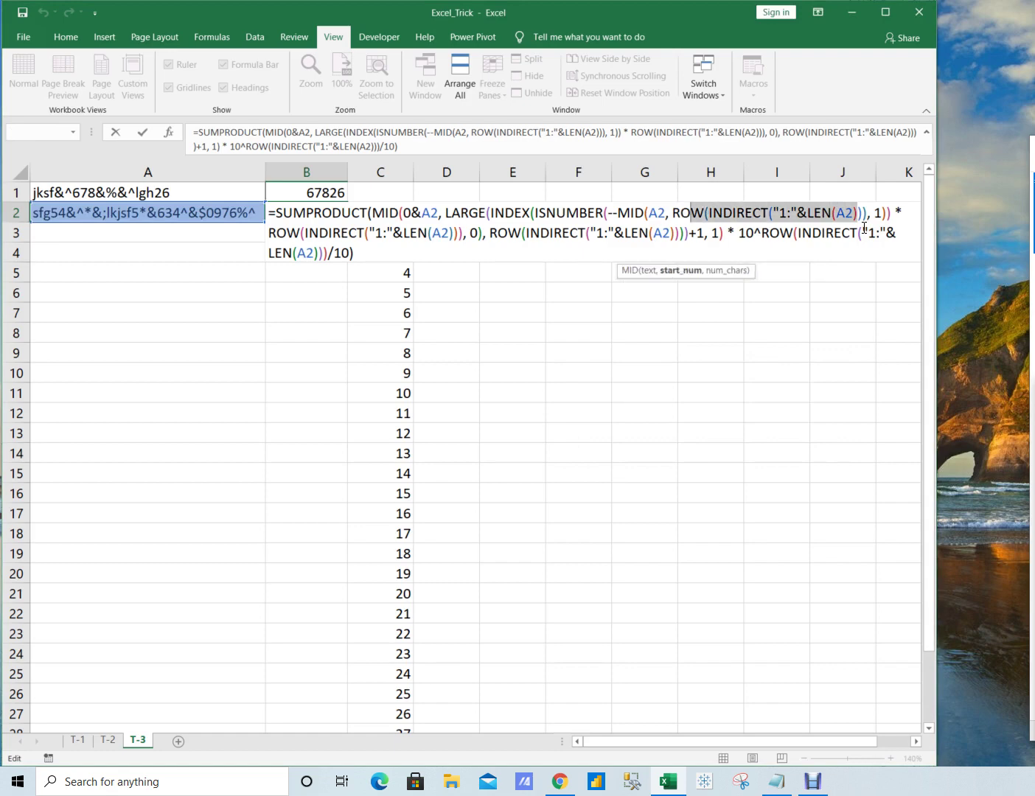
{"action": "key", "text": "shift+Right"}
{"action": "key", "text": "shift+Right"}
{"action": "key", "text": "shift+Right"}
{"action": "key", "text": "shift+Right"}
{"action": "key", "text": "shift+Right"}
{"action": "key", "text": "shift+Right"}
{"action": "key", "text": "F9"}
{"action": "key", "text": "Return"}
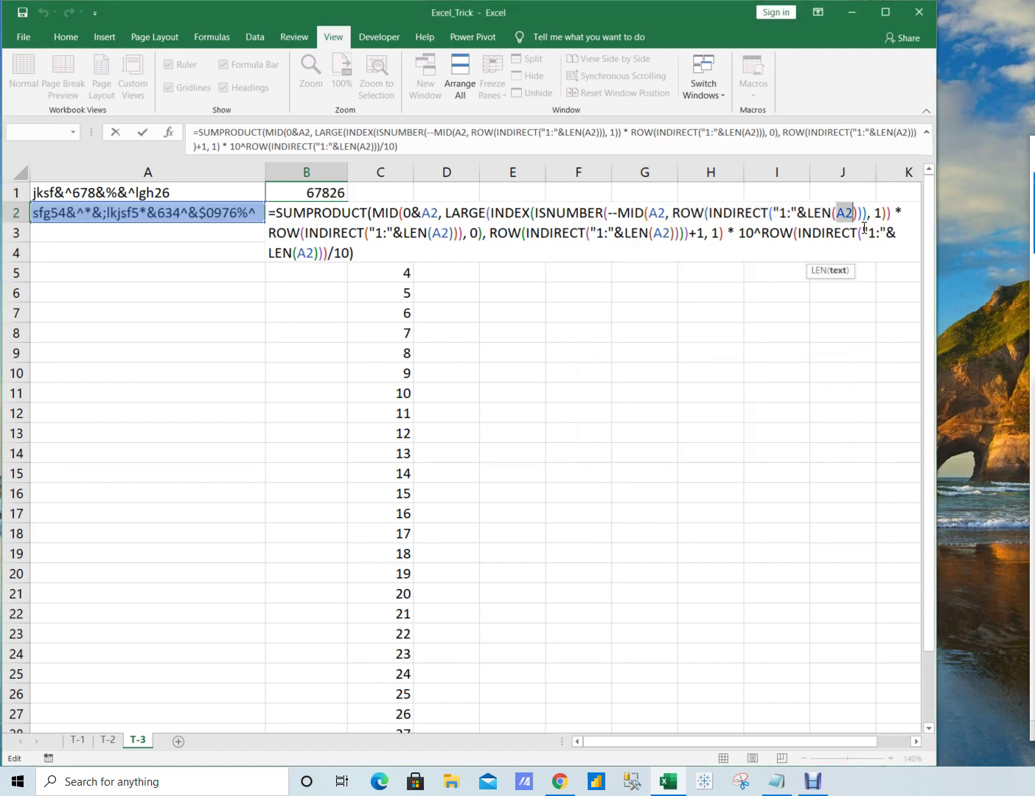
Step: Evaluate exactly ROW(INDIRECT("1:"&LEN(A2))) inside B2's inner MID, compare the array with column C's list, and leave the formula
{"action": "left_click", "coordinate": [677, 213]}
{"action": "left_click_drag", "start_coordinate": [677, 213], "coordinate": [860, 213]}
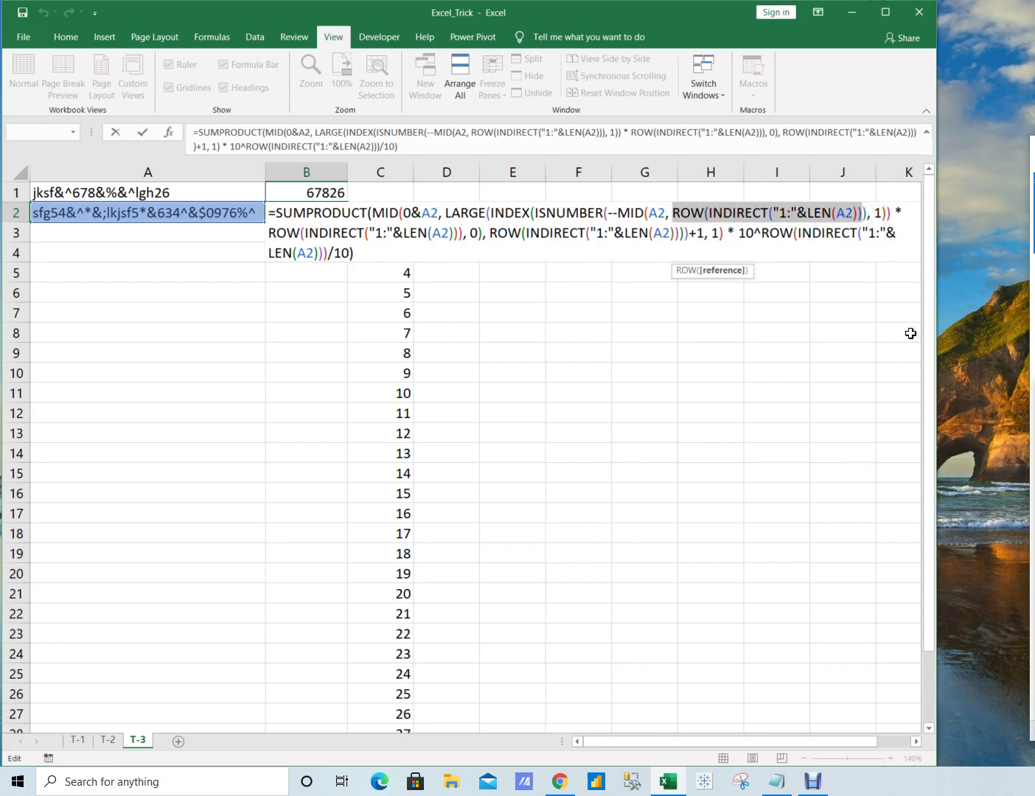
{"action": "key", "text": "shift+Right"}
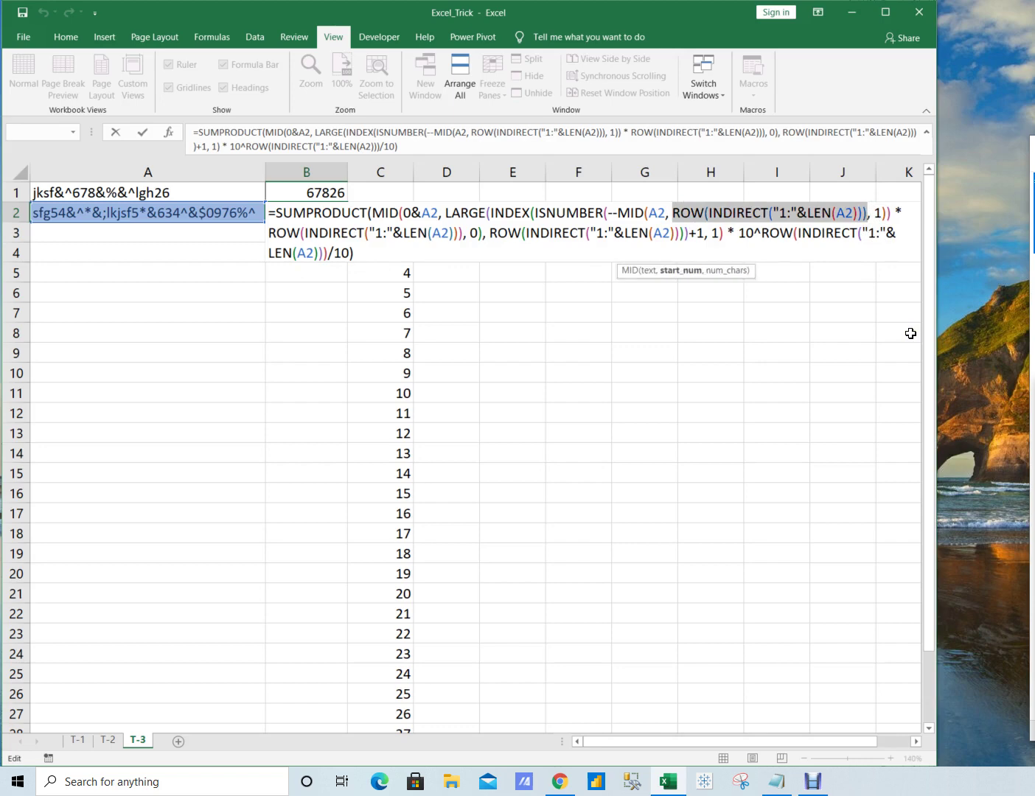
{"action": "key", "text": "F9"}
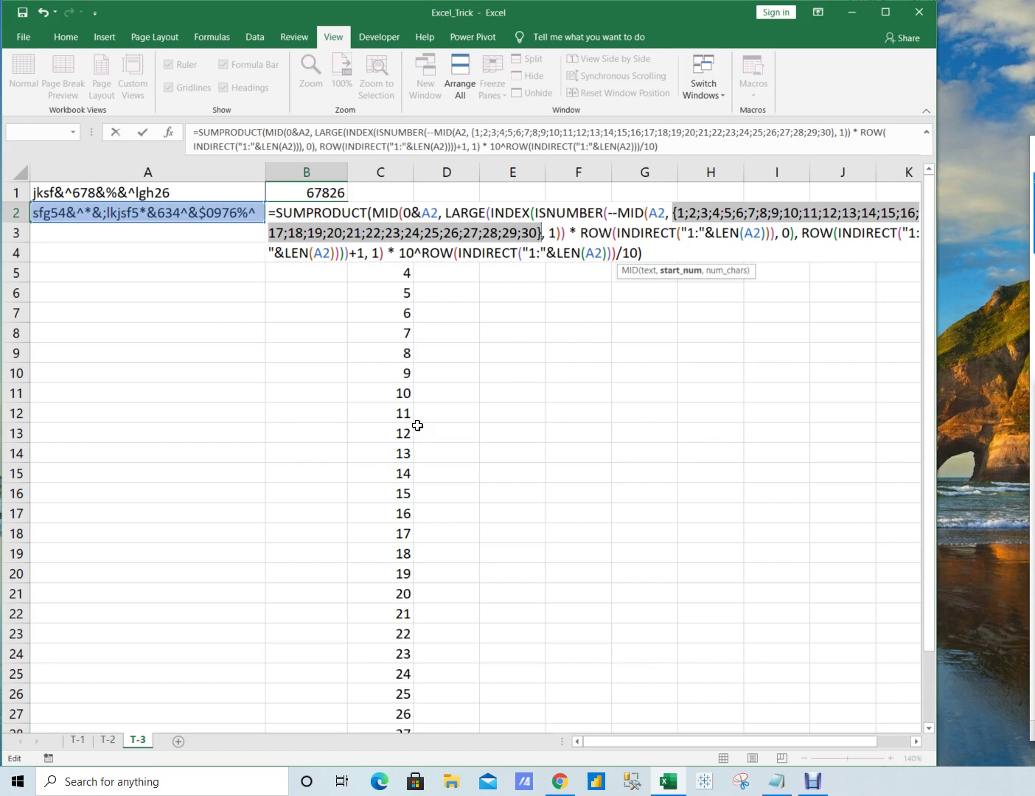
{"action": "left_click", "coordinate": [684, 218]}
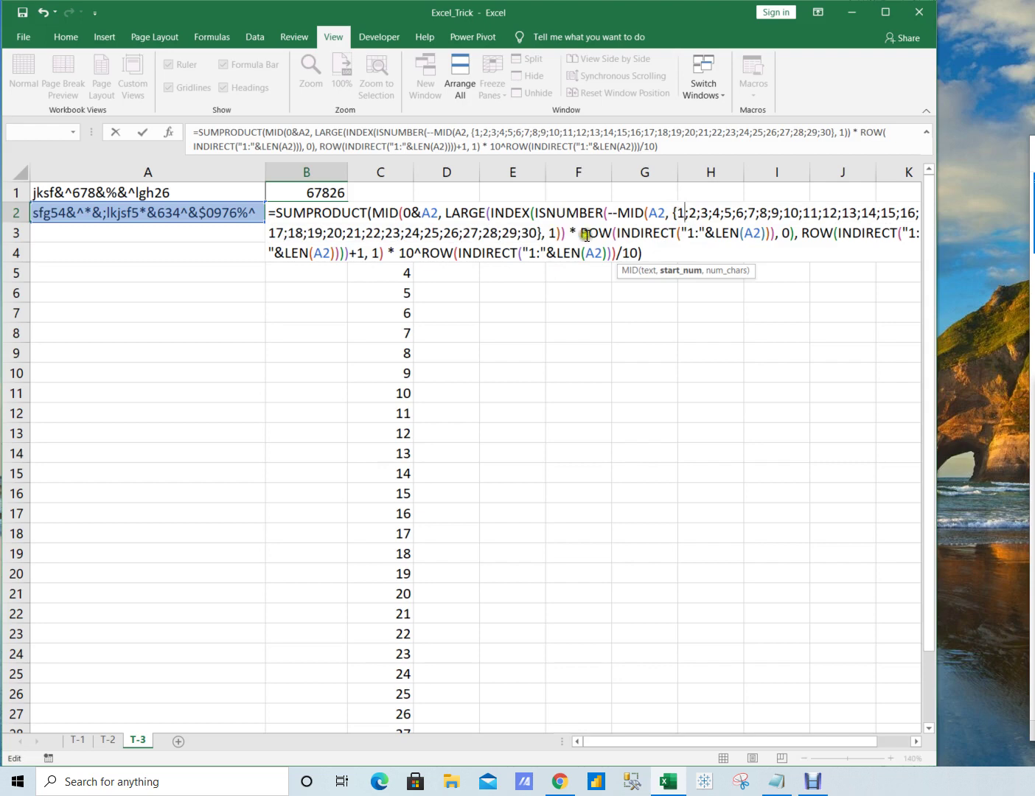
{"action": "scroll", "coordinate": [430, 439], "scroll_direction": "down", "scroll_amount": 4}
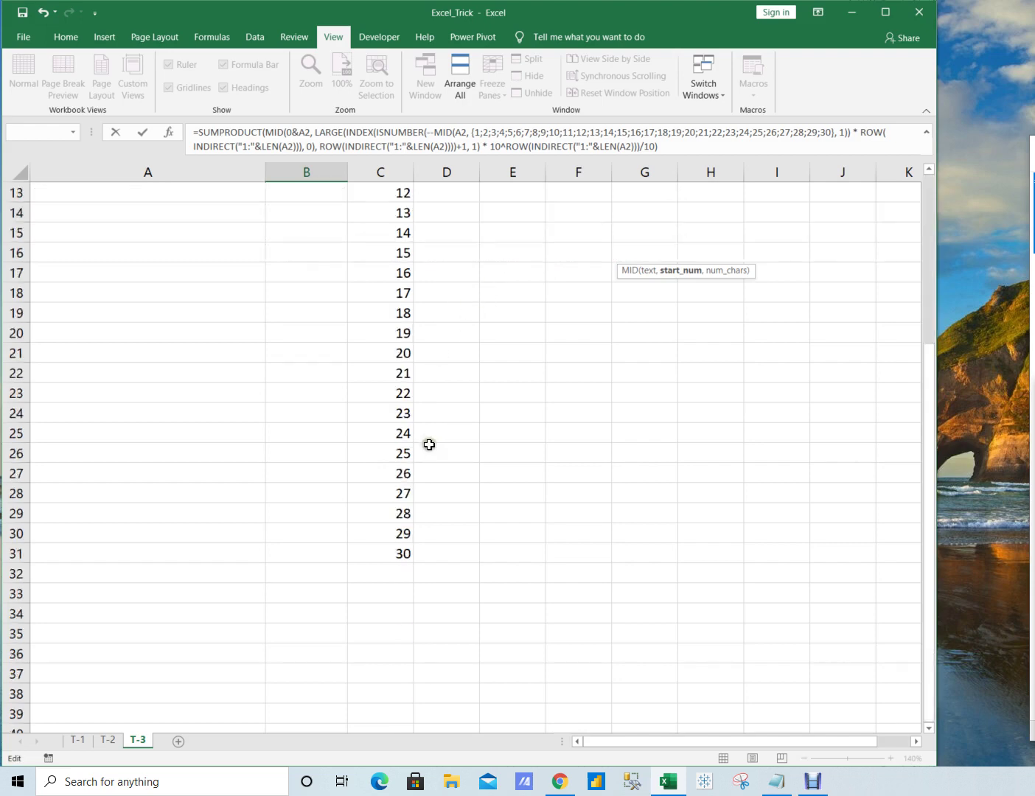
{"action": "scroll", "coordinate": [428, 445], "scroll_direction": "up", "scroll_amount": 4}
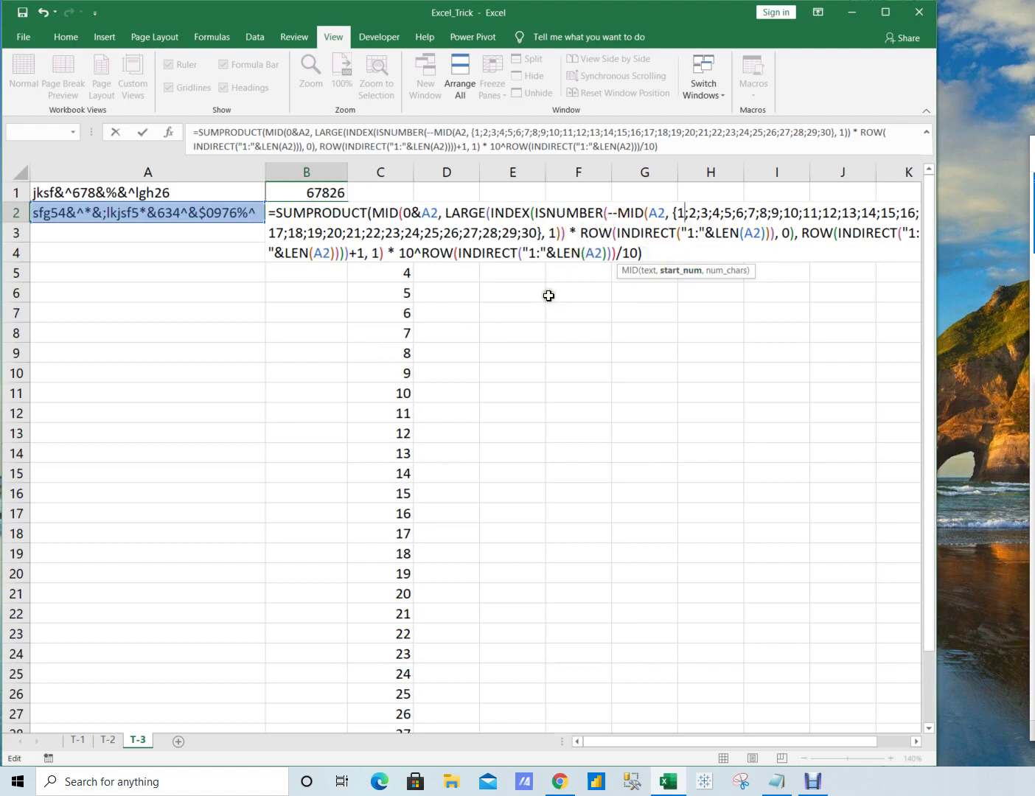
{"action": "key", "text": "ctrl+Return"}
Step: Open the text in A2 and step through its first characters one by one without changing it
{"action": "key", "text": "Right"}
{"action": "key", "text": "Right"}
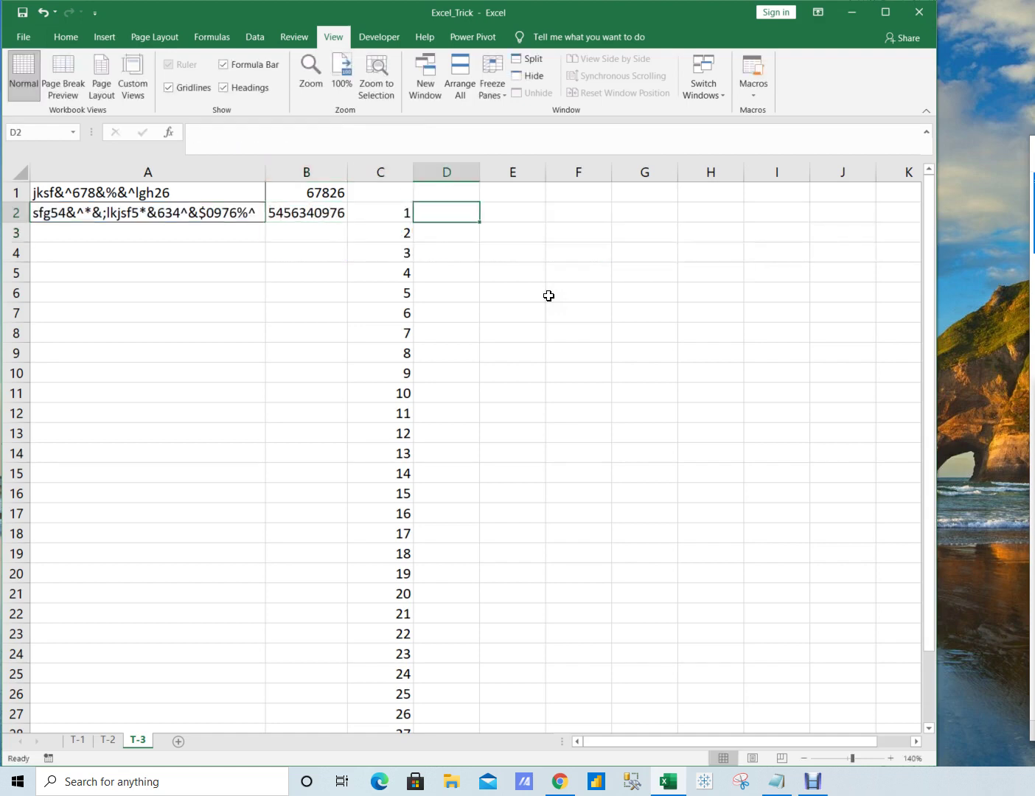
{"action": "key", "text": "Left"}
{"action": "key", "text": "Left"}
{"action": "key", "text": "Left"}
{"action": "key", "text": "Right"}
{"action": "key", "text": "Right"}
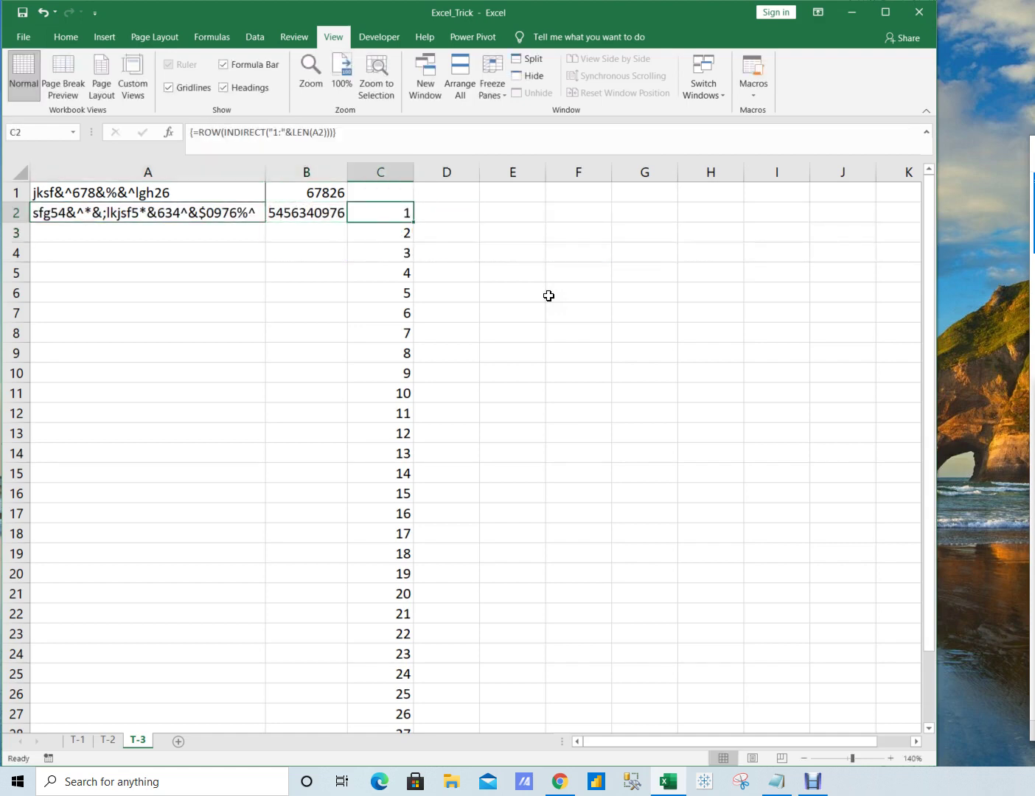
{"action": "key", "text": "Left"}
{"action": "key", "text": "Left"}
{"action": "key", "text": "F2"}
{"action": "key", "text": "Home"}
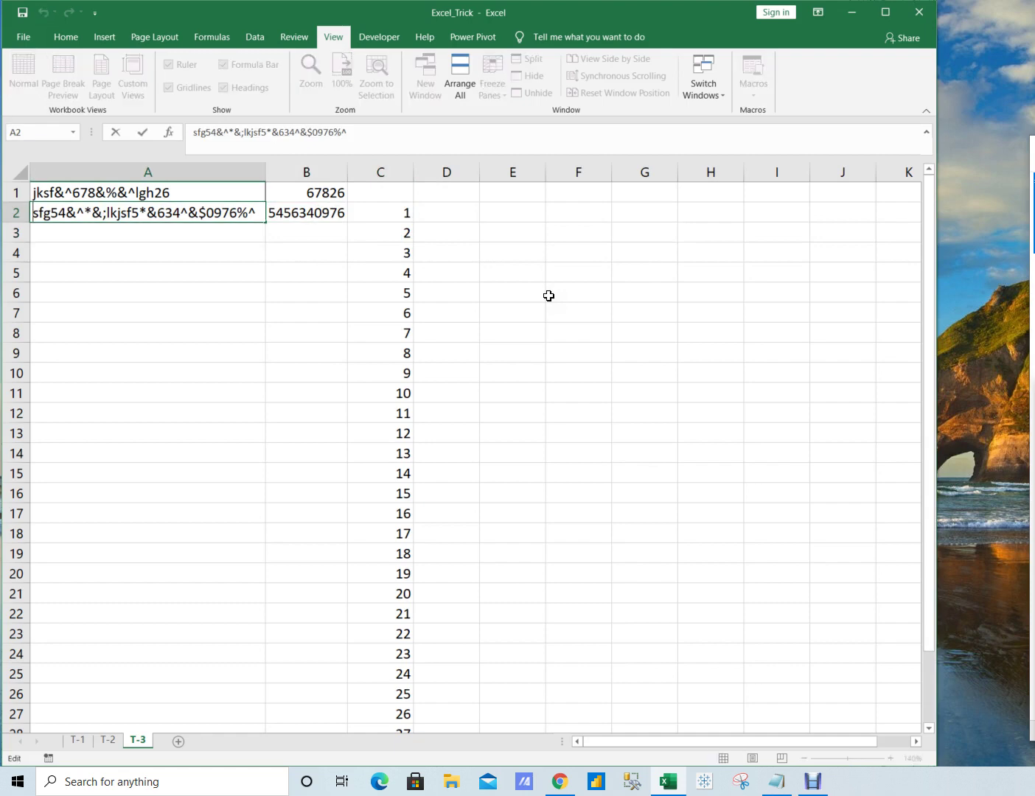
{"action": "key", "text": "Right"}
{"action": "key", "text": "Right"}
{"action": "key", "text": "Right"}
{"action": "key", "text": "Right"}
{"action": "key", "text": "Right"}
{"action": "key", "text": "Right"}
{"action": "key", "text": "Right"}
{"action": "key", "text": "Left"}
{"action": "key", "text": "Left"}
{"action": "key", "text": "Left"}
{"action": "key", "text": "Left"}
{"action": "key", "text": "Left"}
{"action": "key", "text": "Left"}
{"action": "key", "text": "Left"}
{"action": "key", "text": "shift+Right"}
{"action": "key", "text": "Escape"}
Step: Copy the expression ROW(INDIRECT("1:"&LEN(A2))) from C2's formula without its equals sign
{"action": "key", "text": "Right"}
{"action": "key", "text": "Right"}
{"action": "key", "text": "Right"}
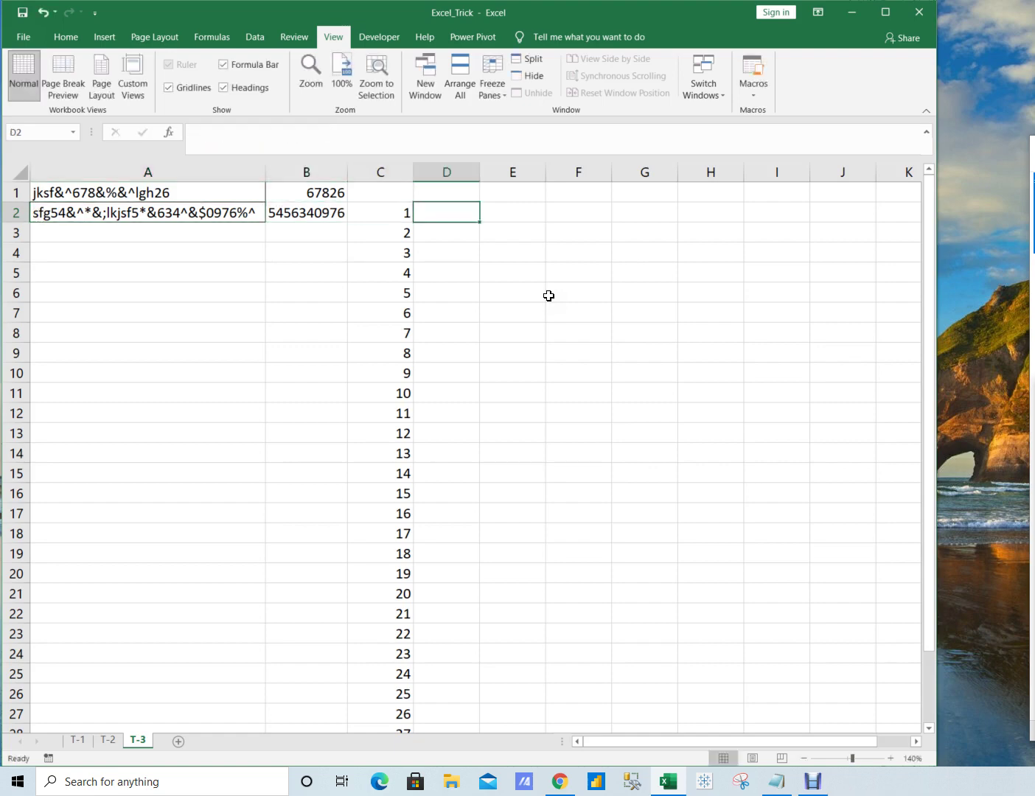
{"action": "type", "text": "="}
{"action": "key", "text": "Escape"}
{"action": "key", "text": "Left"}
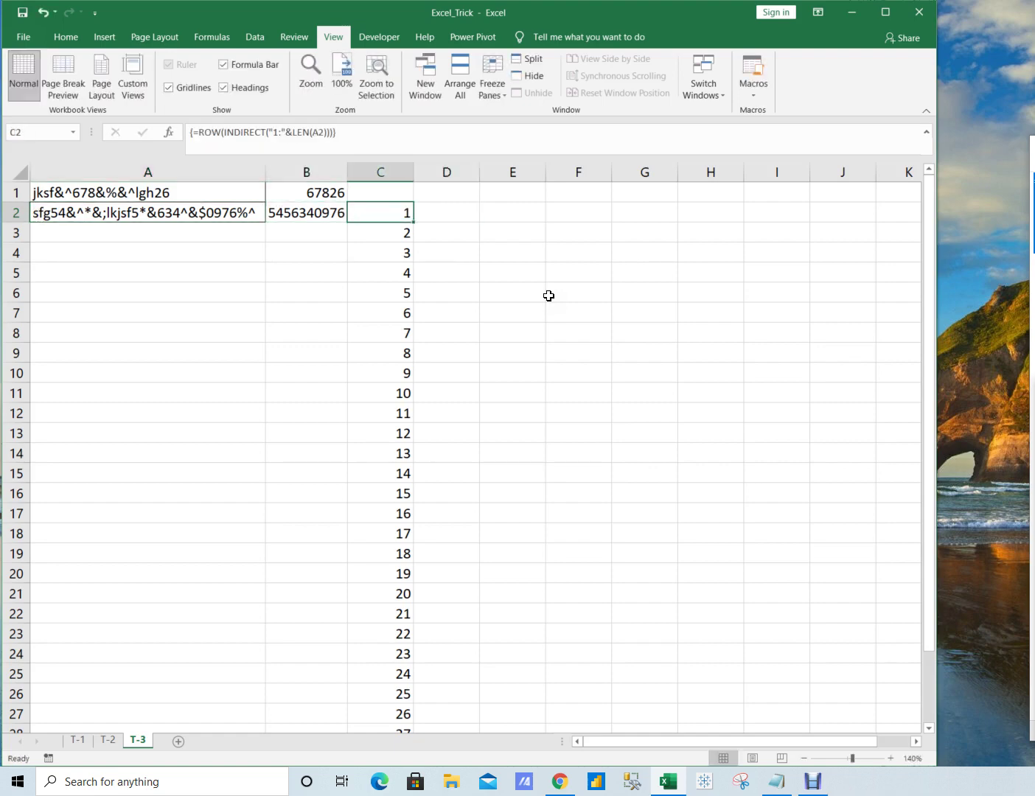
{"action": "key", "text": "F2"}
{"action": "key", "text": "shift+Home"}
{"action": "key", "text": "shift+Right"}
{"action": "key", "text": "ctrl+c"}
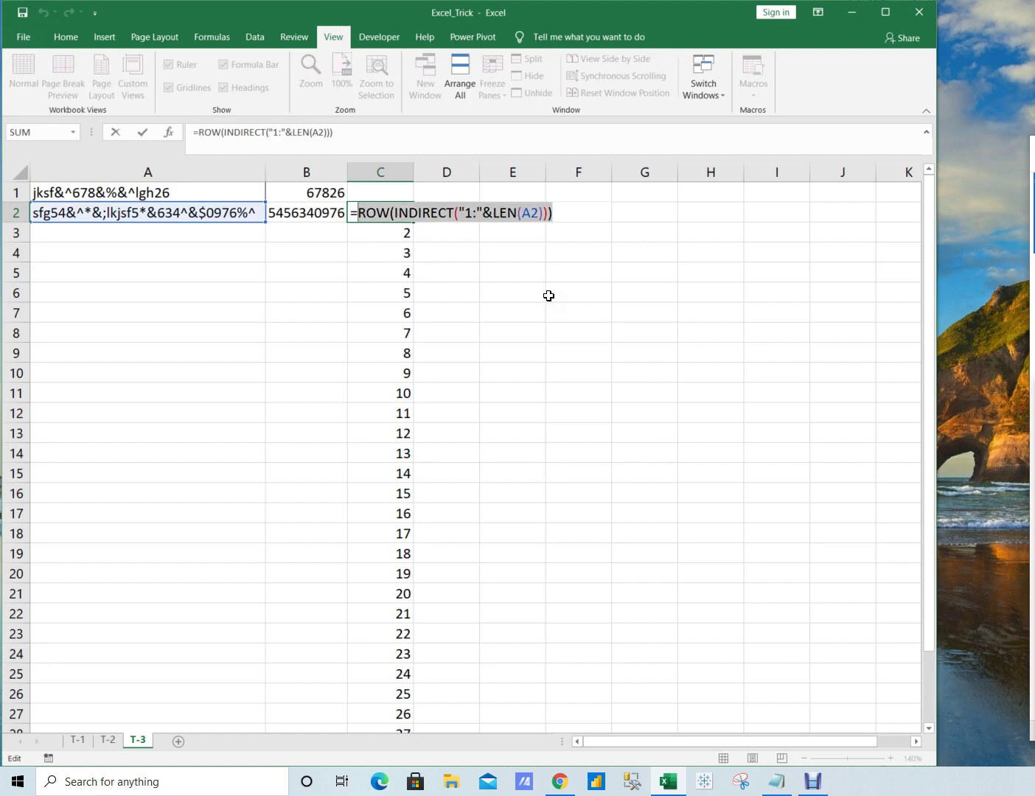
{"action": "key", "text": "Escape"}
Step: Begin a MID formula in D2 with A2 as its text argument
{"action": "key", "text": "Right"}
{"action": "type", "text": "= i"}
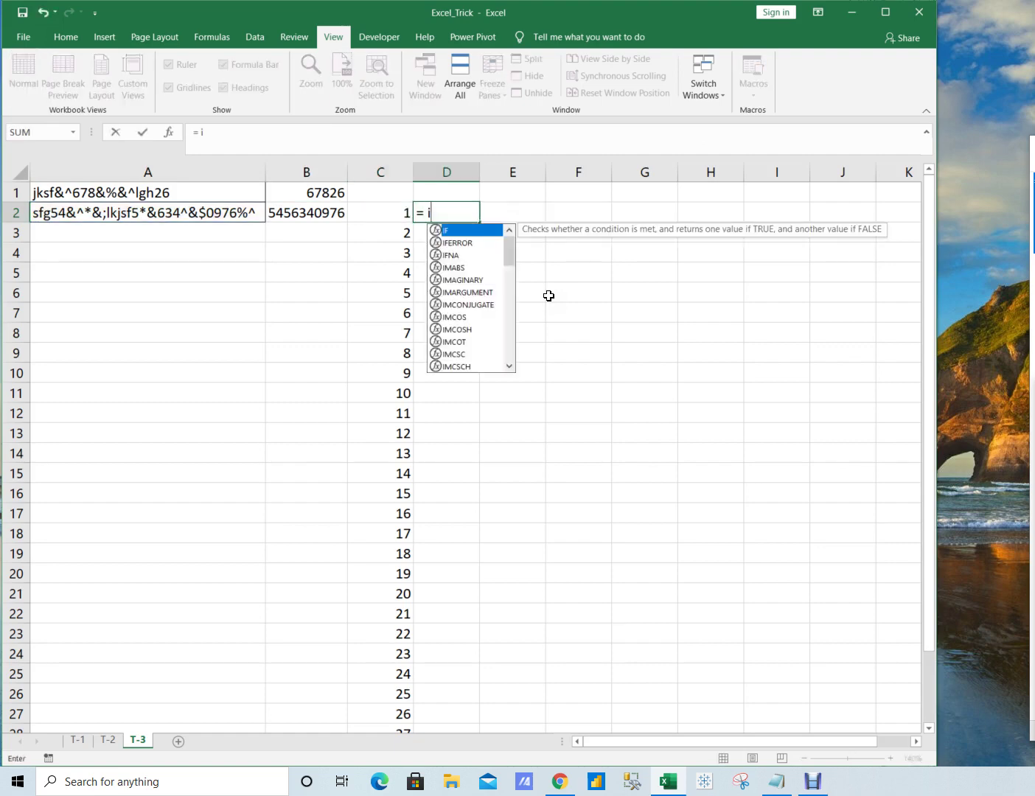
{"action": "key", "text": "BackSpace"}
{"action": "type", "text": "mid"}
{"action": "key", "text": "Tab"}
{"action": "key", "text": "Left"}
{"action": "key", "text": "Left"}
{"action": "key", "text": "Left"}
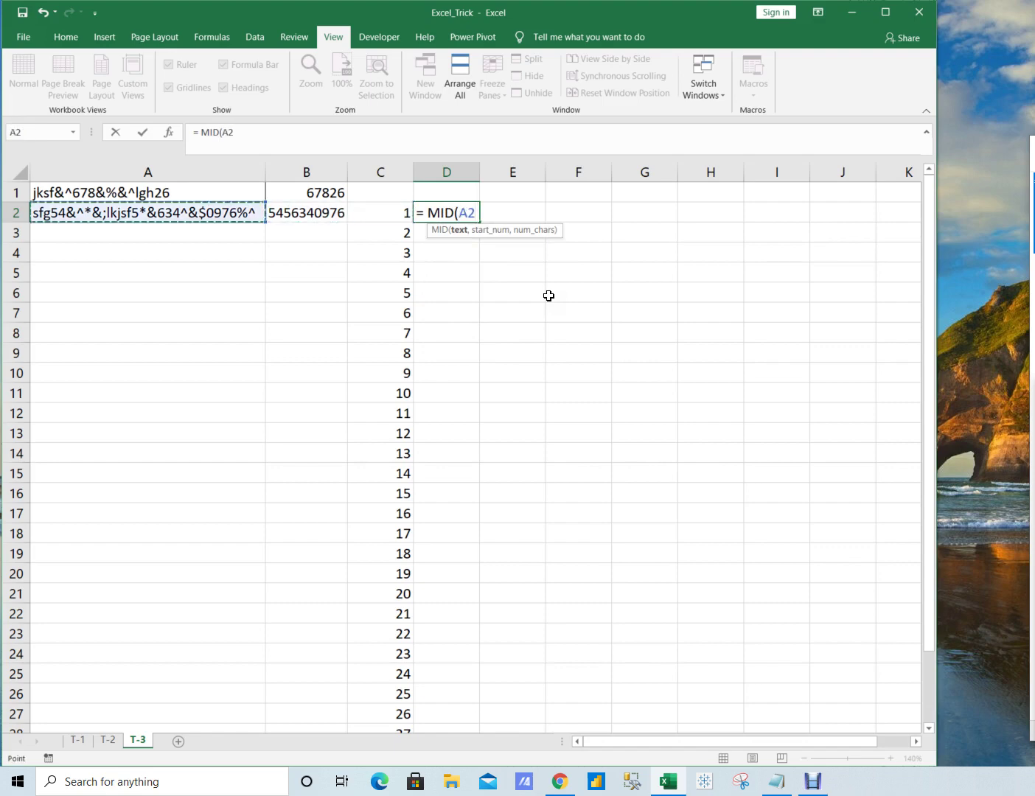
{"action": "type", "text": ","}
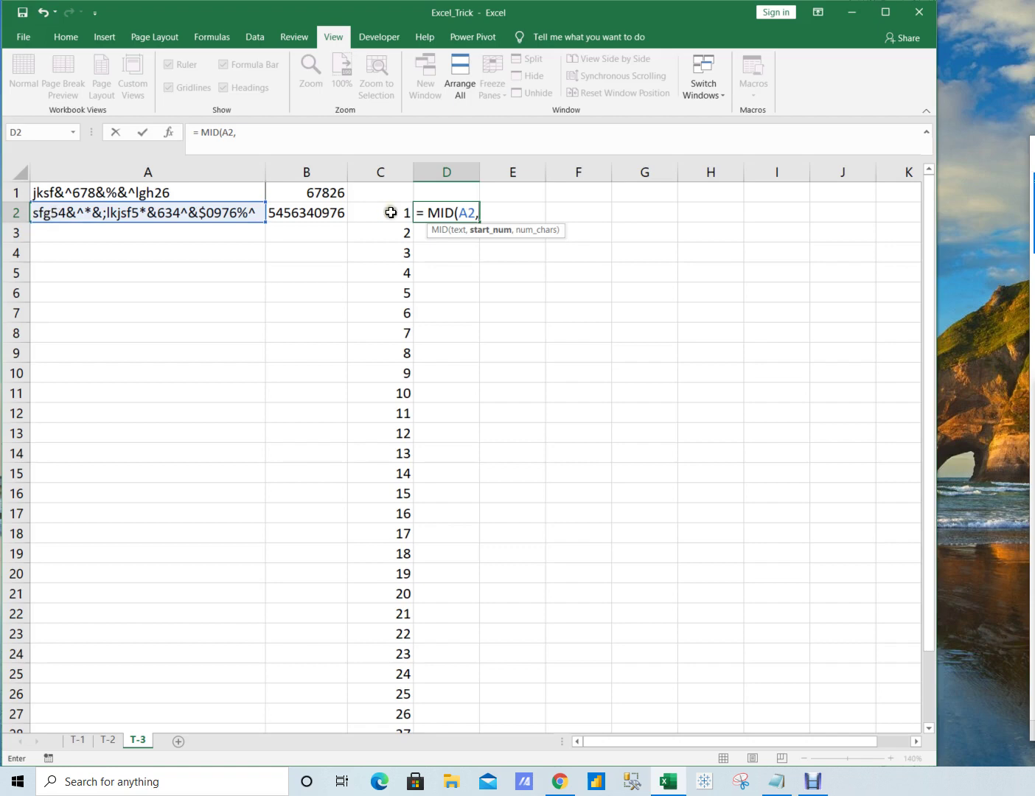
Step: Use the copied ROW(INDIRECT("1:"&LEN(A2))) expression as MID's start_num, set num_chars to 1, and enter the formula in D2
{"action": "scroll", "coordinate": [406, 233], "scroll_direction": "down", "scroll_amount": 4}
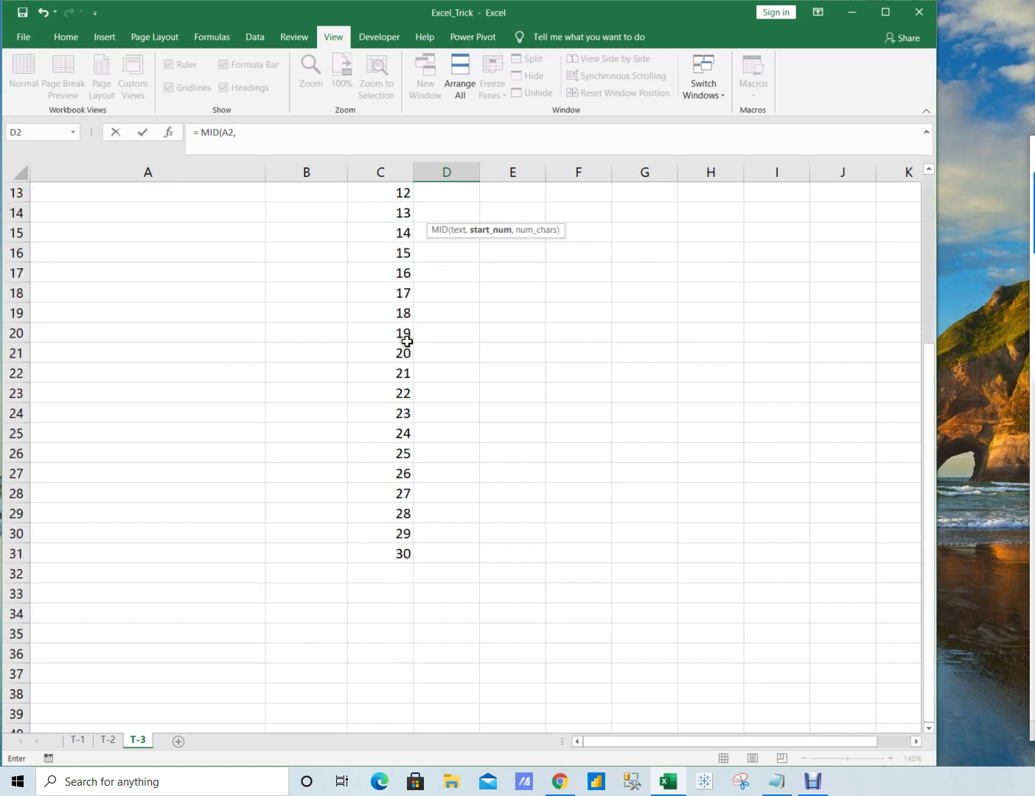
{"action": "scroll", "coordinate": [405, 337], "scroll_direction": "up", "scroll_amount": 4}
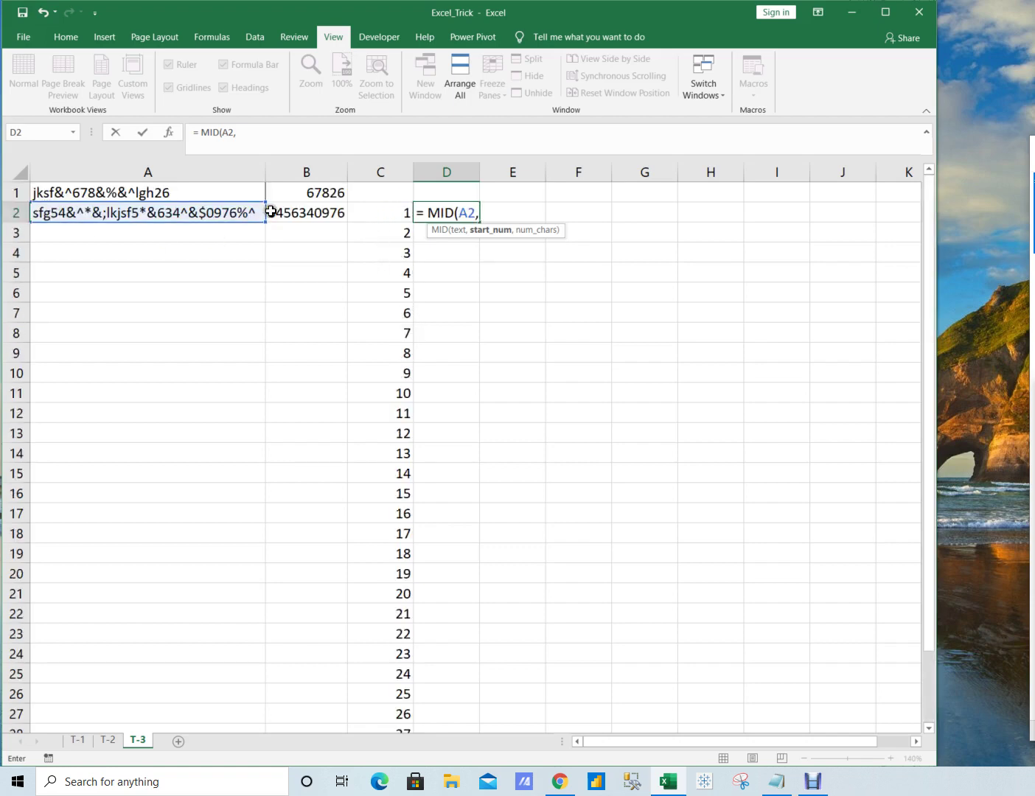
{"action": "scroll", "coordinate": [405, 561], "scroll_direction": "down", "scroll_amount": 2}
{"action": "scroll", "coordinate": [405, 595], "scroll_direction": "up", "scroll_amount": 2}
{"action": "key", "text": "ctrl+v"}
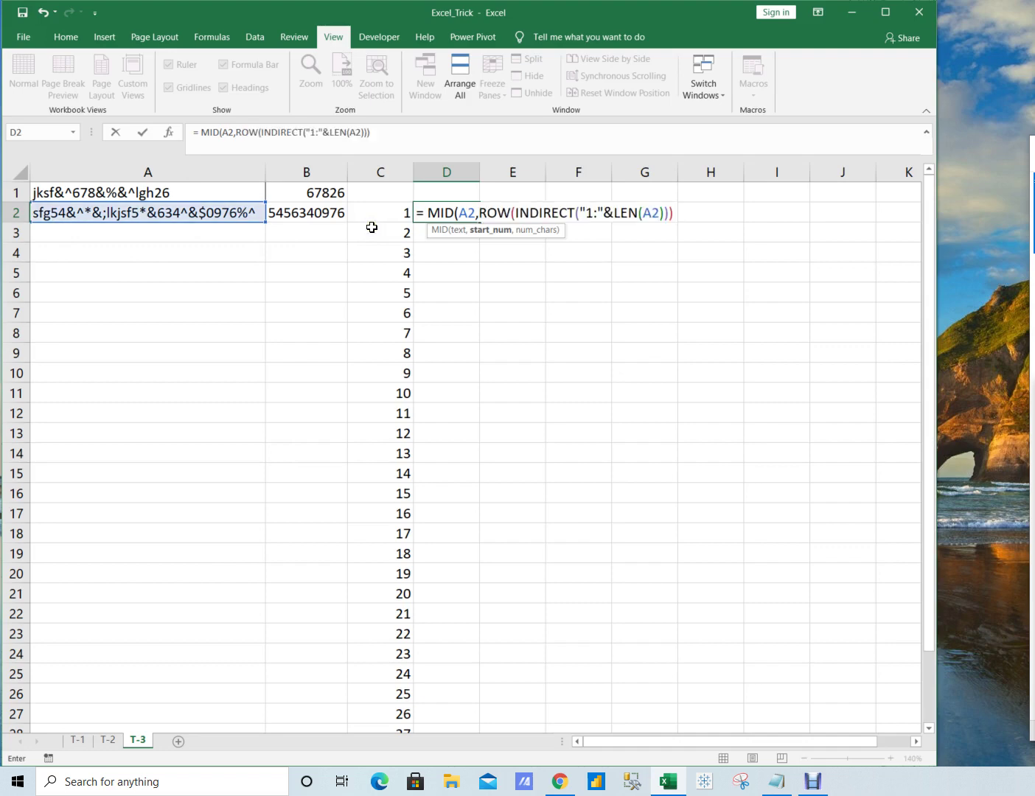
{"action": "type", "text": ",1)"}
{"action": "key", "text": "ctrl+Return"}
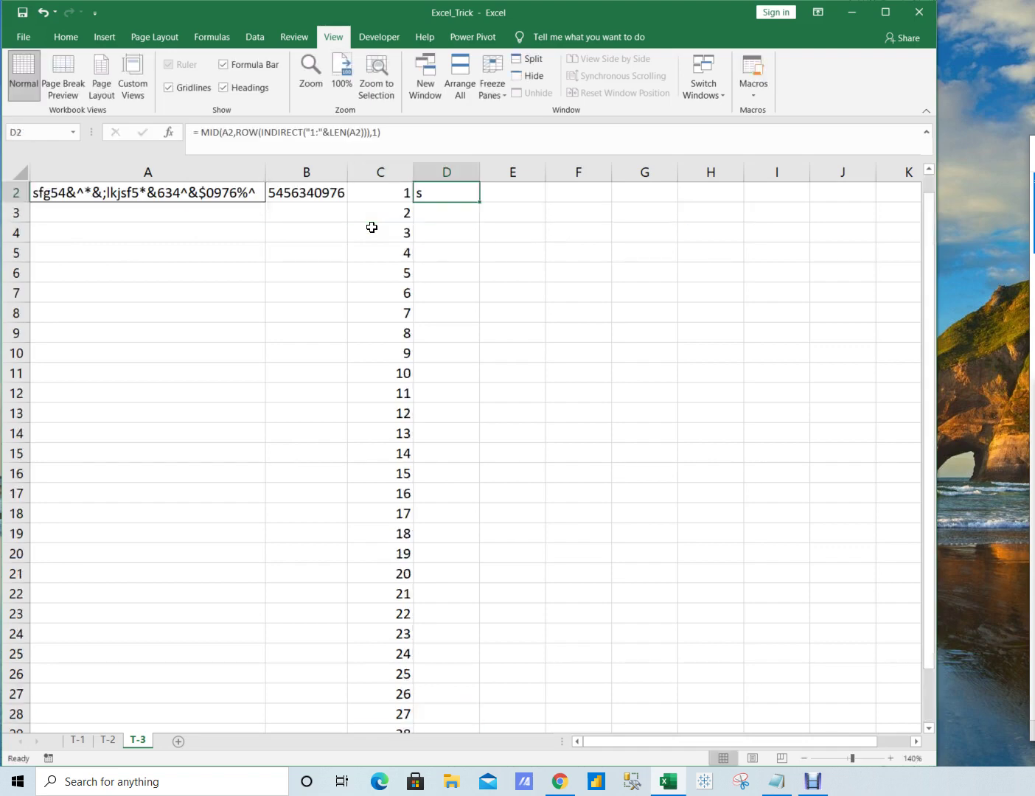
Step: Re-enter D2's MID formula as an array formula across D2:D31, alongside the numbers in column C
{"action": "scroll", "coordinate": [371, 227], "scroll_direction": "up", "scroll_amount": 1}
{"action": "key", "text": "F2"}
{"action": "key", "text": "Left"}
{"action": "key", "text": "ctrl+Down"}
{"action": "key", "text": "Right"}
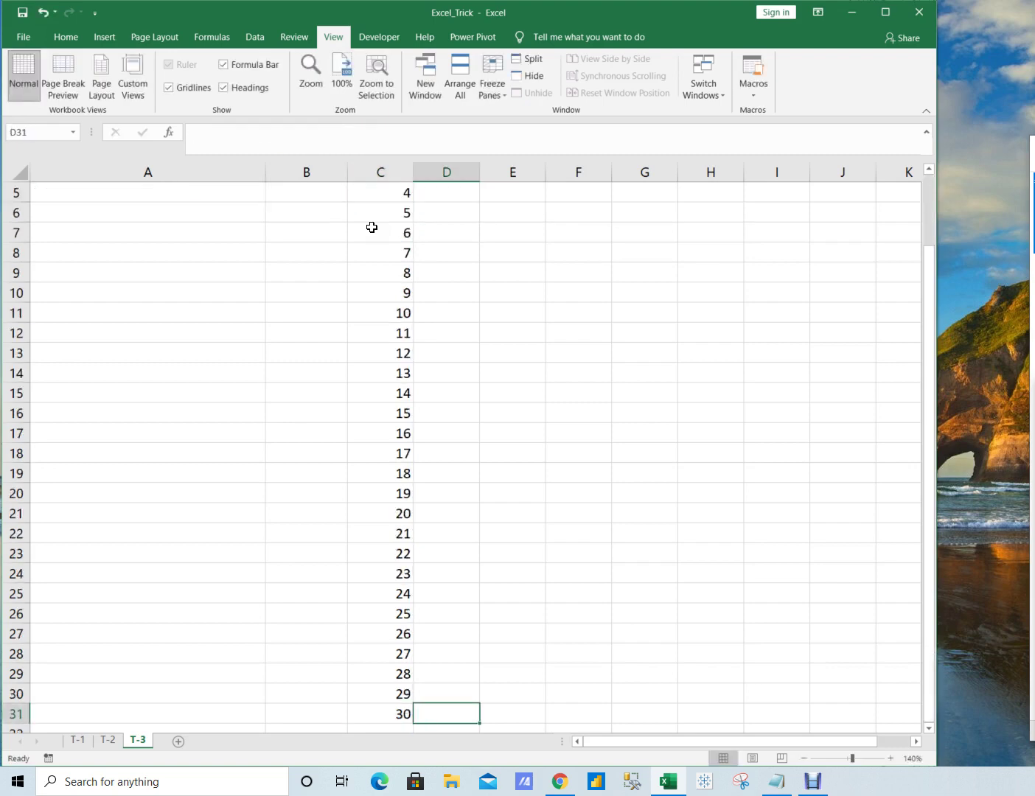
{"action": "key", "text": "ctrl+Up"}
{"action": "key", "text": "Left"}
{"action": "key", "text": "ctrl+Down"}
{"action": "key", "text": "Right"}
{"action": "key", "text": "ctrl+shift+Up"}
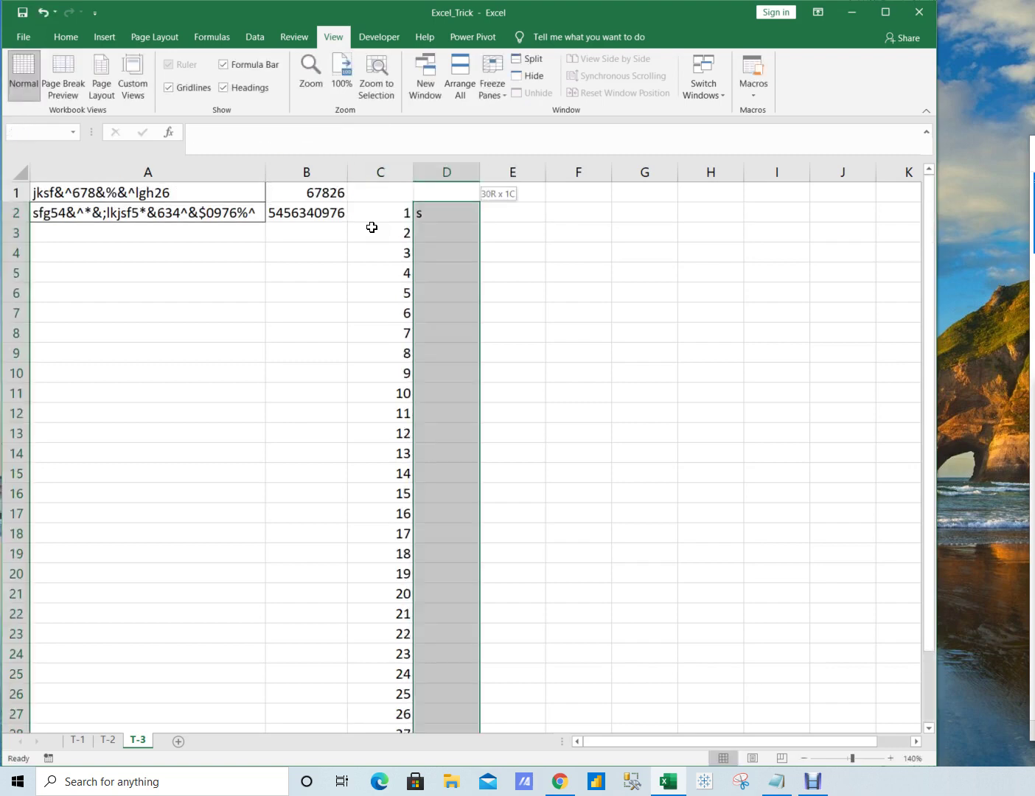
{"action": "key", "text": "F2"}
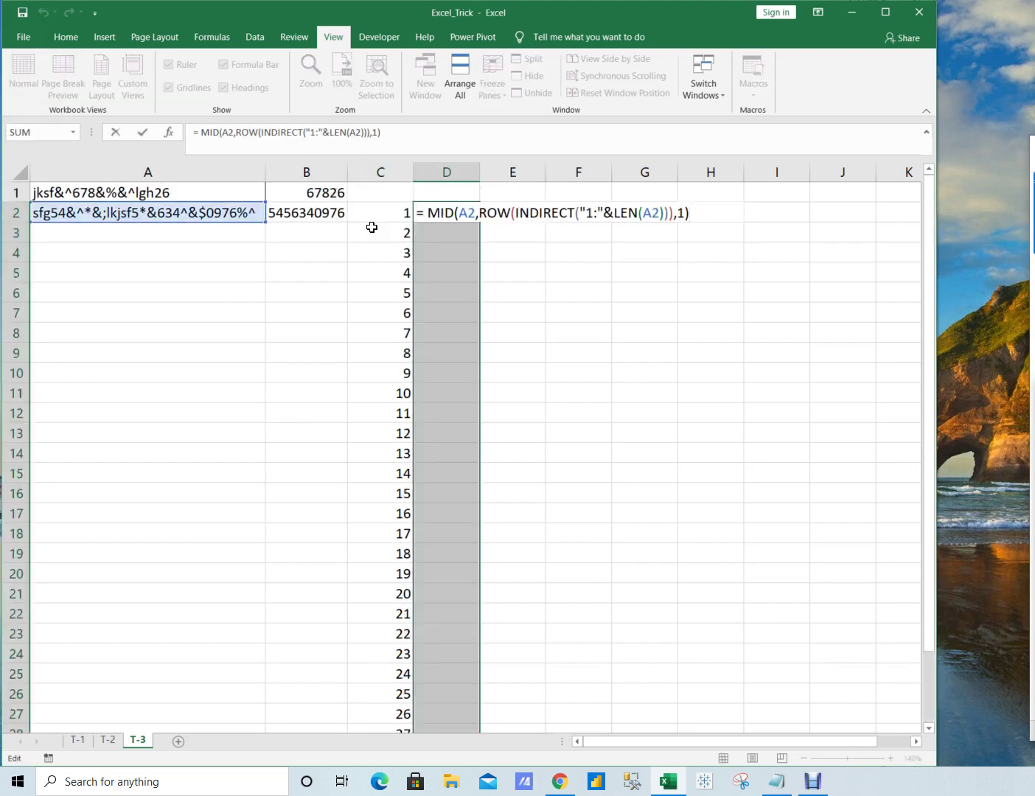
{"action": "key", "text": "ctrl+shift+Return"}
Step: Check the characters in D2:D31 against their position numbers in column C, and return to B2's formula
{"action": "key", "text": "ctrl+Down"}
{"action": "key", "text": "Up"}
{"action": "key", "text": "ctrl+Up"}
{"action": "key", "text": "Down"}
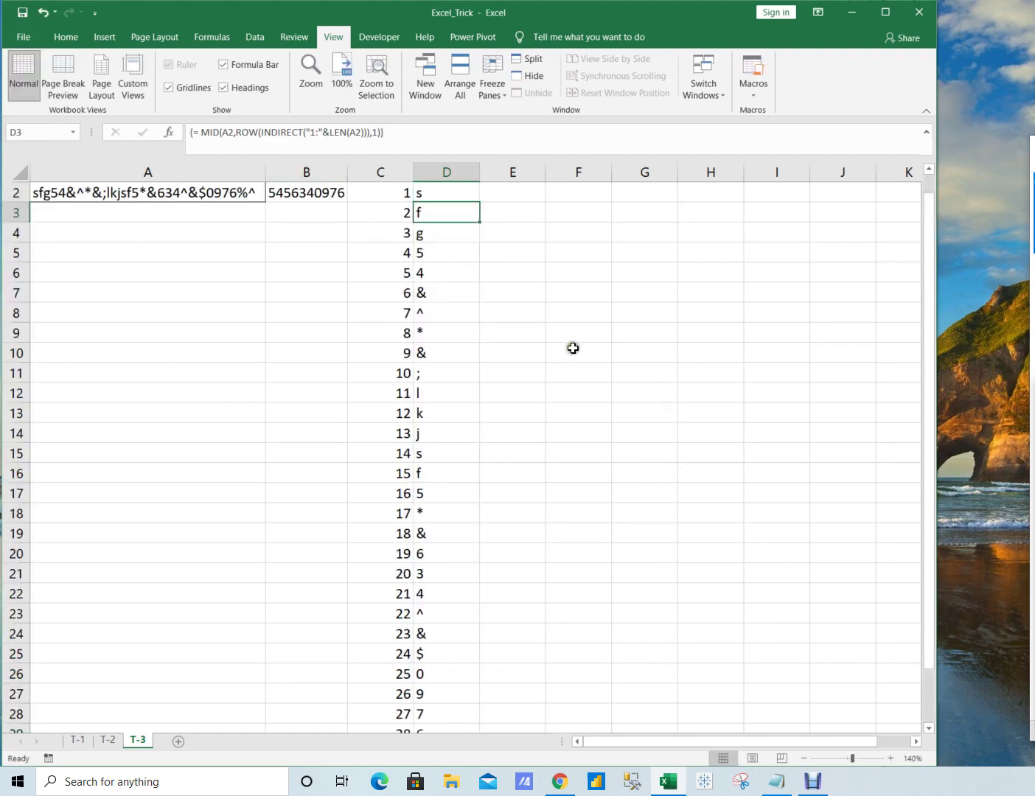
{"action": "scroll", "coordinate": [398, 349], "scroll_direction": "down", "scroll_amount": 6}
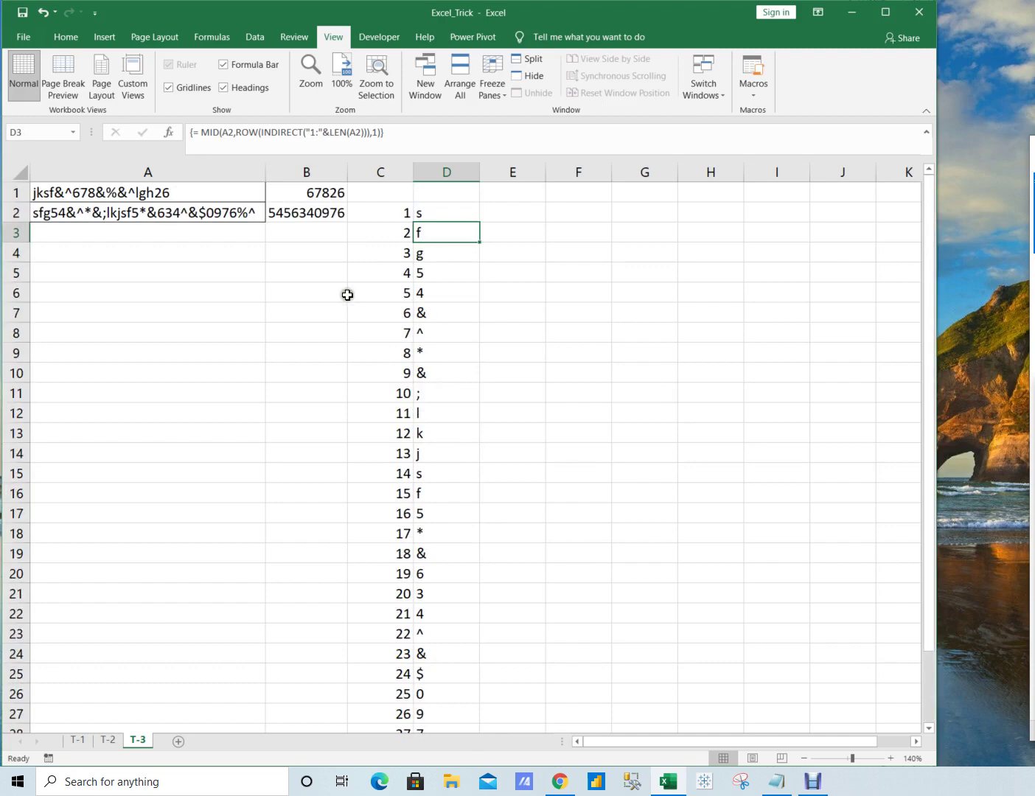
{"action": "scroll", "coordinate": [444, 304], "scroll_direction": "down", "scroll_amount": 4}
{"action": "scroll", "coordinate": [440, 391], "scroll_direction": "up", "scroll_amount": 4}
{"action": "left_click", "coordinate": [455, 212]}
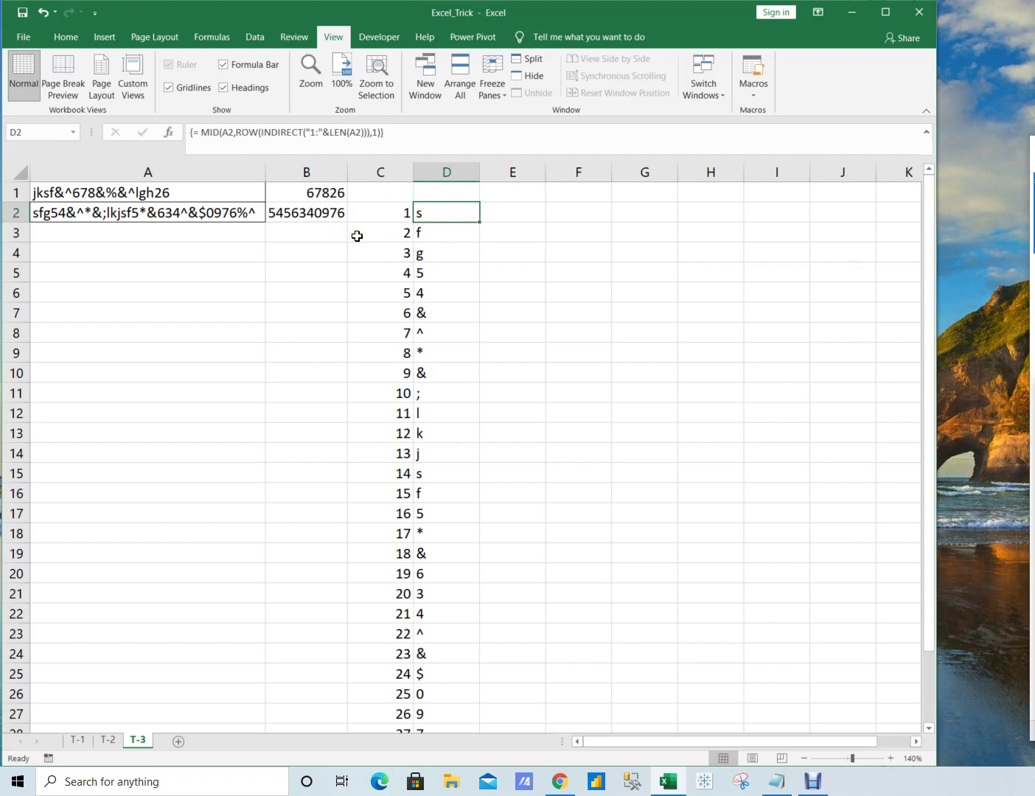
{"action": "left_click", "coordinate": [297, 212]}
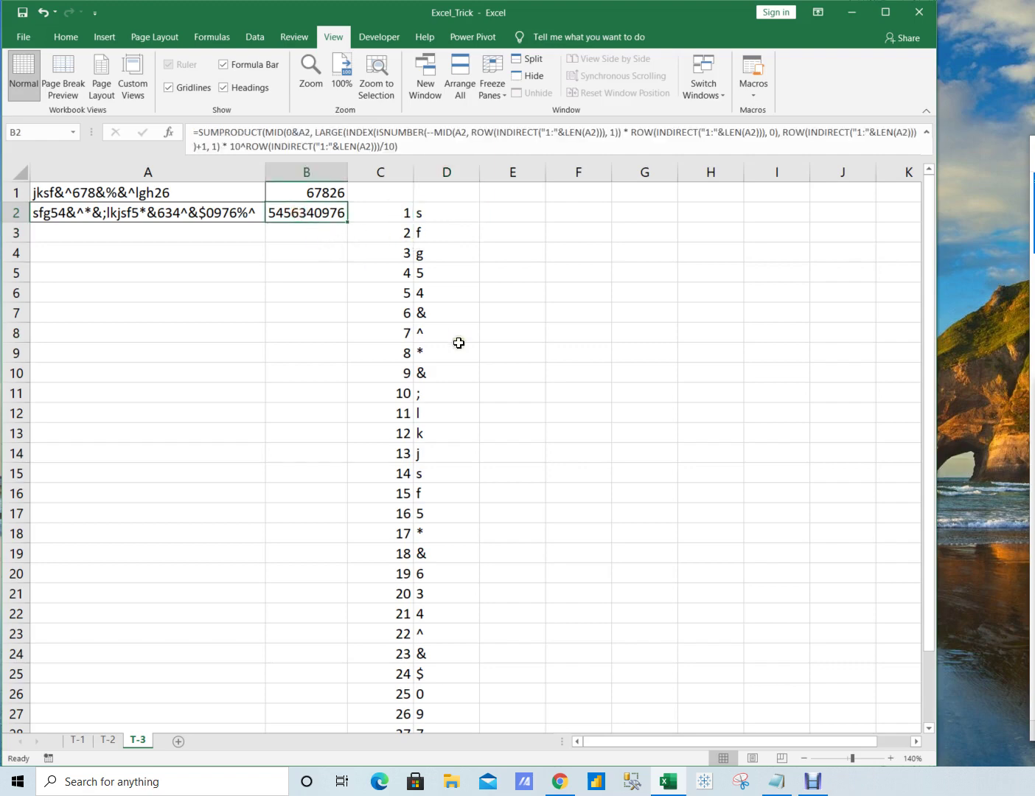
Step: Try to evaluate the inner MID(A2, ROW(INDIRECT("1:"&LEN(A2))), 1) part inside B2's formula
{"action": "key", "text": "F2"}
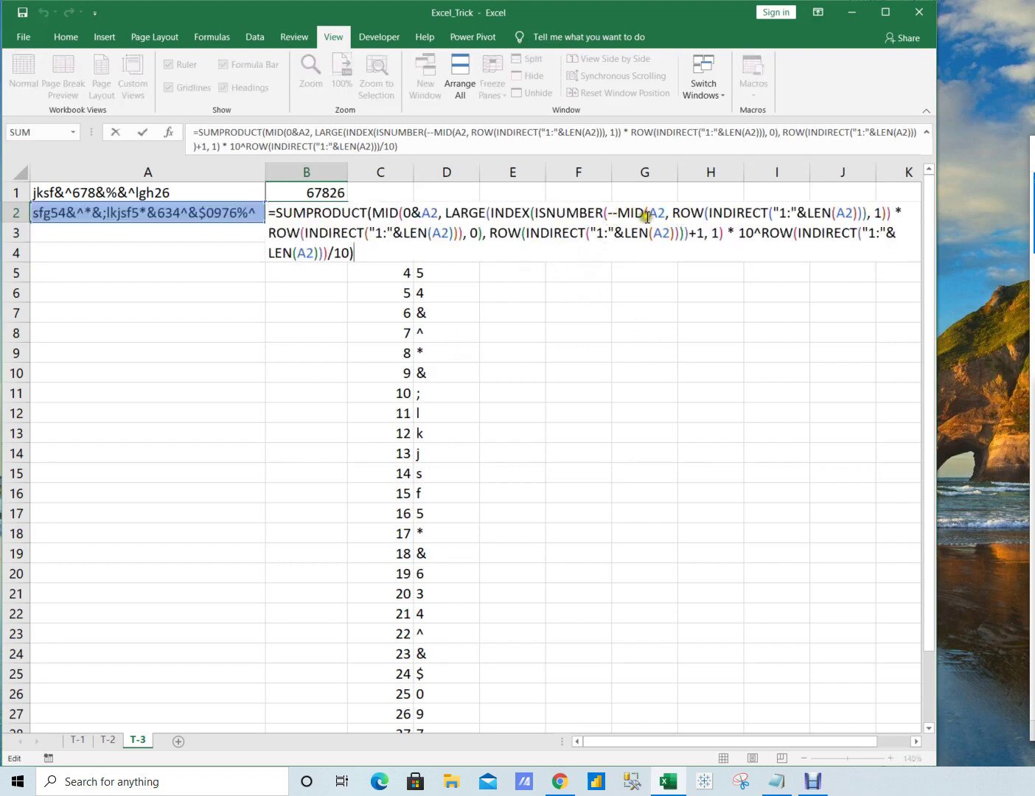
{"action": "left_click_drag", "start_coordinate": [621, 215], "coordinate": [892, 213]}
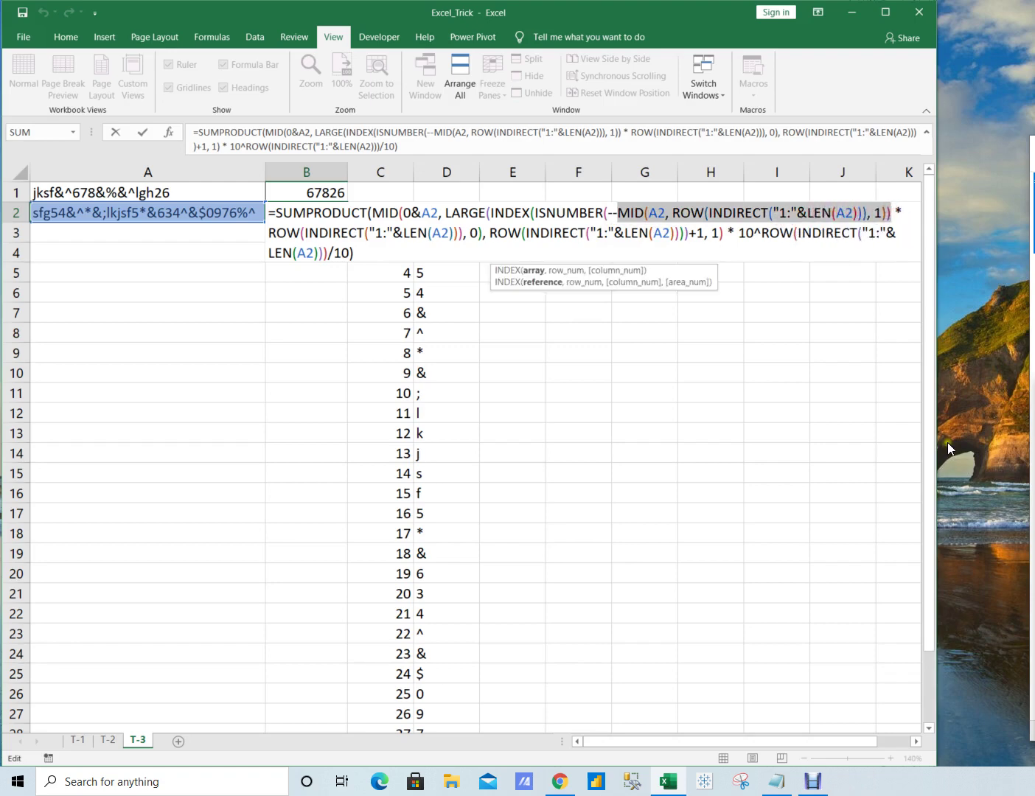
{"action": "key", "text": "shift+Left"}
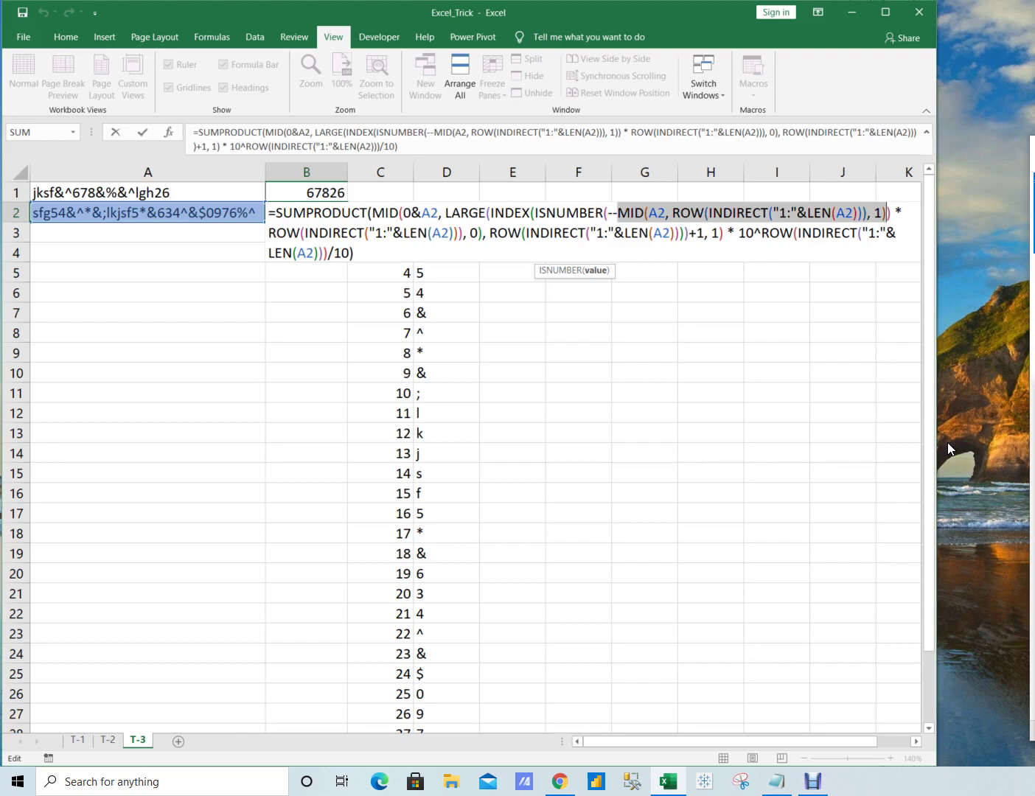
{"action": "key", "text": "shift+Left"}
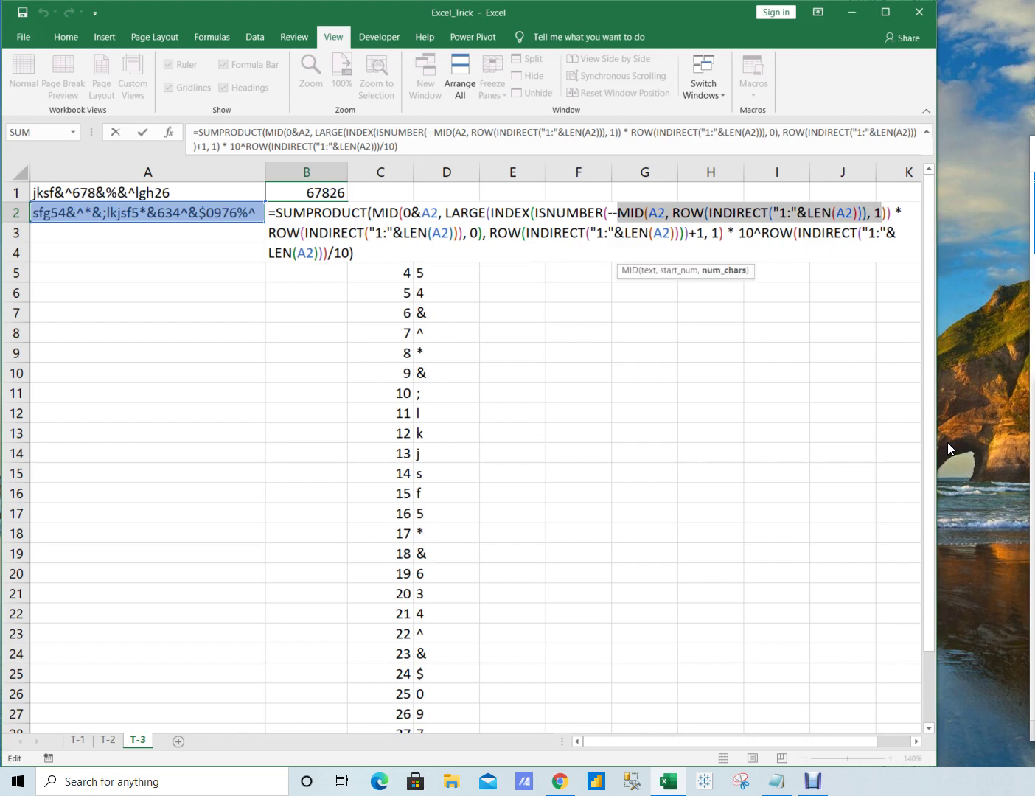
{"action": "key", "text": "F9"}
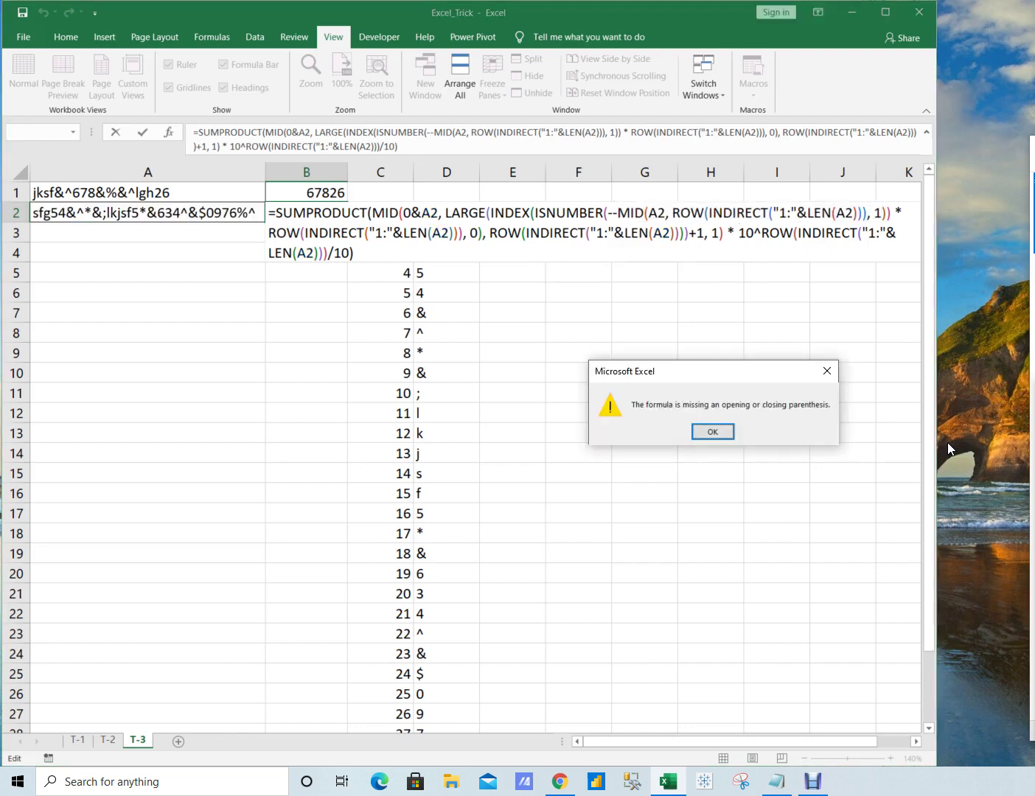
{"action": "key", "text": "Return"}
Step: Evaluate the complete inner MID expression inside B2's formula, compare its array with column D, and leave the formula without saving
{"action": "key", "text": "Right"}
{"action": "key", "text": "Right"}
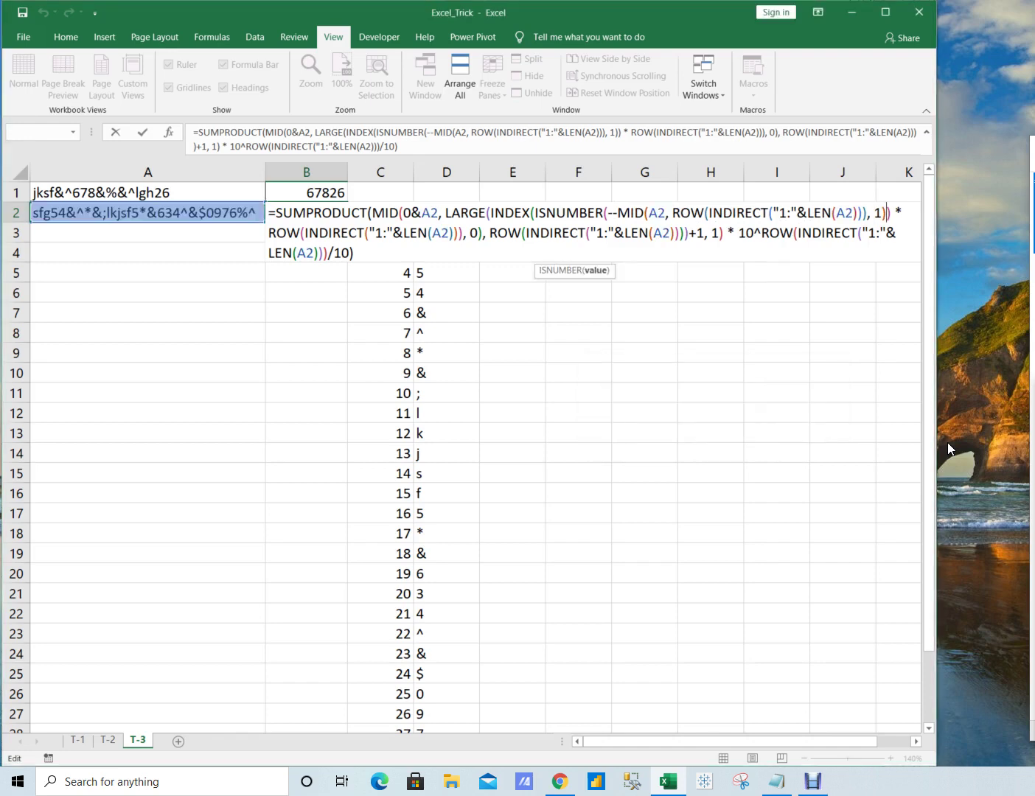
{"action": "key", "text": "shift+Left"}
{"action": "key", "text": "shift+Left"}
{"action": "key", "text": "shift+Left"}
{"action": "key", "text": "shift+Left"}
{"action": "key", "text": "shift+Left"}
{"action": "key", "text": "shift+Left"}
{"action": "key", "text": "shift+Left"}
{"action": "key", "text": "shift+Left"}
{"action": "key", "text": "shift+Left"}
{"action": "key", "text": "shift+Left"}
{"action": "key", "text": "shift+Left"}
{"action": "key", "text": "shift+Left"}
{"action": "key", "text": "shift+Left"}
{"action": "key", "text": "shift+Left"}
{"action": "key", "text": "shift+Left"}
{"action": "key", "text": "shift+Left"}
{"action": "key", "text": "shift+Left"}
{"action": "key", "text": "shift+Left"}
{"action": "key", "text": "shift+Left"}
{"action": "key", "text": "shift+Left"}
{"action": "key", "text": "shift+Left"}
{"action": "key", "text": "shift+Left"}
{"action": "key", "text": "shift+Left"}
{"action": "key", "text": "shift+Left"}
{"action": "key", "text": "shift+Left"}
{"action": "key", "text": "shift+Left"}
{"action": "key", "text": "shift+Left"}
{"action": "key", "text": "shift+Left"}
{"action": "key", "text": "shift+Left"}
{"action": "key", "text": "shift+Left"}
{"action": "key", "text": "shift+Left"}
{"action": "key", "text": "shift+Left"}
{"action": "key", "text": "shift+Left"}
{"action": "key", "text": "shift+Left"}
{"action": "key", "text": "shift+Left"}
{"action": "key", "text": "shift+Left"}
{"action": "key", "text": "shift+Left"}
{"action": "key", "text": "shift+Left"}
{"action": "key", "text": "shift+Left"}
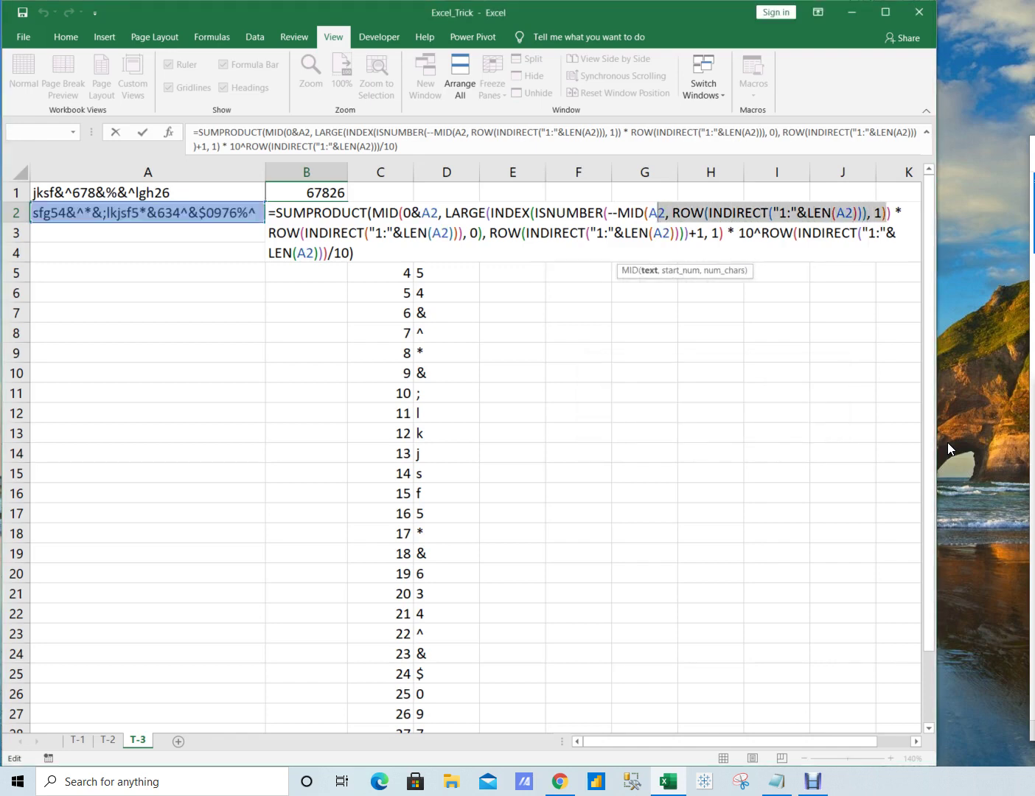
{"action": "key", "text": "F9"}
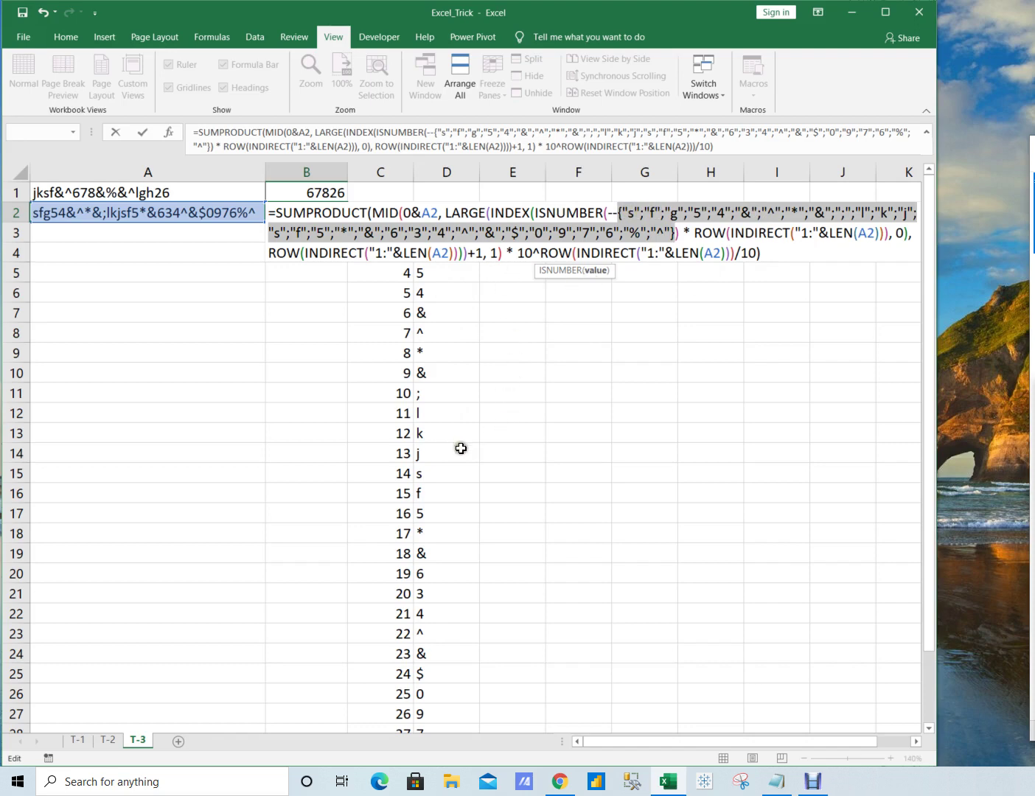
{"action": "scroll", "coordinate": [461, 449], "scroll_direction": "down", "scroll_amount": 2}
{"action": "scroll", "coordinate": [463, 443], "scroll_direction": "up", "scroll_amount": 2}
{"action": "key", "text": "Escape"}
Step: Copy the MID(A2,ROW(INDIRECT("1:"&LEN(A2))),1) expression from D2 without its equals sign
{"action": "key", "text": "Right"}
{"action": "key", "text": "Right"}
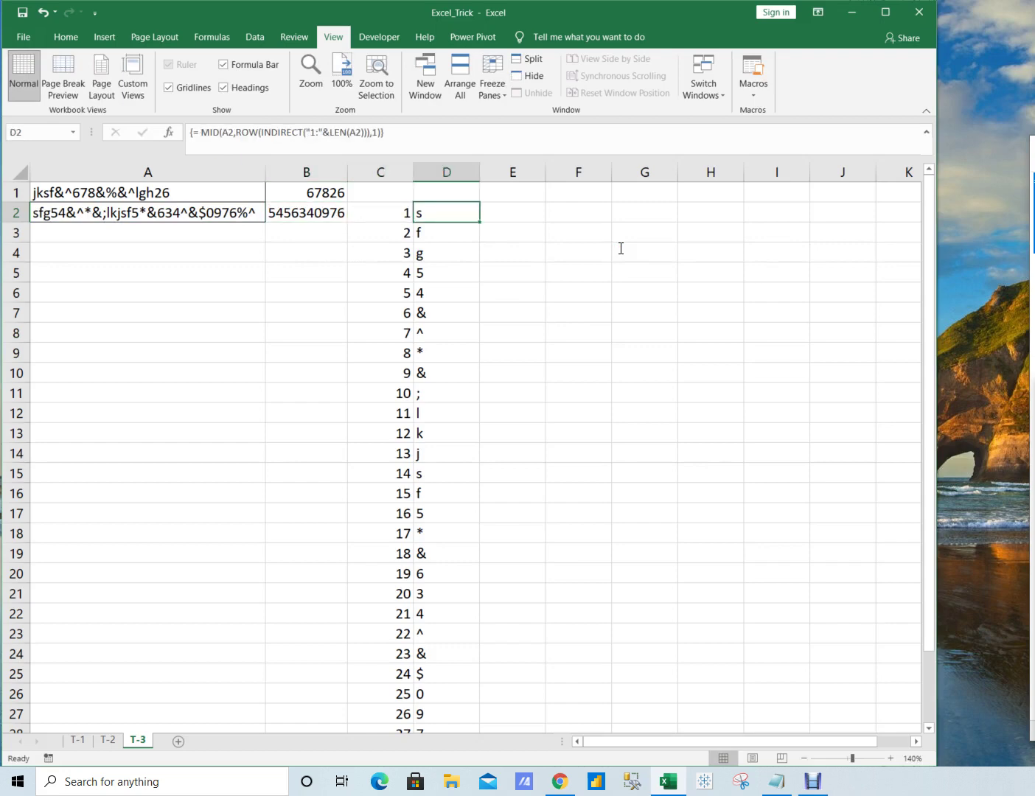
{"action": "key", "text": "Right"}
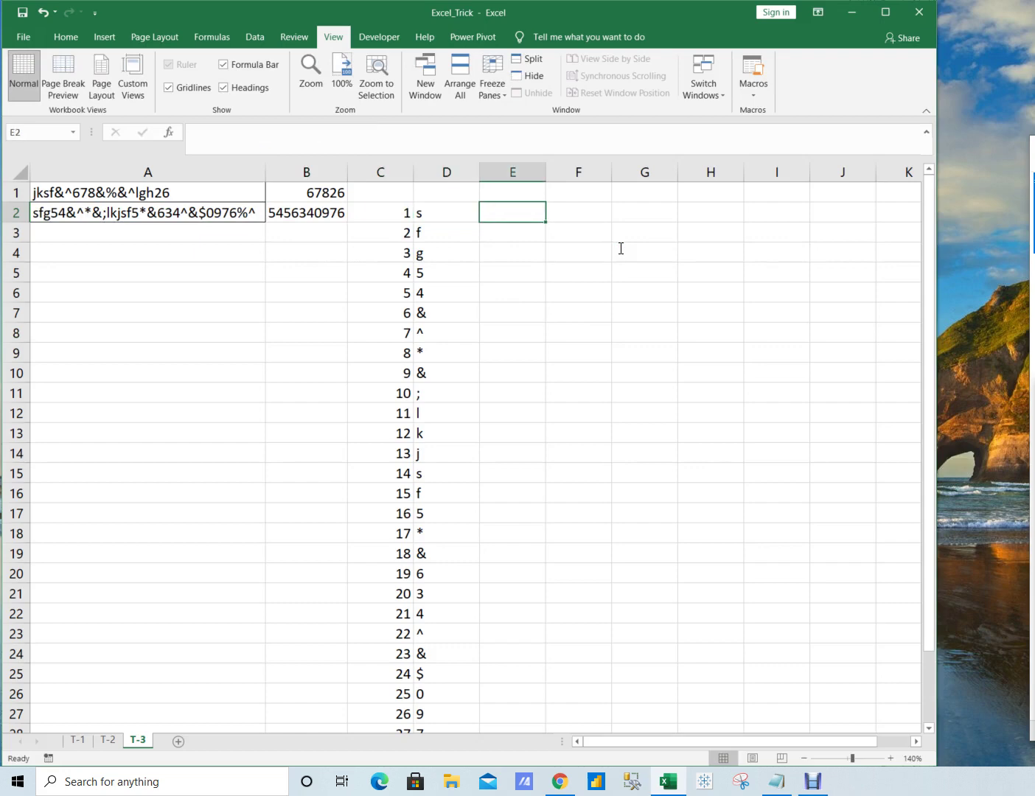
{"action": "key", "text": "Left"}
{"action": "key", "text": "F2"}
{"action": "key", "text": "shift+Home"}
{"action": "key", "text": "shift+Right"}
{"action": "key", "text": "ctrl+c"}
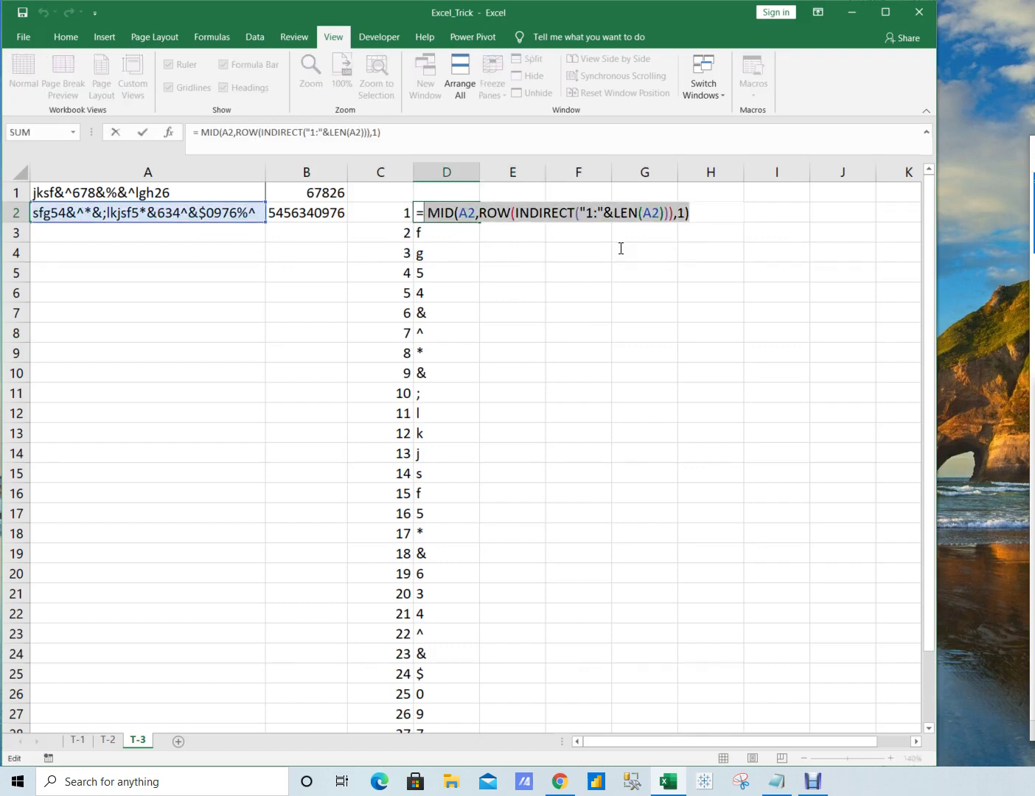
{"action": "key", "text": "Tab"}
{"action": "type", "text": "=isnu"}
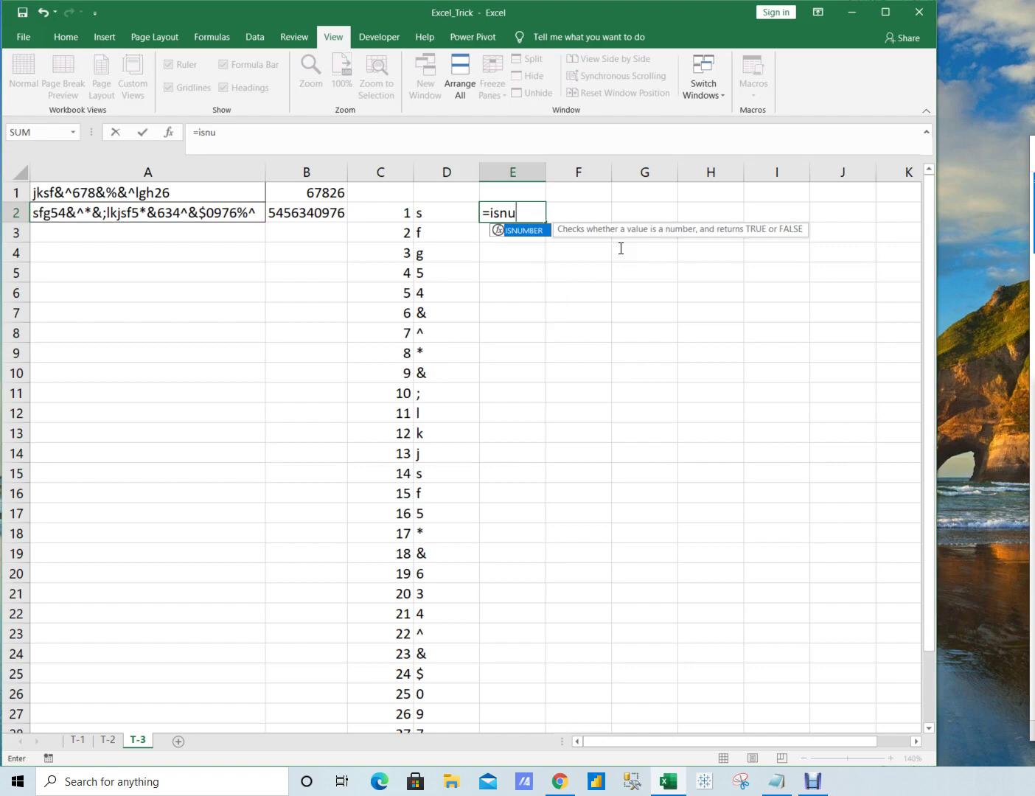
{"action": "key", "text": "Tab"}
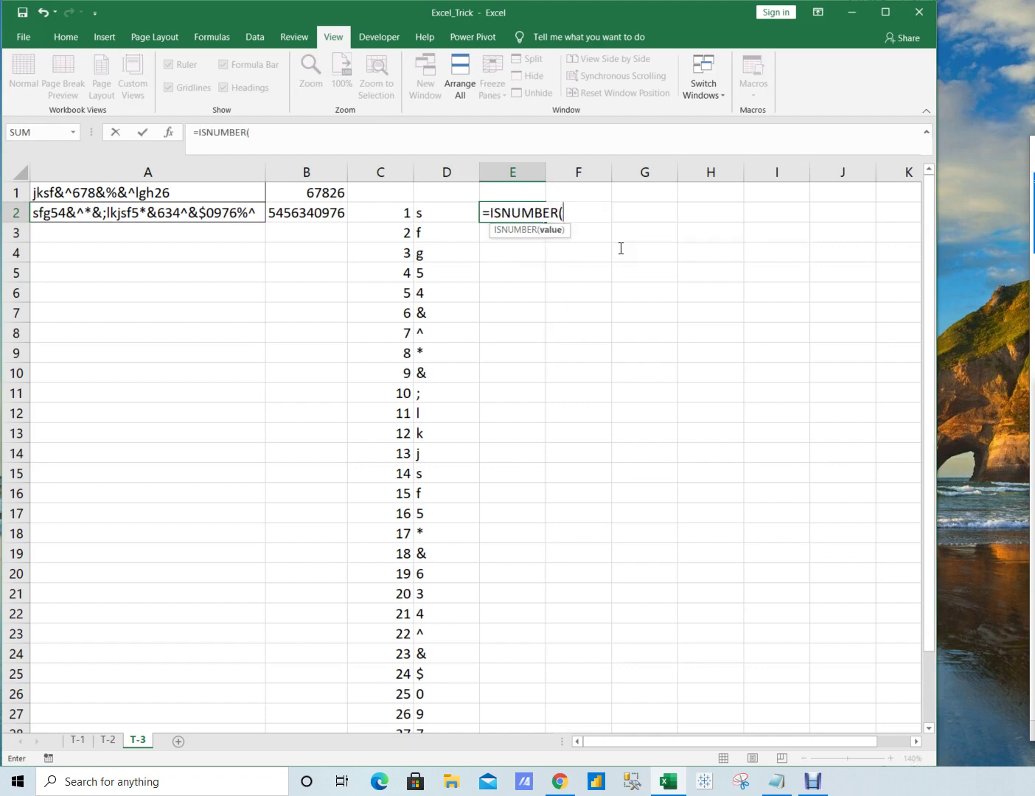
{"action": "type", "text": "--"}
{"action": "key", "text": "Escape"}
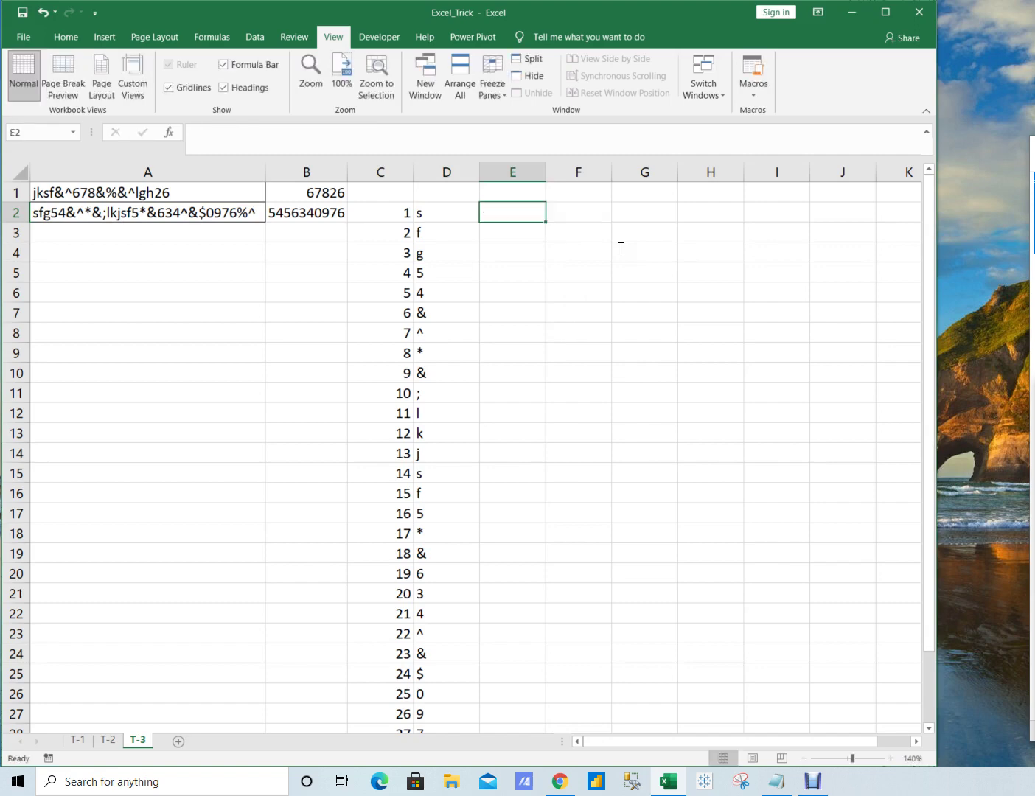
{"action": "key", "text": "Left"}
{"action": "key", "text": "Right"}
Step: Enter an ISNUMBER formula in E2 that wraps the copied MID expression with a double minus in front of it
{"action": "key", "text": "F2"}
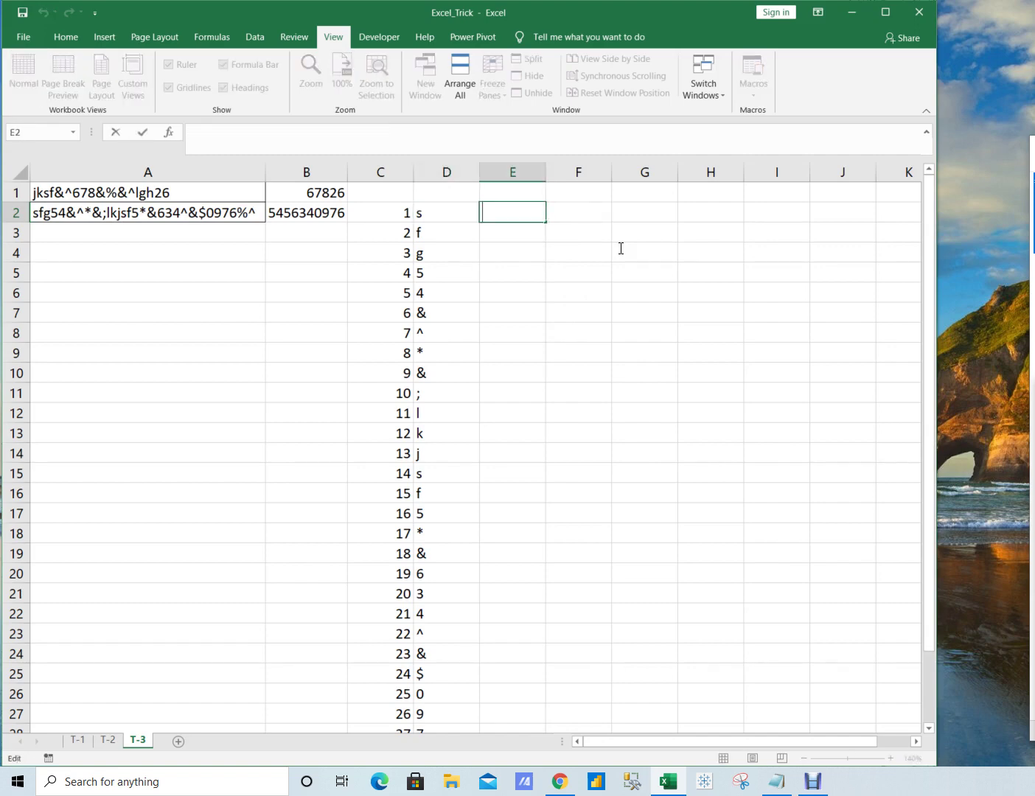
{"action": "type", "text": "=in"}
{"action": "key", "text": "BackSpace"}
{"action": "type", "text": "snu"}
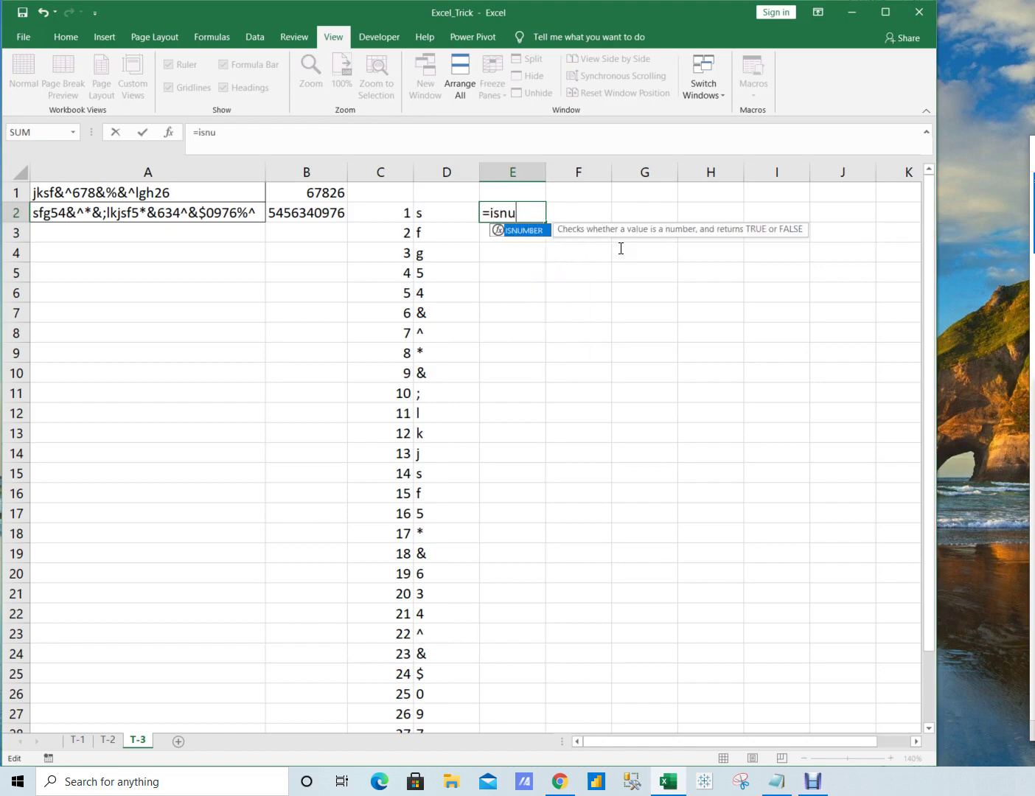
{"action": "key", "text": "Tab"}
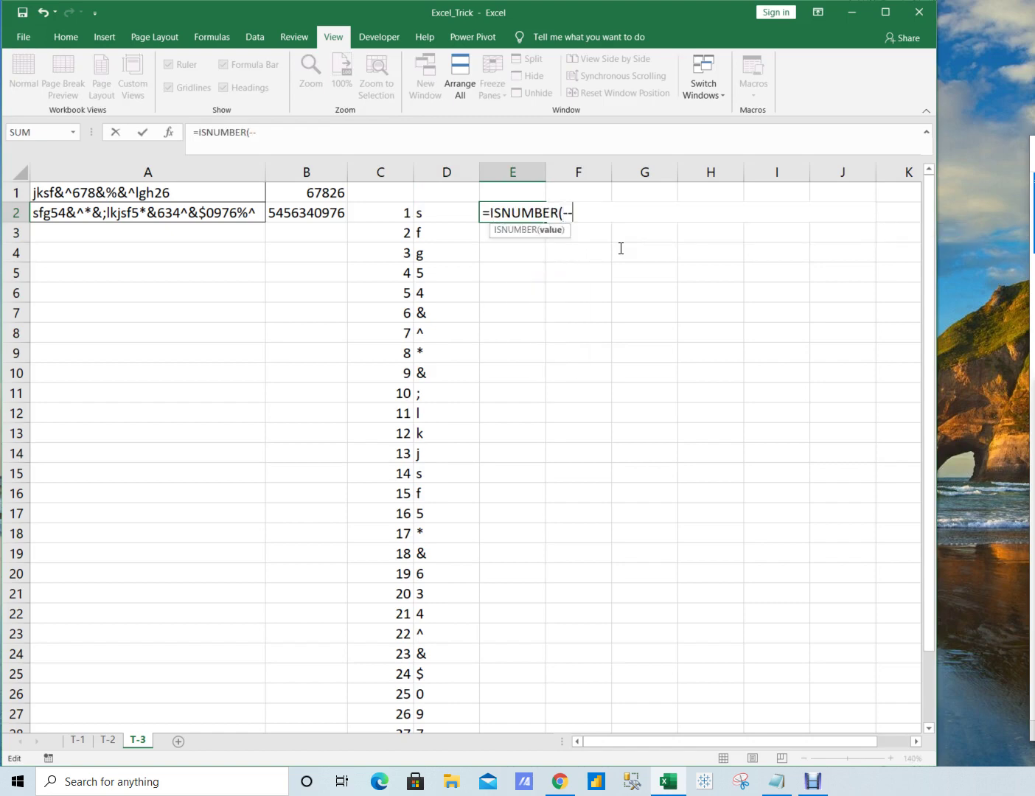
{"action": "type", "text": "--"}
{"action": "key", "text": "ctrl+v"}
{"action": "key", "text": "Return"}
Step: Re-enter E2's ISNUMBER formula as an array formula across E2:E31, matching the length of column D
{"action": "key", "text": "Up"}
{"action": "key", "text": "Left"}
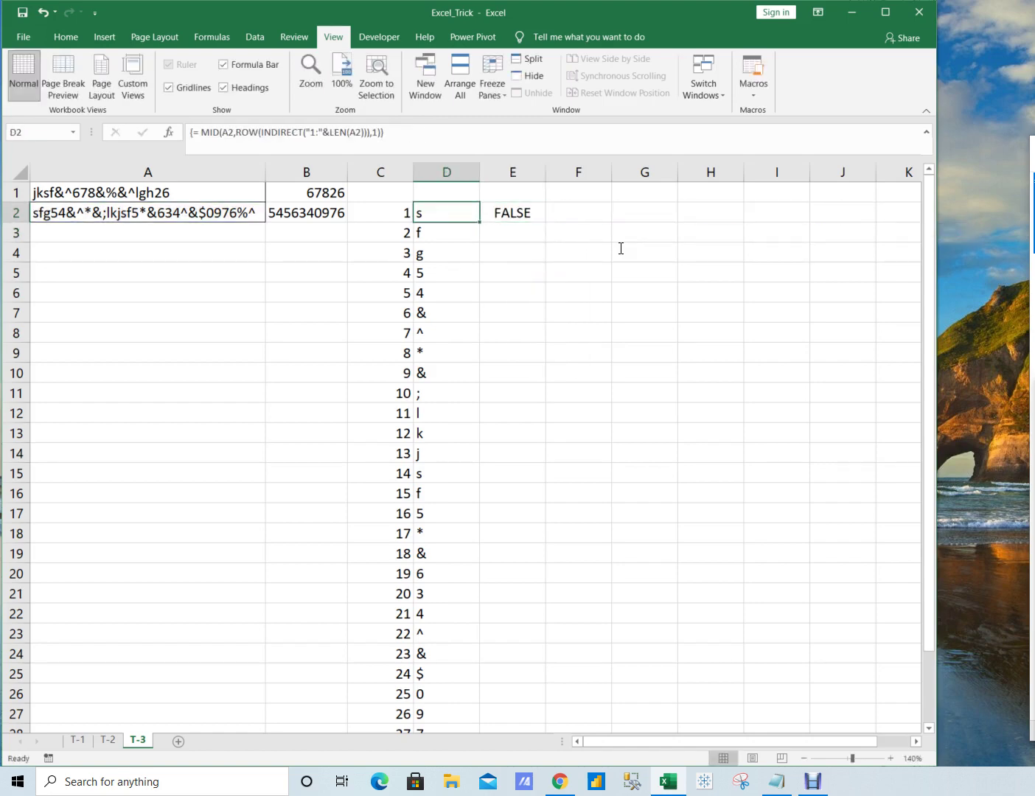
{"action": "key", "text": "ctrl+Down"}
{"action": "key", "text": "Right"}
{"action": "key", "text": "ctrl+shift+Up"}
{"action": "key", "text": "F2"}
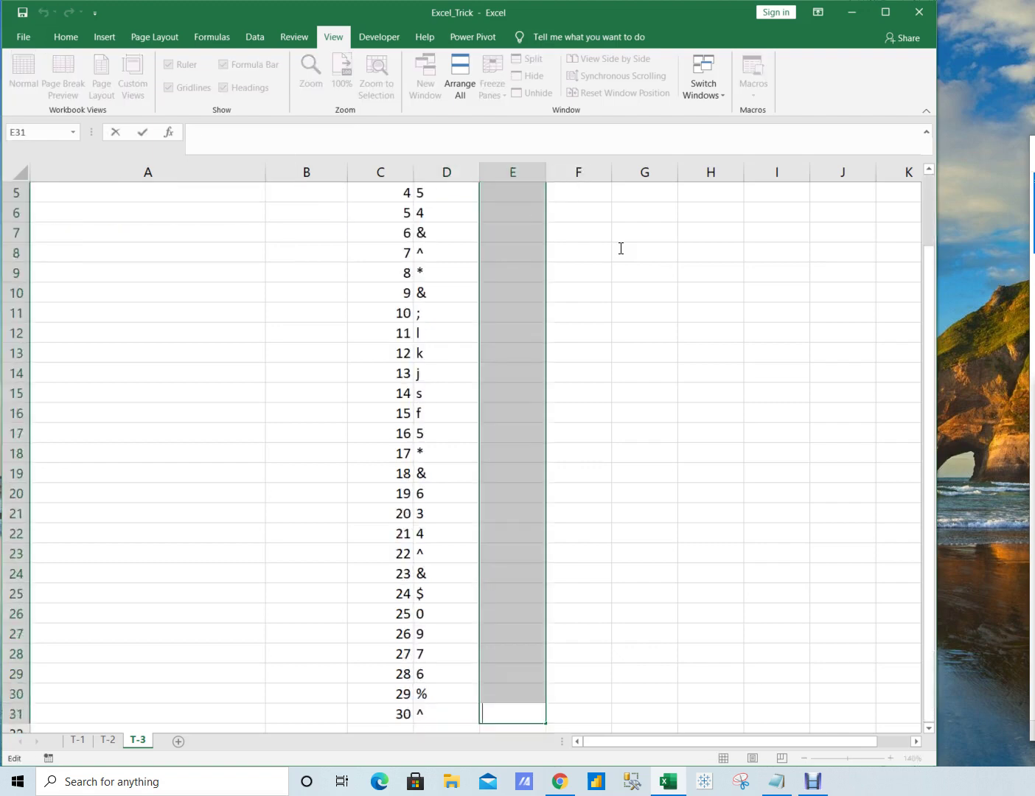
{"action": "key", "text": "Escape"}
{"action": "key", "text": "Return"}
{"action": "key", "text": "F2"}
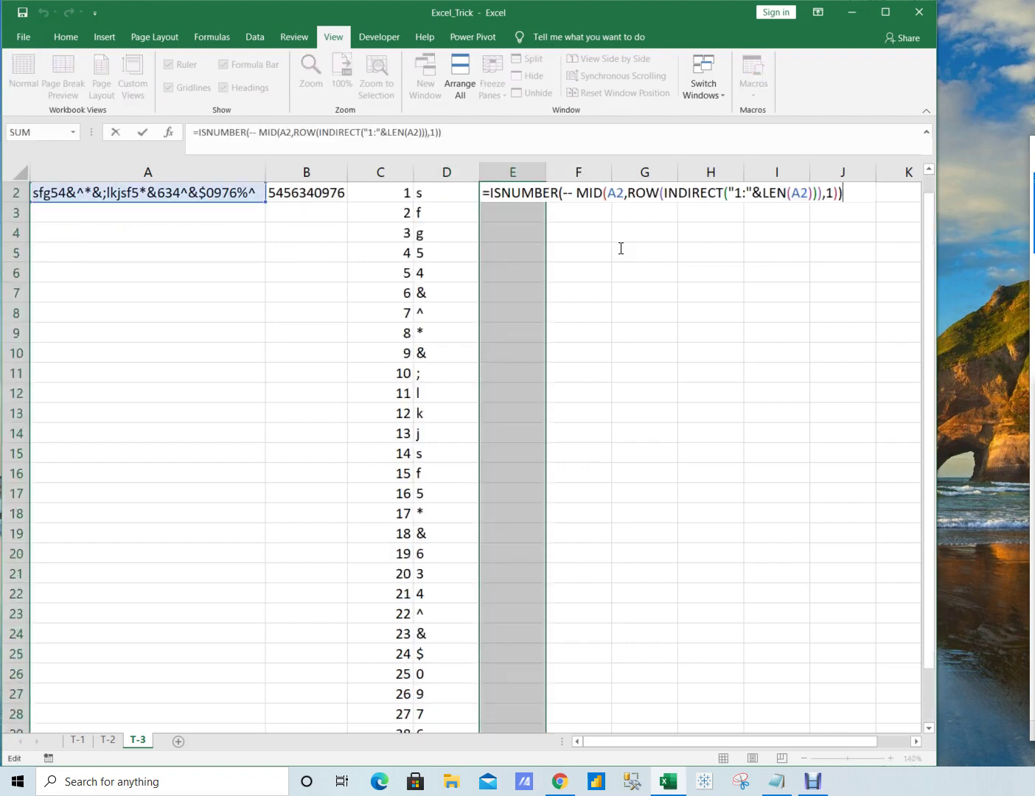
{"action": "key", "text": "ctrl+shift+Return"}
{"action": "key", "text": "Up"}
{"action": "key", "text": "Down"}
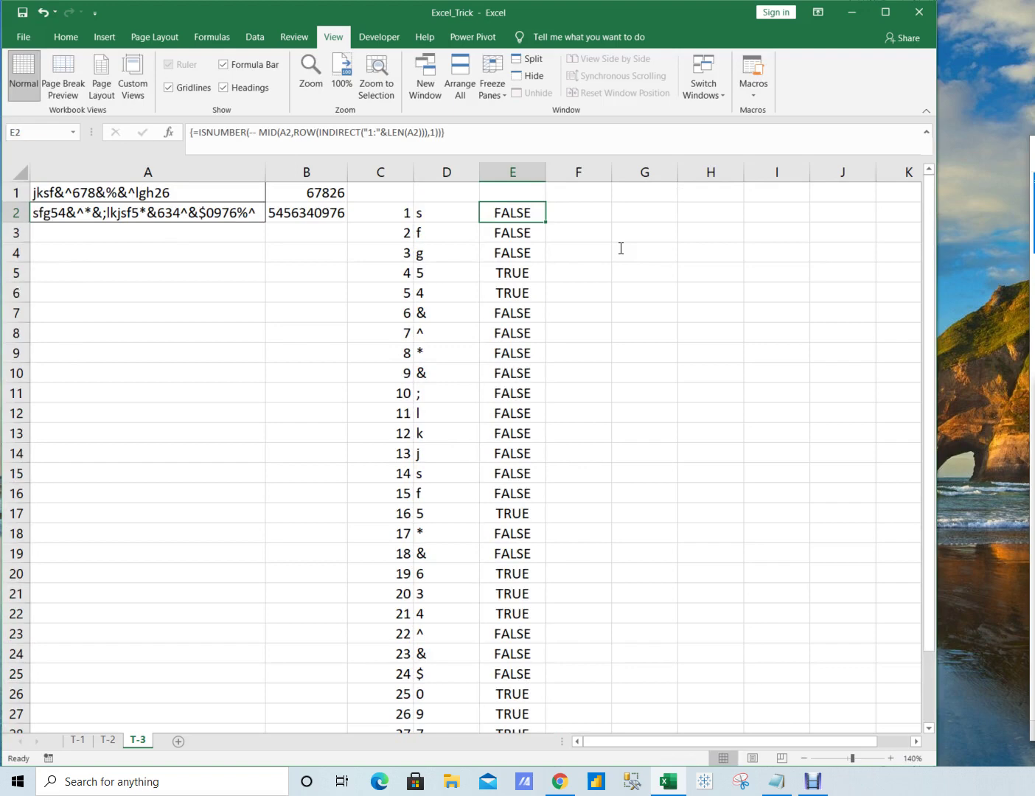
{"action": "key", "text": "F2"}
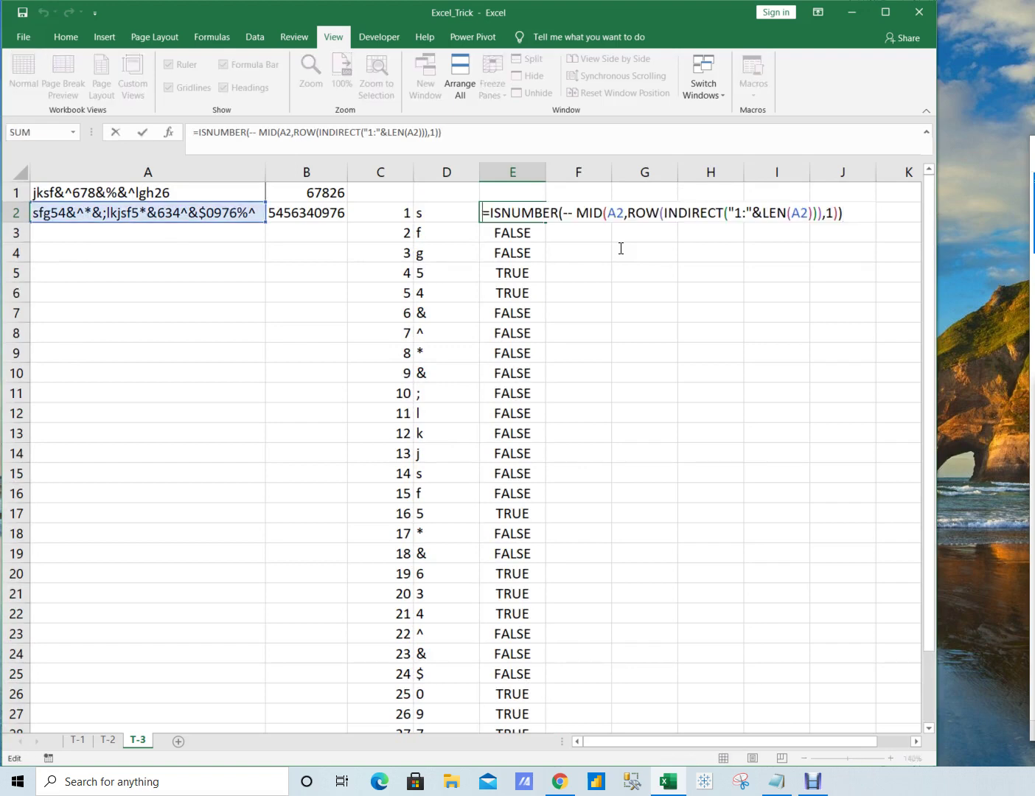
{"action": "key", "text": "Escape"}
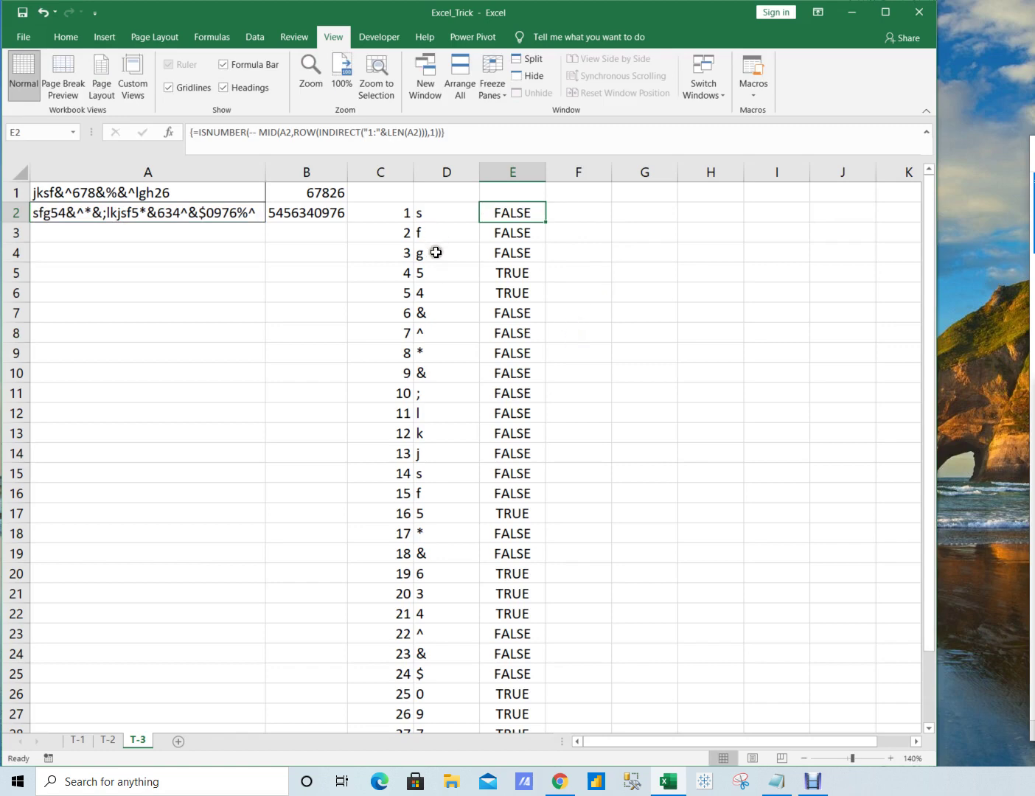
Step: Try to evaluate the ISNUMBER(--MID(...)) part inside B2's formula
{"action": "left_click", "coordinate": [310, 213]}
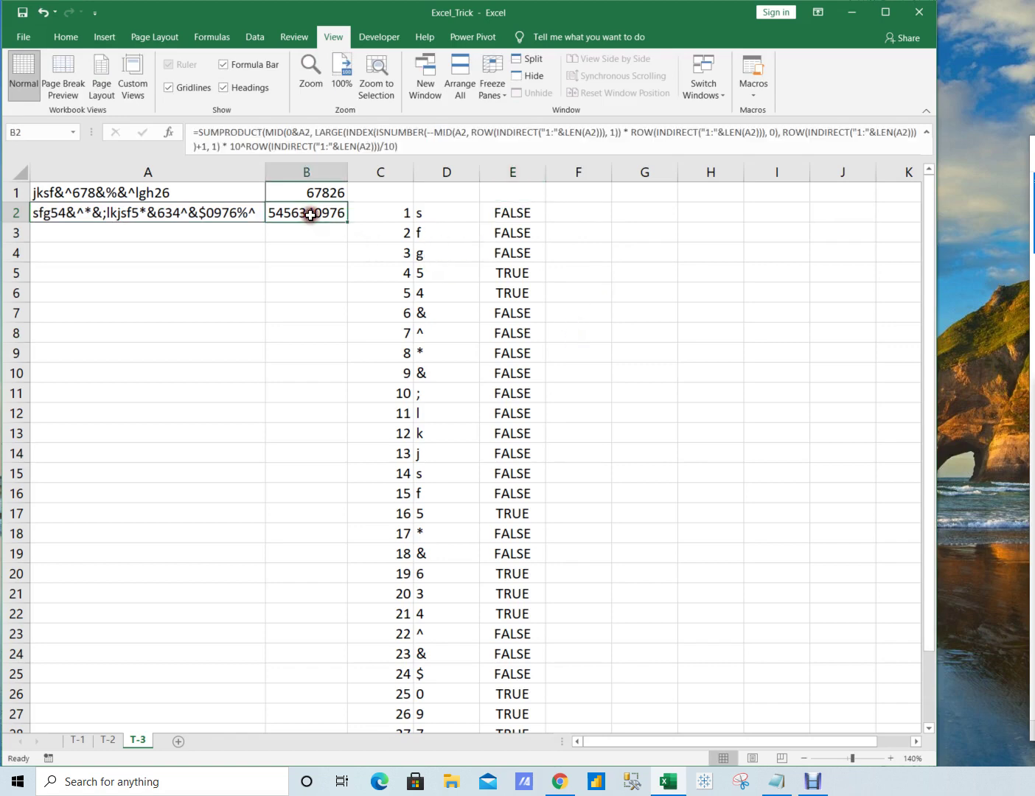
{"action": "double_click", "coordinate": [317, 220]}
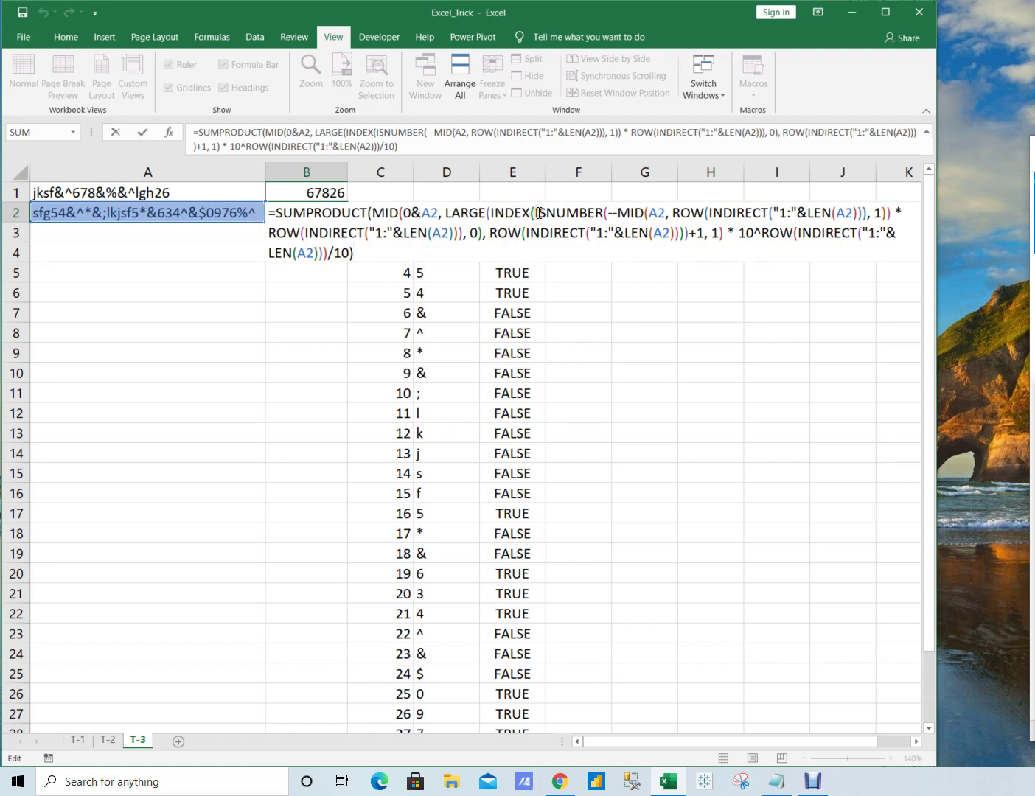
{"action": "left_click_drag", "start_coordinate": [538, 214], "coordinate": [605, 213]}
{"action": "left_click_drag", "start_coordinate": [536, 213], "coordinate": [880, 213]}
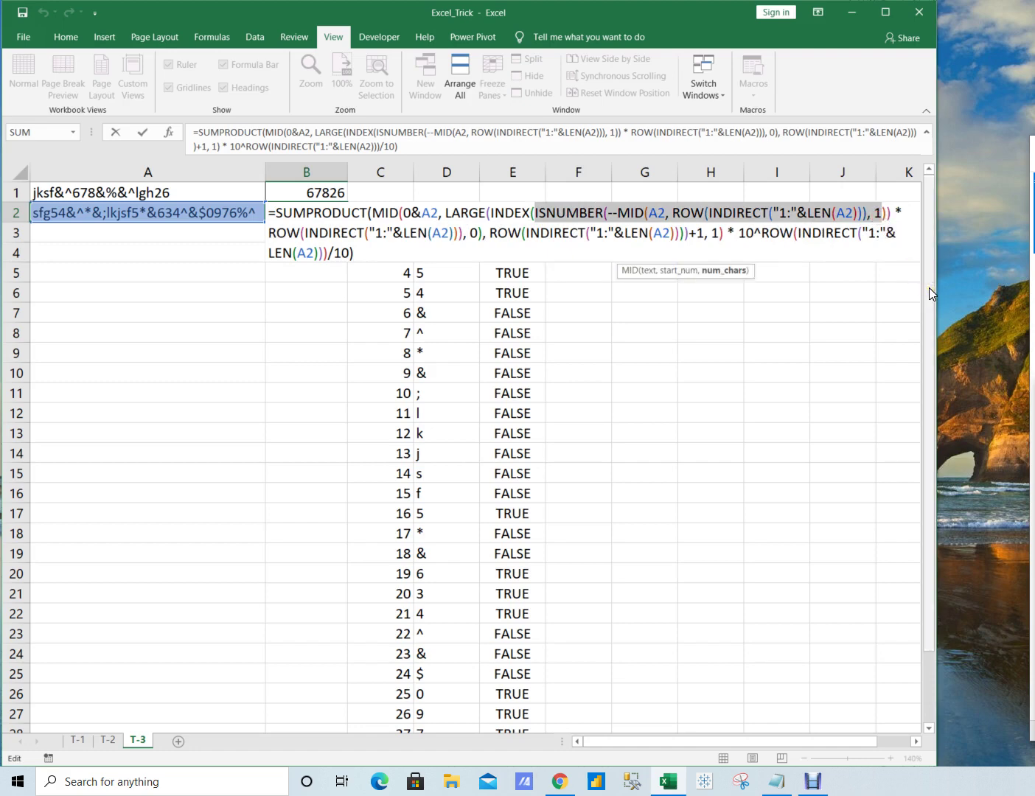
{"action": "key", "text": "F9"}
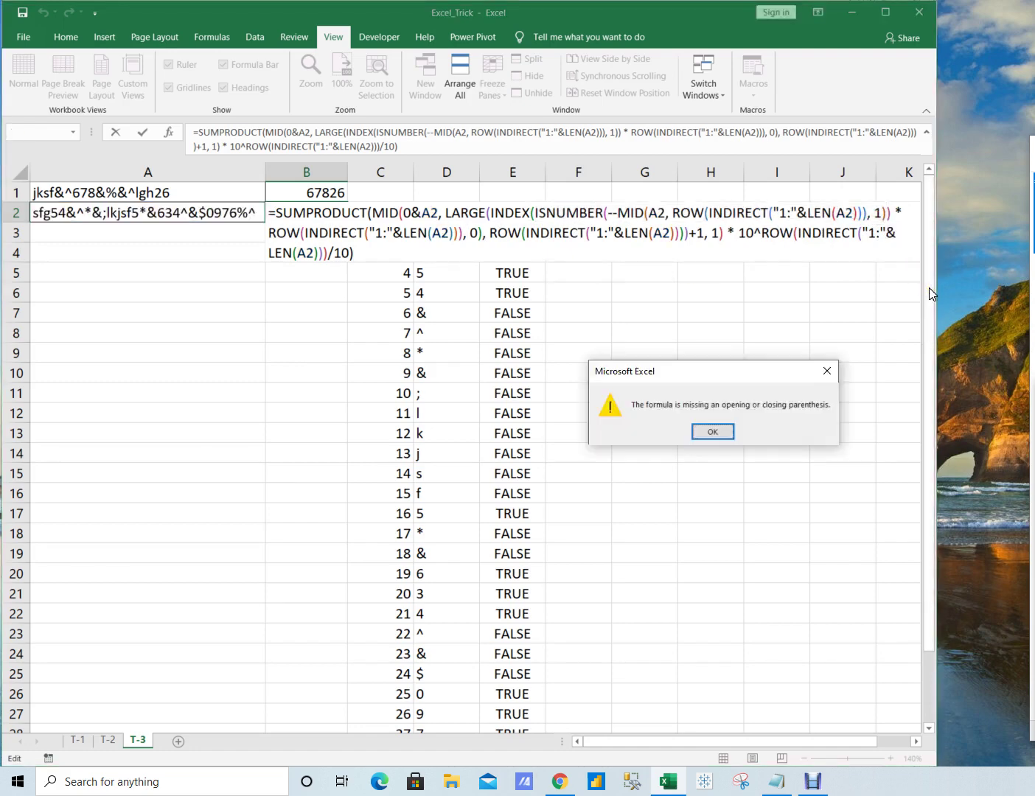
{"action": "key", "text": "Return"}
Step: Evaluate the complete ISNUMBER expression inside B2's formula, including its closing parentheses, and compare the array with column E
{"action": "key", "text": "Right"}
{"action": "key", "text": "Right"}
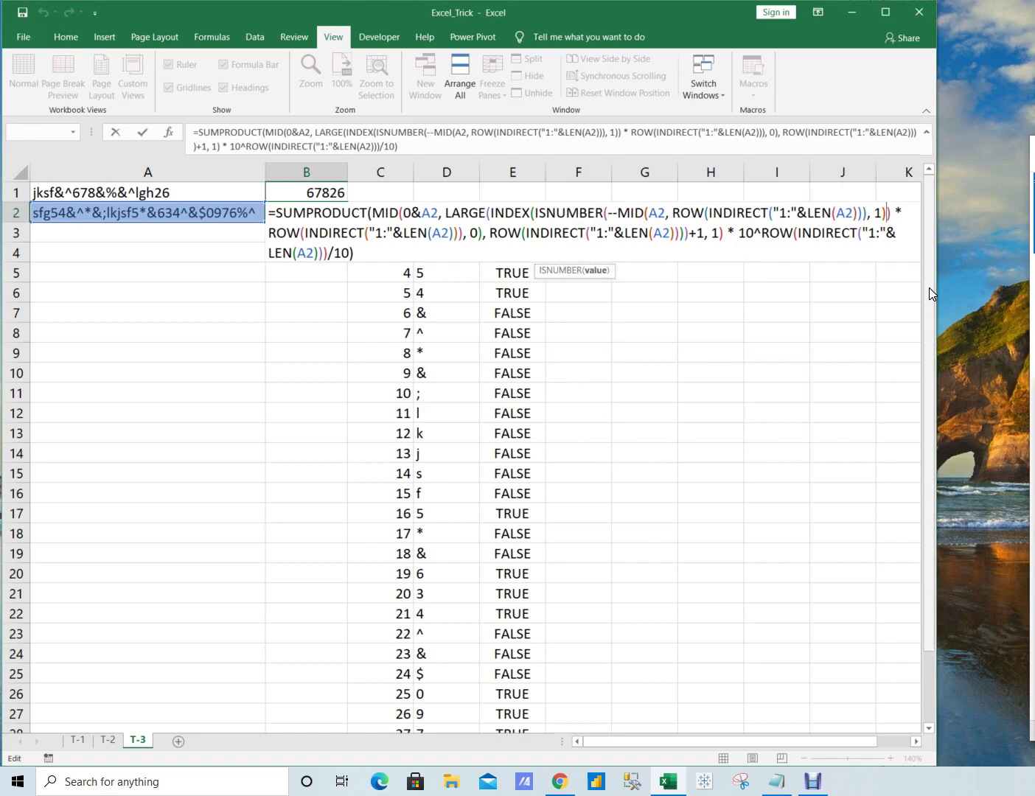
{"action": "key", "text": "ctrl+shift+Left"}
{"action": "key", "text": "ctrl+shift+Left"}
{"action": "key", "text": "ctrl+shift+Left"}
{"action": "key", "text": "ctrl+shift+Left"}
{"action": "key", "text": "ctrl+shift+Left"}
{"action": "key", "text": "ctrl+shift+Left"}
{"action": "key", "text": "ctrl+shift+Left"}
{"action": "key", "text": "ctrl+shift+Left"}
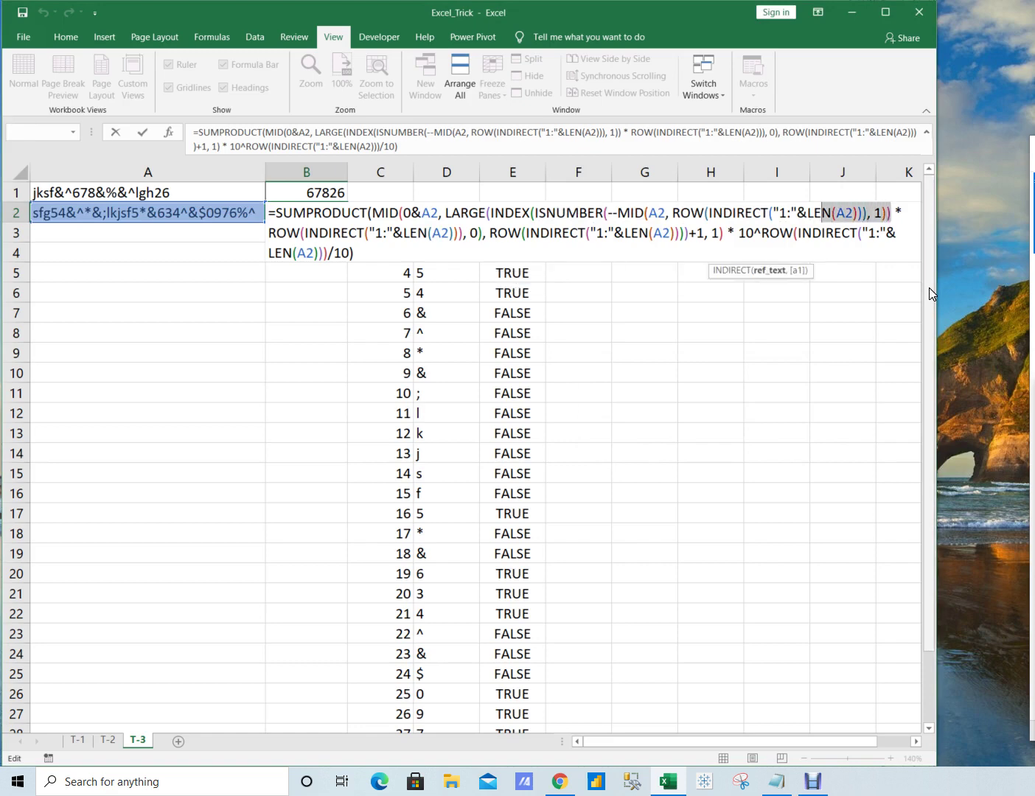
{"action": "key", "text": "shift+Left"}
{"action": "key", "text": "shift+Left"}
{"action": "key", "text": "shift+Left"}
{"action": "key", "text": "shift+Left"}
{"action": "key", "text": "shift+Left"}
{"action": "key", "text": "shift+Left"}
{"action": "key", "text": "shift+Left"}
{"action": "key", "text": "shift+Left"}
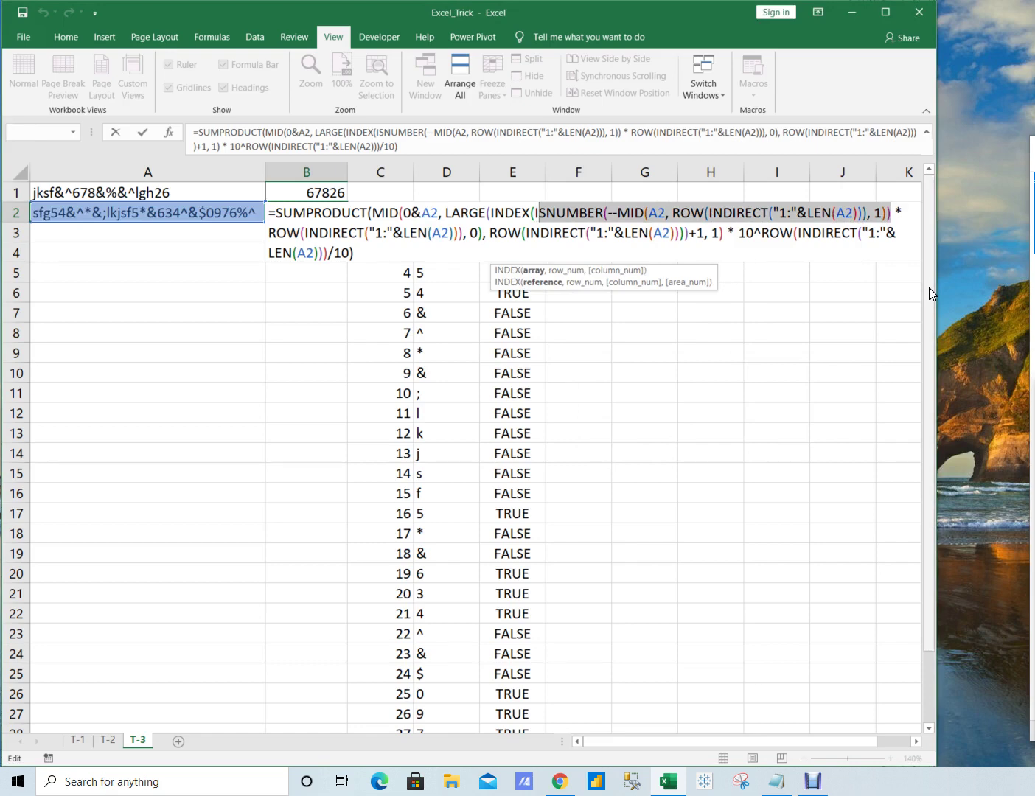
{"action": "key", "text": "F9"}
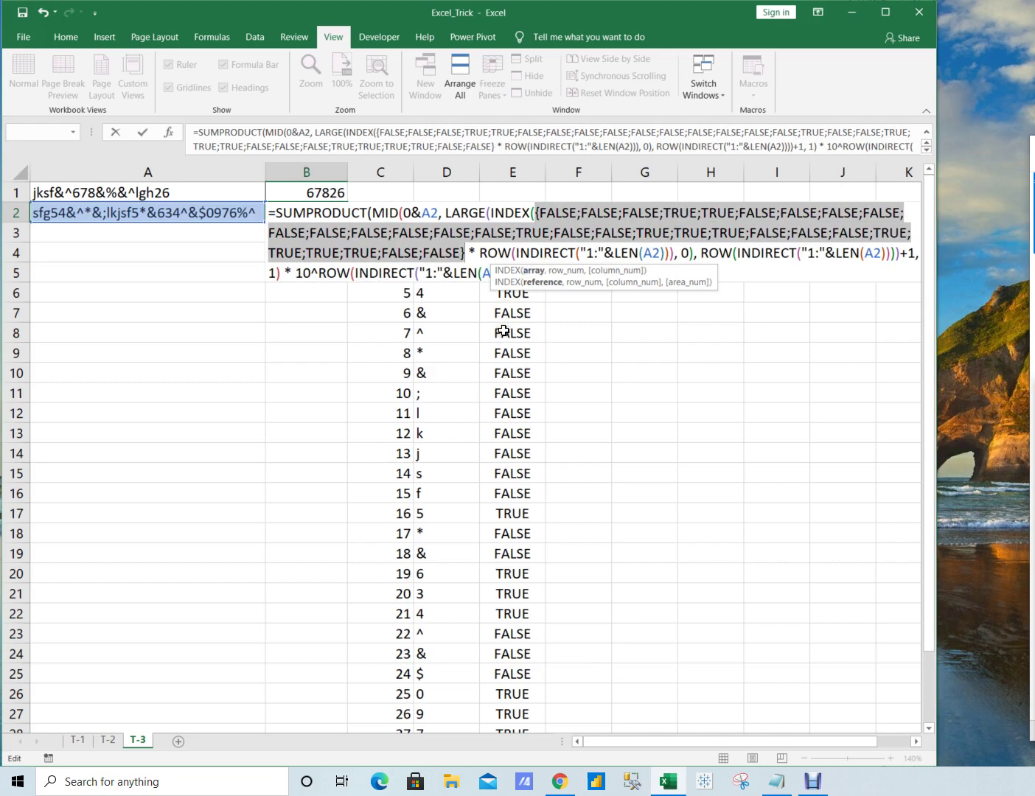
{"action": "key", "text": "ctrl+Return"}
Step: Leave B2's evaluated formula without keeping it and review the ISNUMBER array formula in E2
{"action": "key", "text": "Right"}
{"action": "key", "text": "Right"}
{"action": "key", "text": "Right"}
{"action": "key", "text": "Right"}
{"action": "key", "text": "Right"}
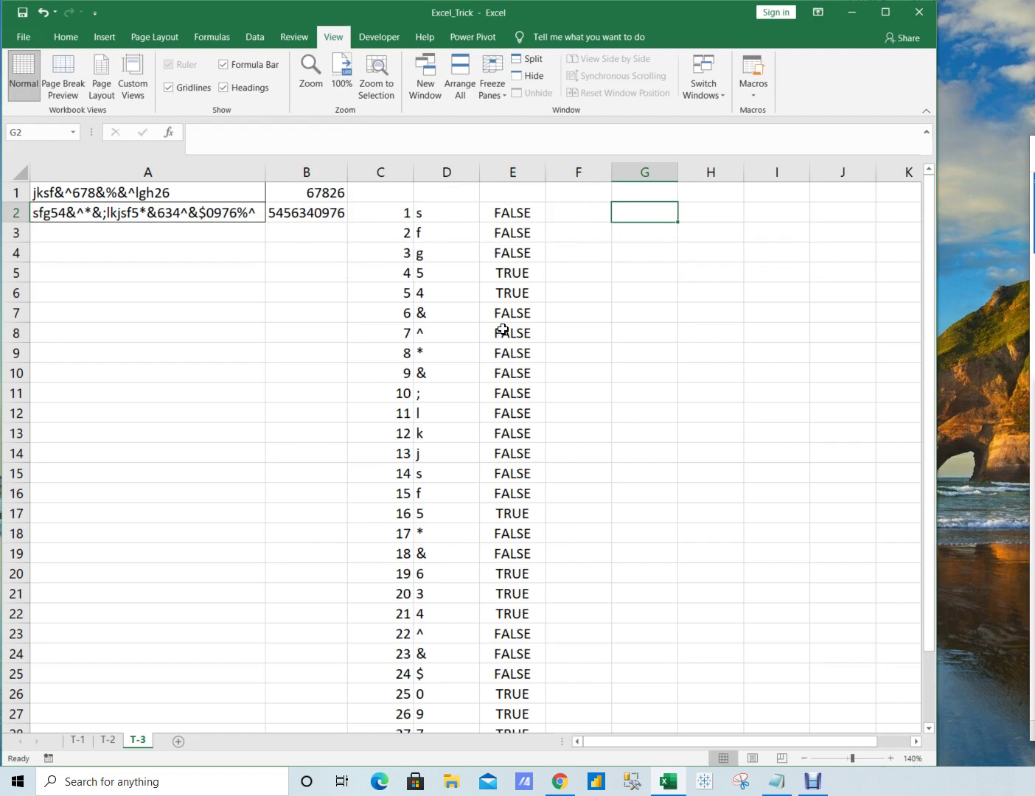
{"action": "key", "text": "Left"}
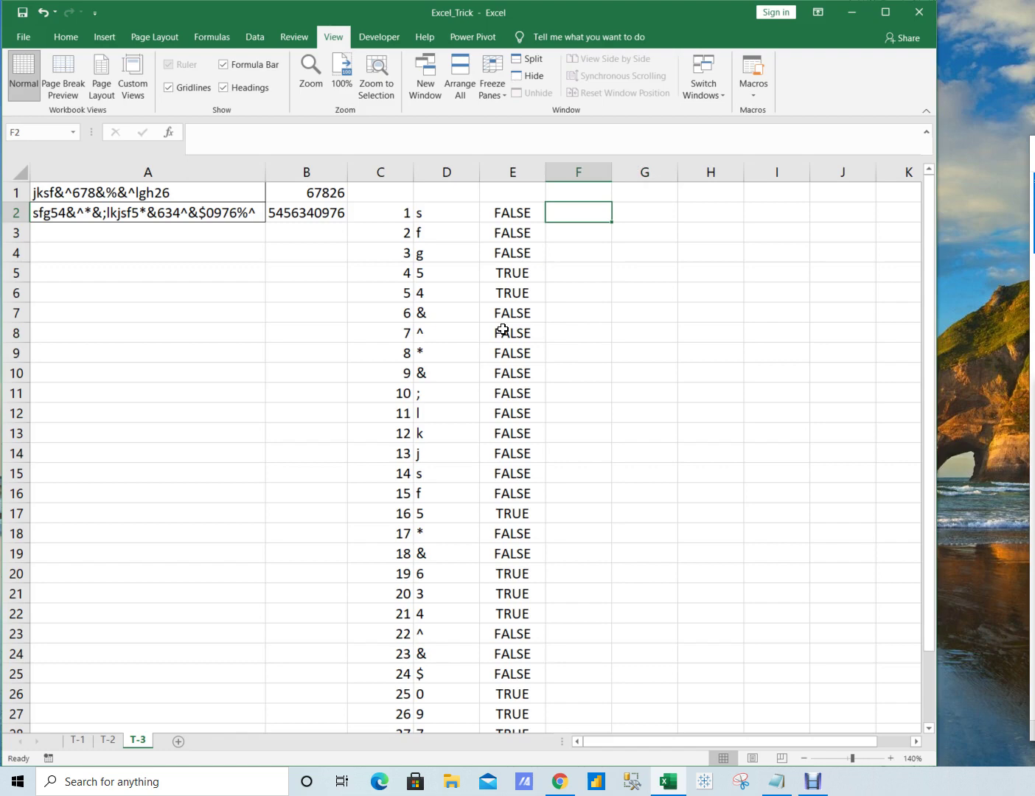
{"action": "key", "text": "Left"}
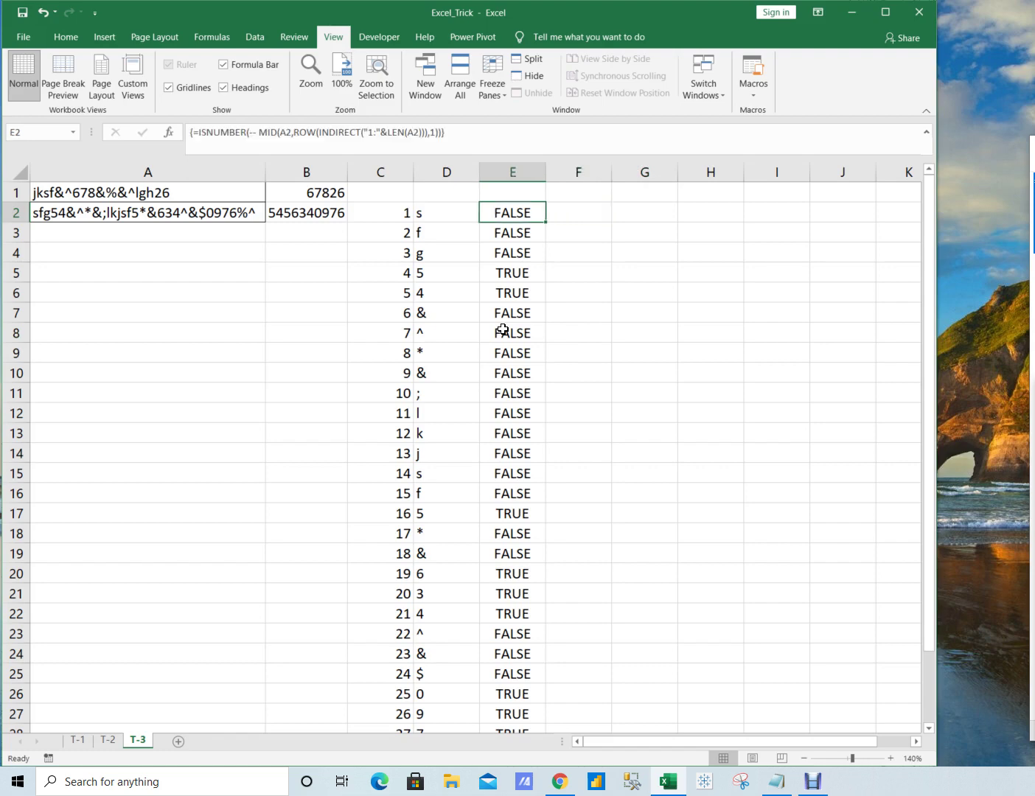
{"action": "key", "text": "Right"}
{"action": "key", "text": "Left"}
{"action": "key", "text": "F2"}
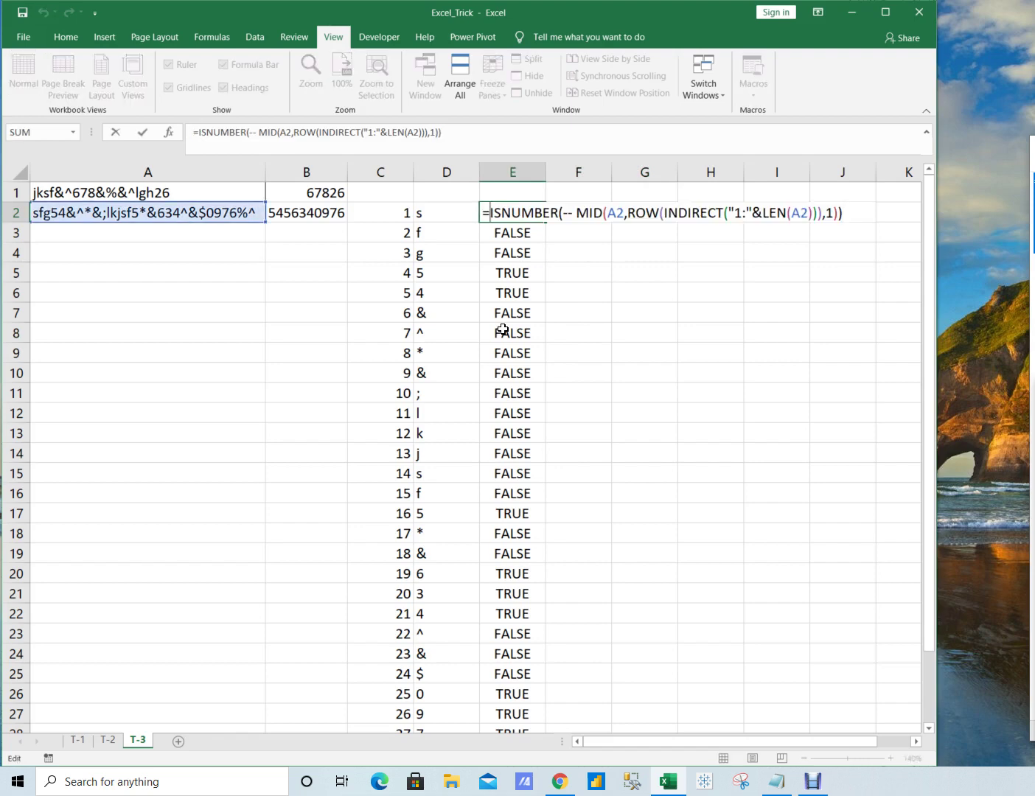
{"action": "key", "text": "Escape"}
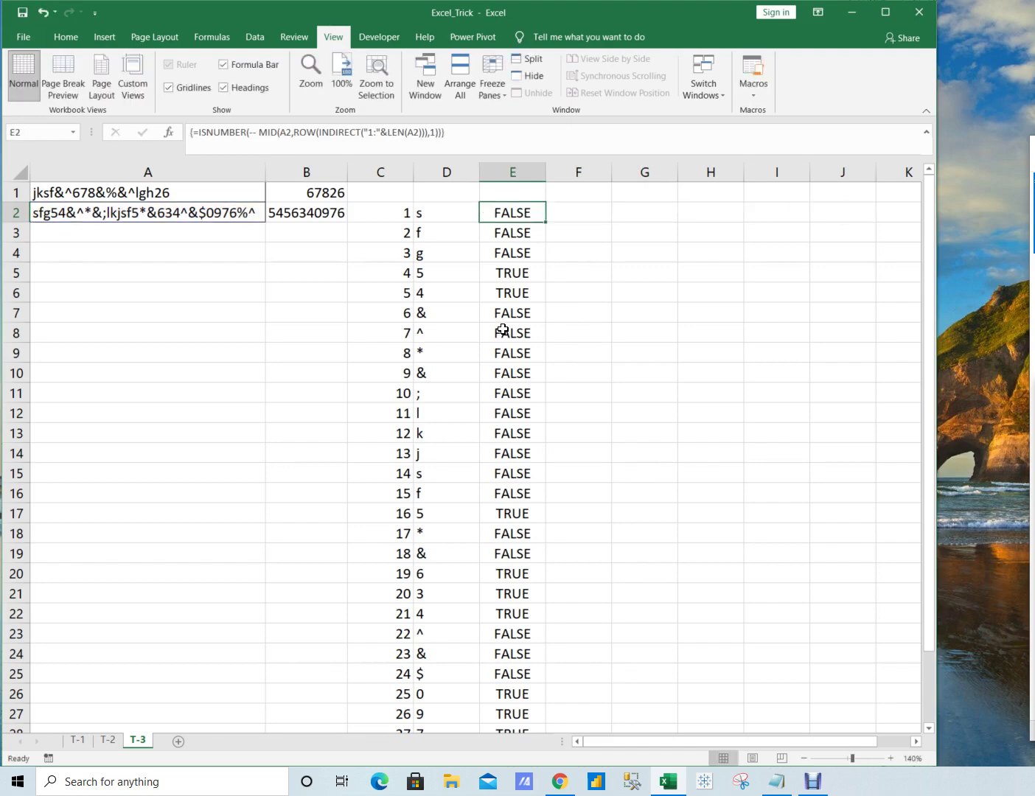
Step: Highlight the arguments of the INDEX function inside B2's formula, from ISNUMBER through the row number 0
{"action": "key", "text": "Left"}
{"action": "key", "text": "Left"}
{"action": "key", "text": "Left"}
{"action": "key", "text": "F2"}
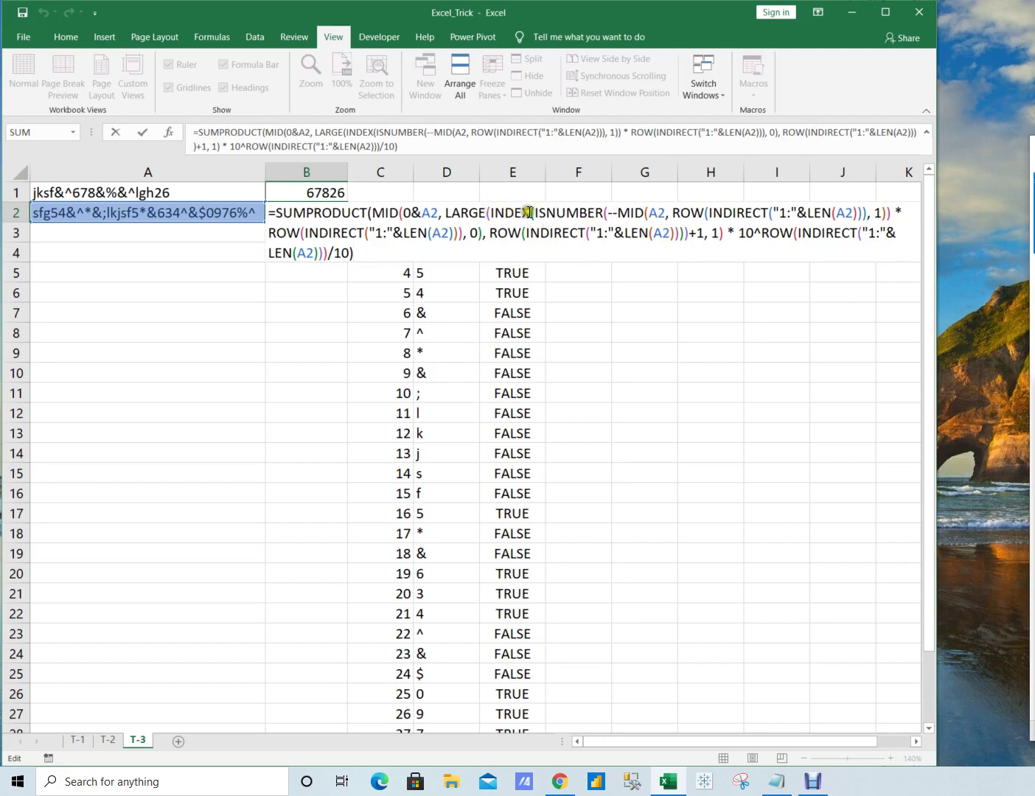
{"action": "left_click_drag", "start_coordinate": [536, 213], "coordinate": [484, 233]}
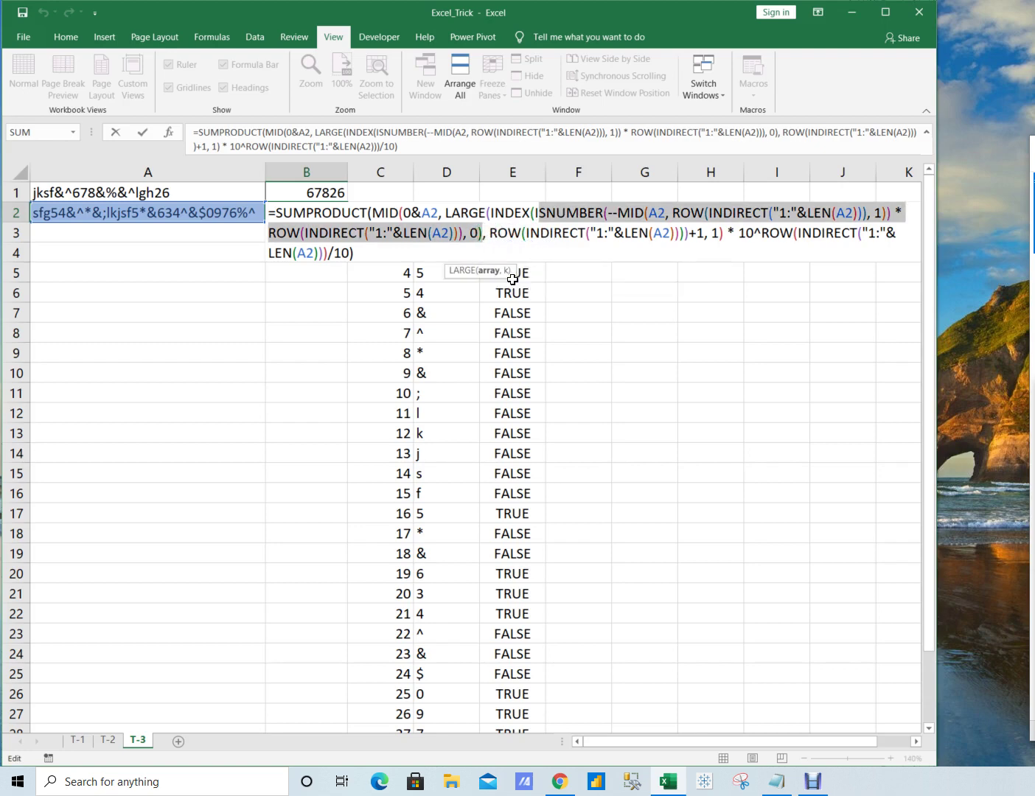
{"action": "key", "text": "F9"}
{"action": "key", "text": "Return"}
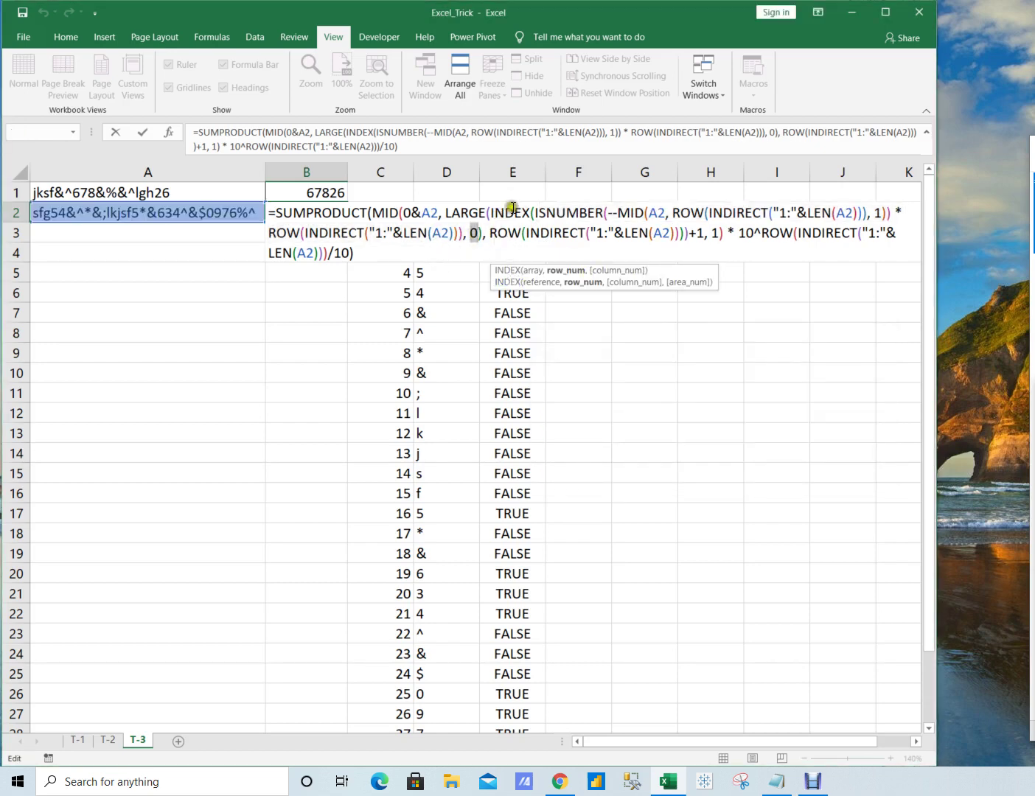
Step: Examine LARGE's array argument in B2's formula and highlight the ISNUMBER result multiplied by ROW(INDIRECT) inside INDEX
{"action": "left_click", "coordinate": [537, 213]}
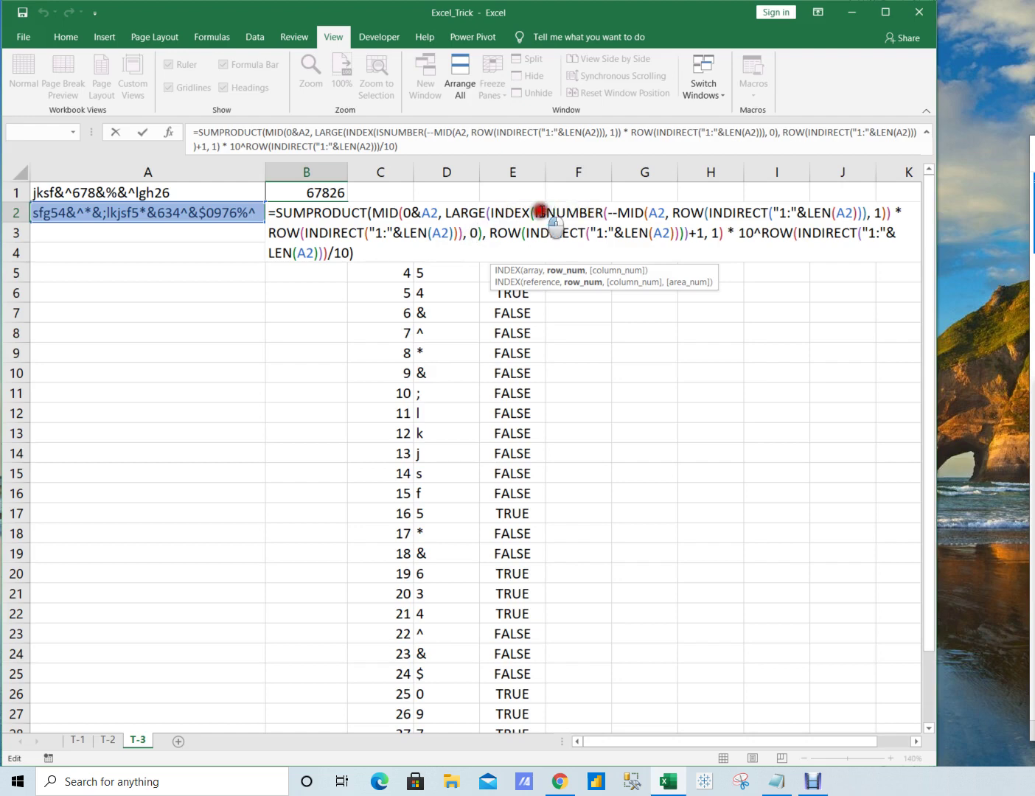
{"action": "left_click", "coordinate": [498, 229]}
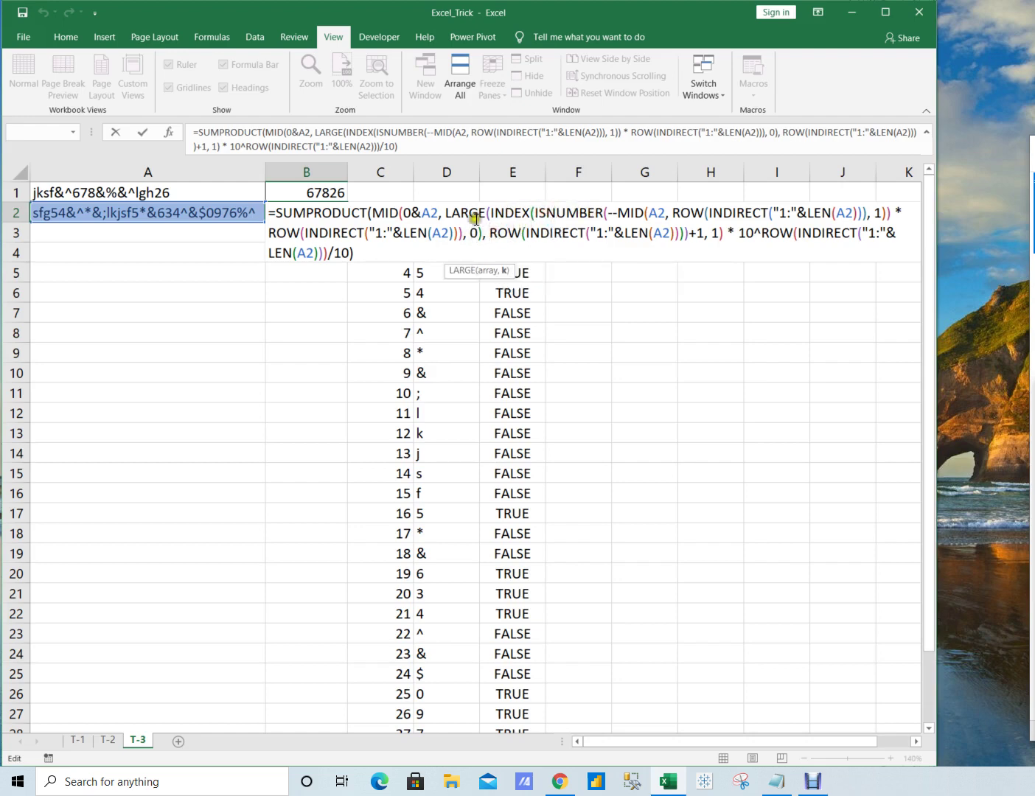
{"action": "left_click", "coordinate": [475, 213]}
{"action": "left_click", "coordinate": [486, 271]}
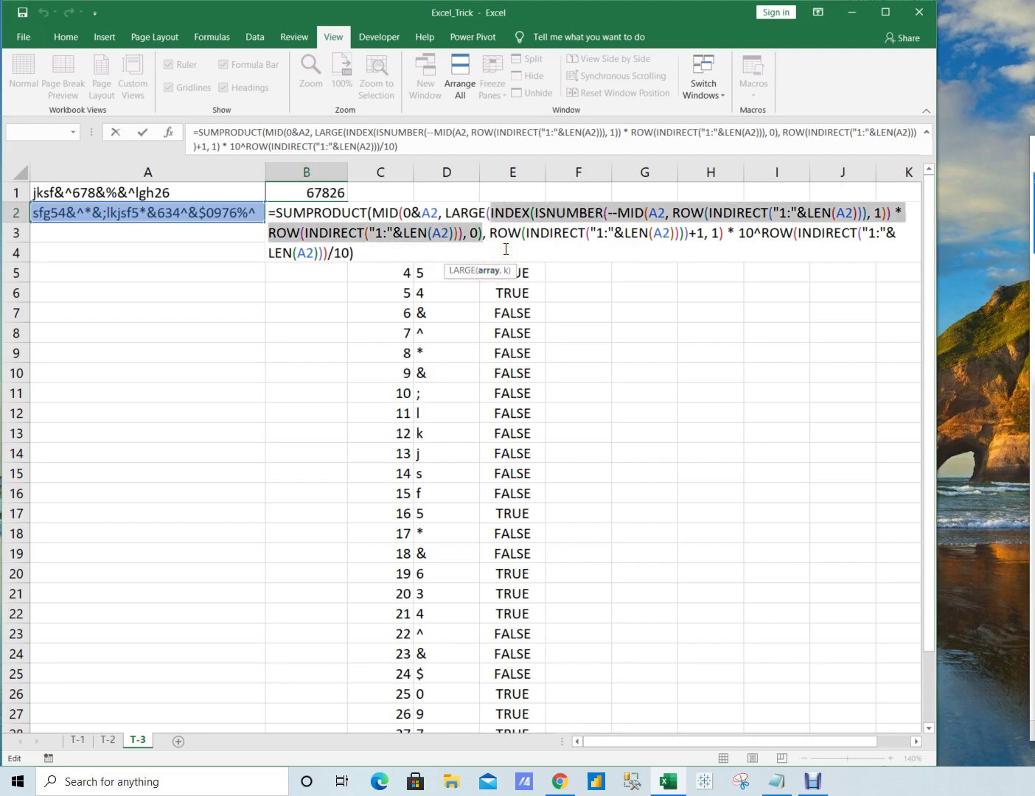
{"action": "left_click", "coordinate": [538, 216]}
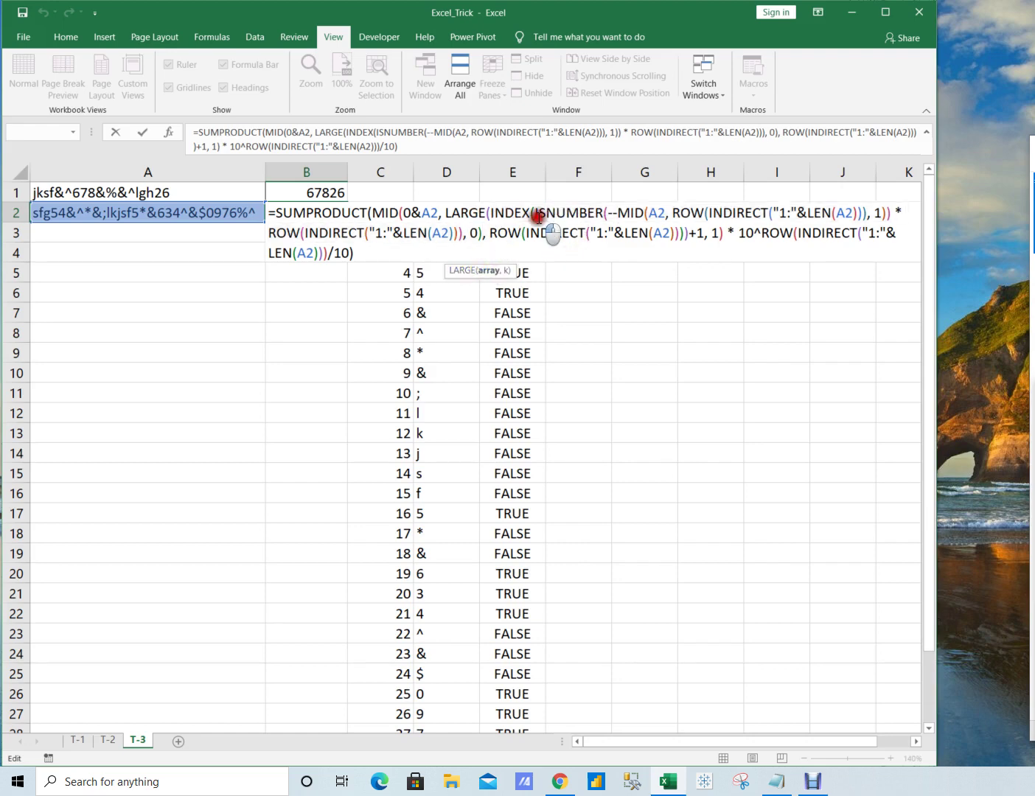
{"action": "left_click_drag", "start_coordinate": [538, 216], "coordinate": [457, 238]}
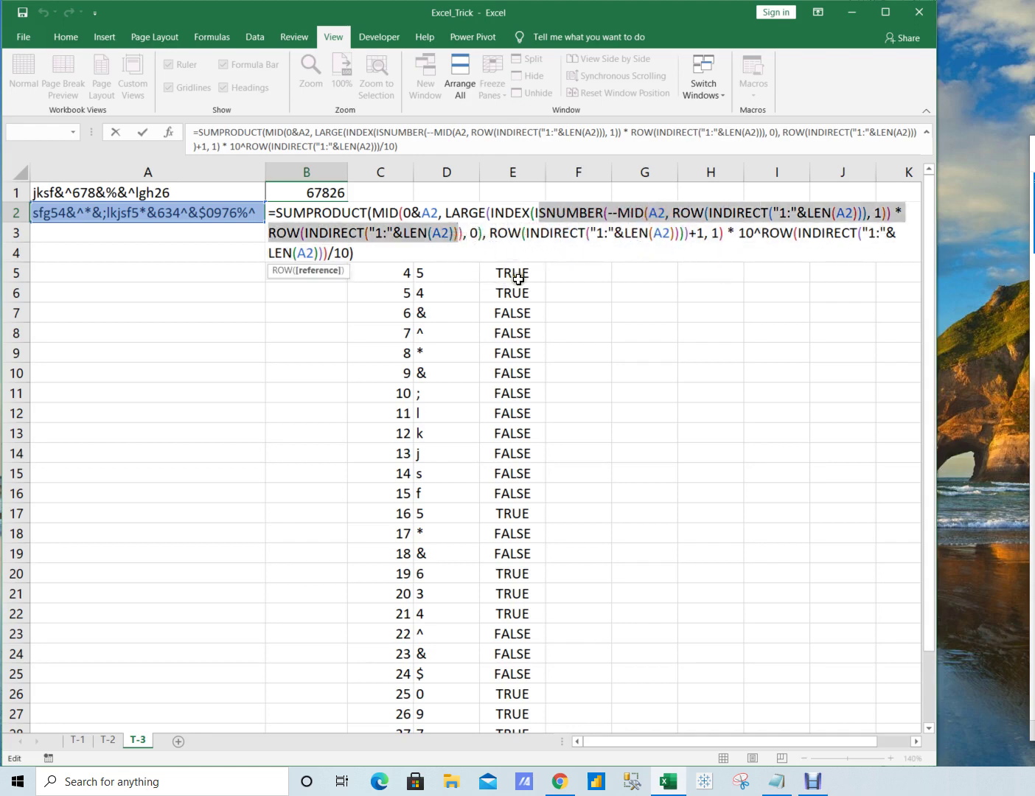
{"action": "key", "text": "Escape"}
{"action": "left_click", "coordinate": [513, 213]}
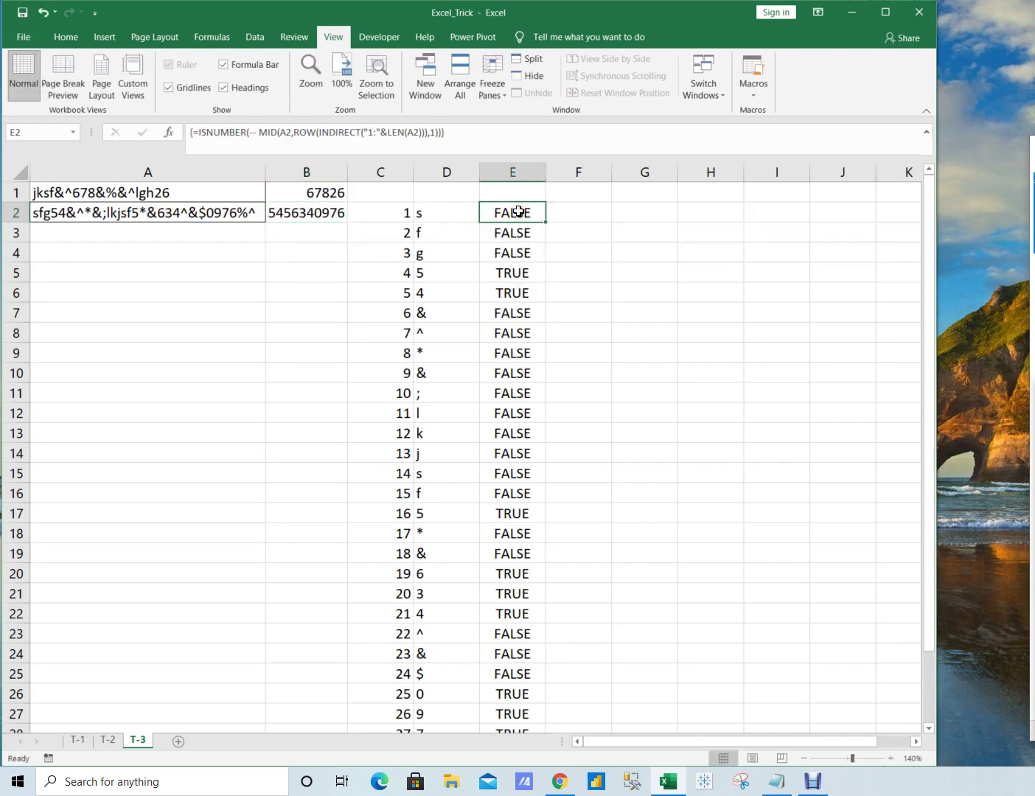
{"action": "double_click", "coordinate": [513, 213]}
{"action": "key", "text": "Escape"}
{"action": "key", "text": "F2"}
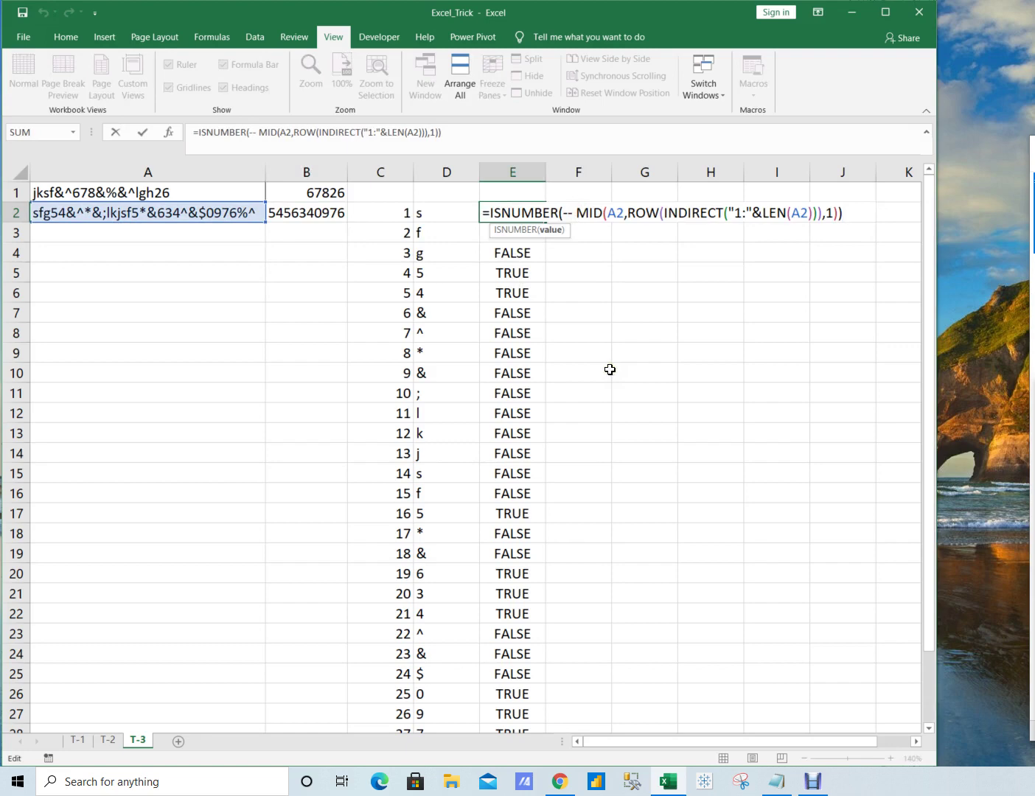
{"action": "key", "text": "BackSpace"}
{"action": "key", "text": "BackSpace"}
{"action": "key", "text": "Return"}
{"action": "key", "text": "Escape"}
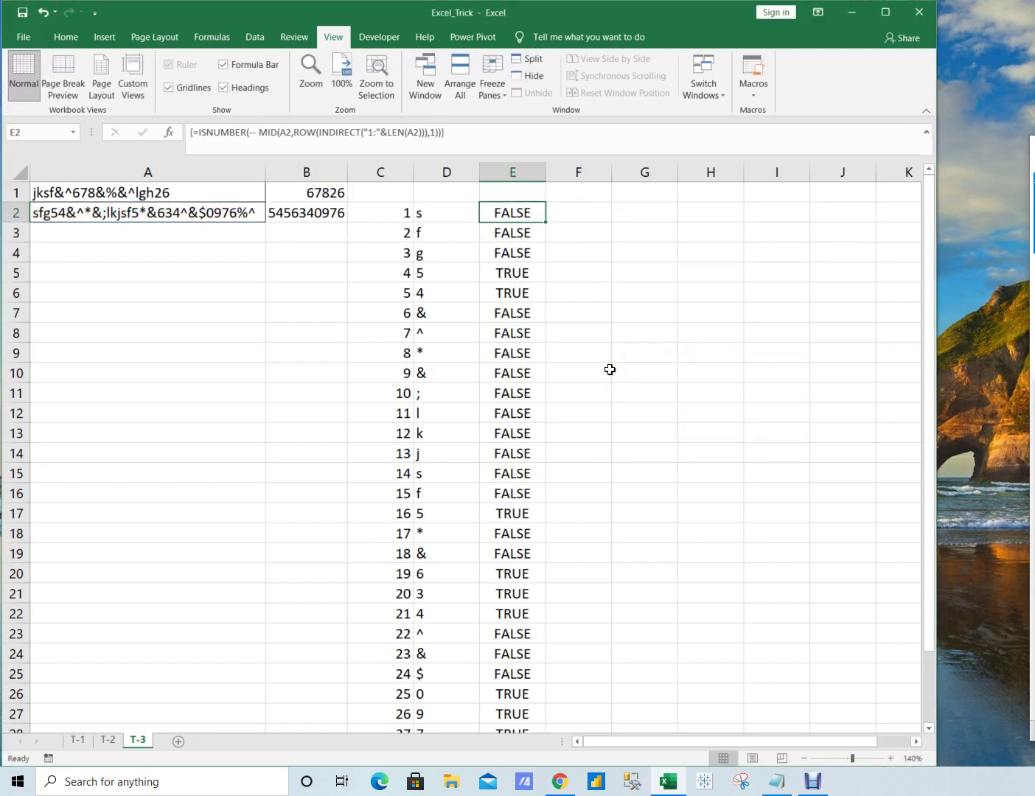
{"action": "key", "text": "F2"}
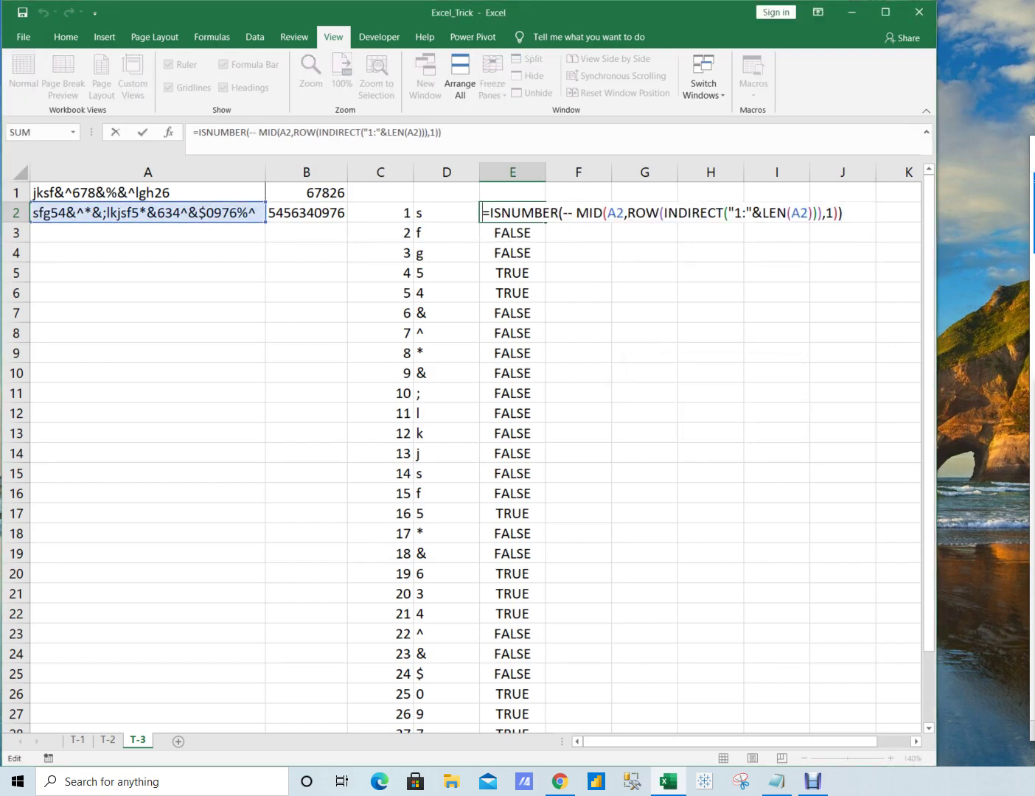
{"action": "key", "text": "Escape"}
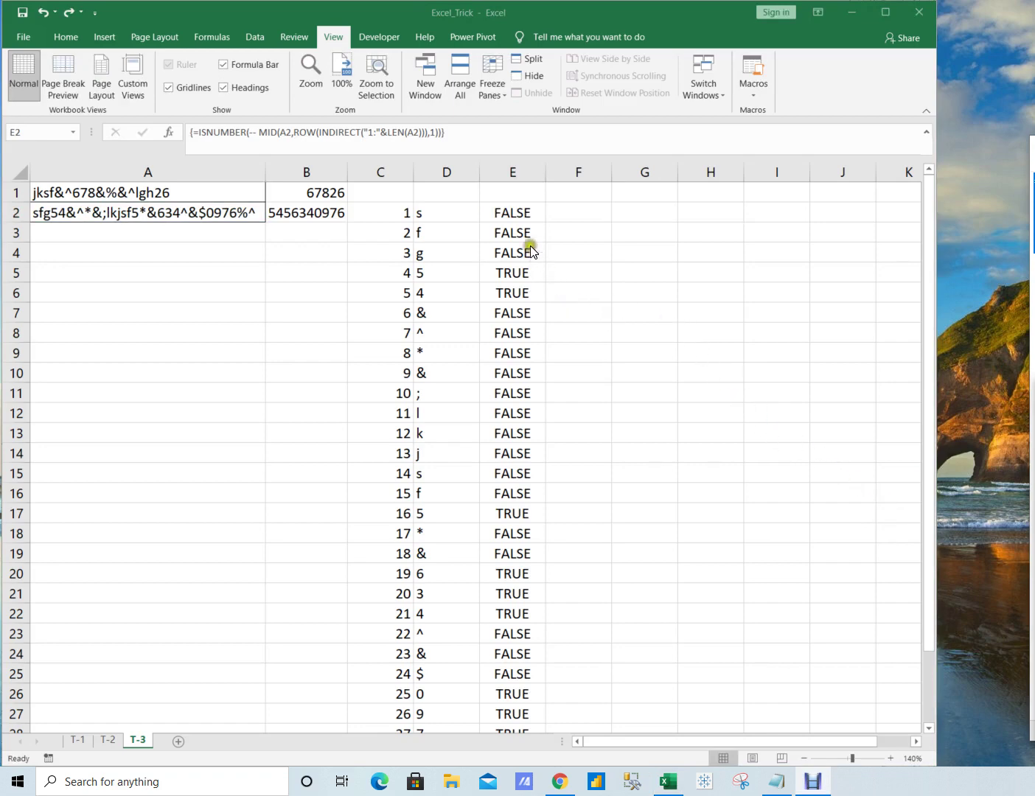
{"action": "left_click", "coordinate": [504, 213]}
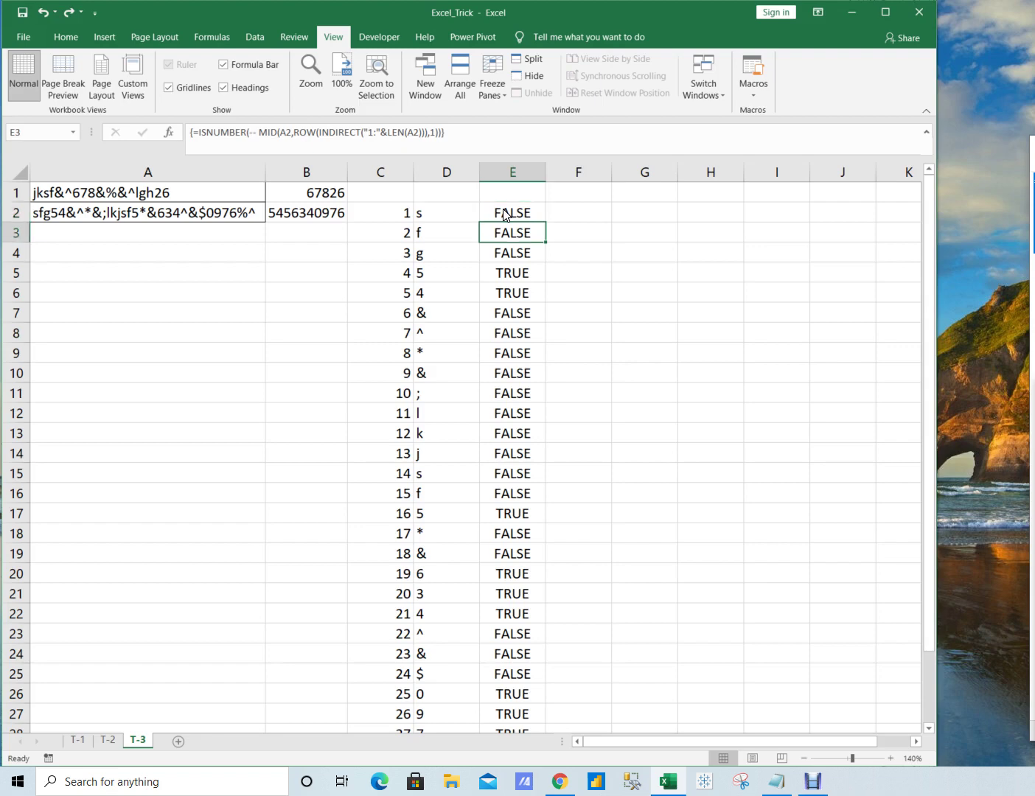
{"action": "key", "text": "F2"}
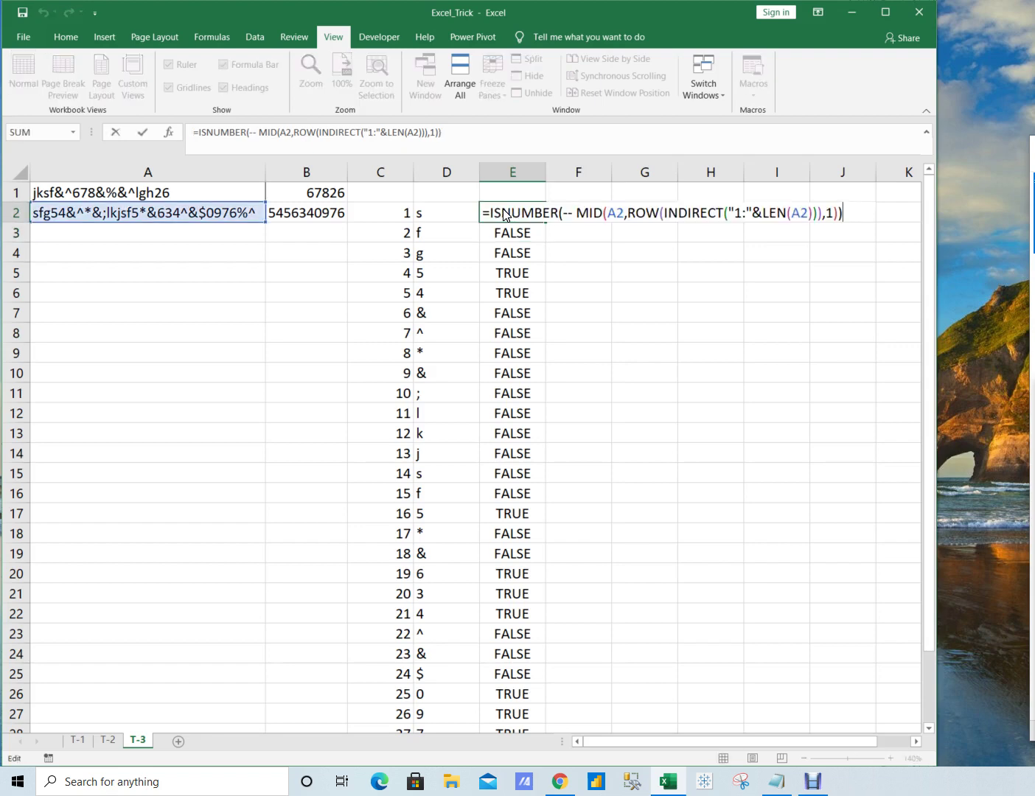
{"action": "key", "text": "Escape"}
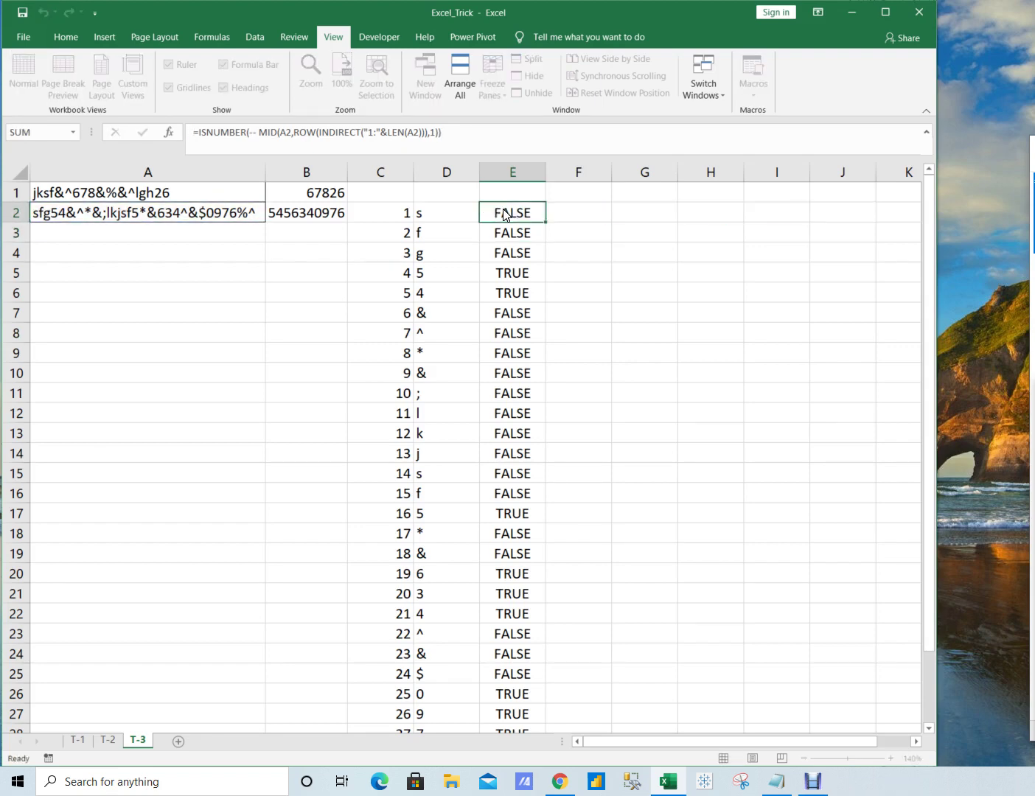
Step: Enter 0 in F2 as the numeric equivalent of the FALSE in E2
{"action": "key", "text": "Left"}
{"action": "key", "text": "Left"}
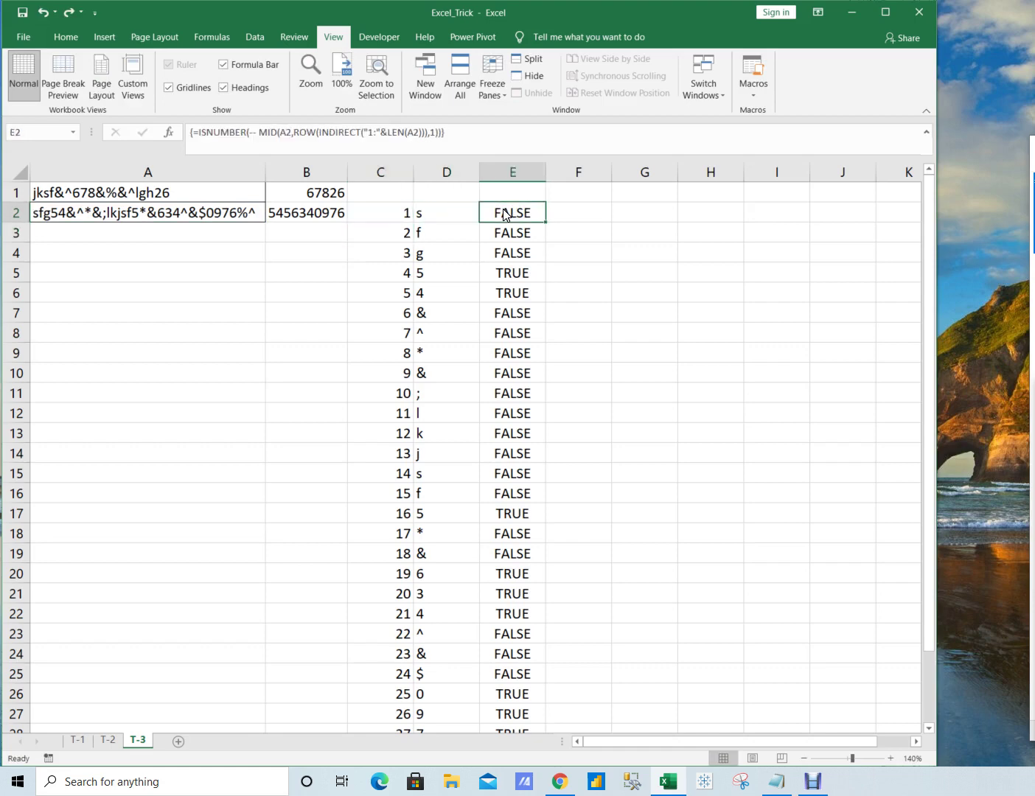
{"action": "key", "text": "Left"}
{"action": "key", "text": "Left"}
{"action": "key", "text": "Right"}
{"action": "key", "text": "Right"}
{"action": "key", "text": "Right"}
{"action": "type", "text": "0"}
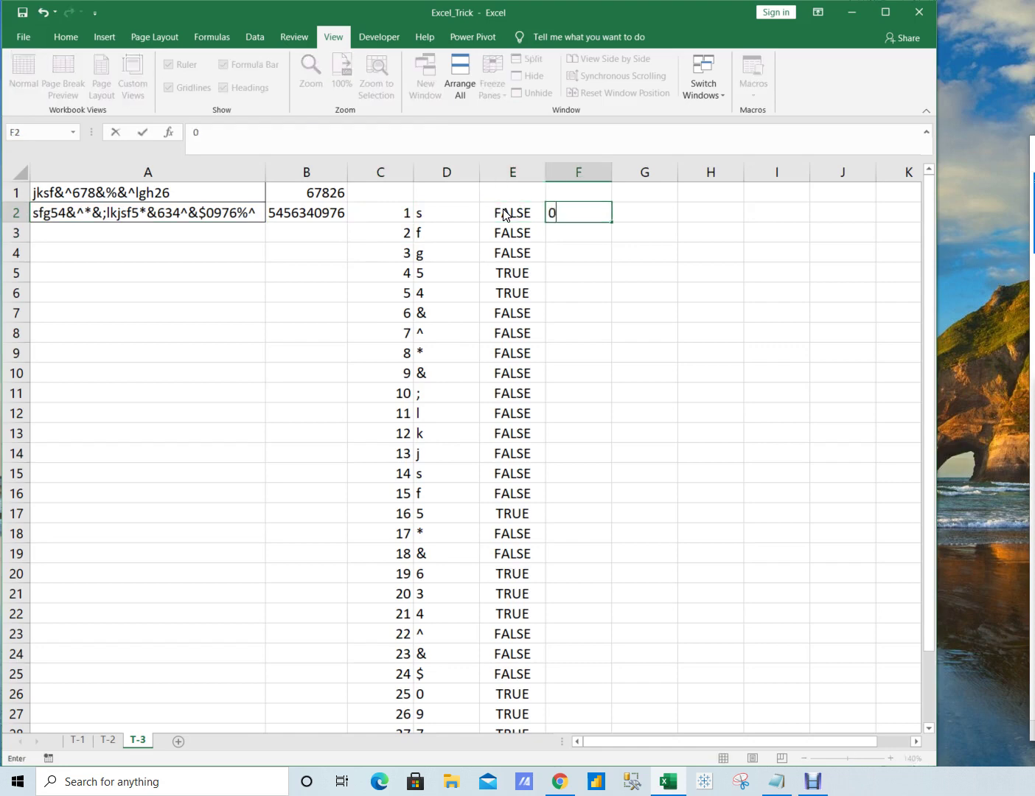
{"action": "key", "text": "Return"}
Step: Enter the formula =C2*F2 in G2 to multiply the character position by its numeric flag
{"action": "key", "text": "Up"}
{"action": "key", "text": "Right"}
{"action": "type", "text": "="}
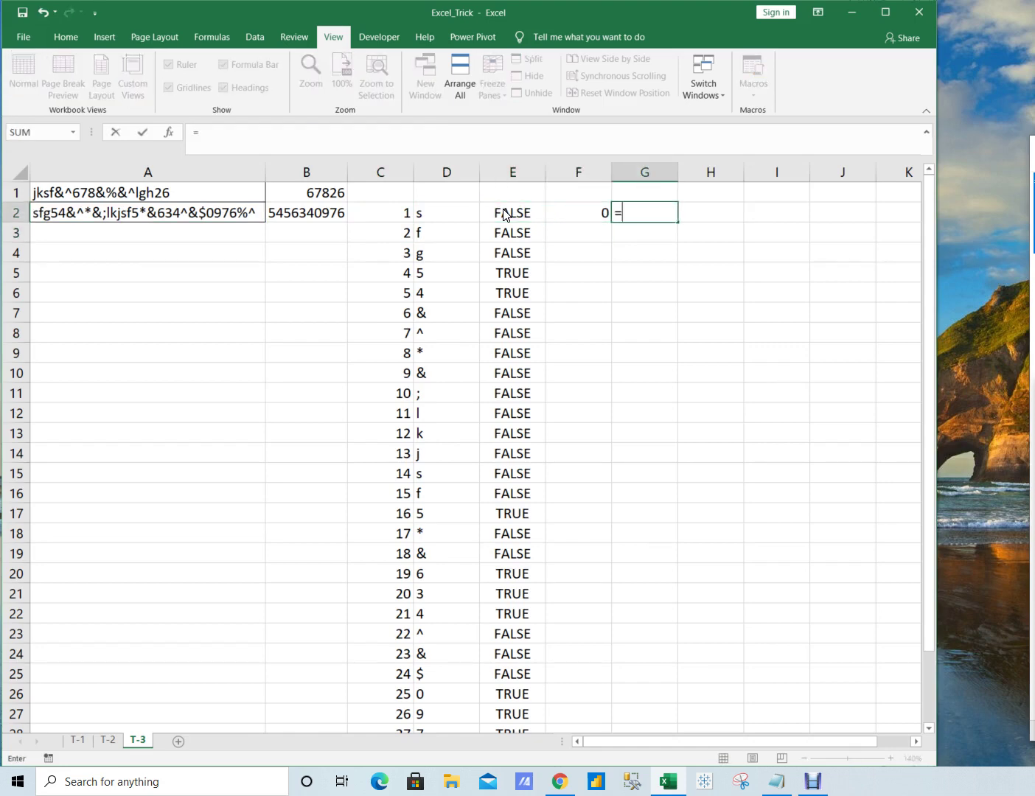
{"action": "key", "text": "Left"}
{"action": "key", "text": "Left"}
{"action": "key", "text": "Left"}
{"action": "key", "text": "Left"}
{"action": "type", "text": "*"}
{"action": "type", "text": "0"}
{"action": "key", "text": "Return"}
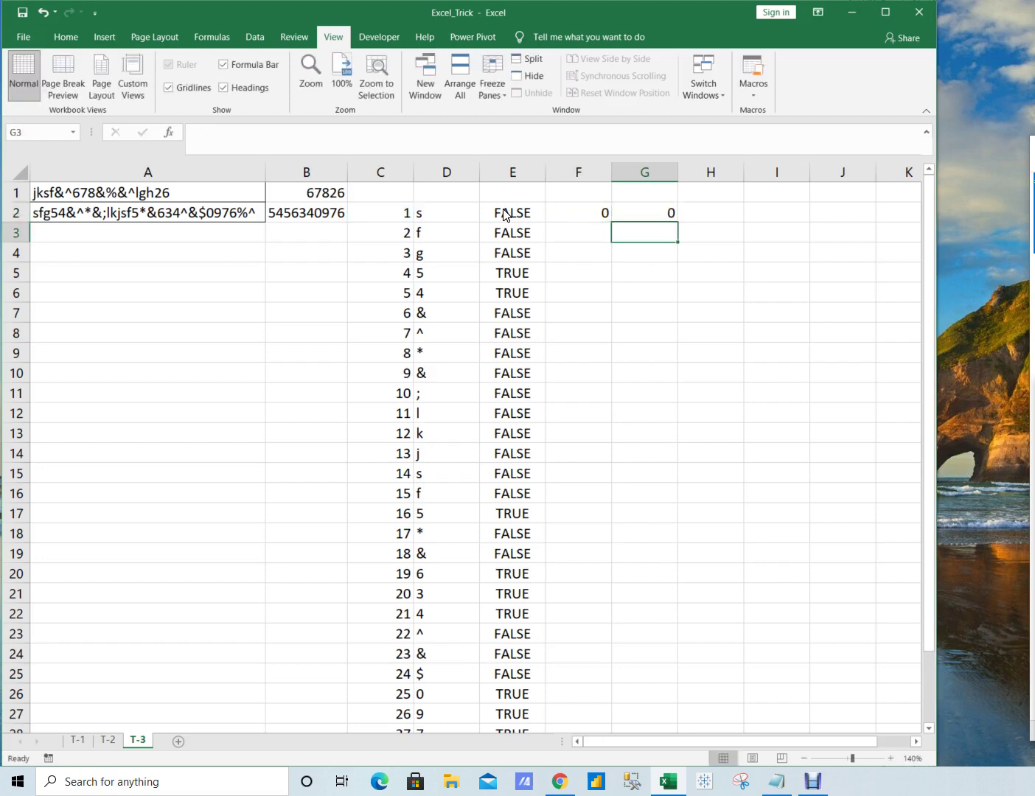
Step: Enter 1 in F5 and F6 as the numeric equivalents of the TRUE values beside them
{"action": "key", "text": "Up"}
{"action": "key", "text": "Left"}
{"action": "key", "text": "Down"}
{"action": "key", "text": "Down"}
{"action": "key", "text": "Down"}
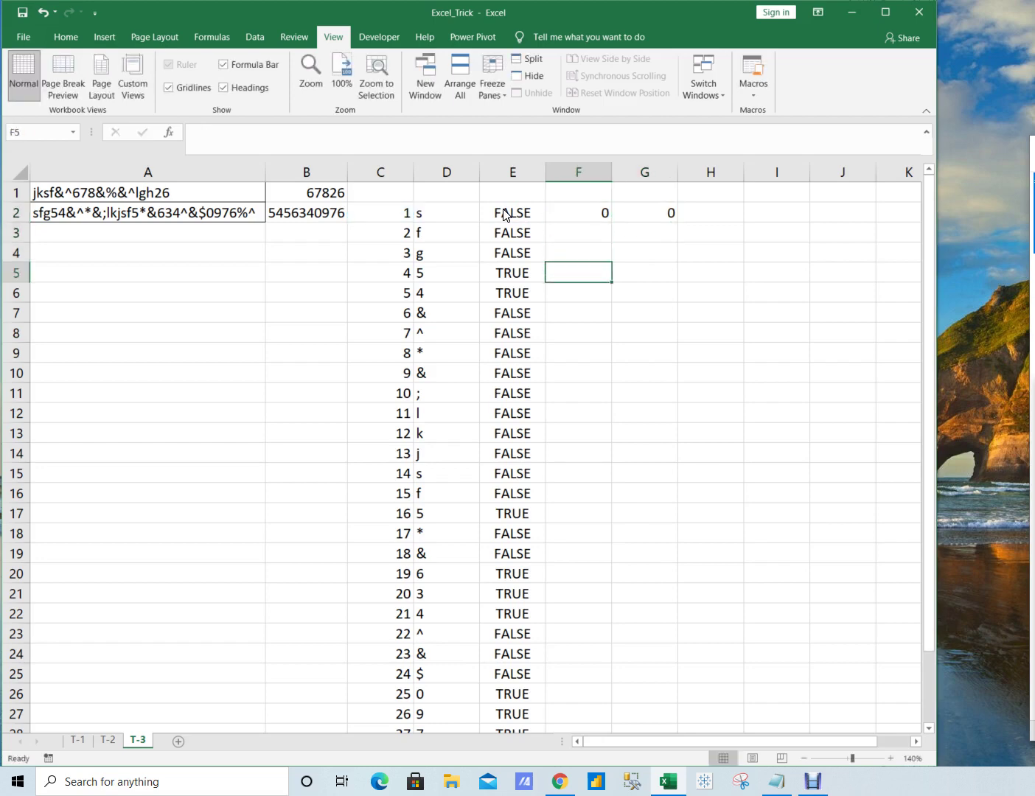
{"action": "type", "text": "1"}
{"action": "key", "text": "Return"}
{"action": "type", "text": "1"}
{"action": "key", "text": "Return"}
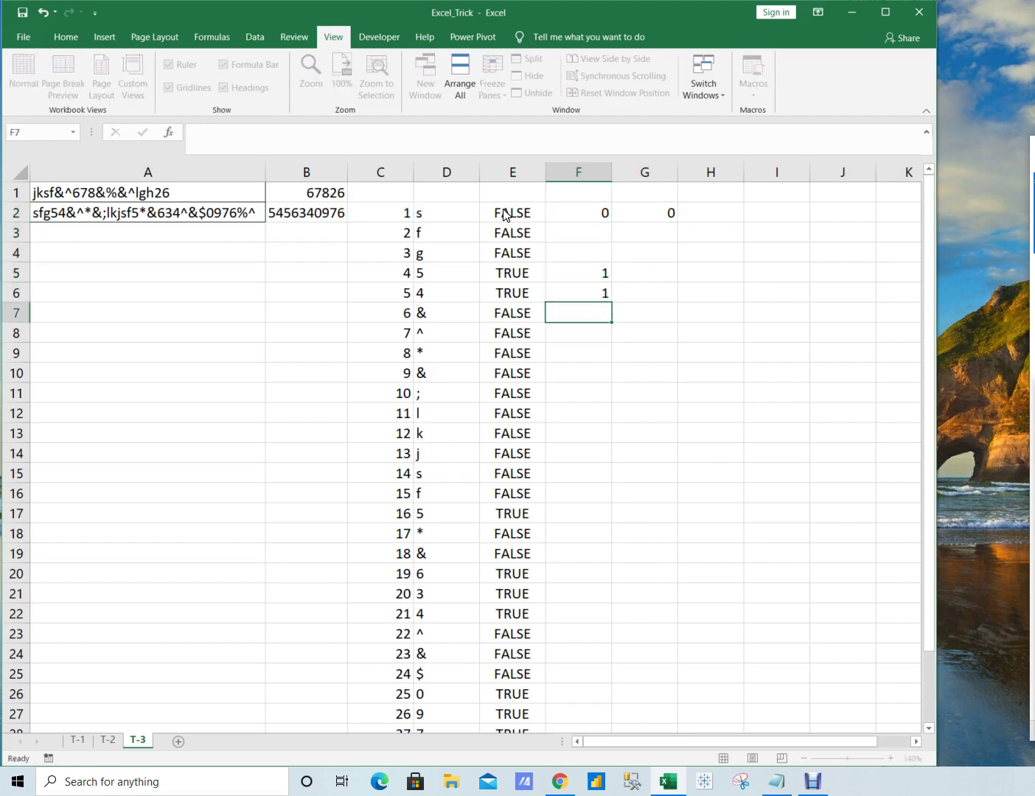
Step: Fill the 0 from F2 down through F4 for the remaining FALSE rows above the 1s
{"action": "key", "text": "Up"}
{"action": "key", "text": "Up"}
{"action": "key", "text": "Up"}
{"action": "key", "text": "Up"}
{"action": "key", "text": "Up"}
{"action": "key", "text": "Down"}
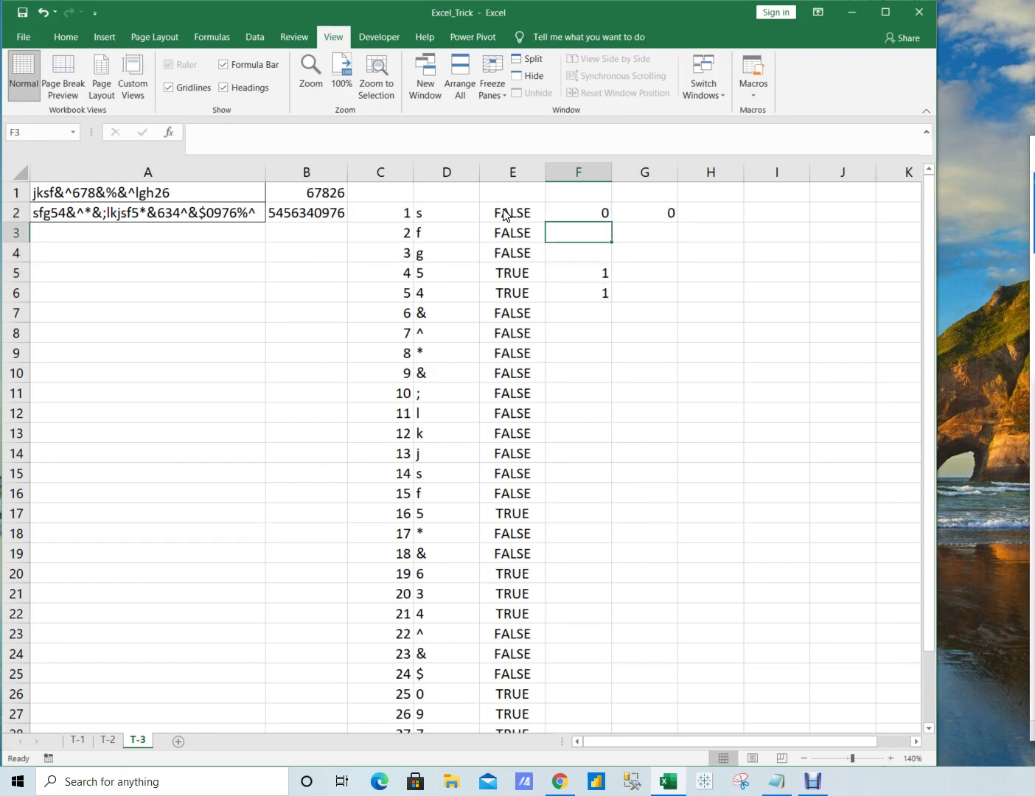
{"action": "key", "text": "Up"}
{"action": "key", "text": "shift+Down"}
{"action": "key", "text": "shift+Down"}
{"action": "key", "text": "ctrl+d"}
Step: Fill the multiplication formula from G2 down through G6
{"action": "key", "text": "Right"}
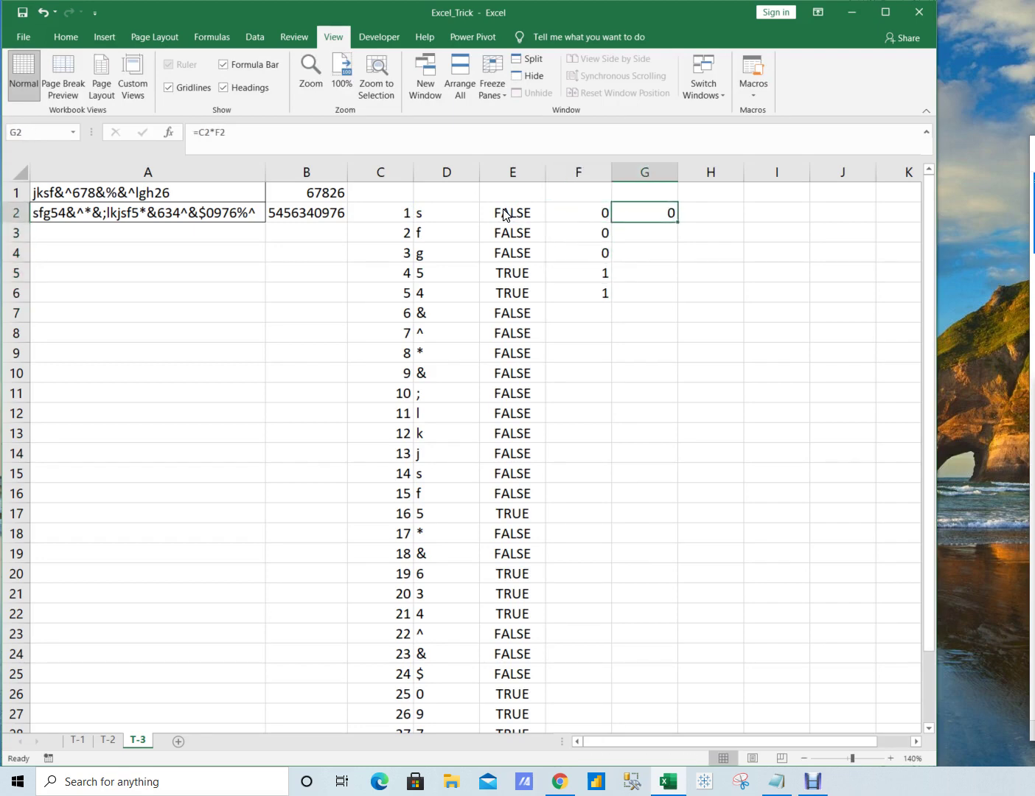
{"action": "key", "text": "shift+Down"}
{"action": "key", "text": "shift+Down"}
{"action": "key", "text": "shift+Down"}
{"action": "key", "text": "shift+Down"}
{"action": "key", "text": "ctrl+d"}
Step: Inspect the copied multiplication formulas in G5 and G6 and the cells they reference
{"action": "key", "text": "Down"}
{"action": "key", "text": "Down"}
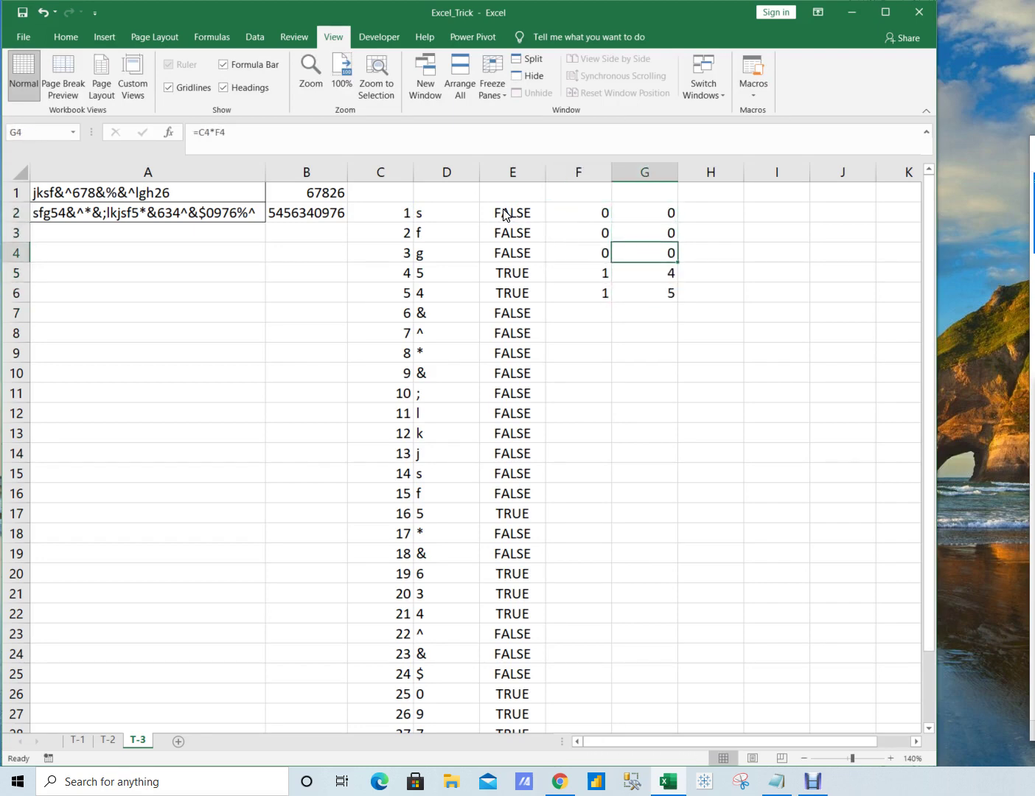
{"action": "key", "text": "Down"}
{"action": "key", "text": "F2"}
{"action": "key", "text": "Escape"}
{"action": "key", "text": "Down"}
{"action": "key", "text": "F2"}
{"action": "key", "text": "Escape"}
{"action": "key", "text": "Up"}
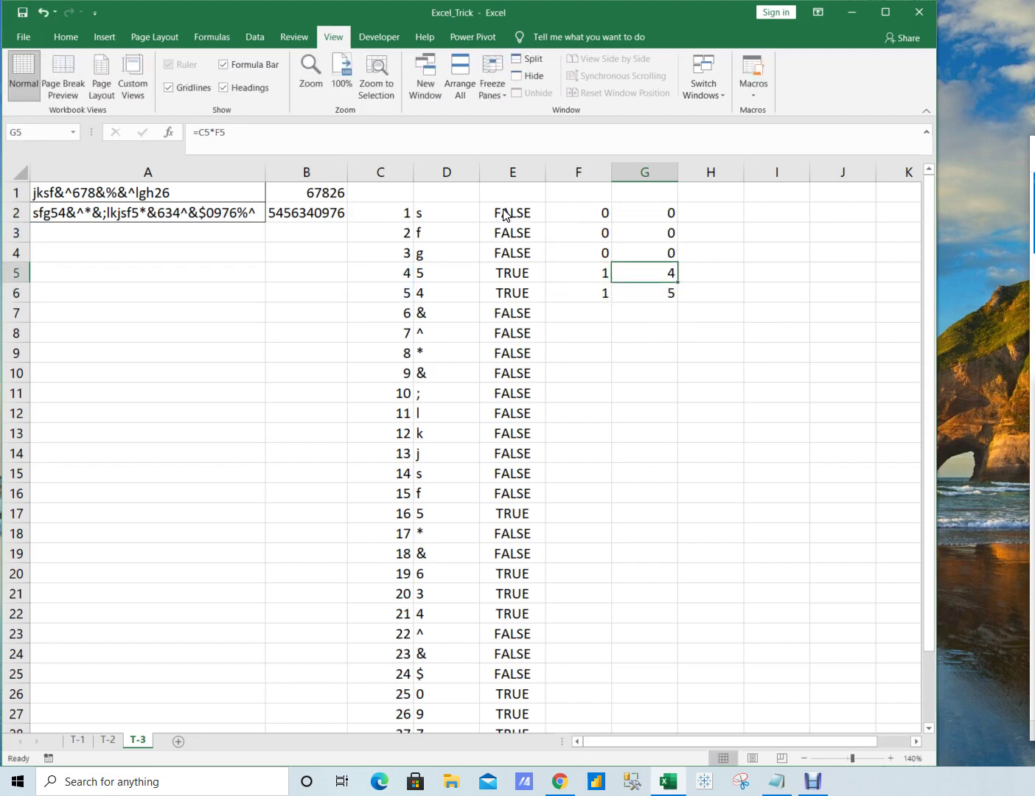
{"action": "key", "text": "F2"}
{"action": "key", "text": "Escape"}
Step: Compare the flags in F5:F6 with column E's logical values and review the array formula in E2
{"action": "key", "text": "Down"}
{"action": "key", "text": "Left"}
{"action": "key", "text": "Up"}
{"action": "key", "text": "shift+Down"}
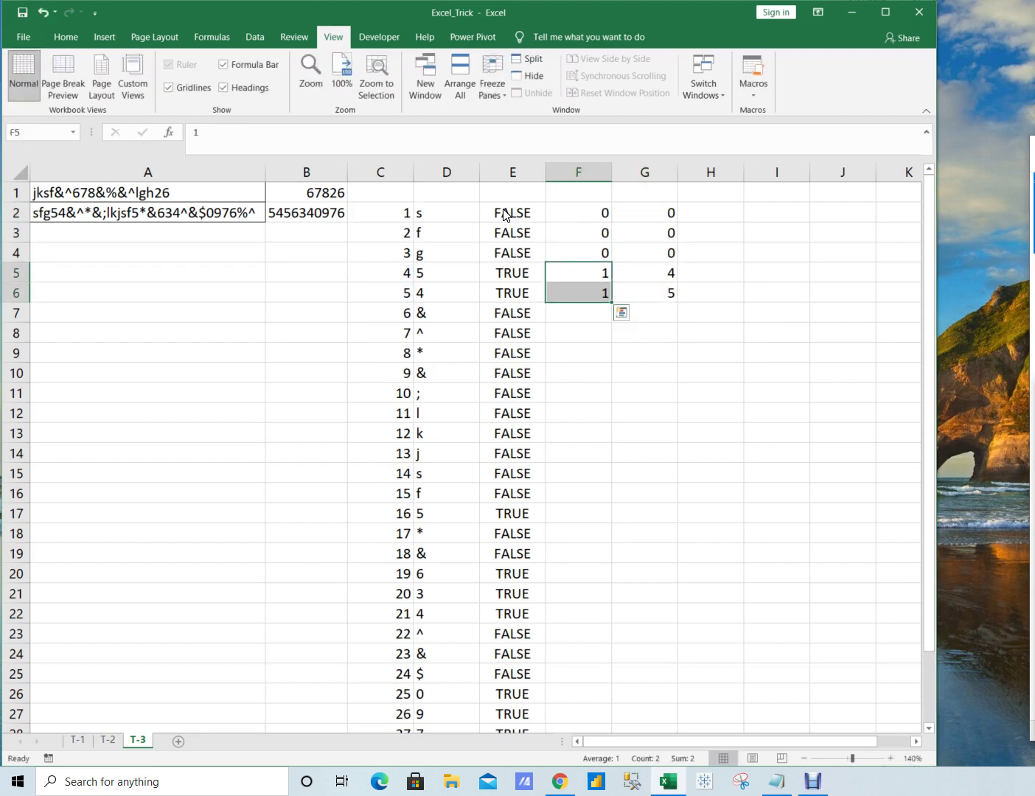
{"action": "key", "text": "Left"}
{"action": "left_click", "coordinate": [505, 215]}
{"action": "key", "text": "F2"}
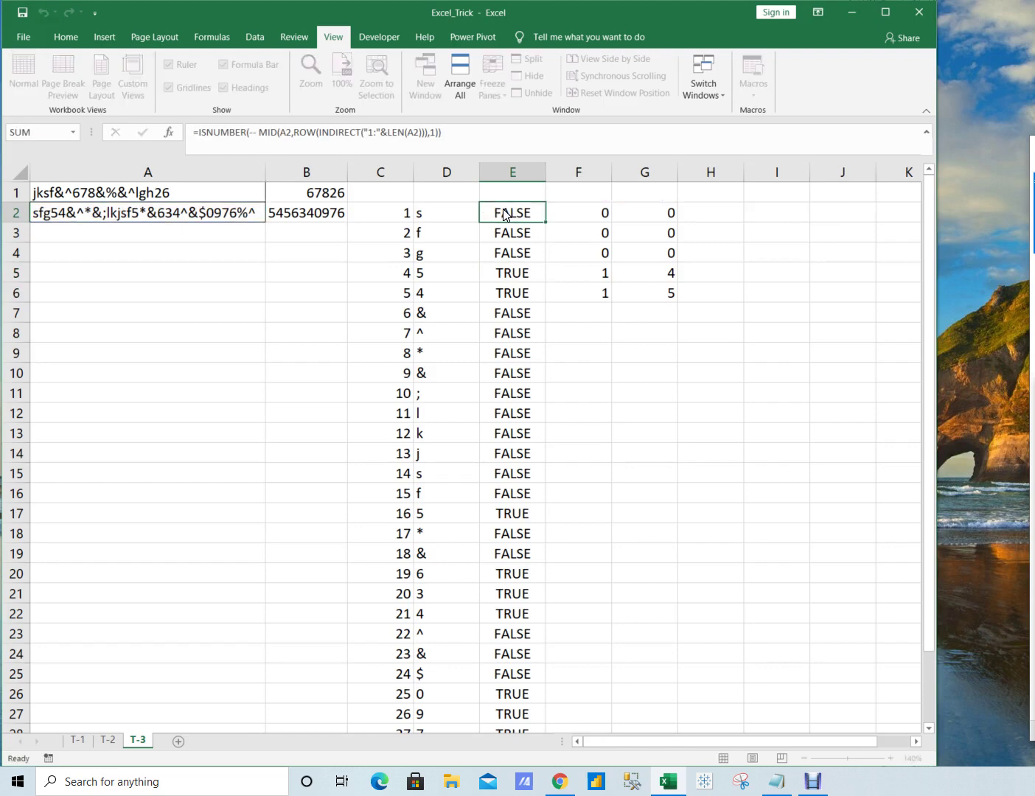
{"action": "key", "text": "Escape"}
{"action": "key", "text": "Left"}
{"action": "key", "text": "Right"}
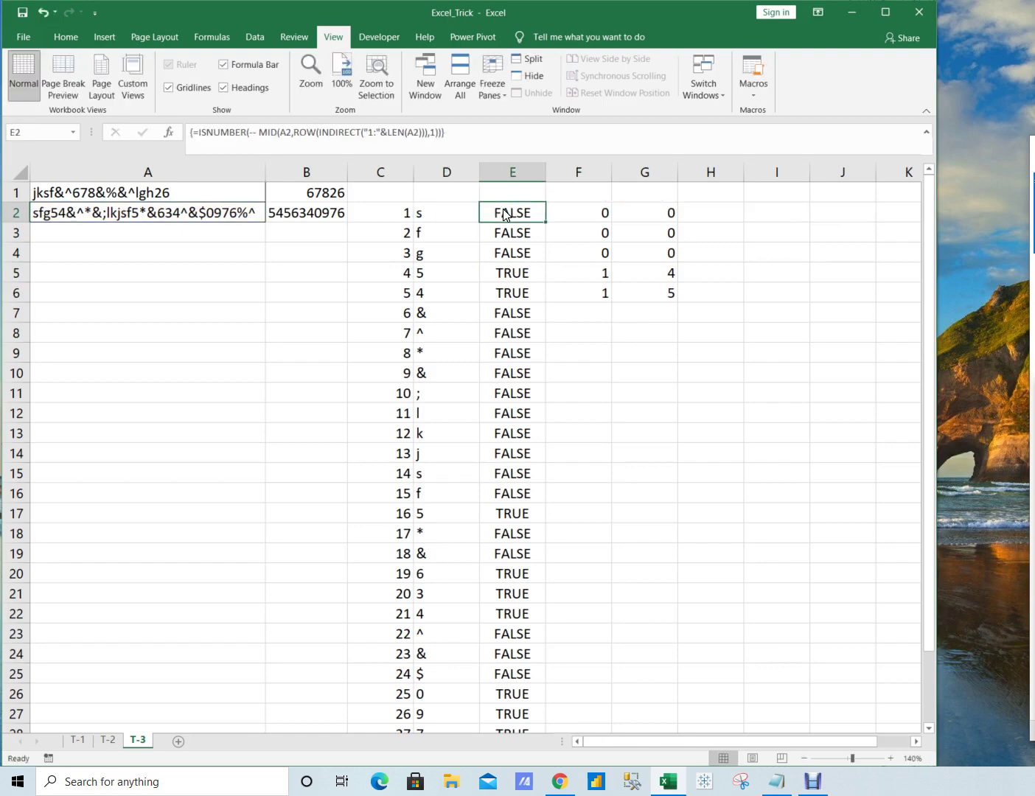
{"action": "key", "text": "Down"}
{"action": "key", "text": "Down"}
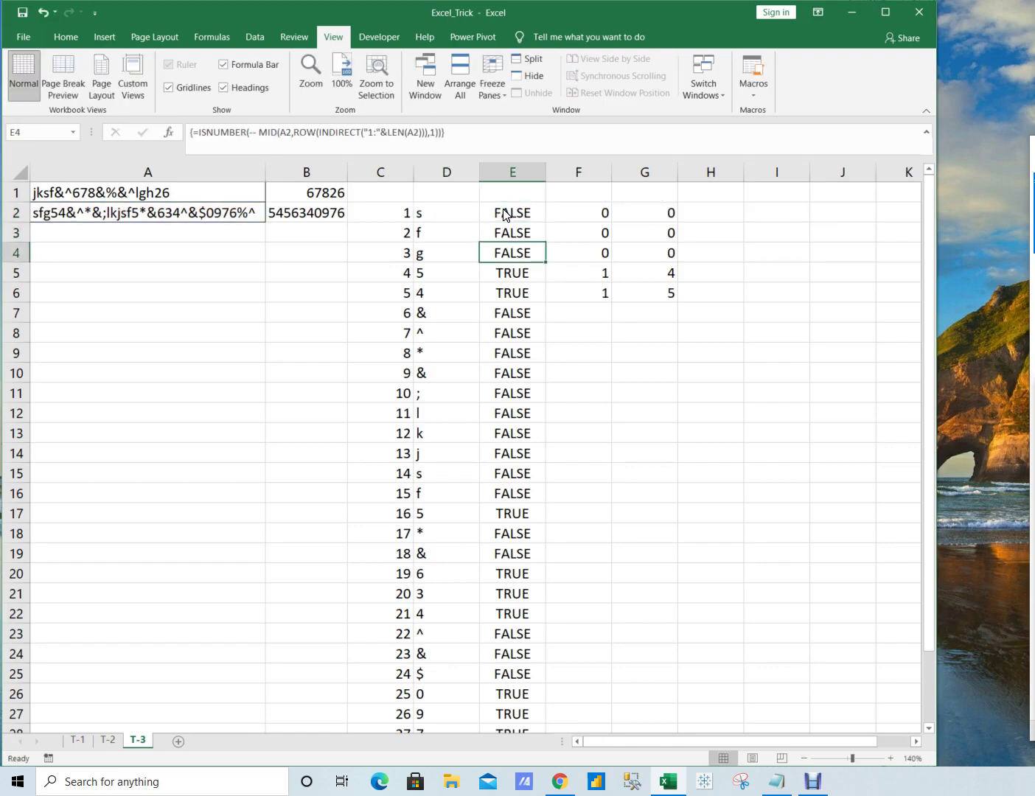
Step: Check the multiplication formulas and their products down column G through G6
{"action": "key", "text": "Right"}
{"action": "key", "text": "Right"}
{"action": "key", "text": "Up"}
{"action": "key", "text": "Up"}
{"action": "key", "text": "Down"}
{"action": "key", "text": "Down"}
{"action": "key", "text": "Down"}
{"action": "key", "text": "Down"}
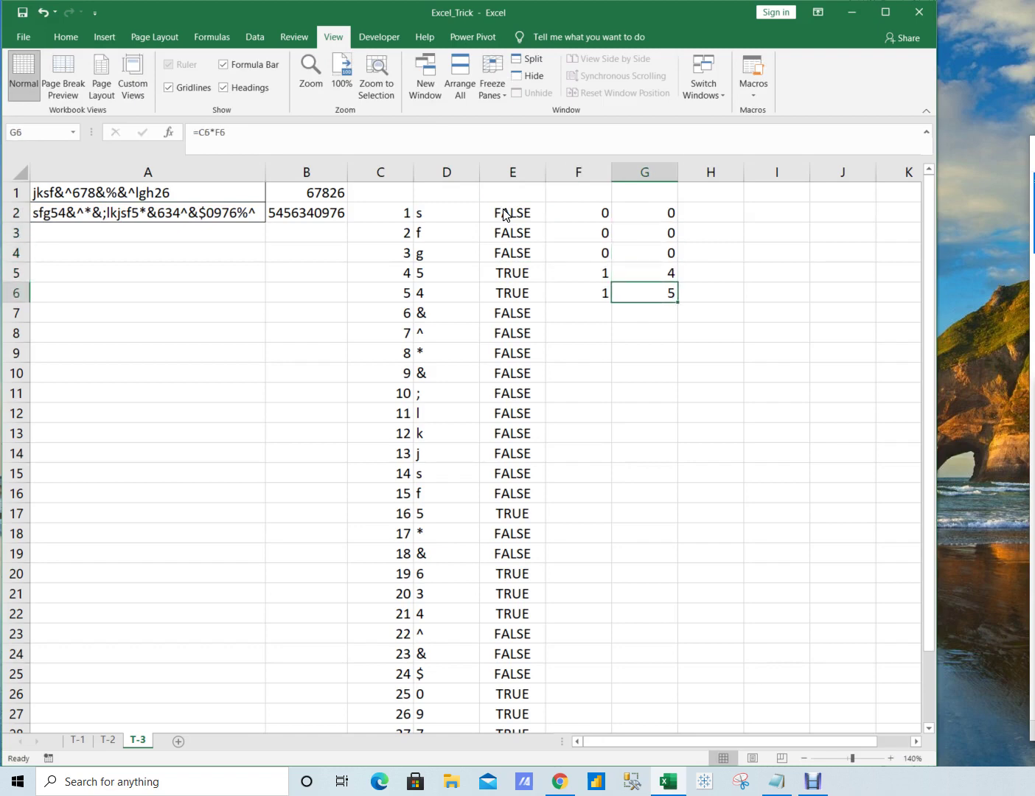
Step: Clear all contents of helper columns F and G
{"action": "key", "text": "Up"}
{"action": "key", "text": "Up"}
{"action": "key", "text": "Left"}
{"action": "key", "text": "ctrl+space"}
{"action": "key", "text": "shift+Right"}
{"action": "key", "text": "Delete"}
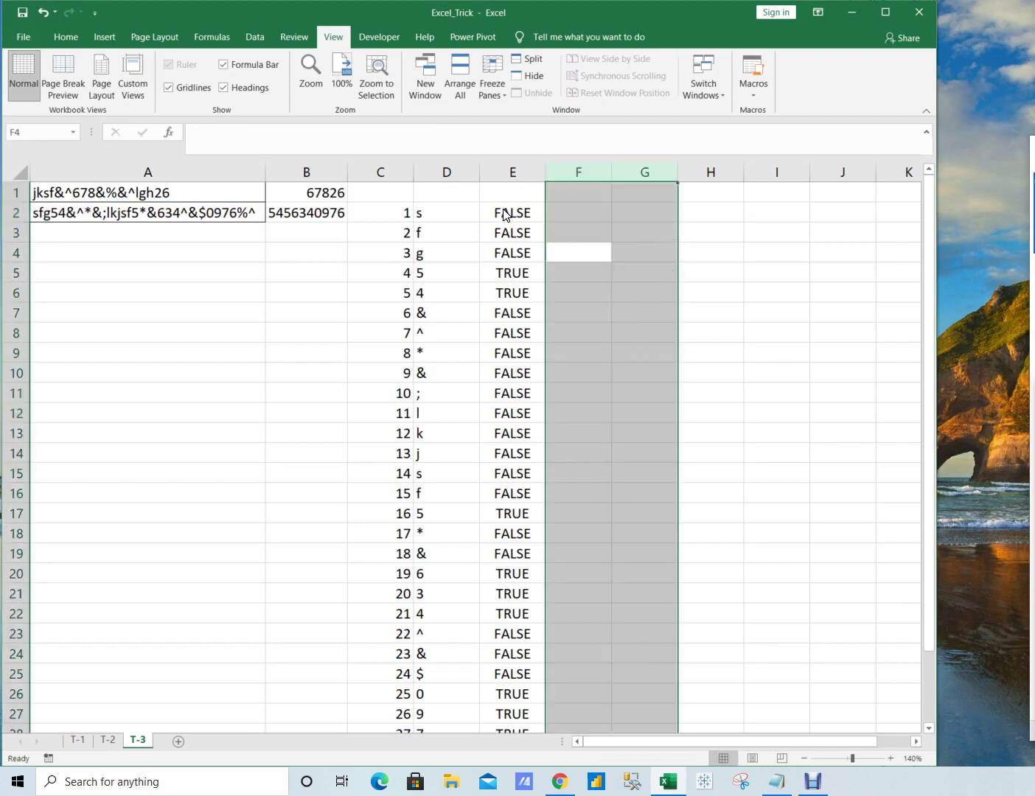
Step: Review the ISNUMBER array formula in E2 without changing it
{"action": "key", "text": "Left"}
{"action": "key", "text": "Up"}
{"action": "double_click", "coordinate": [505, 215]}
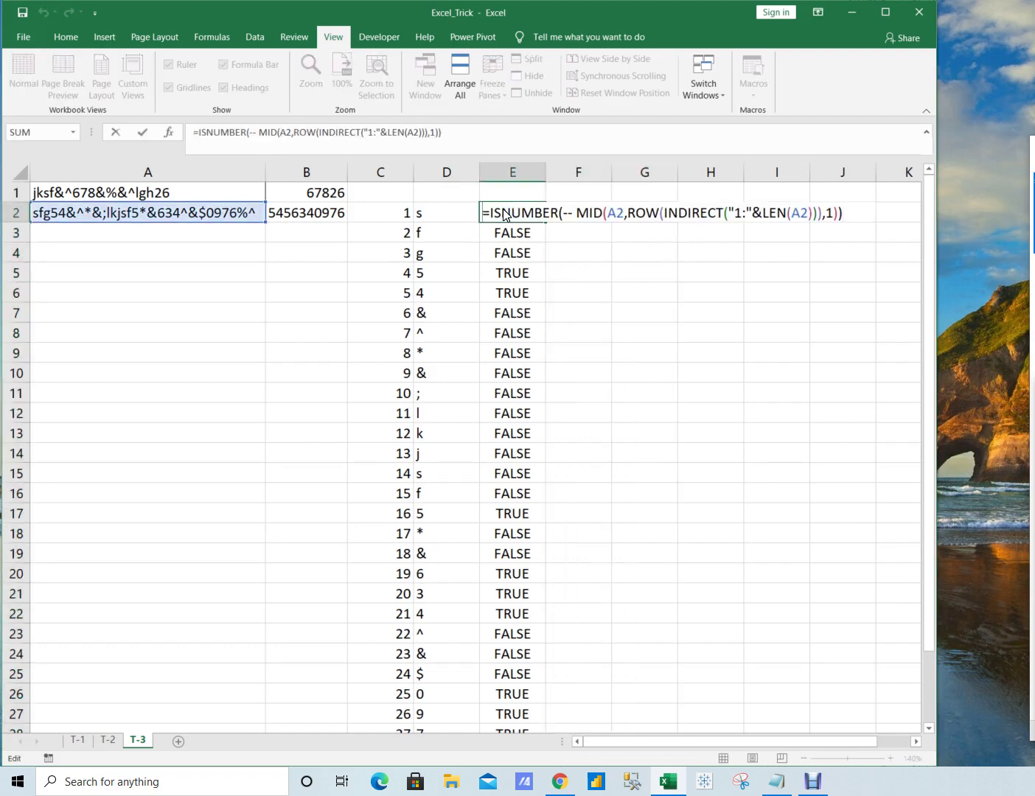
{"action": "key", "text": "shift+Home"}
{"action": "key", "text": "Escape"}
Step: Copy the ROW(INDIRECT("1:"&LEN(A2))) expression from C2 without its equals sign
{"action": "key", "text": "Left"}
{"action": "key", "text": "Left"}
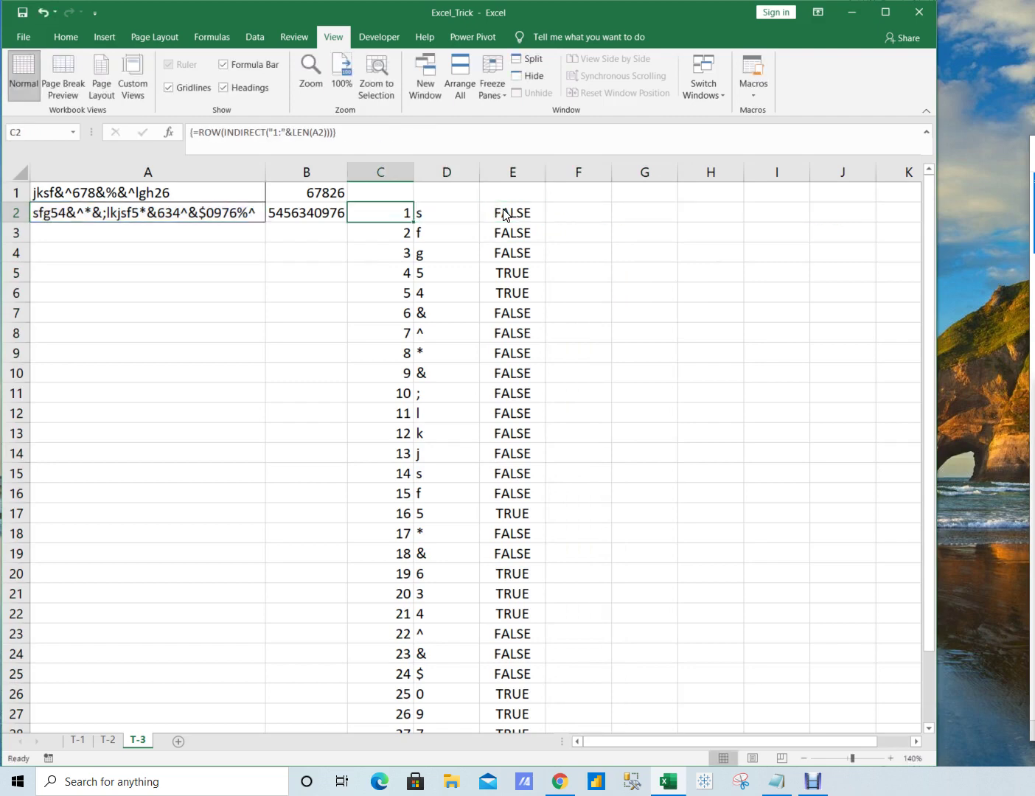
{"action": "key", "text": "F2"}
{"action": "key", "text": "shift+Home"}
{"action": "key", "text": "shift+Right"}
{"action": "key", "text": "ctrl+c"}
{"action": "key", "text": "Escape"}
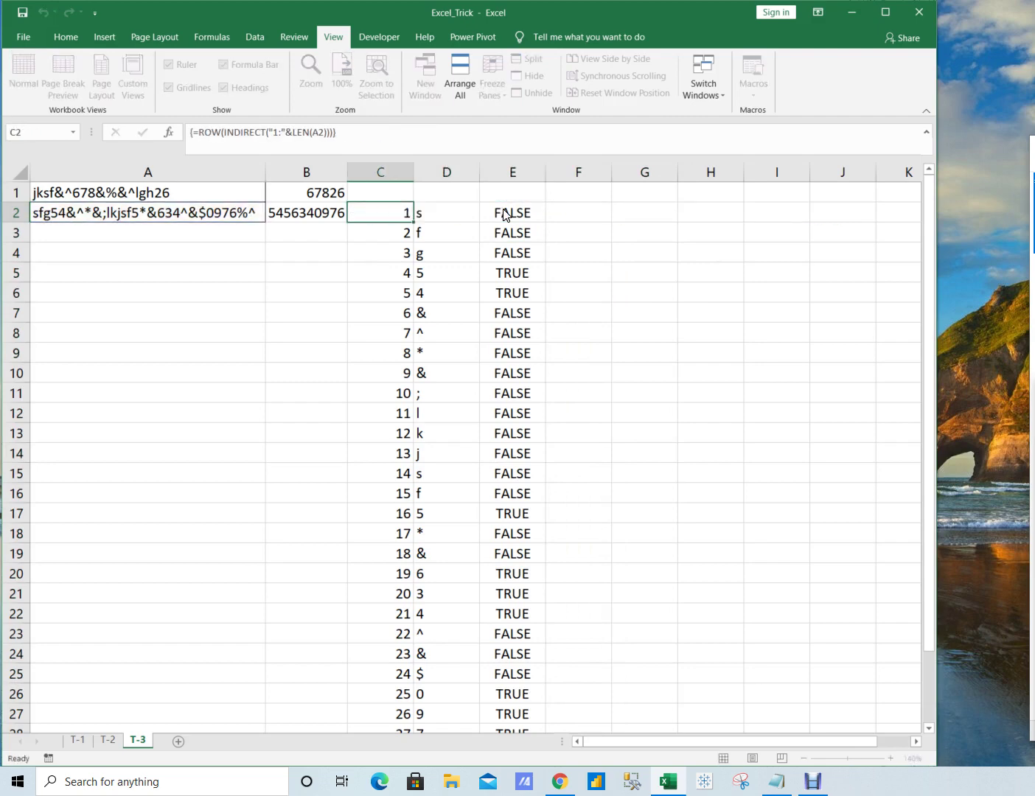
Step: Try to multiply the ISNUMBER formula in E2 by the copied ROW expression
{"action": "key", "text": "Right"}
{"action": "key", "text": "Right"}
{"action": "key", "text": "F2"}
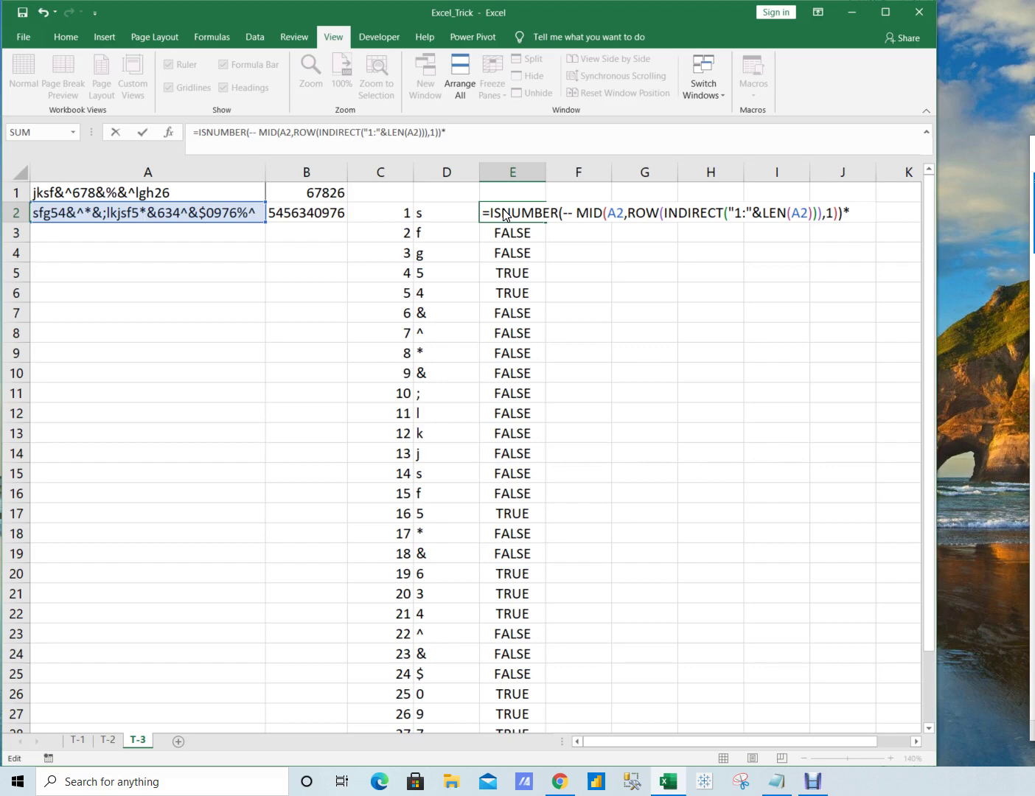
{"action": "key", "text": "ctrl+v"}
{"action": "key", "text": "ctrl+Return"}
{"action": "key", "text": "Right"}
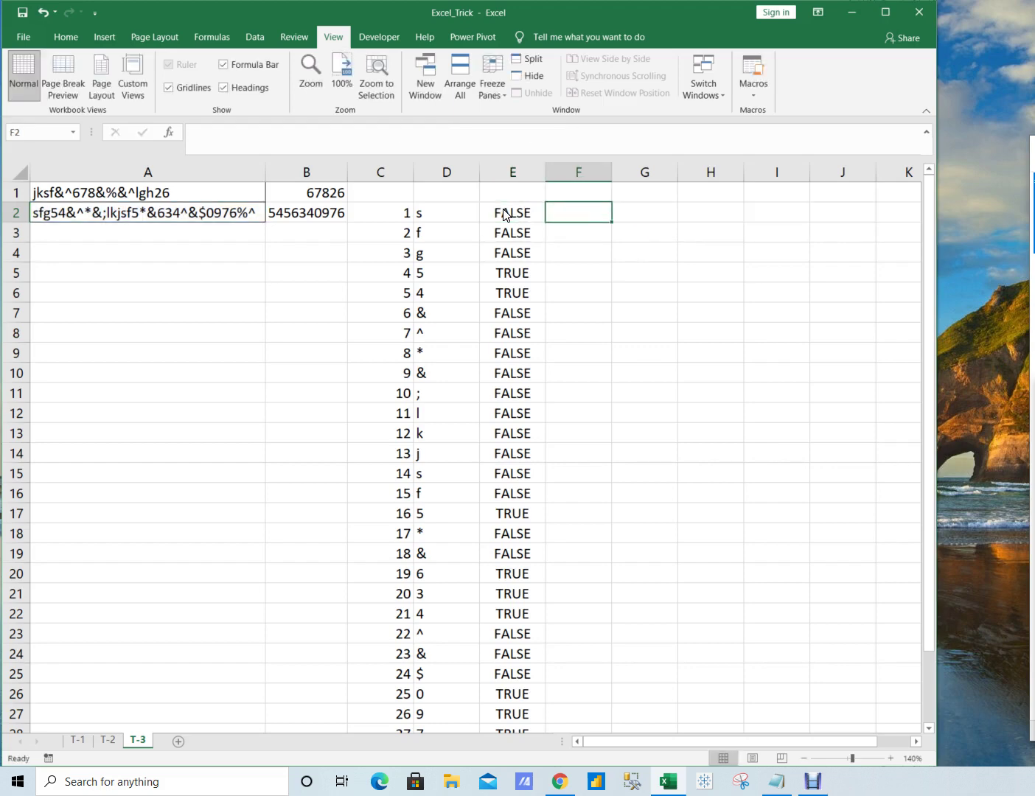
{"action": "type", "text": "="}
{"action": "key", "text": "Left"}
{"action": "key", "text": "Escape"}
{"action": "key", "text": "Left"}
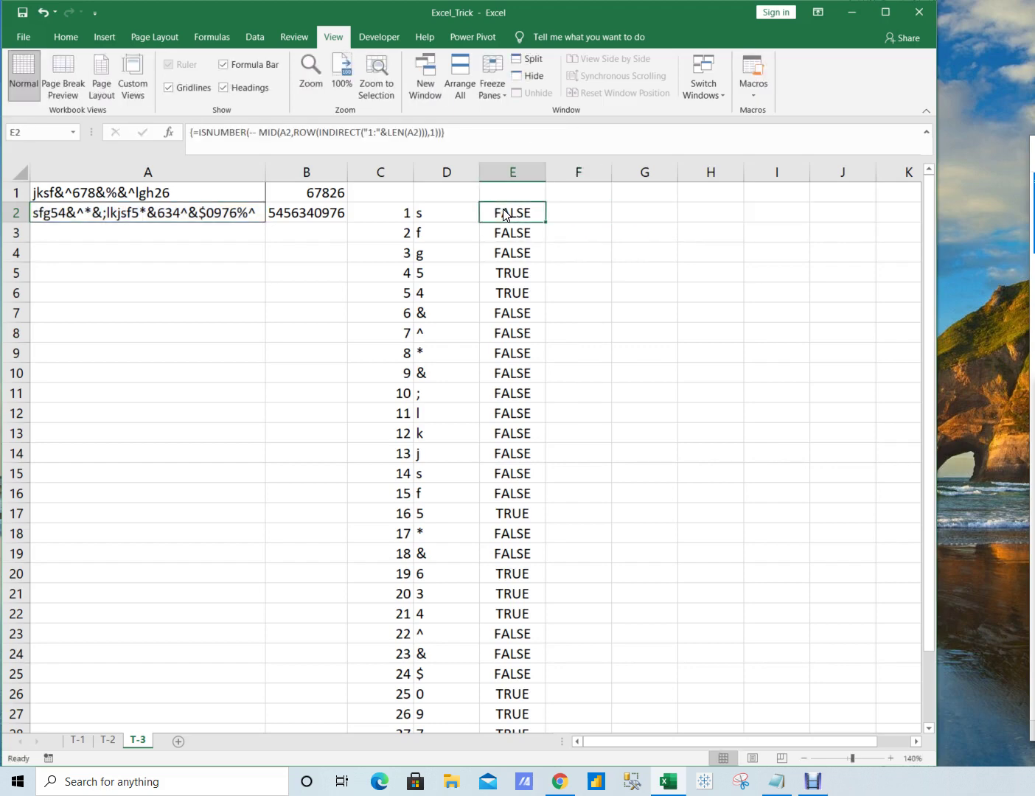
Step: Enter 0 in F2 as the numeric equivalent of the FALSE in E2
{"action": "key", "text": "Right"}
{"action": "type", "text": "0"}
{"action": "key", "text": "Return"}
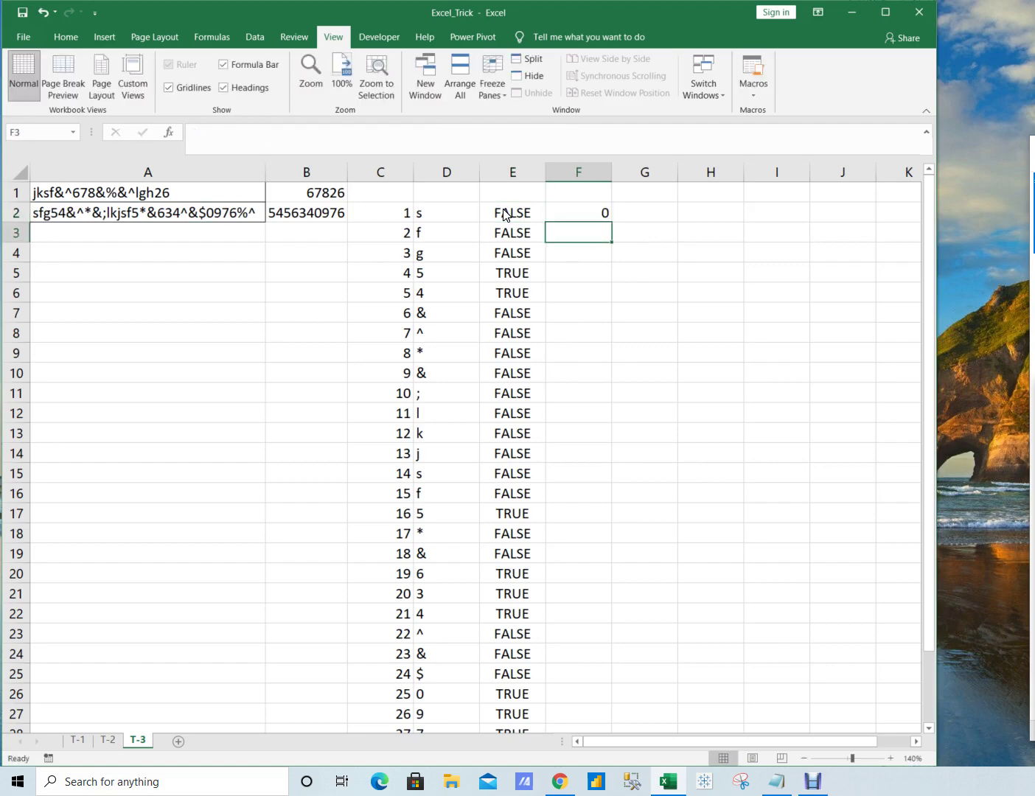
Step: Enter =F2*C2 in G2 to multiply the flag by the position number
{"action": "key", "text": "Up"}
{"action": "key", "text": "Right"}
{"action": "type", "text": "="}
{"action": "key", "text": "Left"}
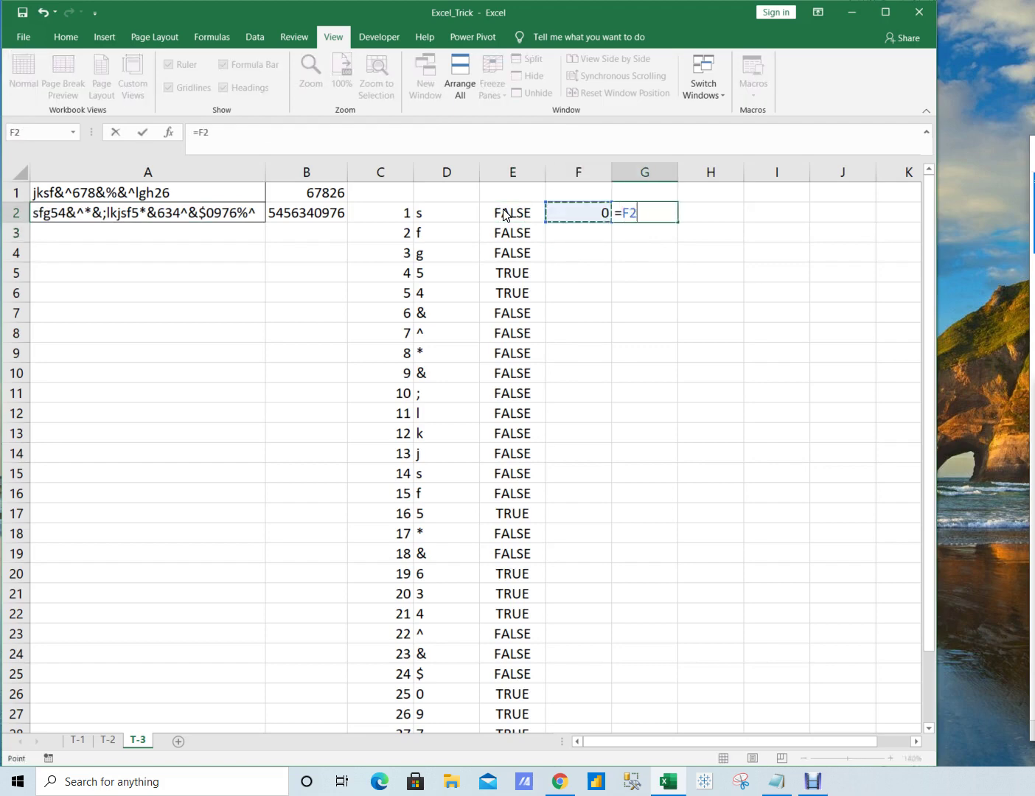
{"action": "type", "text": "*"}
{"action": "key", "text": "Left"}
{"action": "key", "text": "Left"}
{"action": "key", "text": "Left"}
{"action": "key", "text": "Left"}
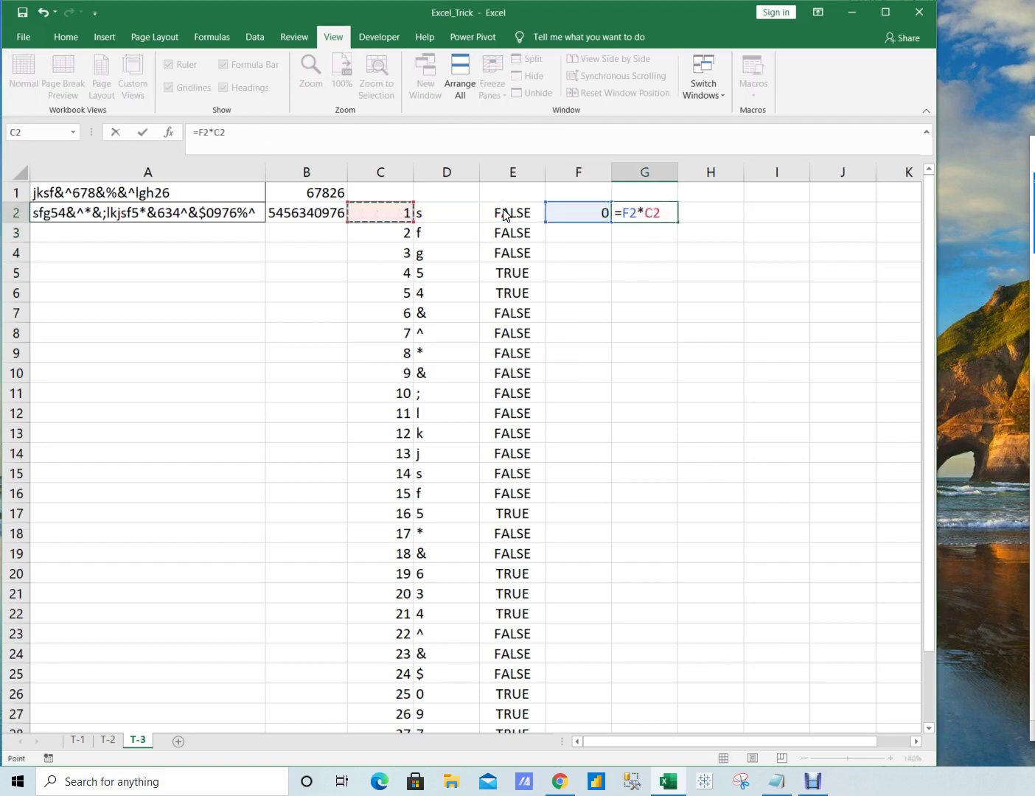
{"action": "key", "text": "Return"}
{"action": "key", "text": "Up"}
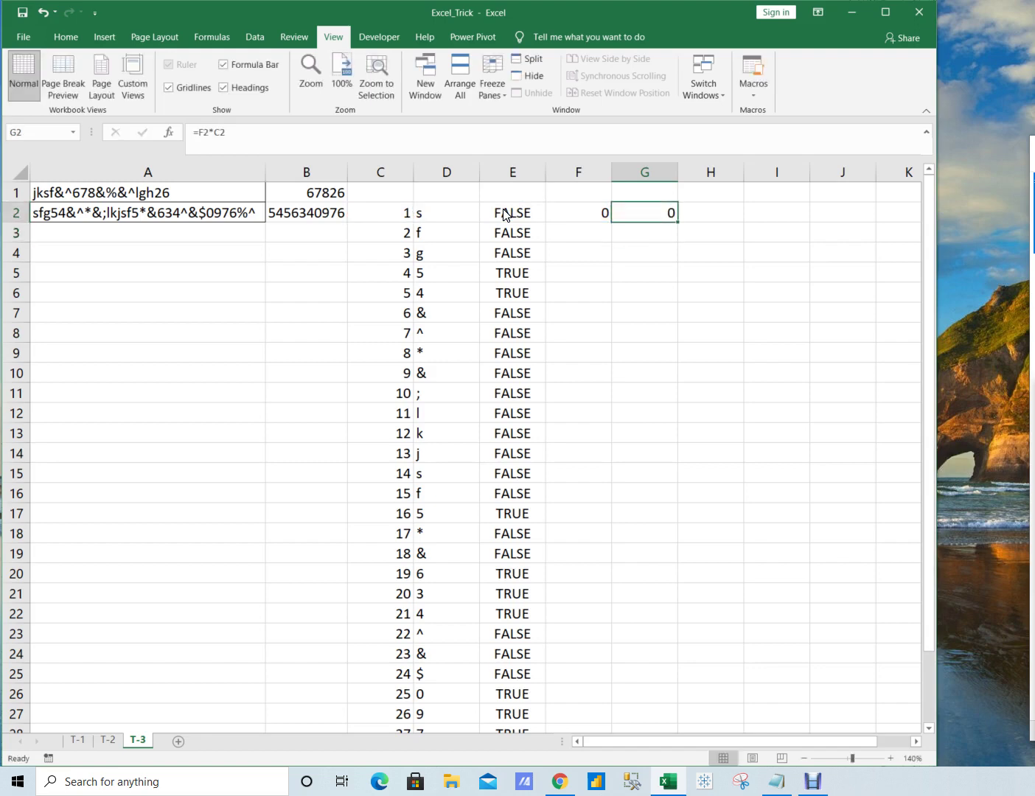
Step: Fill the flag and multiplication formula from F2:G2 down through row 7
{"action": "key", "text": "Left"}
{"action": "key", "text": "shift+Right"}
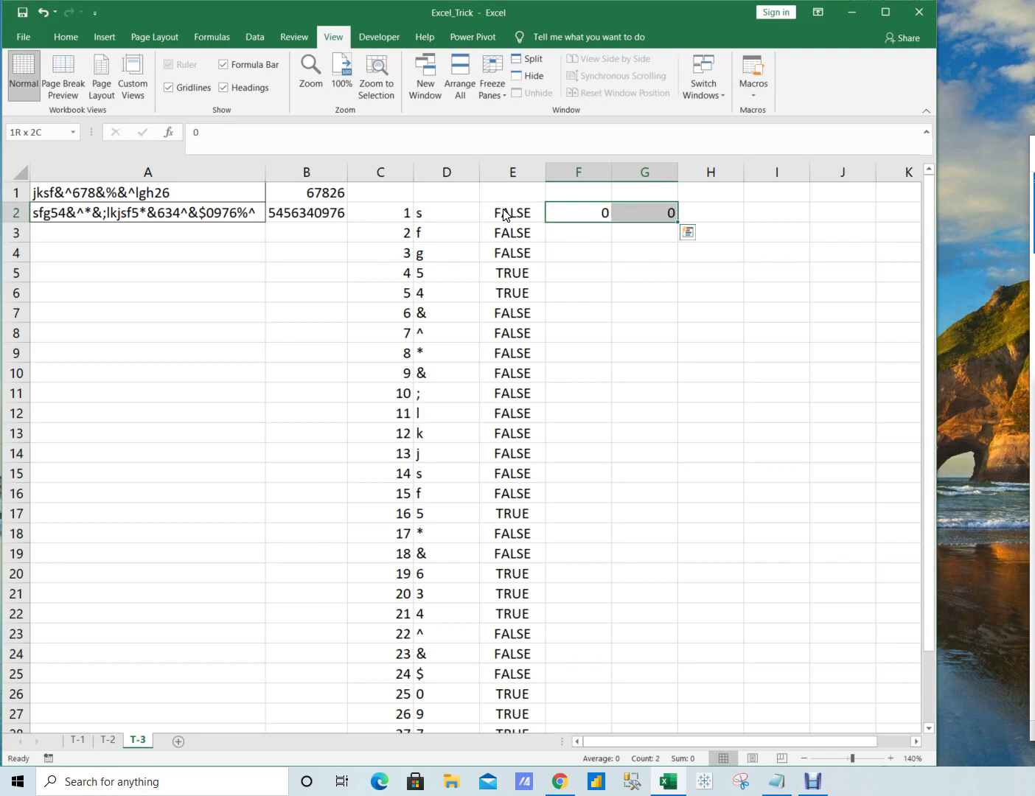
{"action": "key", "text": "shift+Down"}
{"action": "key", "text": "shift+Down"}
{"action": "key", "text": "shift+Down"}
{"action": "key", "text": "shift+Down"}
{"action": "key", "text": "shift+Down"}
{"action": "key", "text": "ctrl+d"}
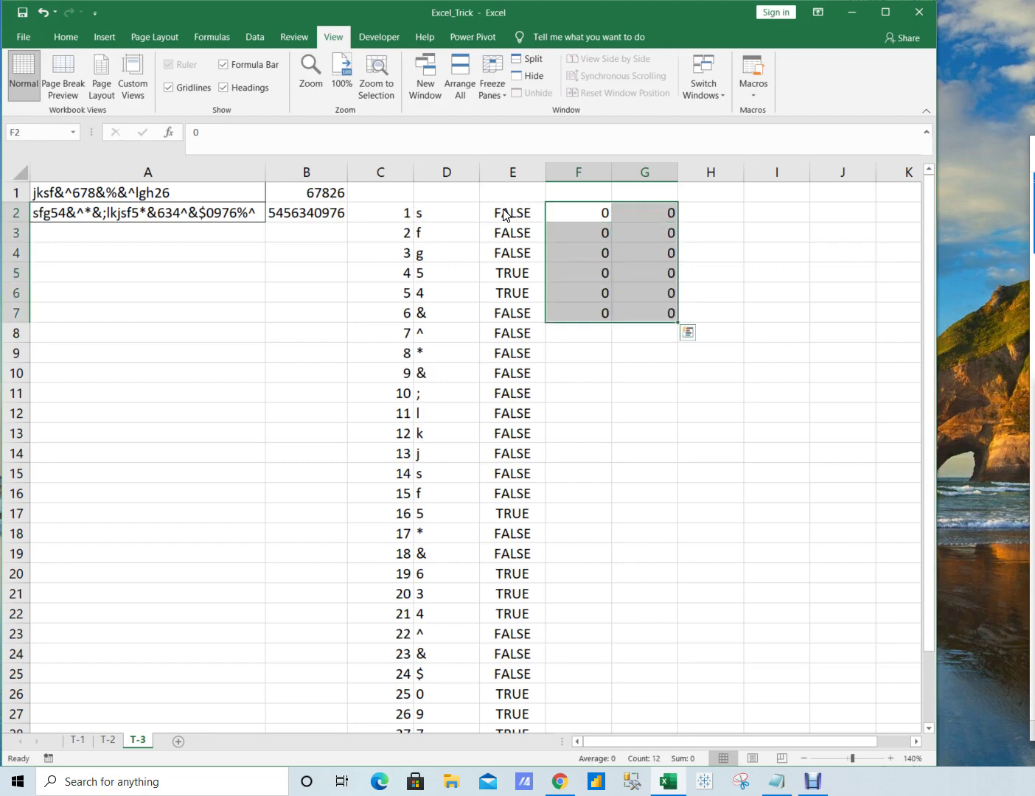
Step: Set F5 and F6 to 1 for the rows marked TRUE
{"action": "key", "text": "ctrl+Down"}
{"action": "key", "text": "Down"}
{"action": "key", "text": "Up"}
{"action": "key", "text": "Up"}
{"action": "key", "text": "Up"}
{"action": "type", "text": "1"}
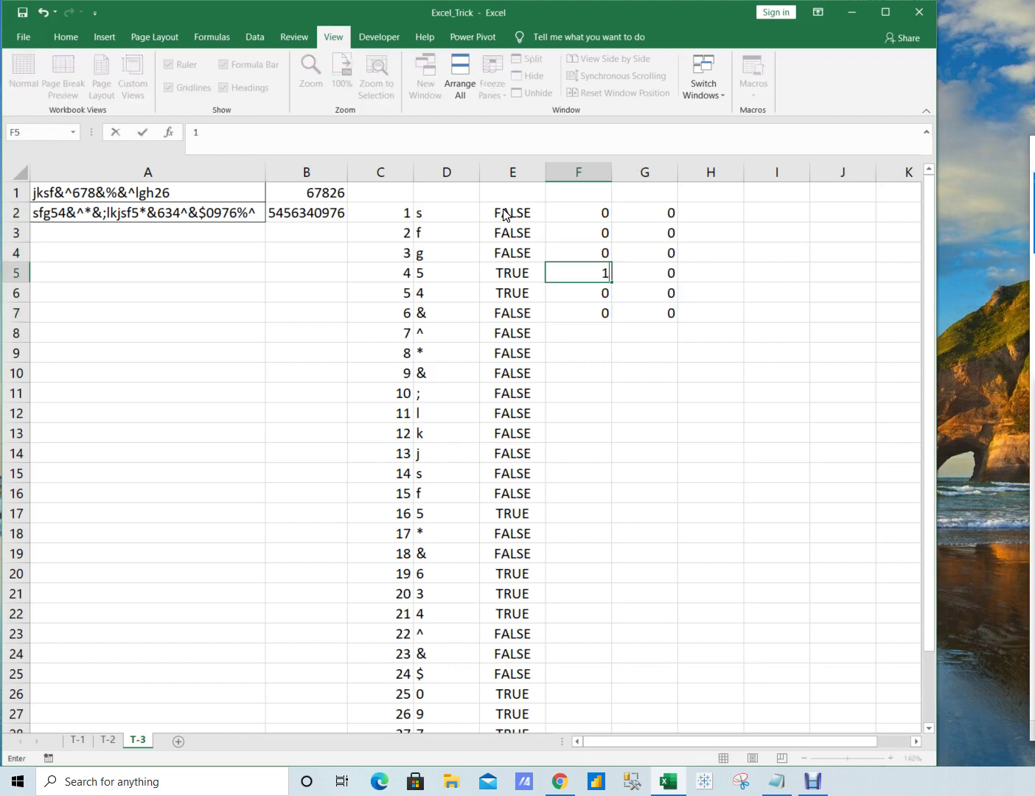
{"action": "key", "text": "Return"}
{"action": "type", "text": "1"}
{"action": "key", "text": "ctrl+Return"}
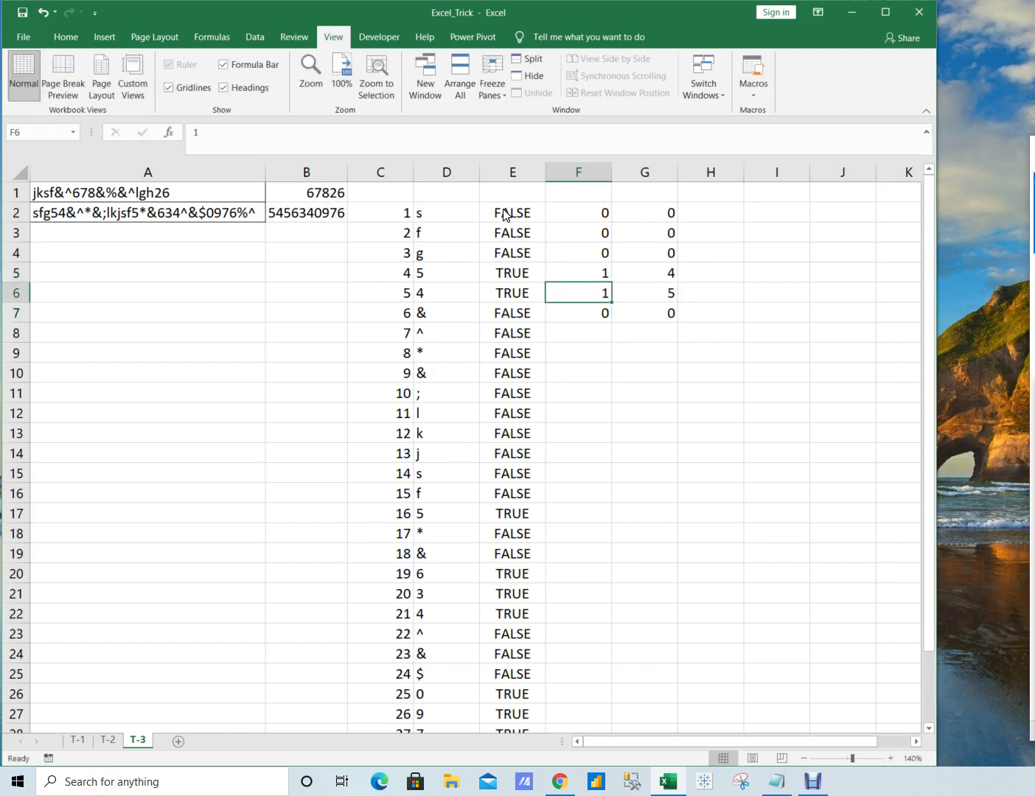
Step: Check the flags in F5:F6 against their products and clear the contents of columns F and G
{"action": "key", "text": "Up"}
{"action": "key", "text": "shift+Down"}
{"action": "key", "text": "Right"}
{"action": "key", "text": "Left"}
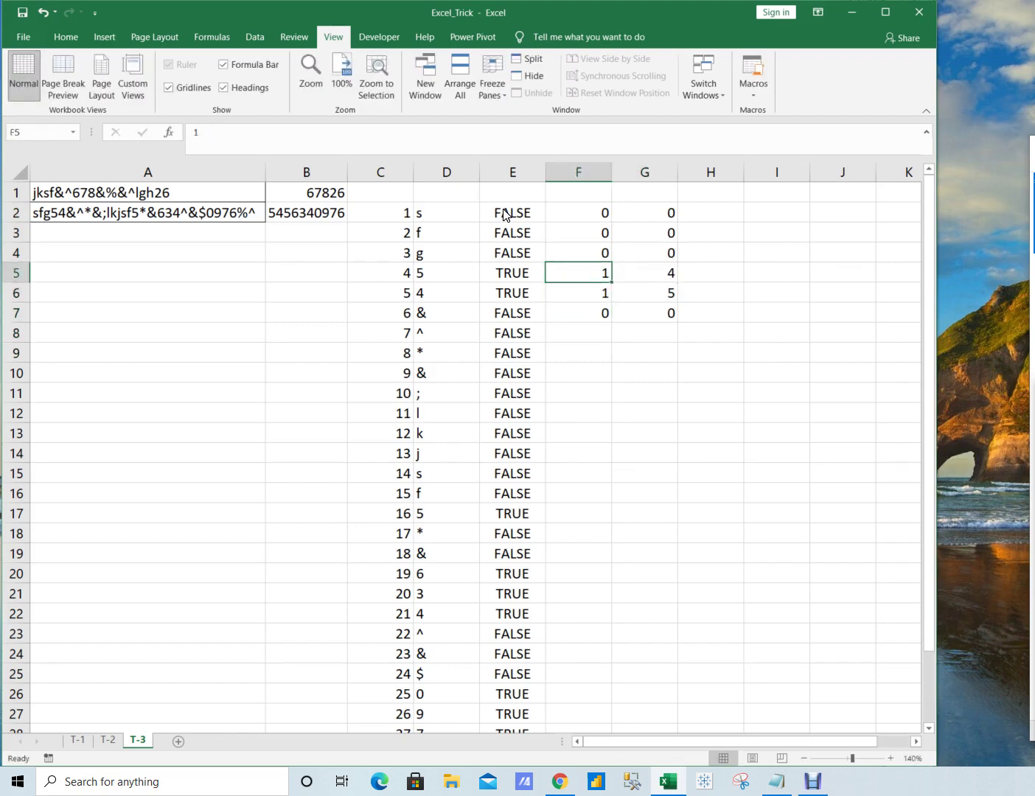
{"action": "key", "text": "ctrl+space"}
{"action": "key", "text": "shift+Right"}
{"action": "key", "text": "Delete"}
Step: Review the complete ISNUMBER expression in E2, leaving the formula as it is
{"action": "key", "text": "Left"}
{"action": "key", "text": "Up"}
{"action": "key", "text": "Up"}
{"action": "key", "text": "Up"}
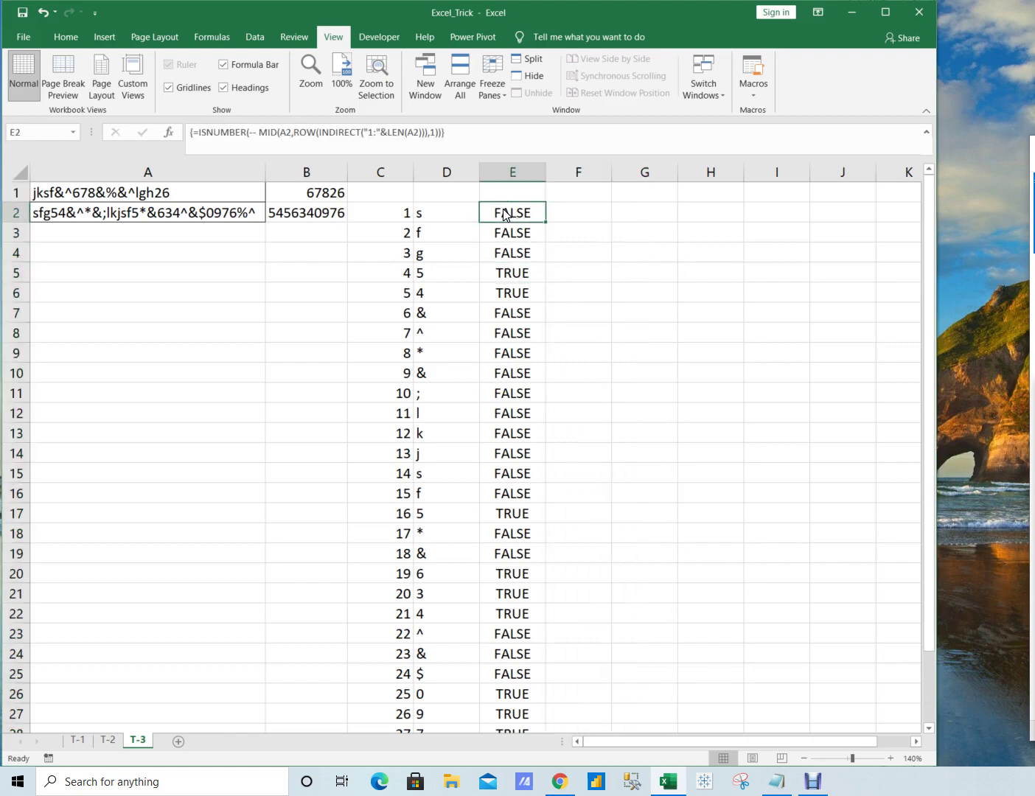
{"action": "key", "text": "F2"}
{"action": "key", "text": "shift+Home"}
{"action": "key", "text": "shift+Right"}
{"action": "key", "text": "Home"}
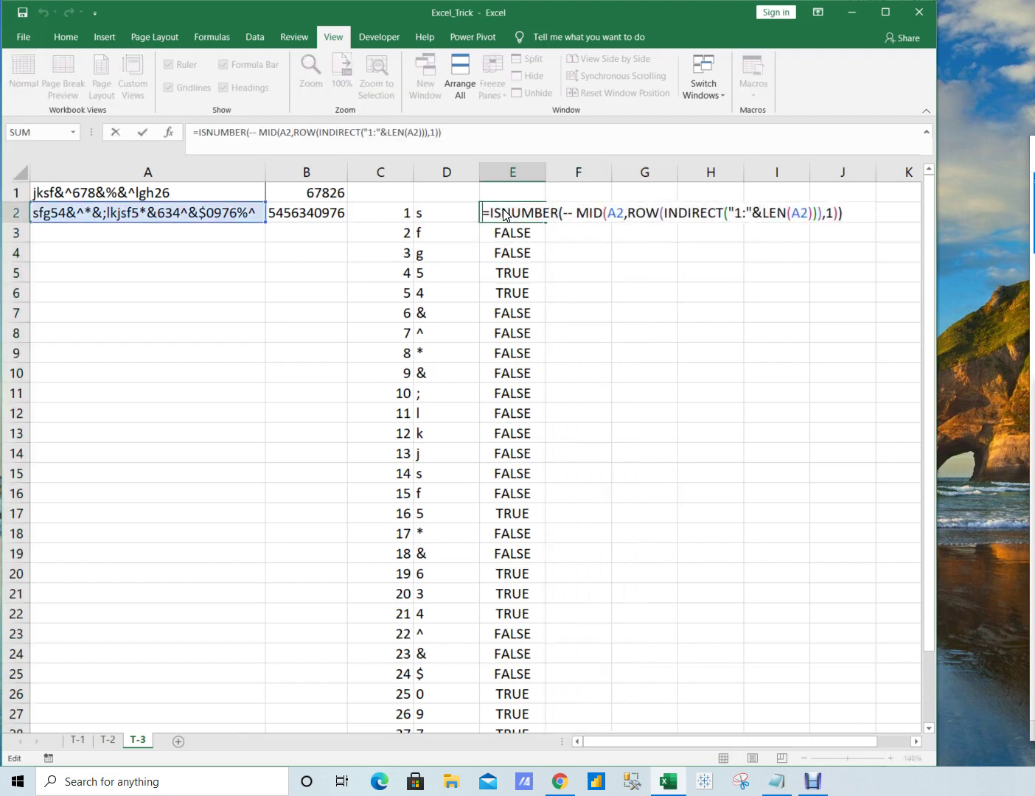
{"action": "key", "text": "Escape"}
Step: Copy the ROW(INDIRECT("1:"&LEN(A2))) expression from C2 again, leaving the cell's formula intact
{"action": "key", "text": "Left"}
{"action": "key", "text": "Left"}
{"action": "key", "text": "F2"}
{"action": "key", "text": "shift+Home"}
{"action": "key", "text": "shift+Right"}
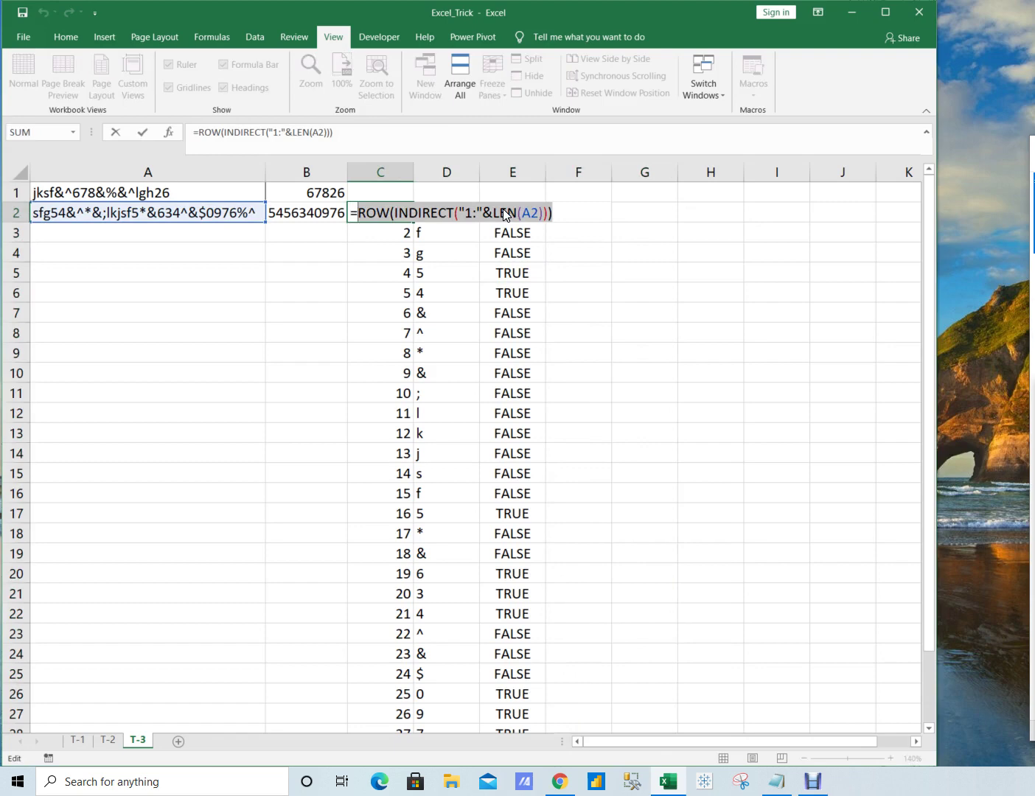
{"action": "key", "text": "Return"}
{"action": "key", "text": "Tab"}
{"action": "key", "text": "Return"}
Step: Append *ROW(INDIRECT("1:"&LEN(A2))) to the ISNUMBER formula in E2 and enter it as an array formula
{"action": "key", "text": "Right"}
{"action": "key", "text": "Right"}
{"action": "key", "text": "F2"}
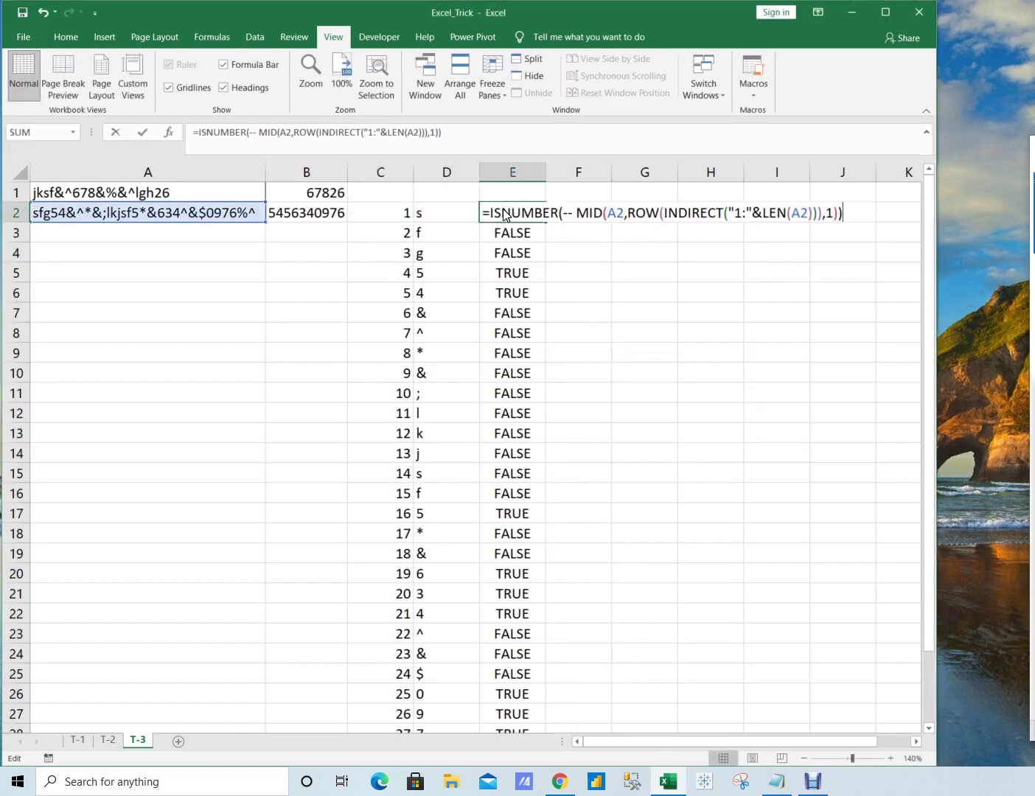
{"action": "type", "text": "*"}
{"action": "key", "text": "ctrl+v"}
{"action": "key", "text": "ctrl+shift+Return"}
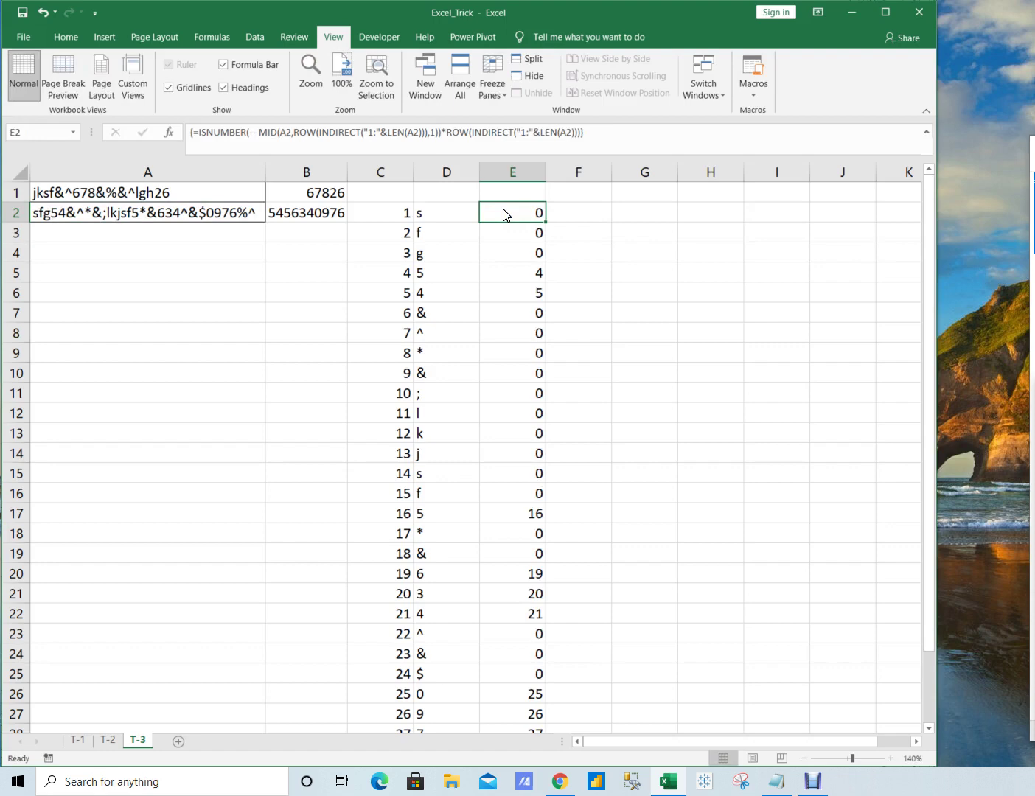
Step: Examine the products in E2:E6, comparing the non-digit rows with the digit rows
{"action": "key", "text": "Down"}
{"action": "key", "text": "Down"}
{"action": "key", "text": "Down"}
{"action": "key", "text": "Up"}
{"action": "key", "text": "Up"}
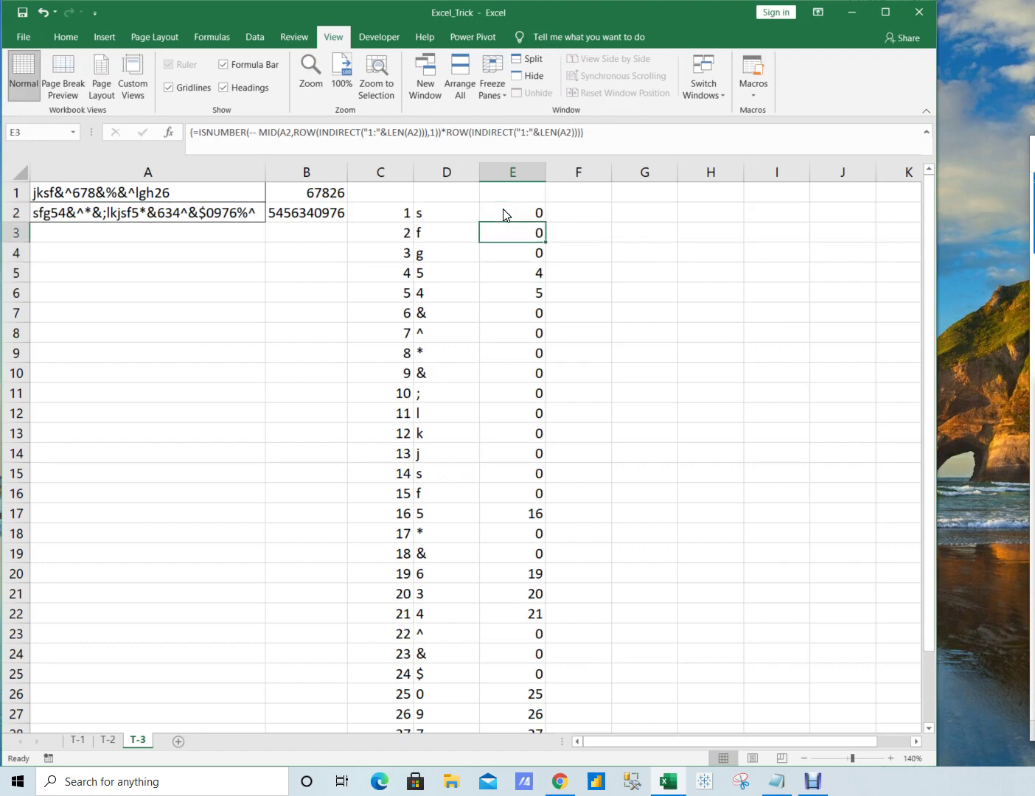
{"action": "key", "text": "Down"}
{"action": "key", "text": "Down"}
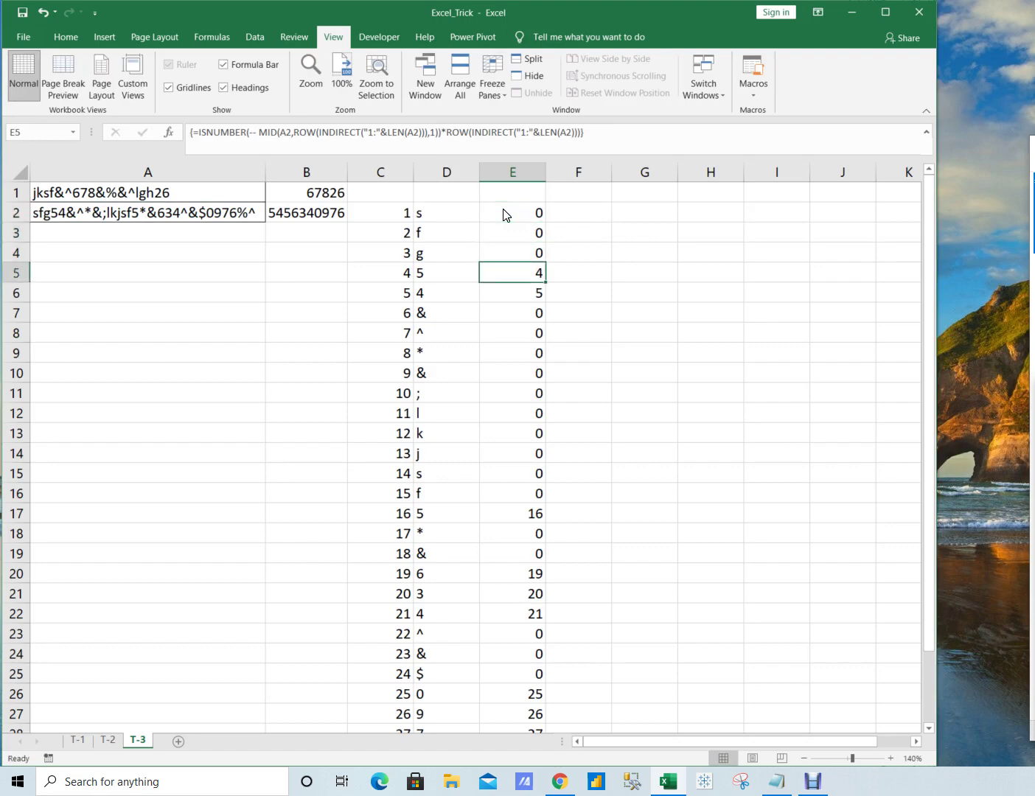
{"action": "key", "text": "shift+Down"}
{"action": "key", "text": "Up"}
{"action": "key", "text": "Up"}
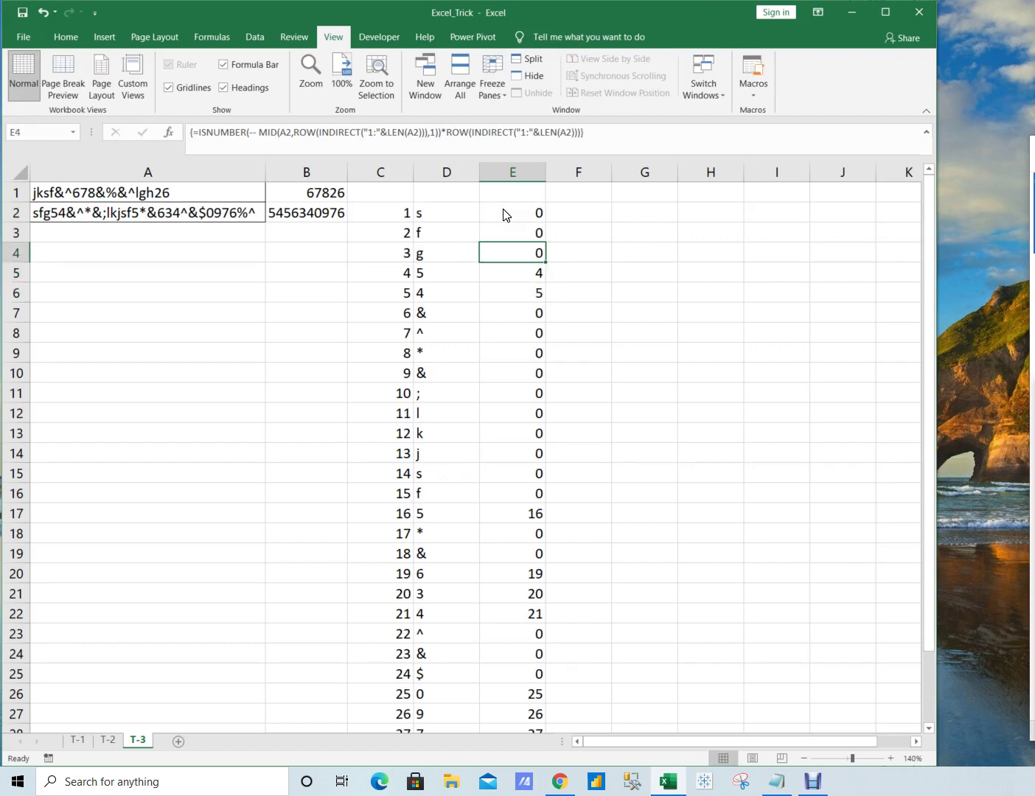
Step: Check the extent of column E's results and compare E5 with the position number in C5
{"action": "key", "text": "ctrl+Down"}
{"action": "key", "text": "ctrl+Up"}
{"action": "key", "text": "ctrl+Up"}
{"action": "key", "text": "Down"}
{"action": "key", "text": "Down"}
{"action": "key", "text": "Down"}
{"action": "key", "text": "Down"}
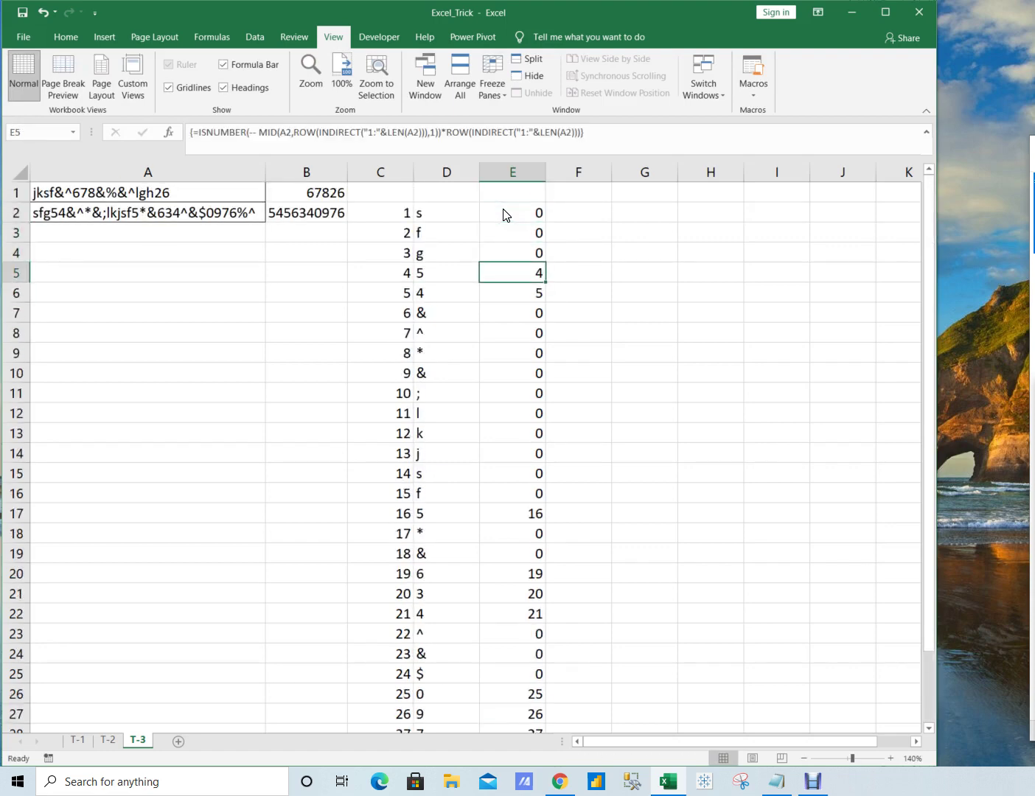
{"action": "key", "text": "Left"}
{"action": "key", "text": "Left"}
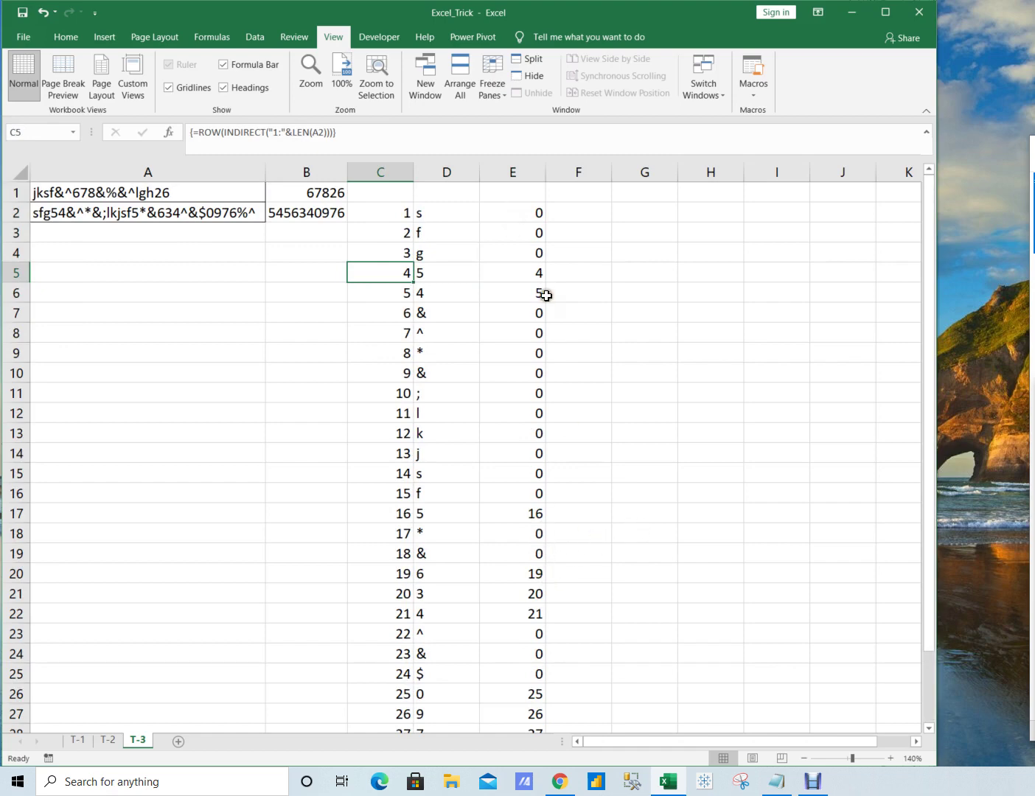
Step: Compare the products in E5:E6 with the source text in A2 and the position numbers in C5:C6
{"action": "left_click", "coordinate": [516, 274]}
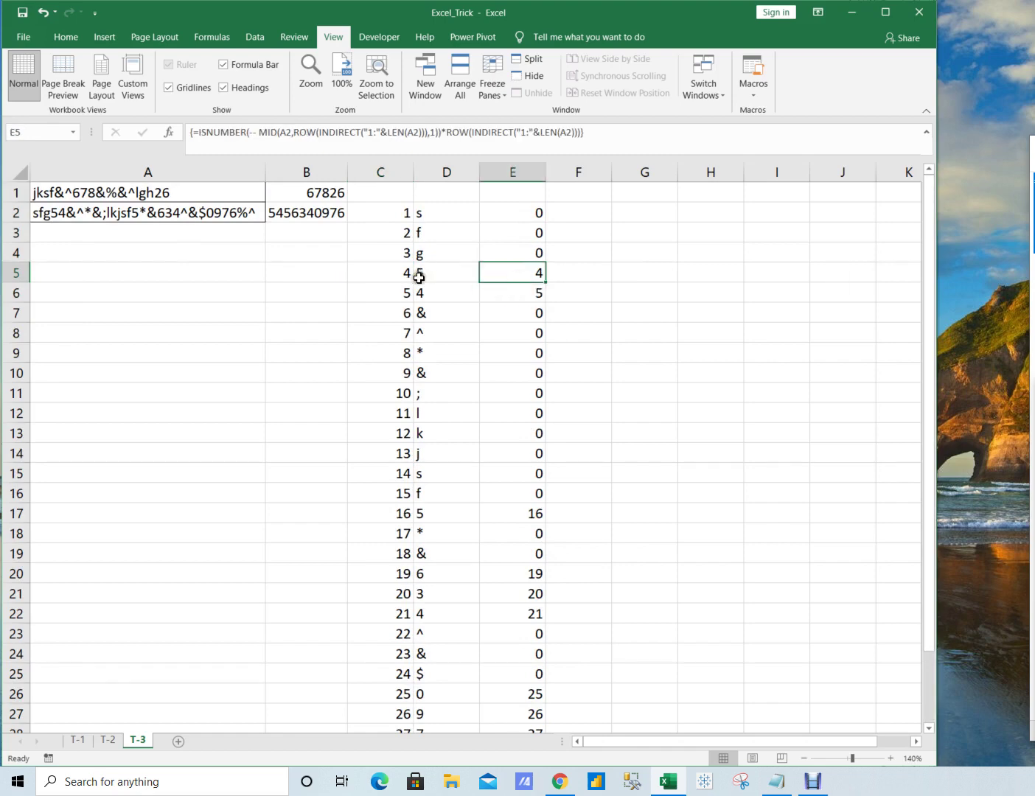
{"action": "left_click", "coordinate": [120, 208]}
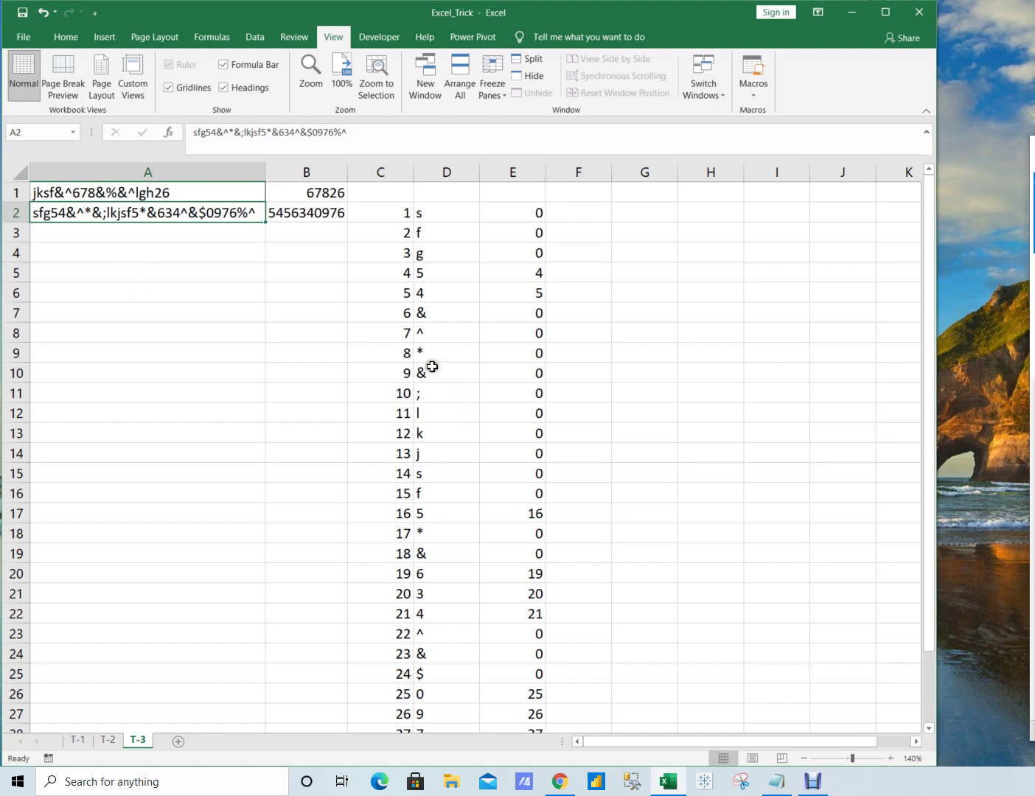
{"action": "left_click", "coordinate": [523, 281]}
{"action": "left_click", "coordinate": [518, 296]}
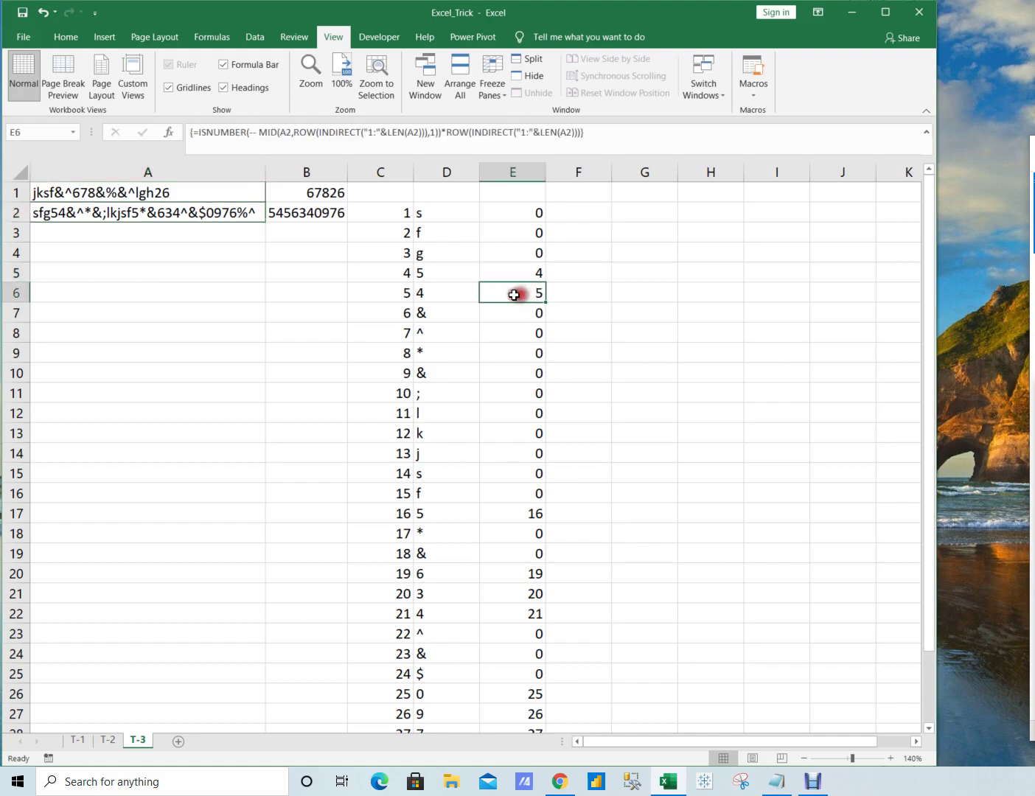
{"action": "left_click_drag", "start_coordinate": [407, 272], "coordinate": [405, 296]}
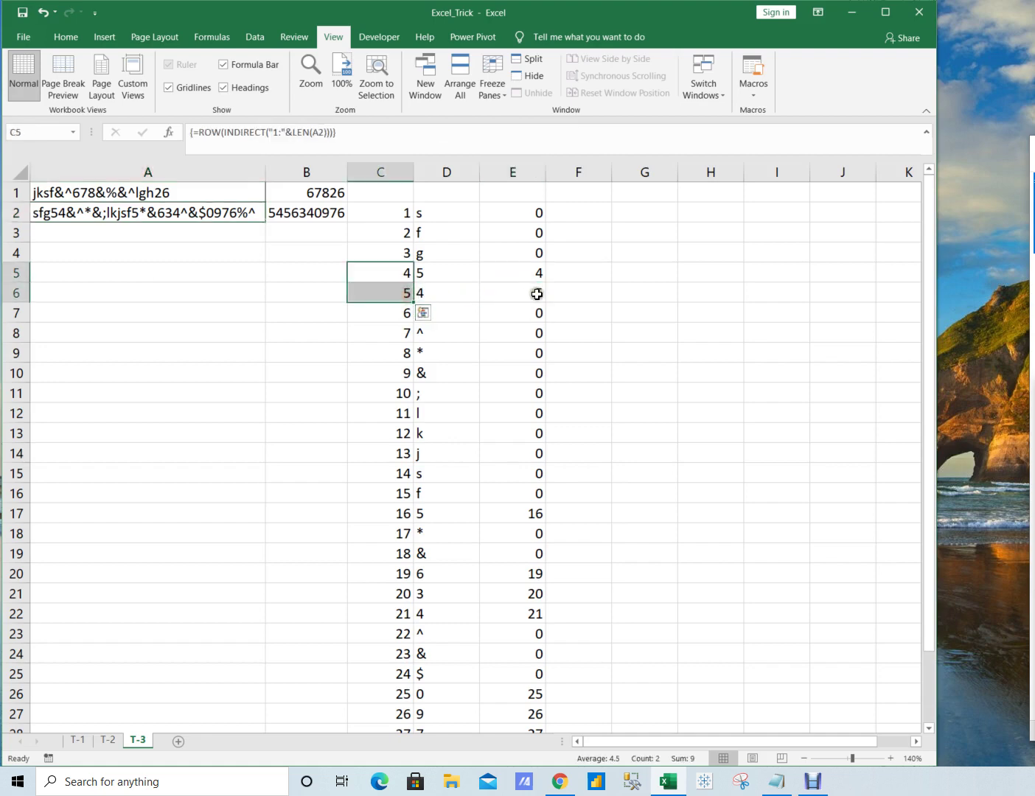
Step: Examine the non-digit rows C7:E16 and the next digit with its product in D17:E17
{"action": "left_click_drag", "start_coordinate": [531, 278], "coordinate": [411, 487]}
{"action": "scroll", "coordinate": [426, 395], "scroll_direction": "down", "scroll_amount": 1}
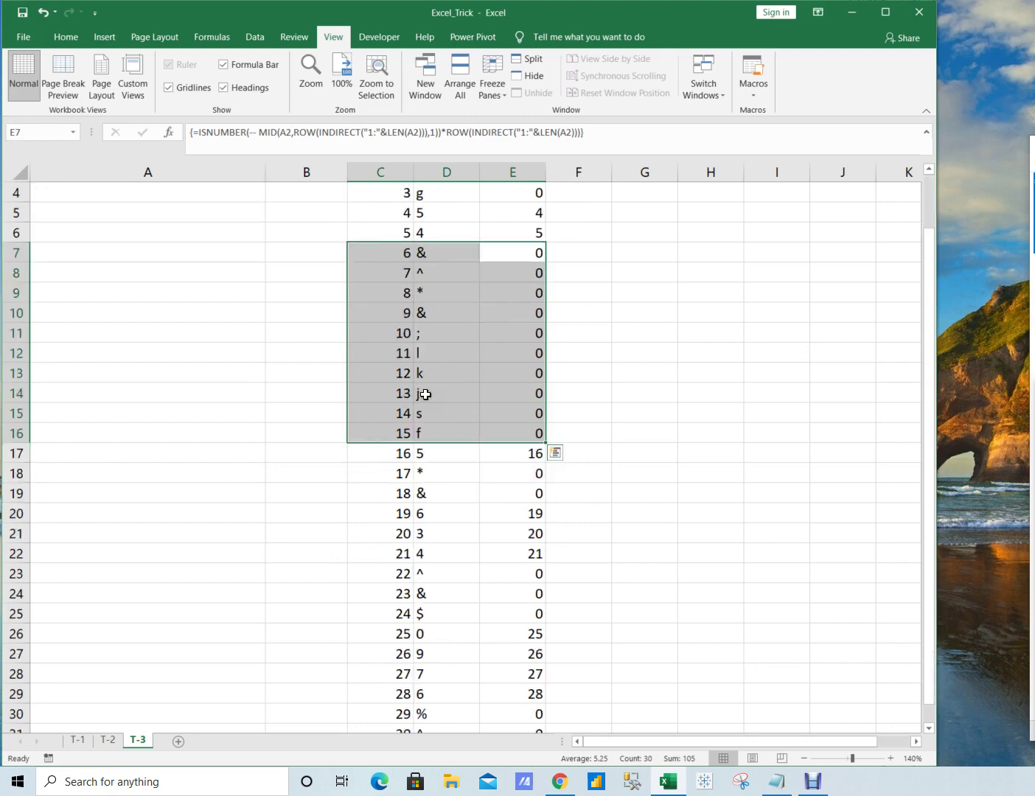
{"action": "left_click_drag", "start_coordinate": [511, 457], "coordinate": [450, 460]}
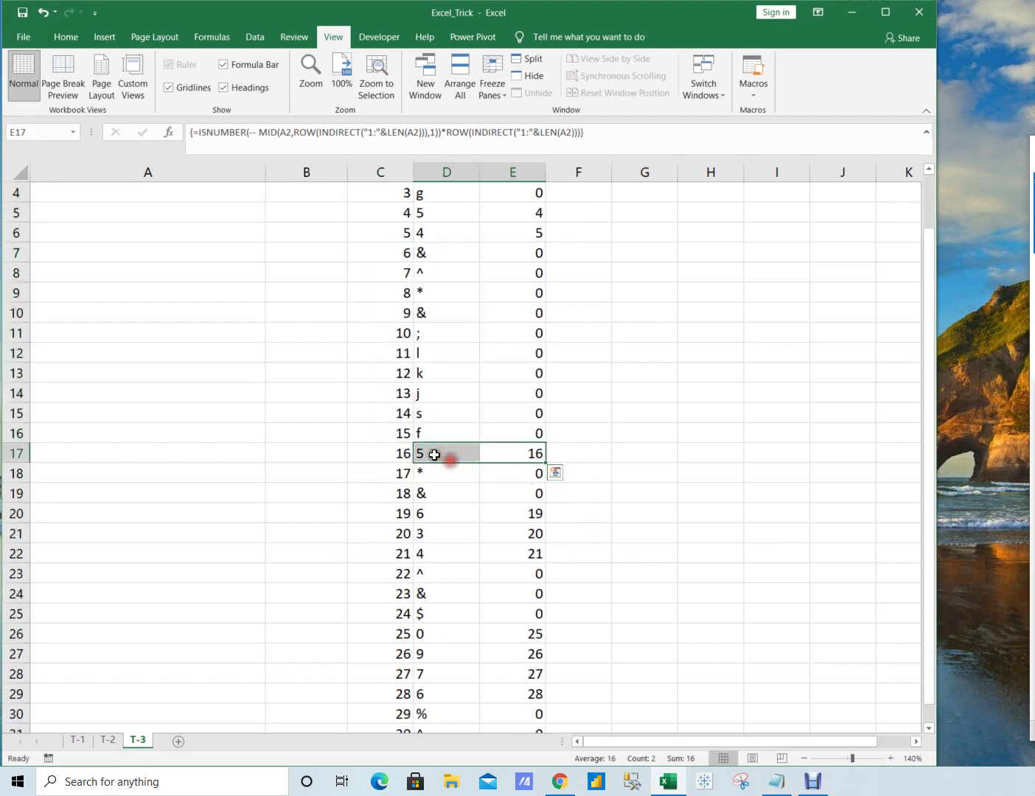
{"action": "left_click", "coordinate": [434, 454]}
{"action": "scroll", "coordinate": [434, 455], "scroll_direction": "up", "scroll_amount": 1}
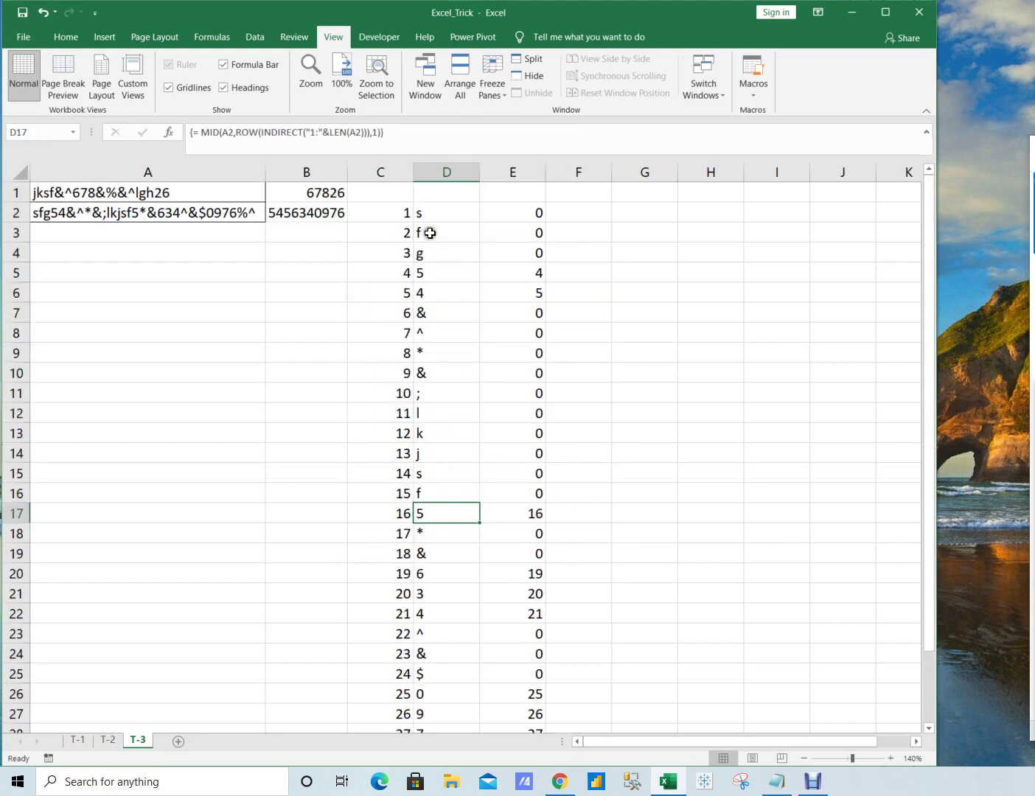
Step: Compare the split characters in column D with the original text string in A2
{"action": "left_click_drag", "start_coordinate": [422, 213], "coordinate": [418, 587]}
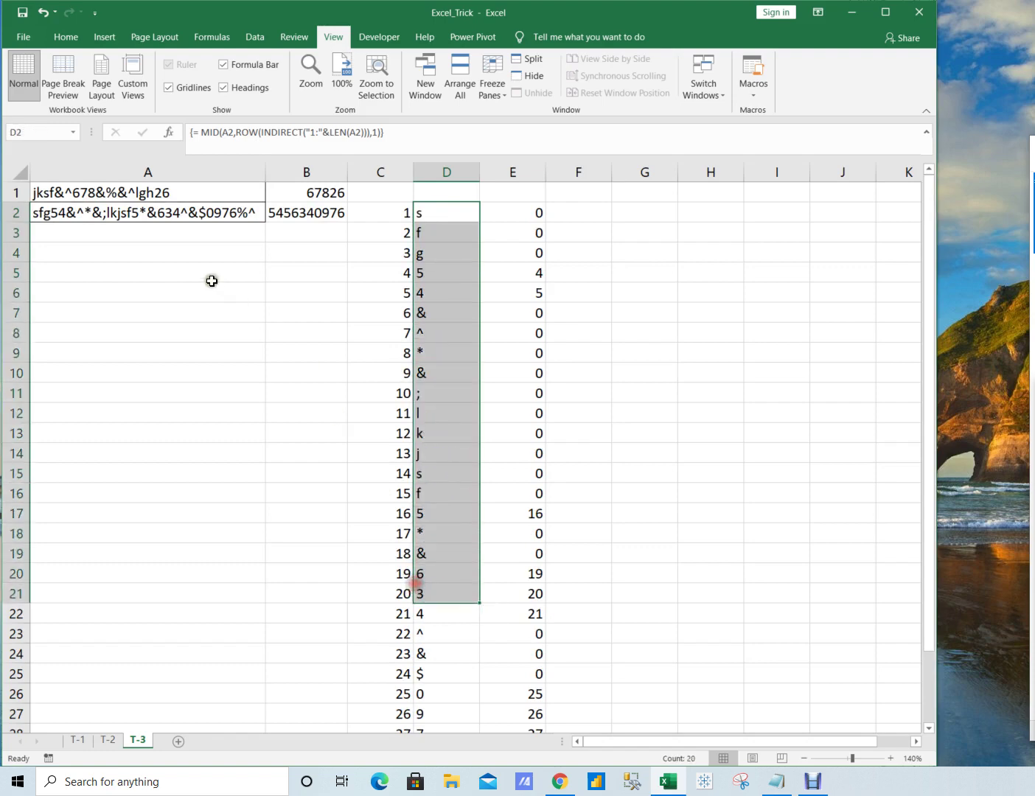
{"action": "left_click", "coordinate": [145, 218]}
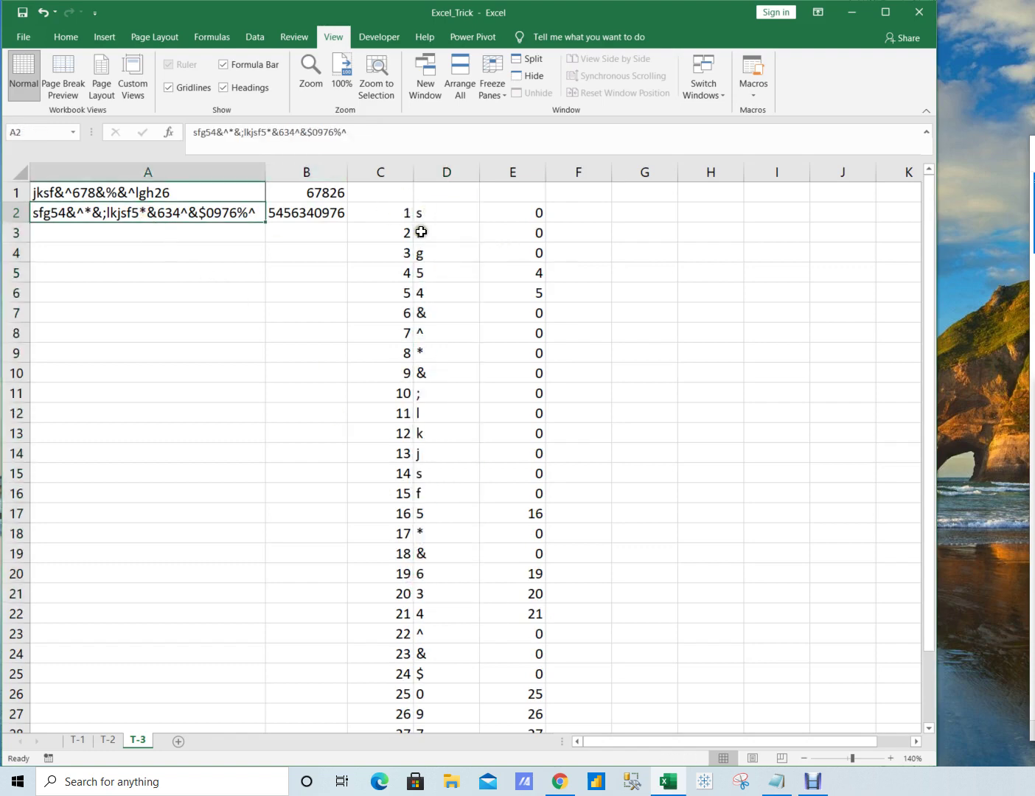
{"action": "left_click_drag", "start_coordinate": [419, 213], "coordinate": [439, 425]}
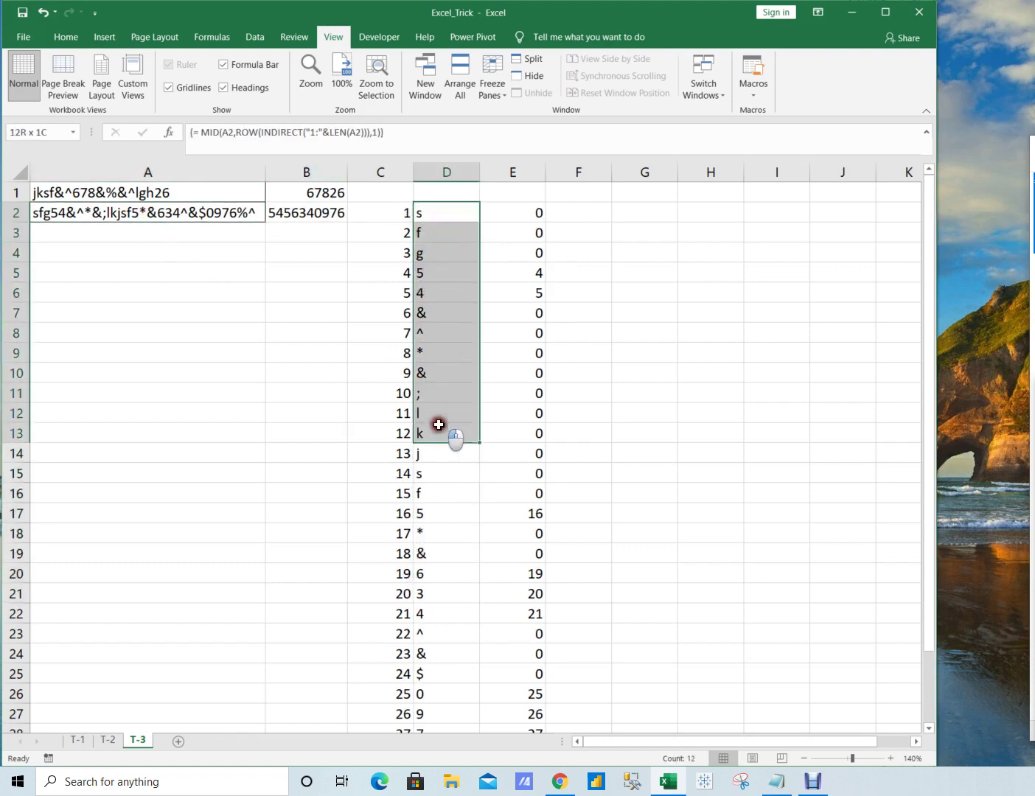
{"action": "left_click", "coordinate": [427, 230]}
{"action": "left_click", "coordinate": [514, 200]}
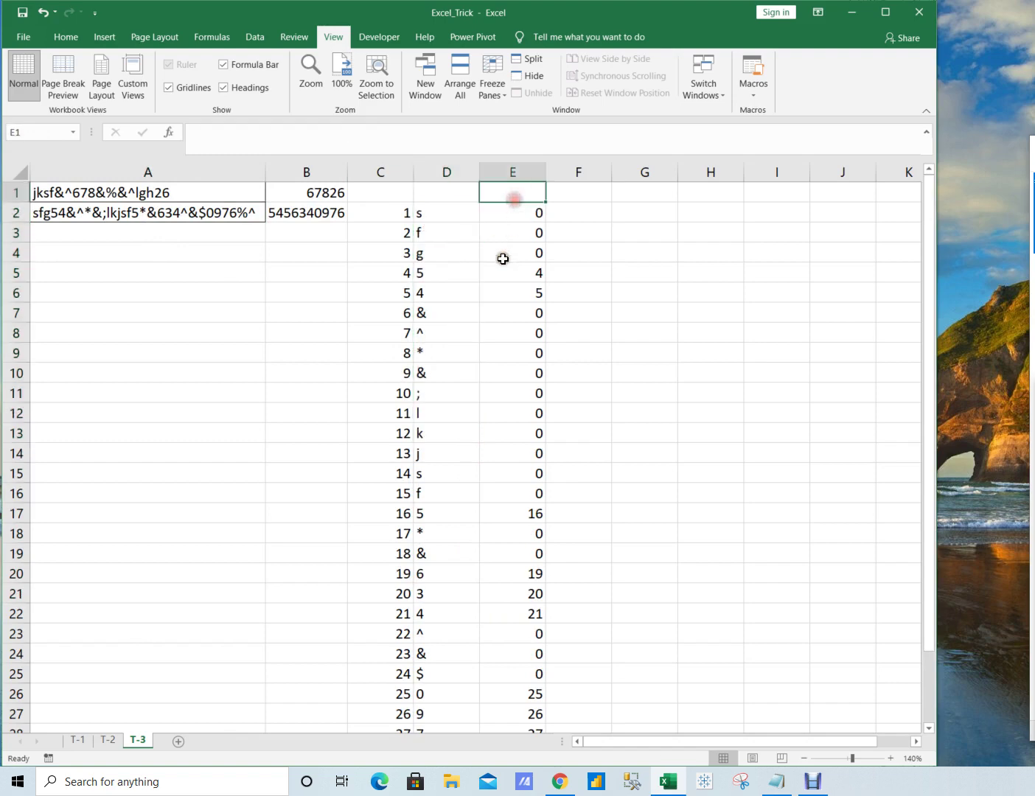
Step: Copy the results in E2:E31 and paste them as values only into column G starting at G2
{"action": "left_click", "coordinate": [510, 214]}
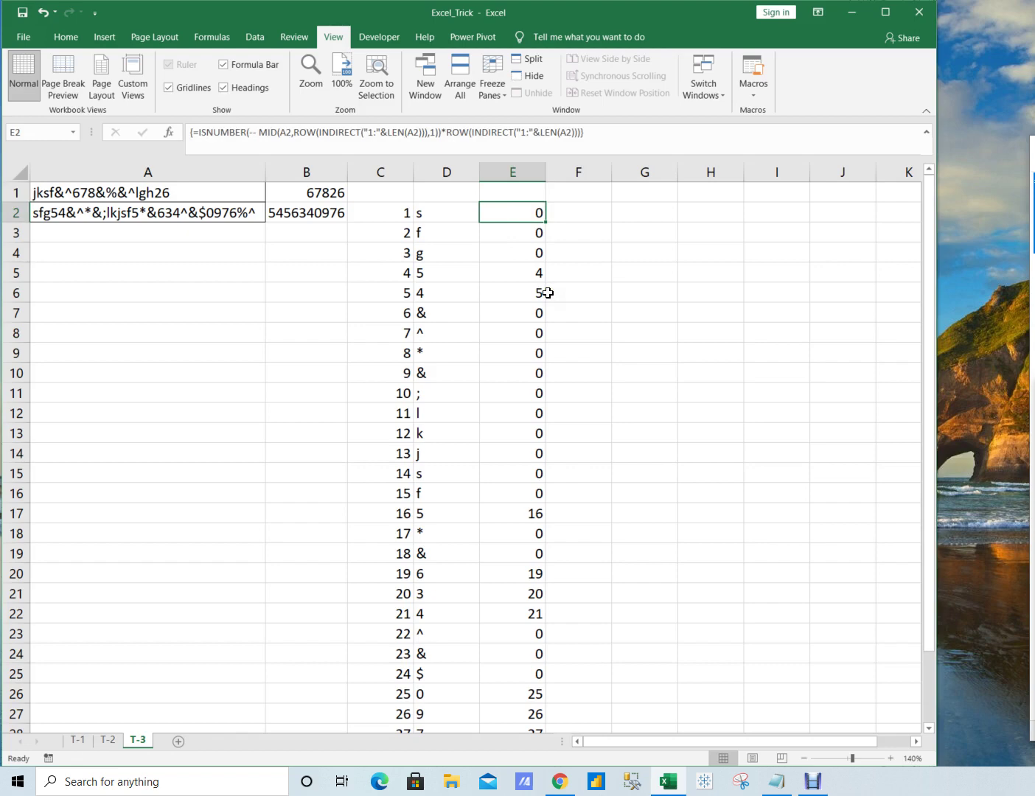
{"action": "key", "text": "Right"}
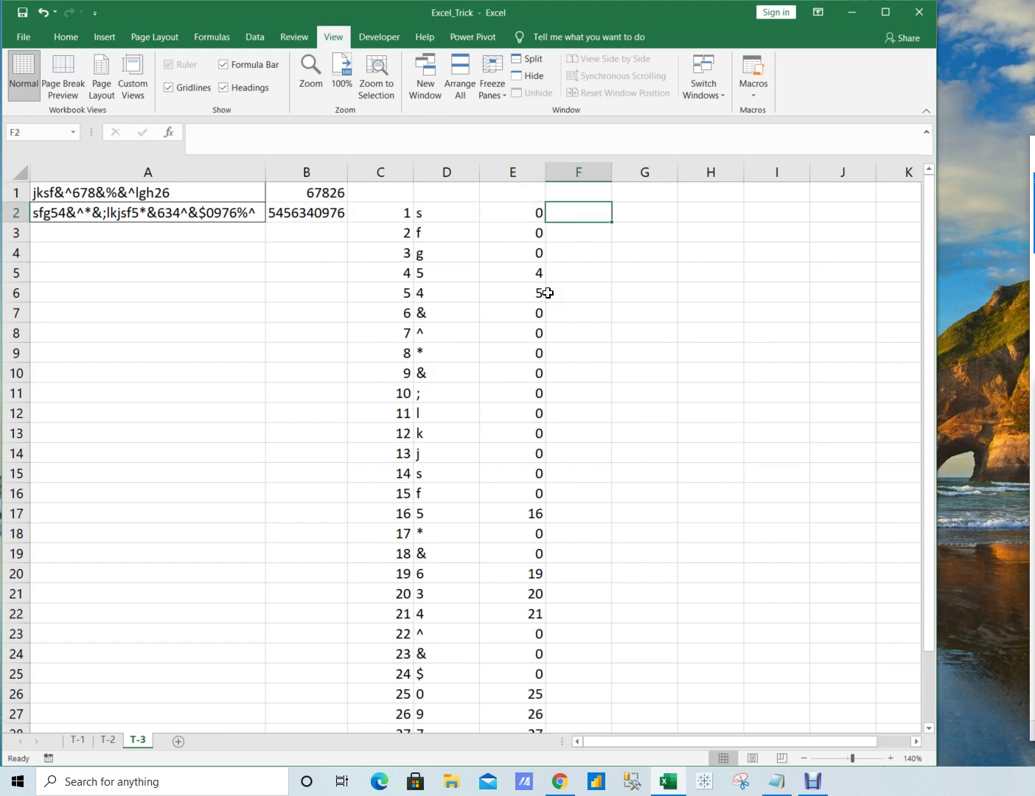
{"action": "key", "text": "Left"}
{"action": "key", "text": "ctrl+shift+Down"}
{"action": "key", "text": "ctrl+c"}
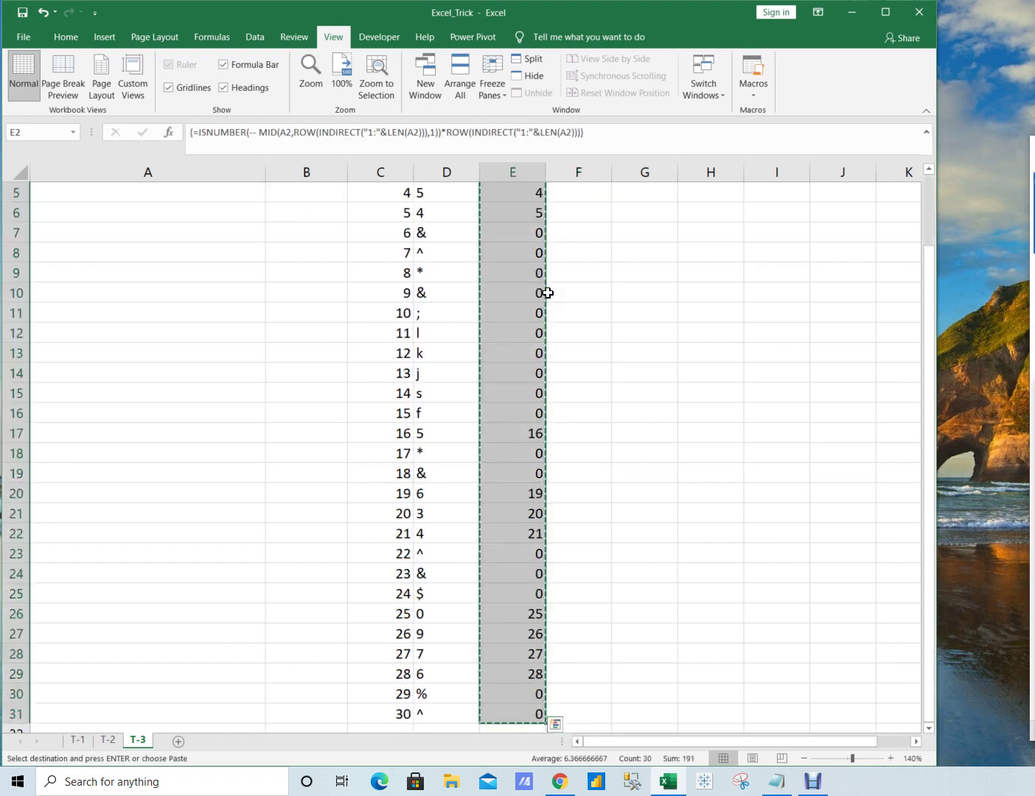
{"action": "key", "text": "Right"}
{"action": "key", "text": "Right"}
{"action": "key", "text": "ctrl+alt+v"}
{"action": "key", "text": "v"}
{"action": "key", "text": "Return"}
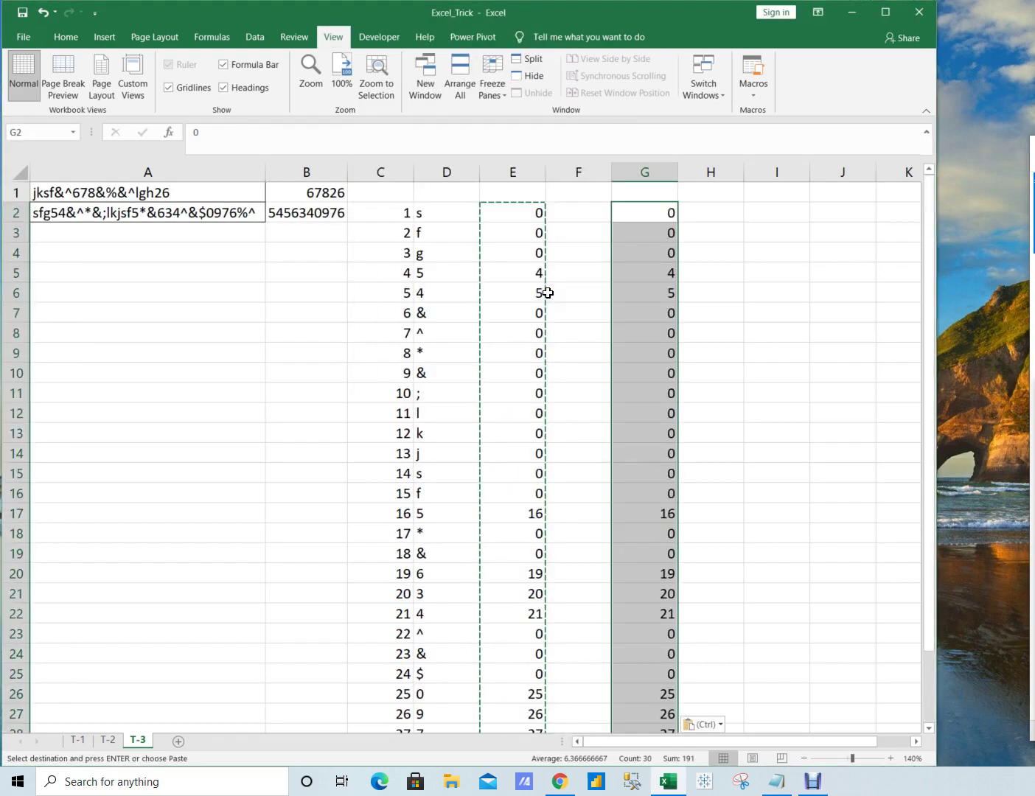
Step: Enter the header "Data" in G1 and add a filter to that column
{"action": "key", "text": "Up"}
{"action": "key", "text": "Escape"}
{"action": "type", "text": "D"}
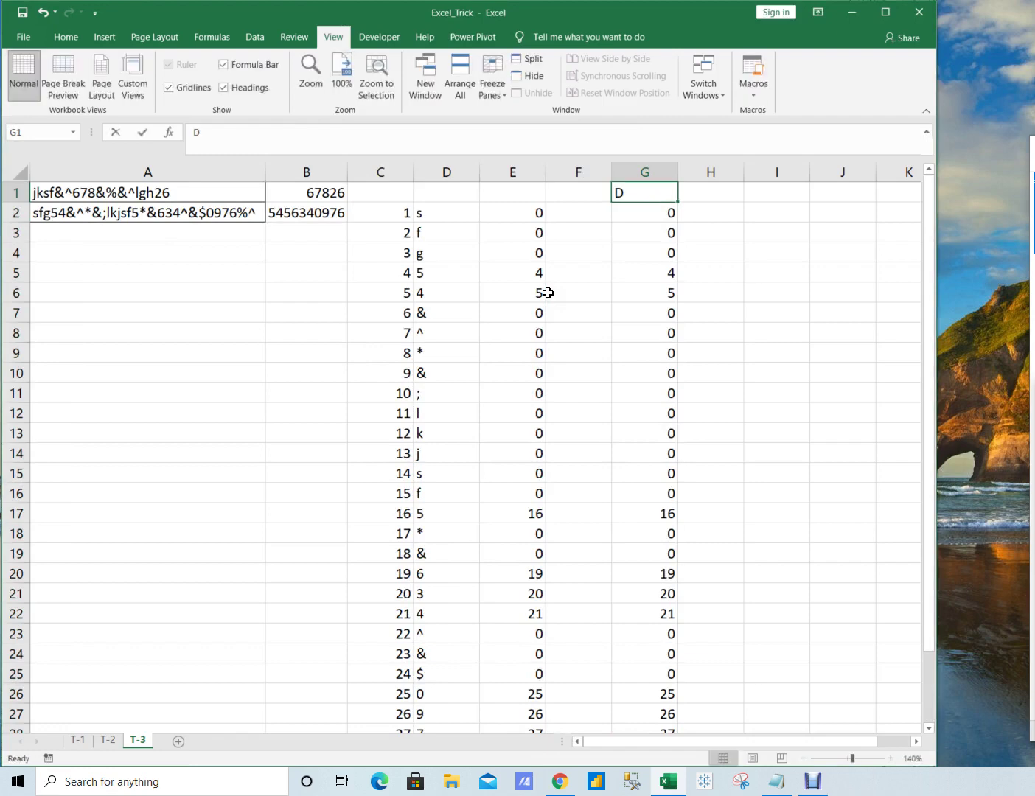
{"action": "type", "text": "ata"}
Step: Sort the Data column from smallest to largest
{"action": "key", "text": "alt+Down"}
{"action": "key", "text": "Down"}
{"action": "key", "text": "Down"}
{"action": "key", "text": "Up"}
{"action": "key", "text": "Up"}
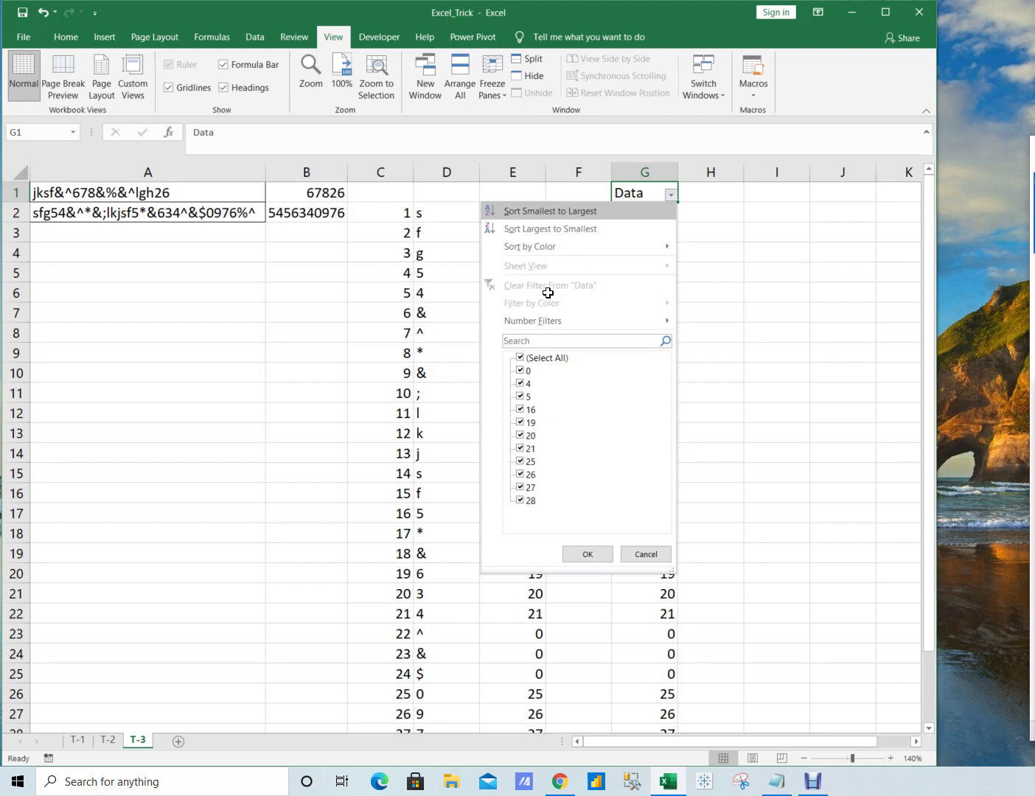
{"action": "key", "text": "Return"}
Step: Sort the Data column from largest to smallest
{"action": "key", "text": "alt+Down"}
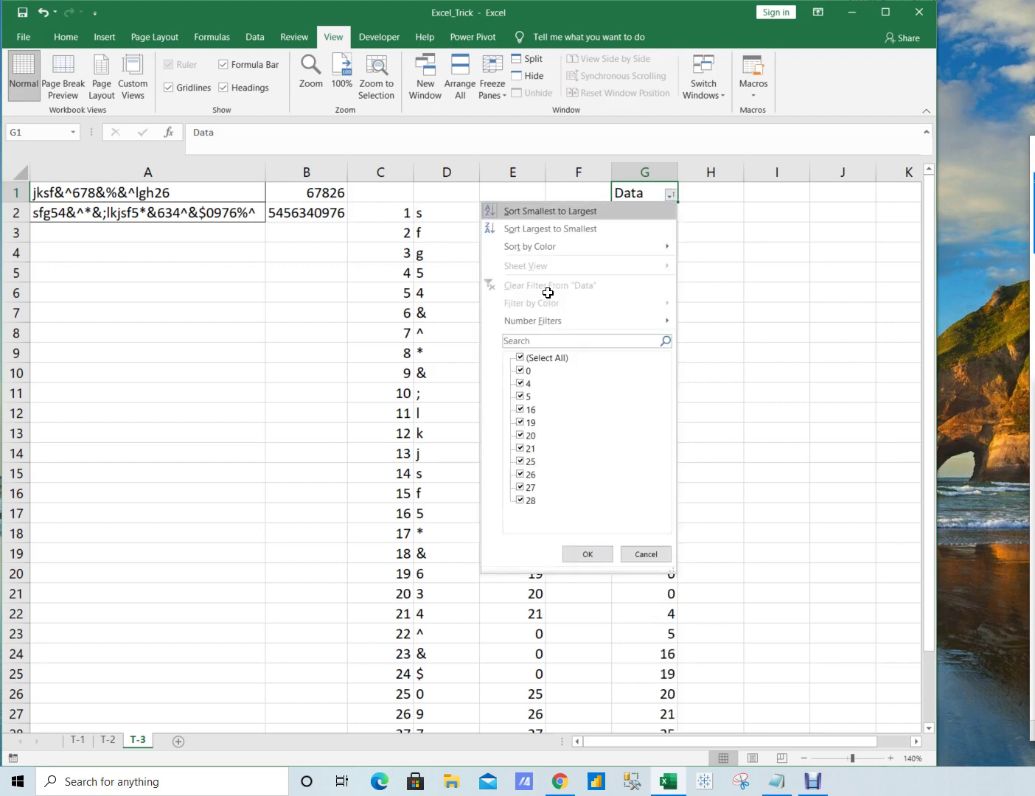
{"action": "key", "text": "Down"}
{"action": "key", "text": "Down"}
{"action": "key", "text": "Up"}
{"action": "key", "text": "Return"}
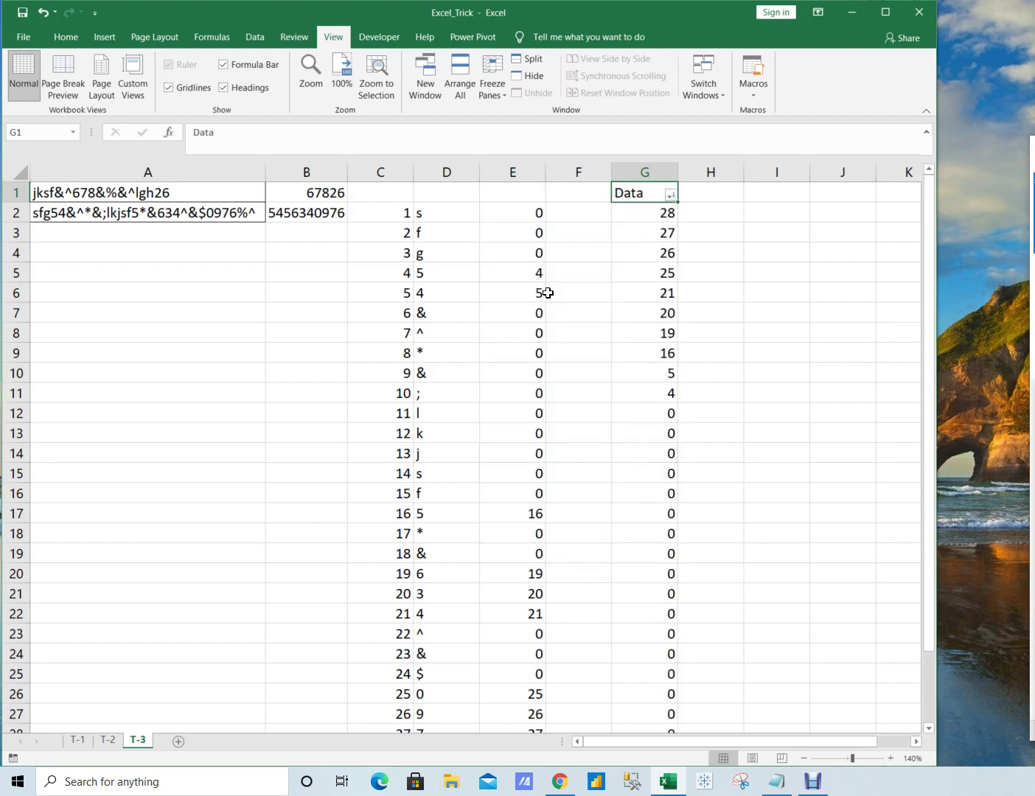
Step: Examine the non-zero digit positions in G2:G11 against the source text in column A
{"action": "key", "text": "Down"}
{"action": "key", "text": "shift+Down"}
{"action": "key", "text": "shift+Down"}
{"action": "key", "text": "shift+Down"}
{"action": "key", "text": "shift+Down"}
{"action": "key", "text": "shift+Down"}
{"action": "key", "text": "shift+Down"}
{"action": "key", "text": "shift+Down"}
{"action": "key", "text": "shift+Down"}
{"action": "key", "text": "shift+Down"}
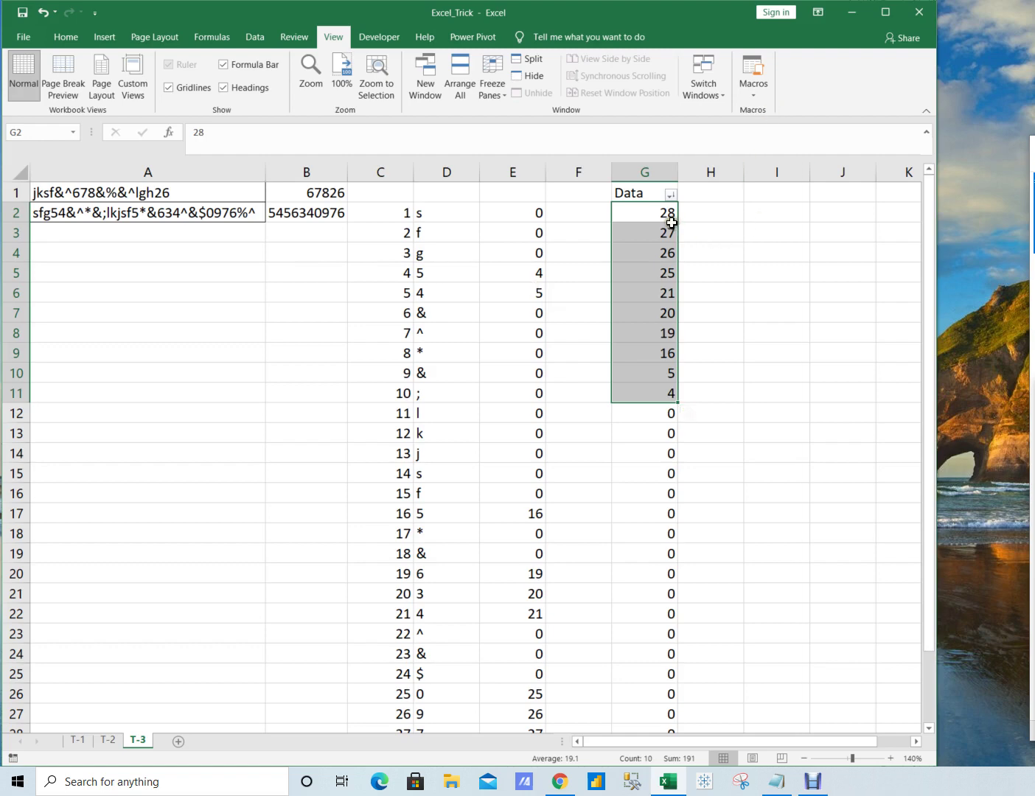
{"action": "left_click_drag", "start_coordinate": [661, 213], "coordinate": [663, 388]}
{"action": "left_click", "coordinate": [193, 227]}
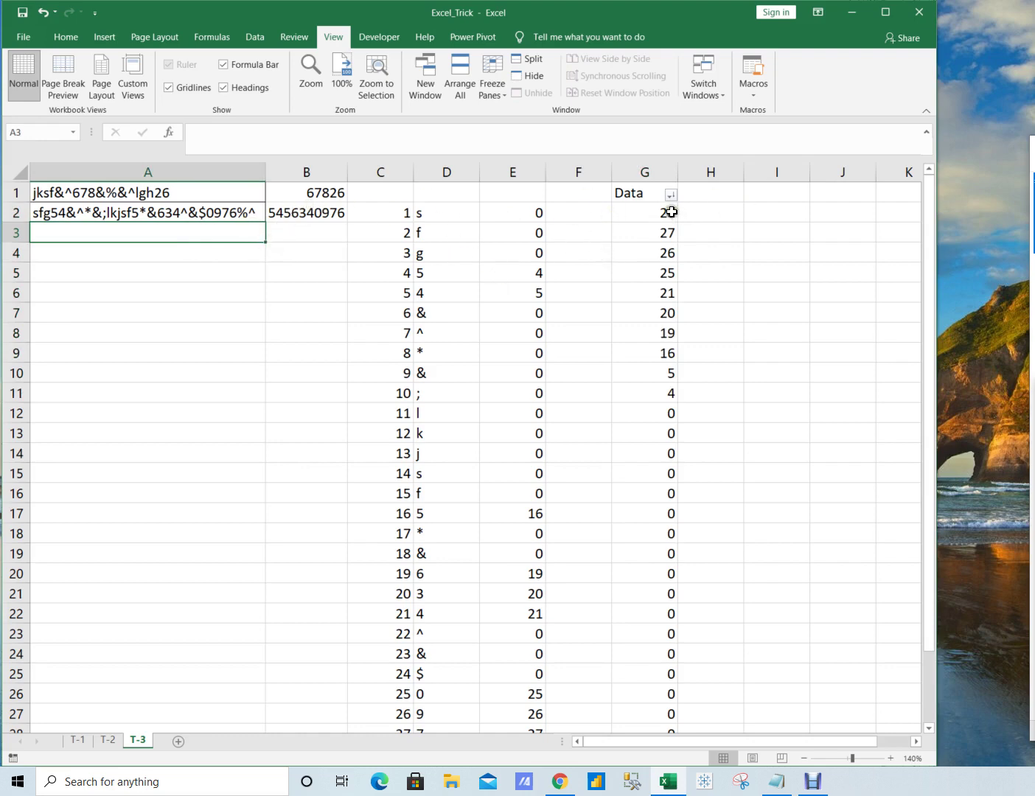
{"action": "left_click_drag", "start_coordinate": [661, 211], "coordinate": [668, 363]}
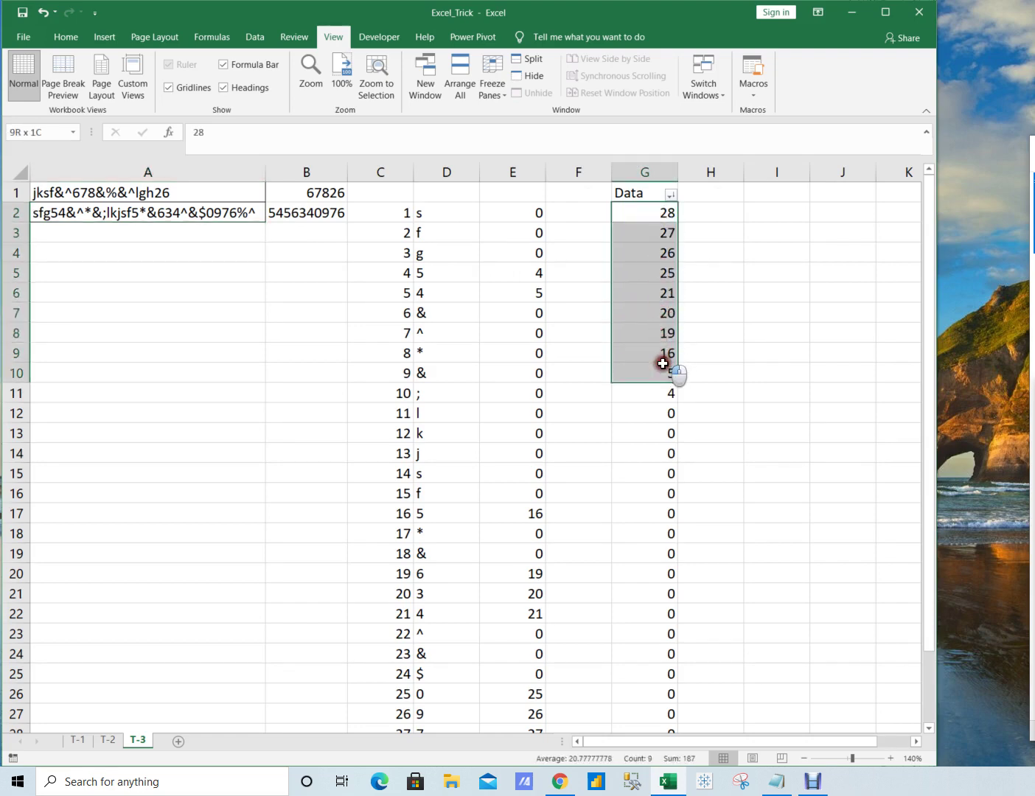
Step: Try clearing the whole of column G, and undo the deletion
{"action": "left_click", "coordinate": [654, 310]}
{"action": "key", "text": "ctrl+space"}
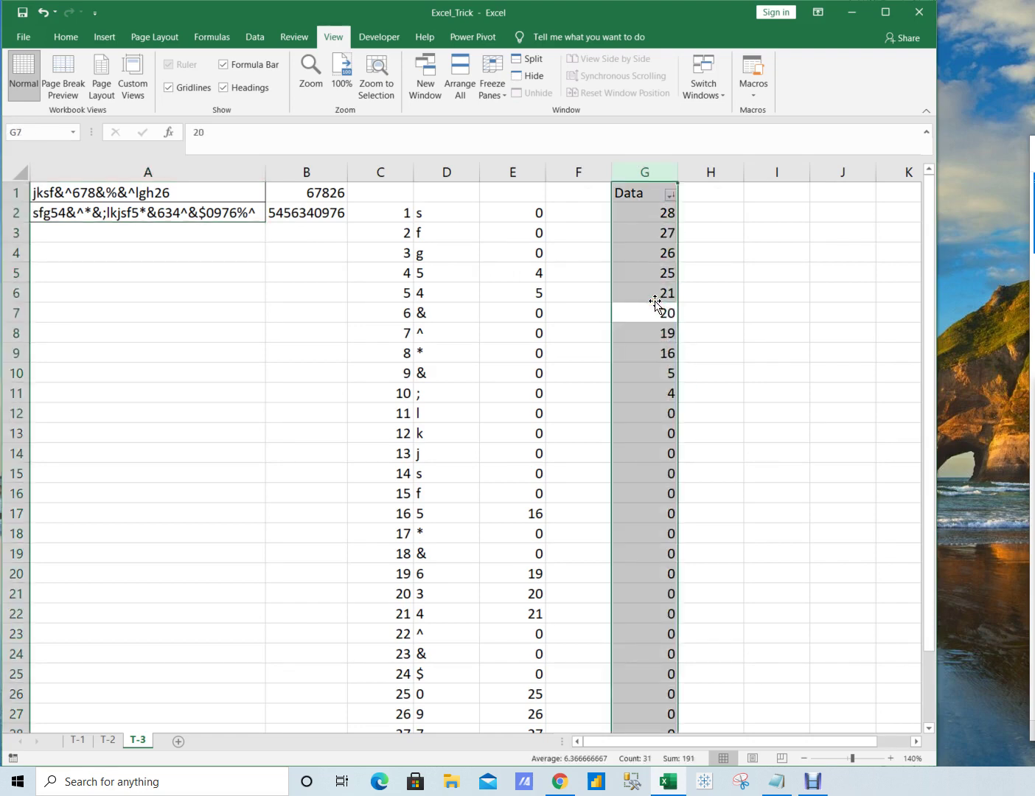
{"action": "key", "text": "Delete"}
{"action": "key", "text": "ctrl+z"}
Step: Insert a blank column before the Data column G
{"action": "key", "text": "Up"}
{"action": "key", "text": "ctrl+space"}
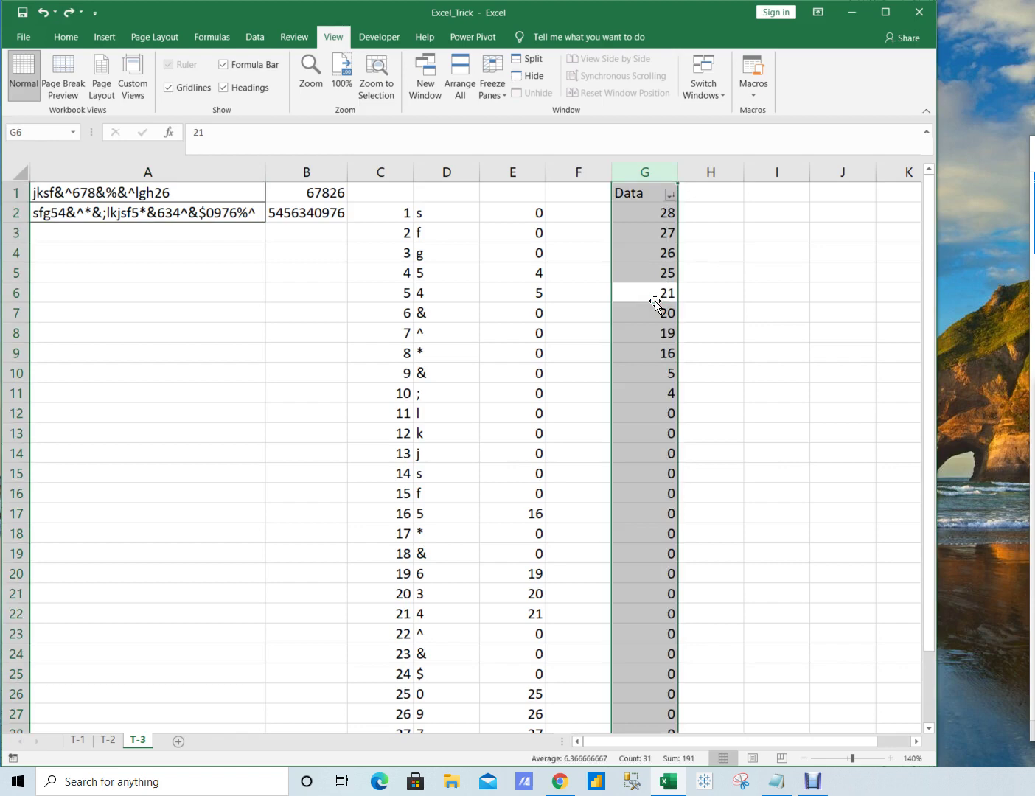
{"action": "key", "text": "ctrl+shift+equal"}
{"action": "key", "text": "Left"}
{"action": "key", "text": "Left"}
{"action": "key", "text": "Up"}
{"action": "key", "text": "Up"}
{"action": "key", "text": "Up"}
{"action": "key", "text": "Up"}
{"action": "key", "text": "Right"}
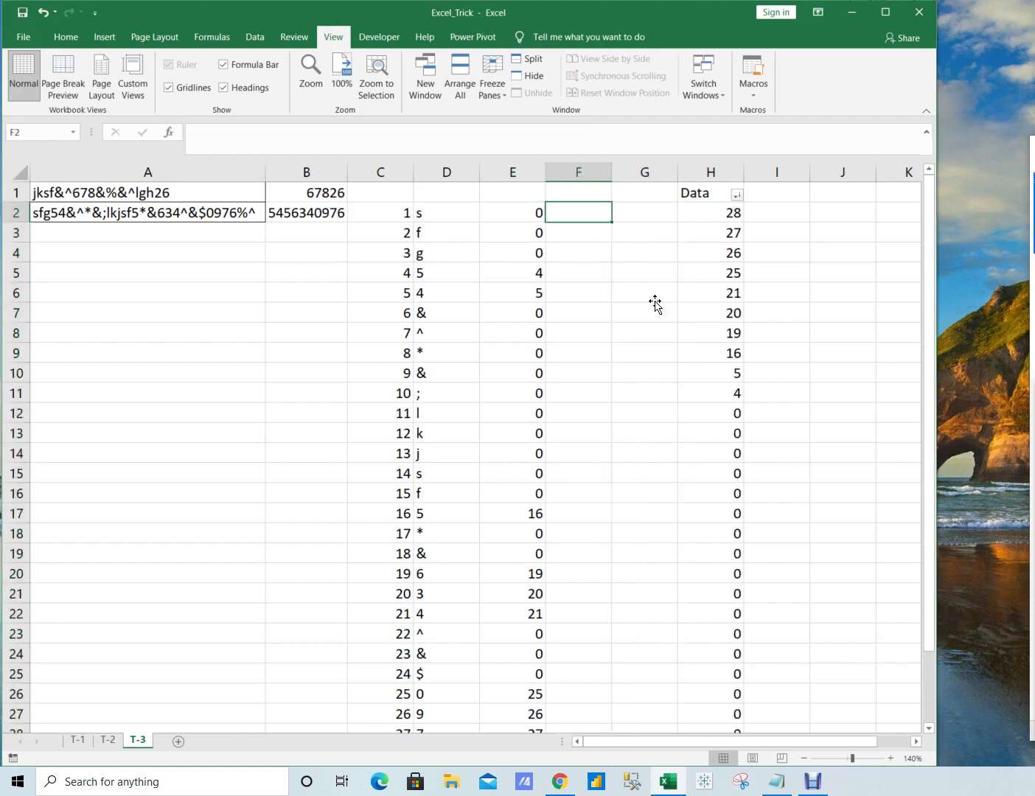
{"action": "key", "text": "Left"}
{"action": "key", "text": "F2"}
{"action": "key", "text": "ctrl+shift+Home"}
{"action": "key", "text": "shift+Right"}
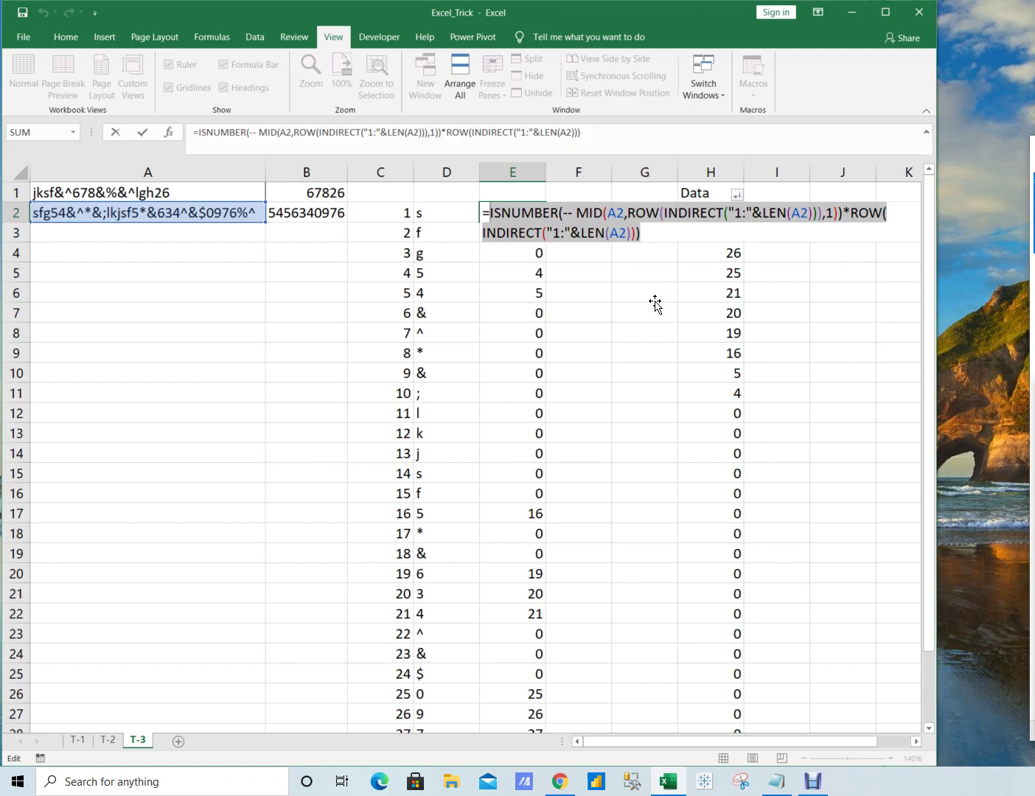
{"action": "key", "text": "Escape"}
{"action": "key", "text": "Right"}
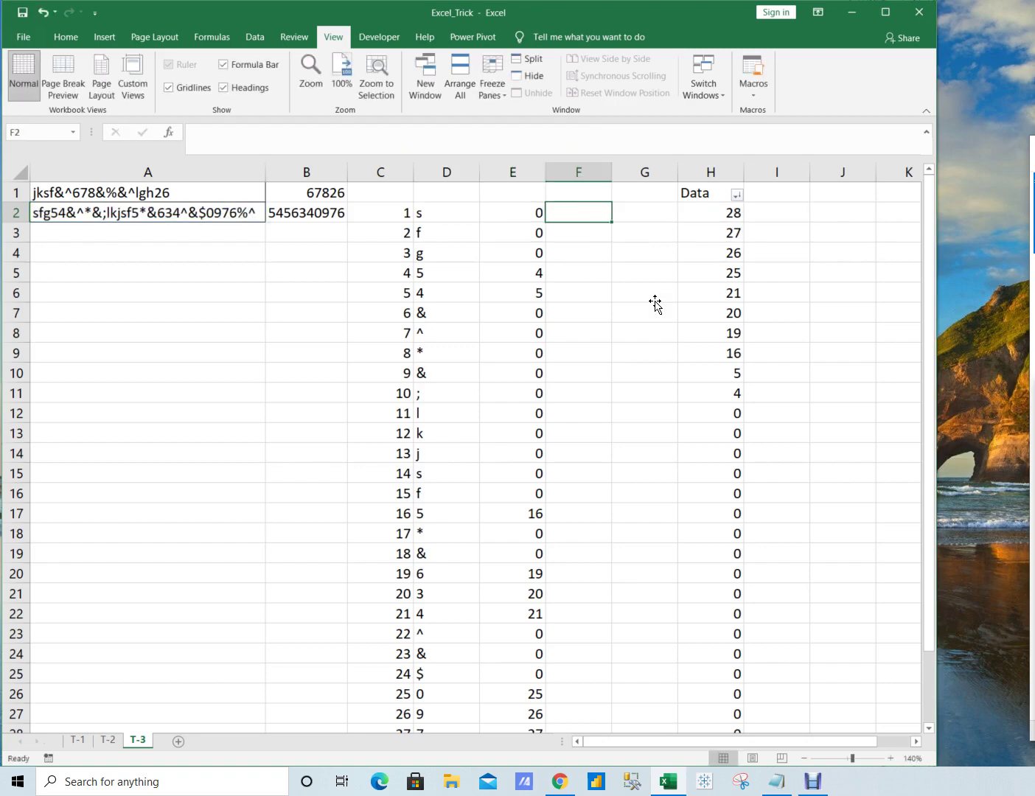
Step: Copy the ISNUMBER expression from E2's array formula without its equals sign
{"action": "key", "text": "Left"}
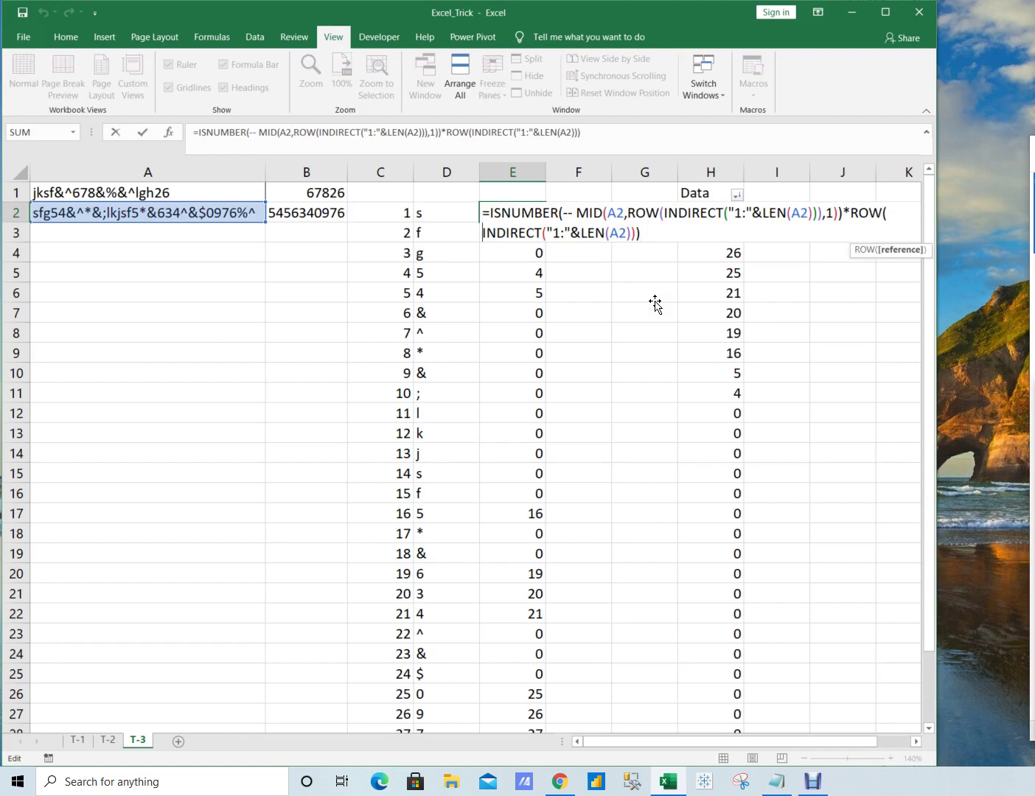
{"action": "key", "text": "ctrl+Home"}
{"action": "key", "text": "Right"}
{"action": "key", "text": "ctrl+shift+End"}
{"action": "key", "text": "ctrl+c"}
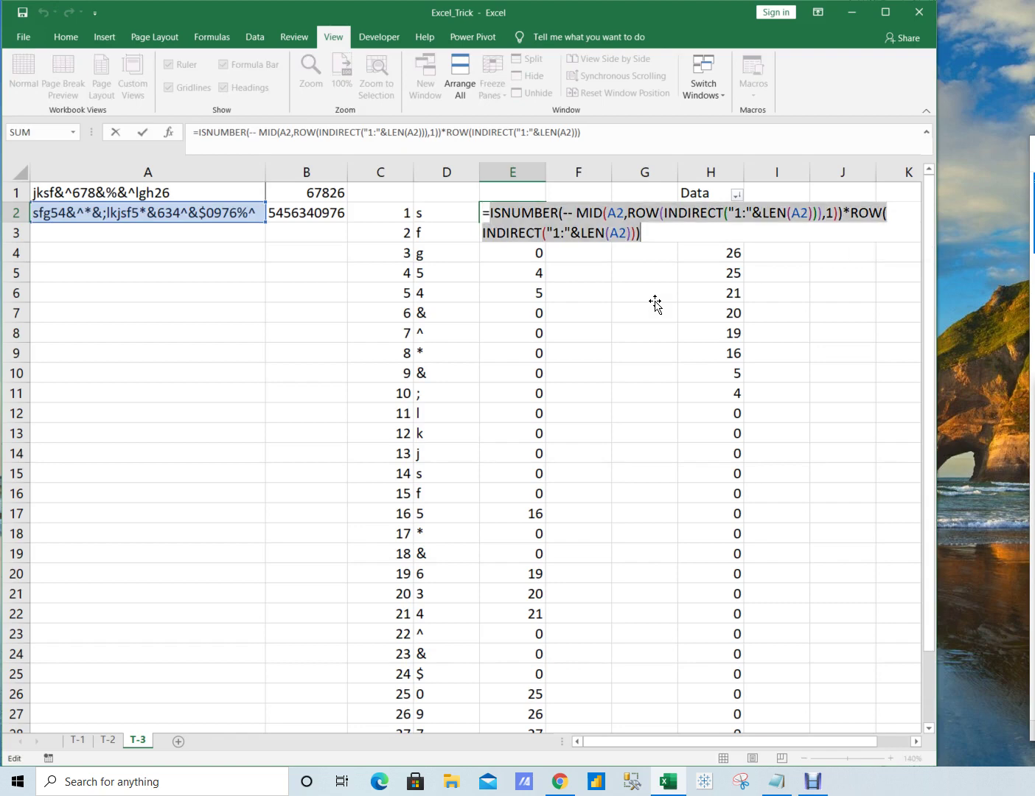
Step: Enter an array formula in F2 that wraps the copied expression in INDEX with row number 0
{"action": "key", "text": "Tab"}
{"action": "key", "text": "F2"}
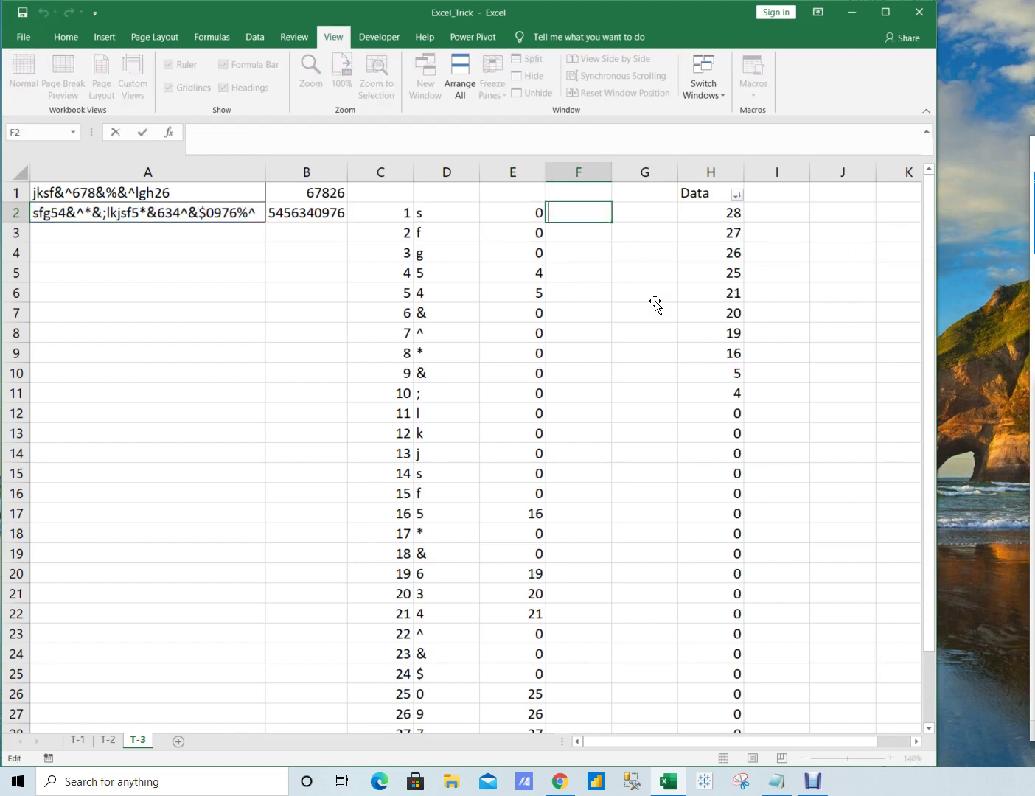
{"action": "type", "text": "=in"}
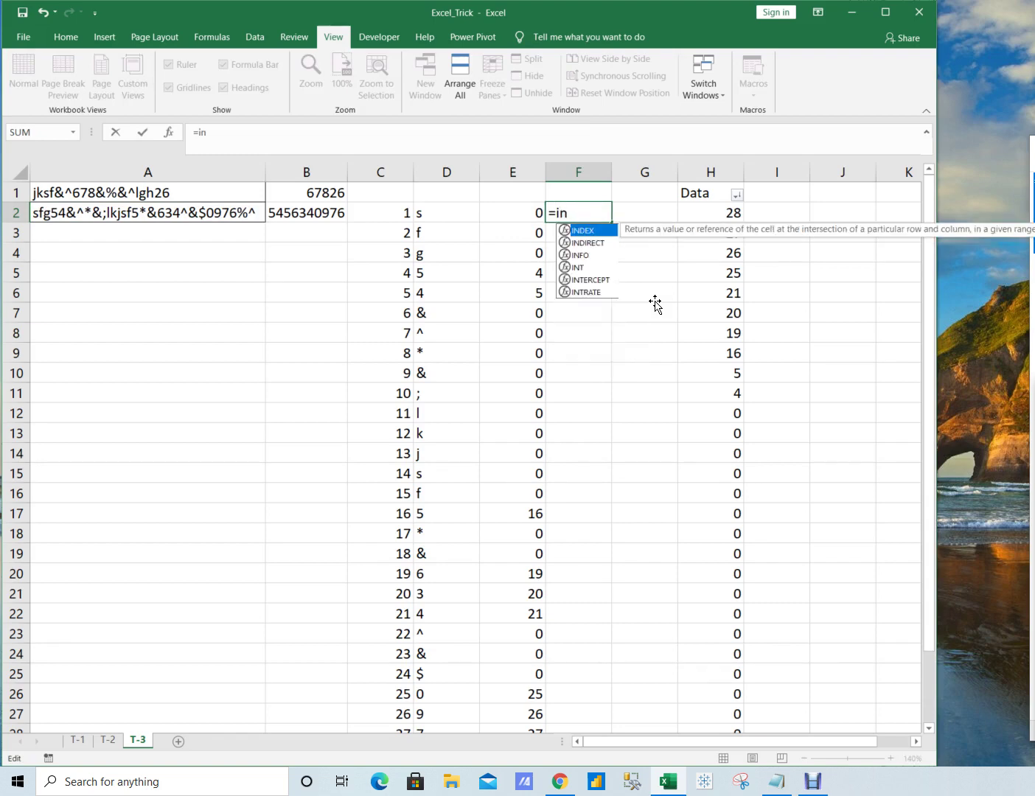
{"action": "key", "text": "Tab"}
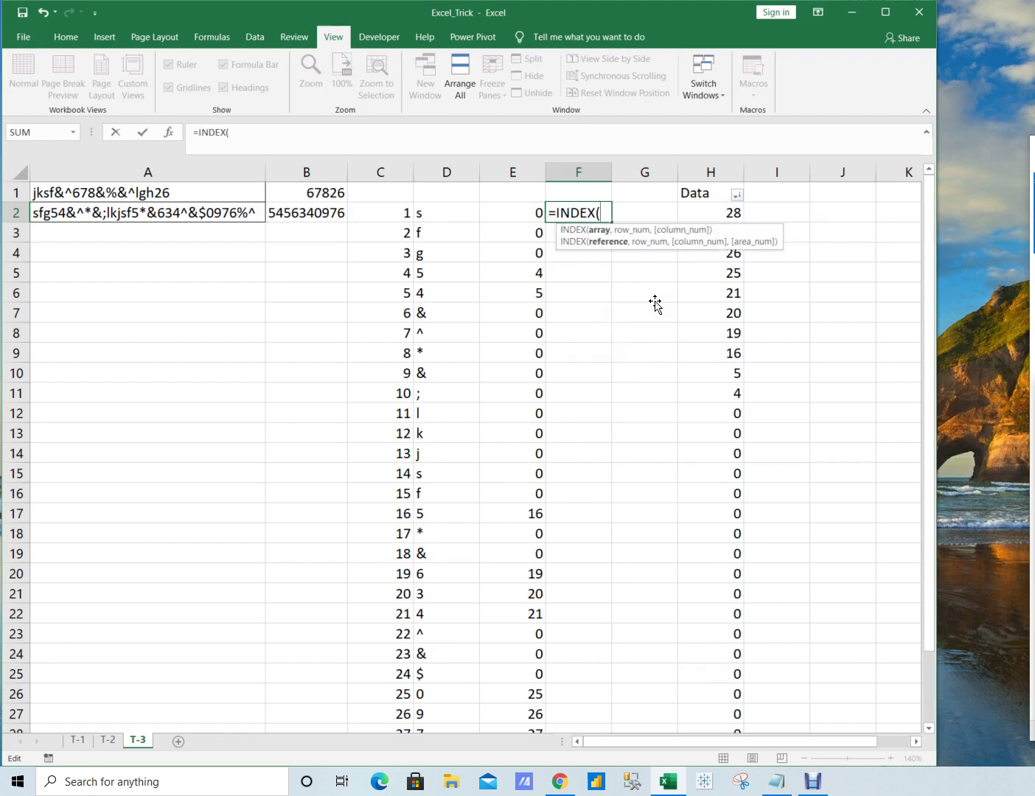
{"action": "key", "text": "ctrl+v"}
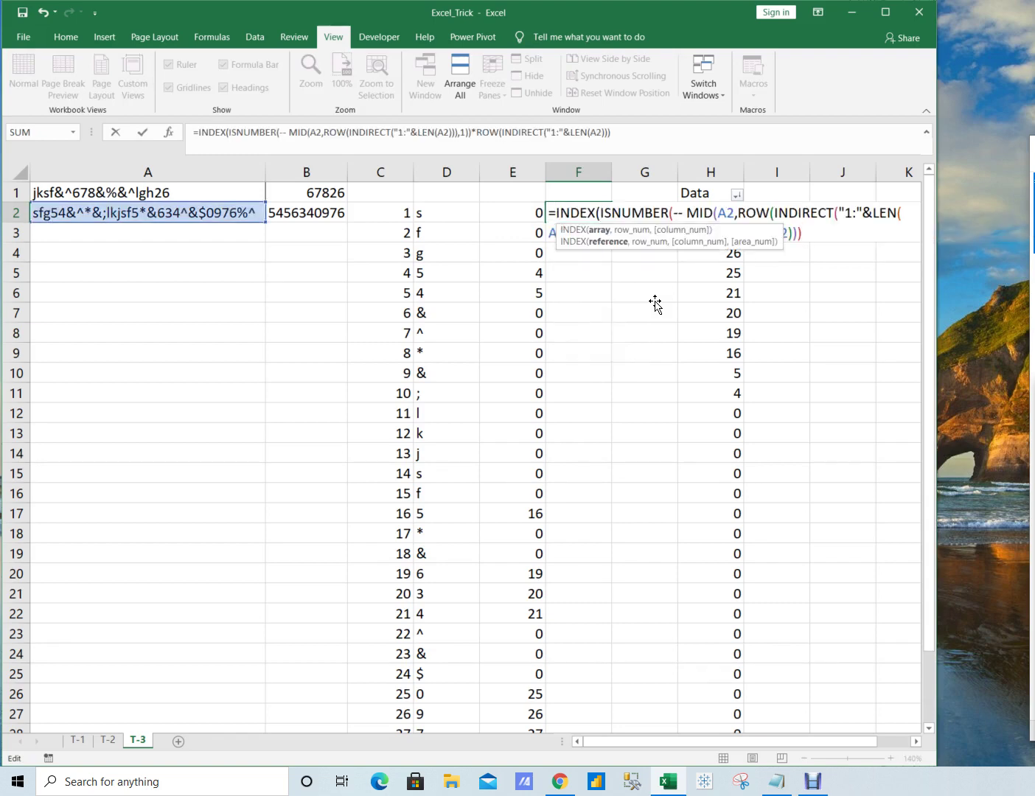
{"action": "type", "text": ",0)"}
{"action": "key", "text": "ctrl+shift+Return"}
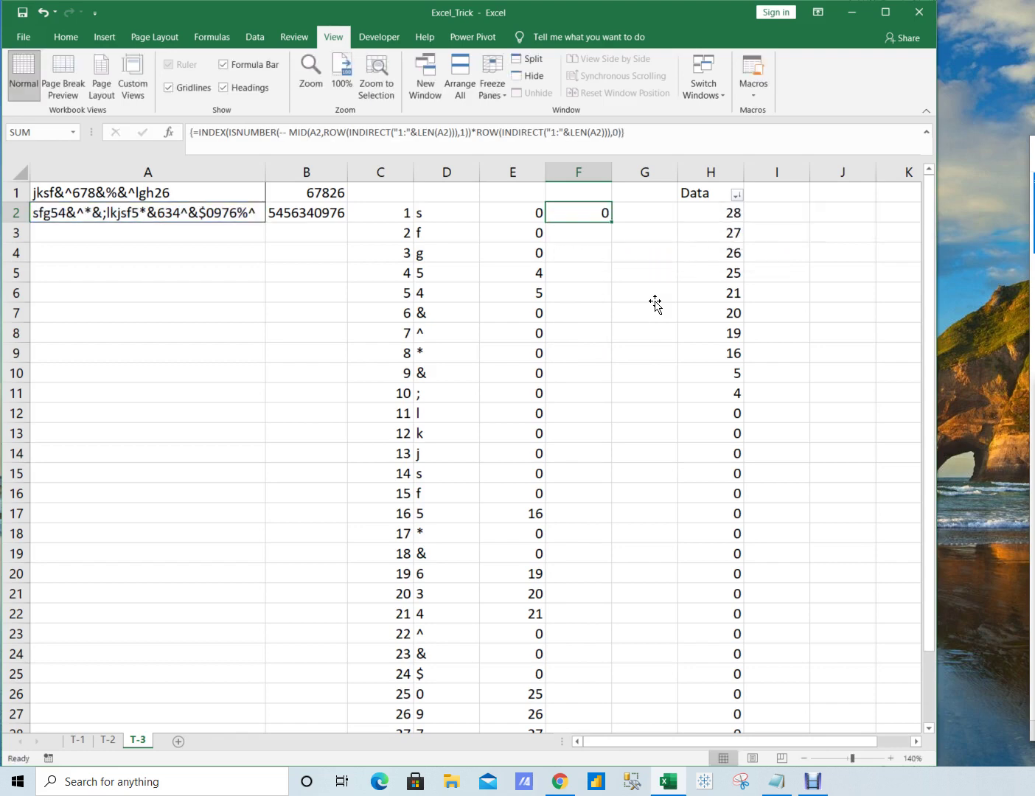
Step: Try filling the F2 array formula down to F31, and undo the fill
{"action": "key", "text": "Left"}
{"action": "key", "text": "ctrl+Down"}
{"action": "key", "text": "Right"}
{"action": "key", "text": "ctrl+shift+Up"}
{"action": "key", "text": "ctrl+d"}
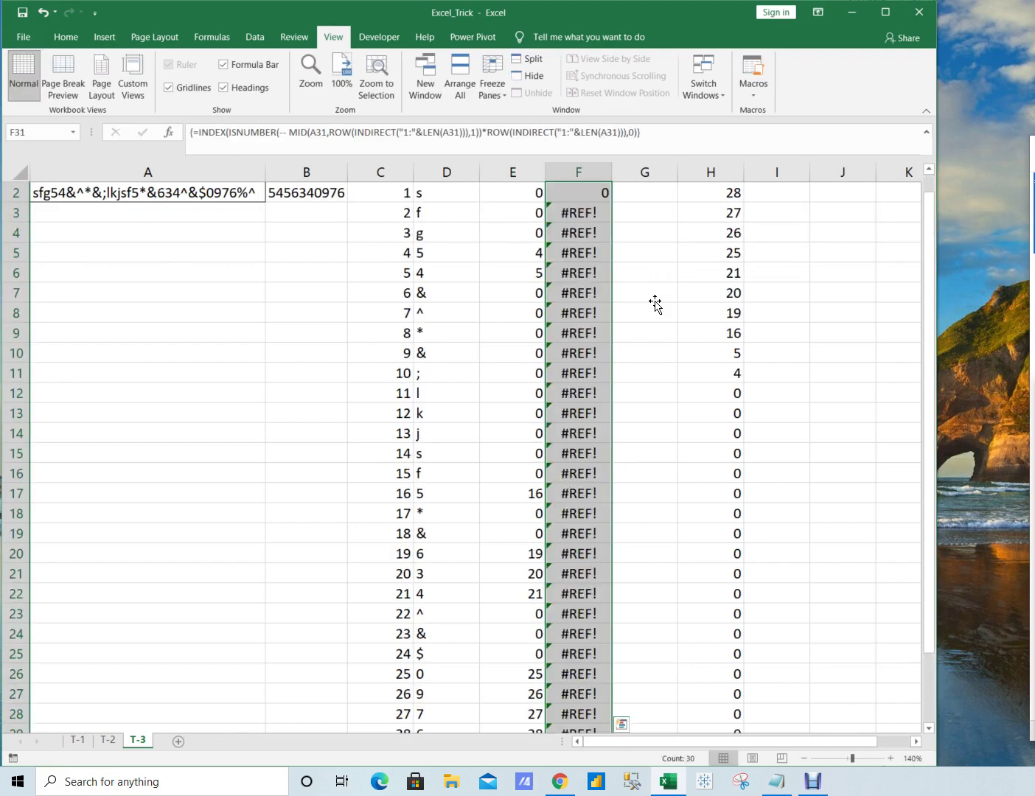
{"action": "key", "text": "ctrl+z"}
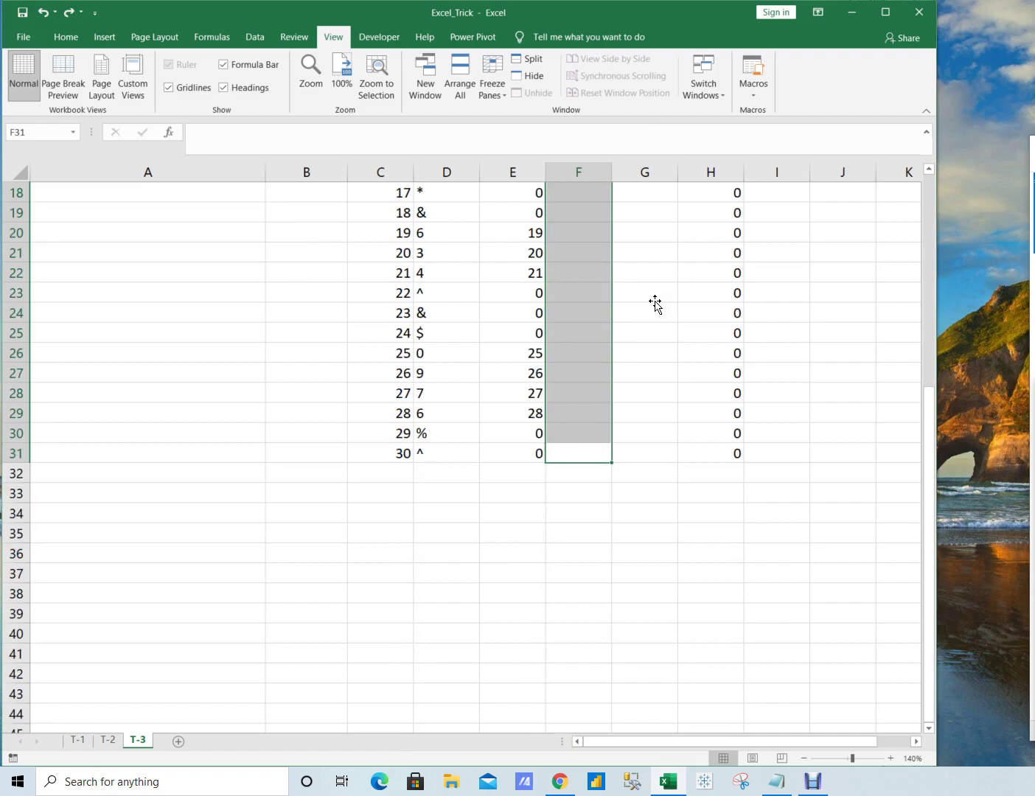
Step: Enter the INDEX formula from F2 as one multi-cell array formula across F2:F31
{"action": "key", "text": "Return"}
{"action": "key", "text": "F2"}
{"action": "key", "text": "ctrl+shift+Return"}
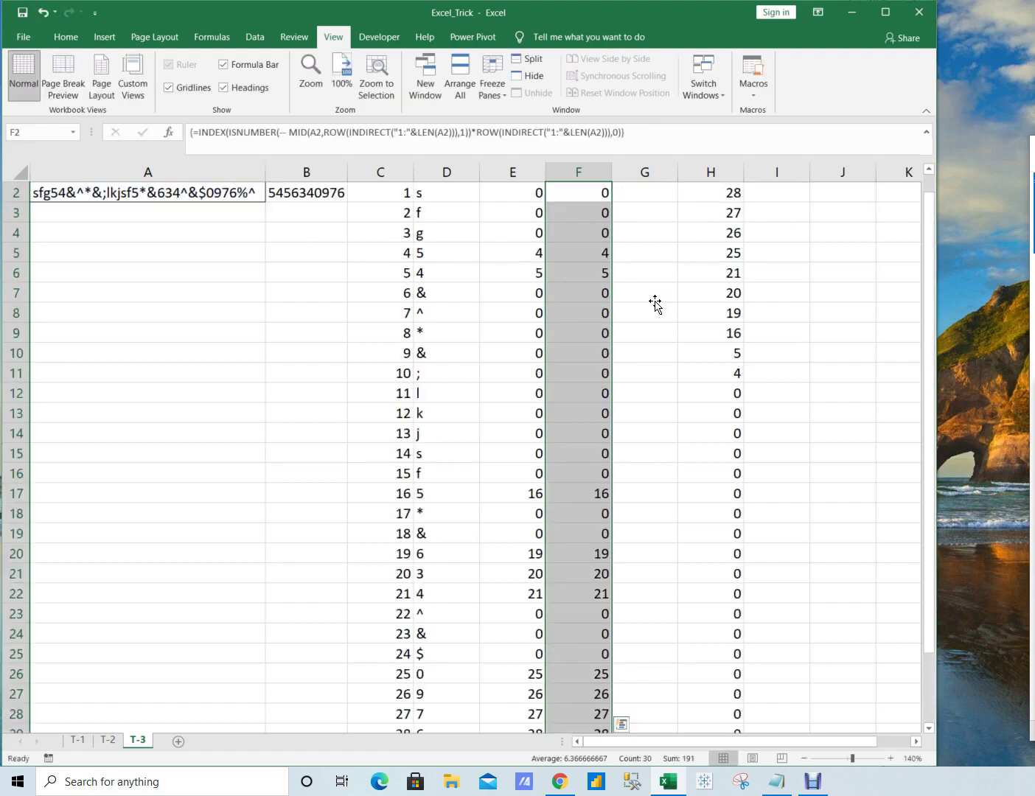
Step: Check the INDEX array results and formula down column F from F2 to F31
{"action": "key", "text": "Up"}
{"action": "key", "text": "Down"}
{"action": "key", "text": "Down"}
{"action": "key", "text": "ctrl+Down"}
{"action": "key", "text": "ctrl+Up"}
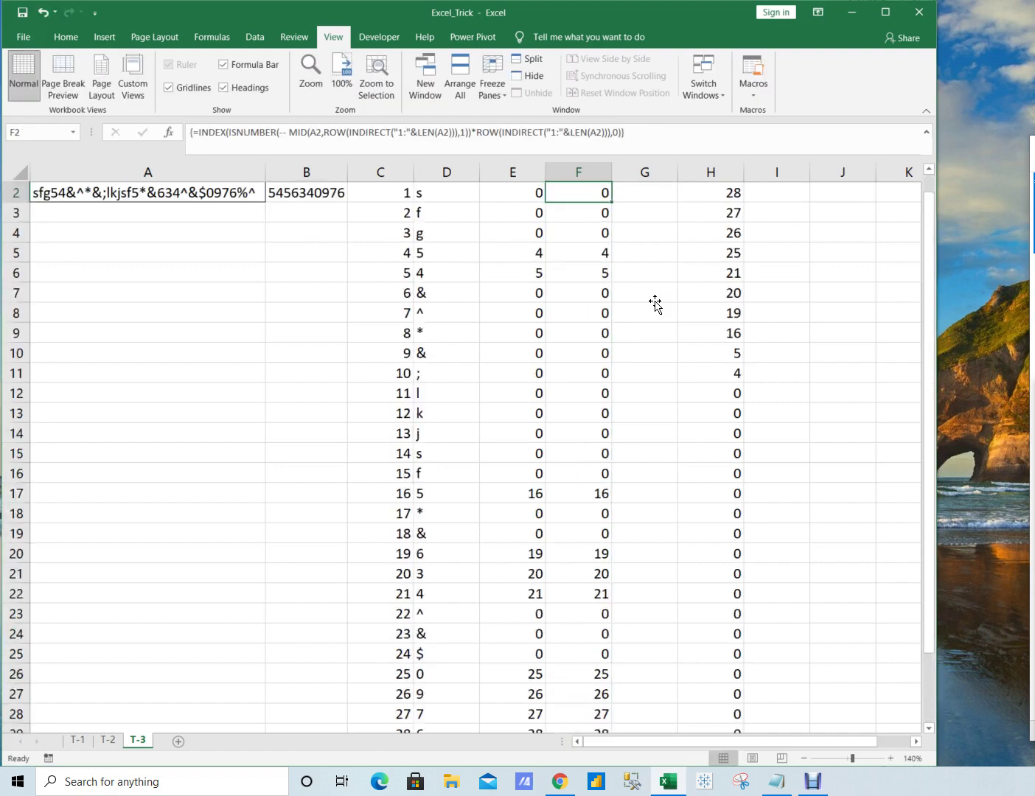
{"action": "key", "text": "Up"}
{"action": "key", "text": "Down"}
{"action": "key", "text": "Down"}
{"action": "key", "text": "Down"}
{"action": "key", "text": "ctrl+Down"}
{"action": "key", "text": "ctrl+Up"}
{"action": "key", "text": "Up"}
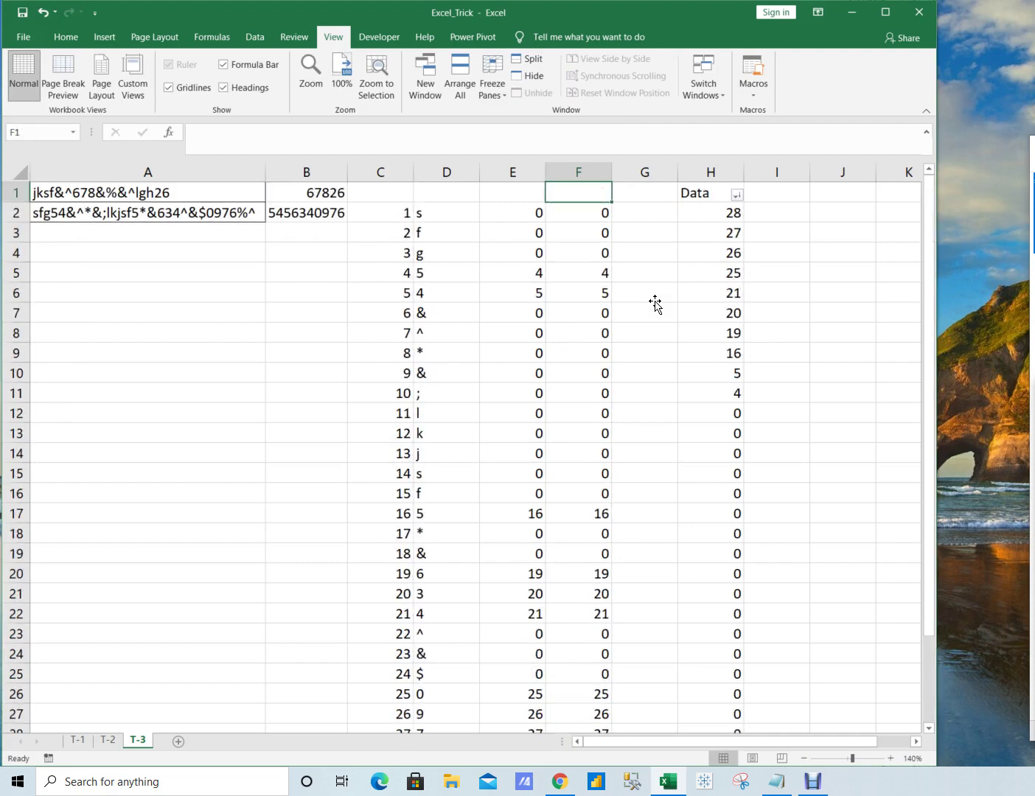
{"action": "key", "text": "Down"}
{"action": "key", "text": "Down"}
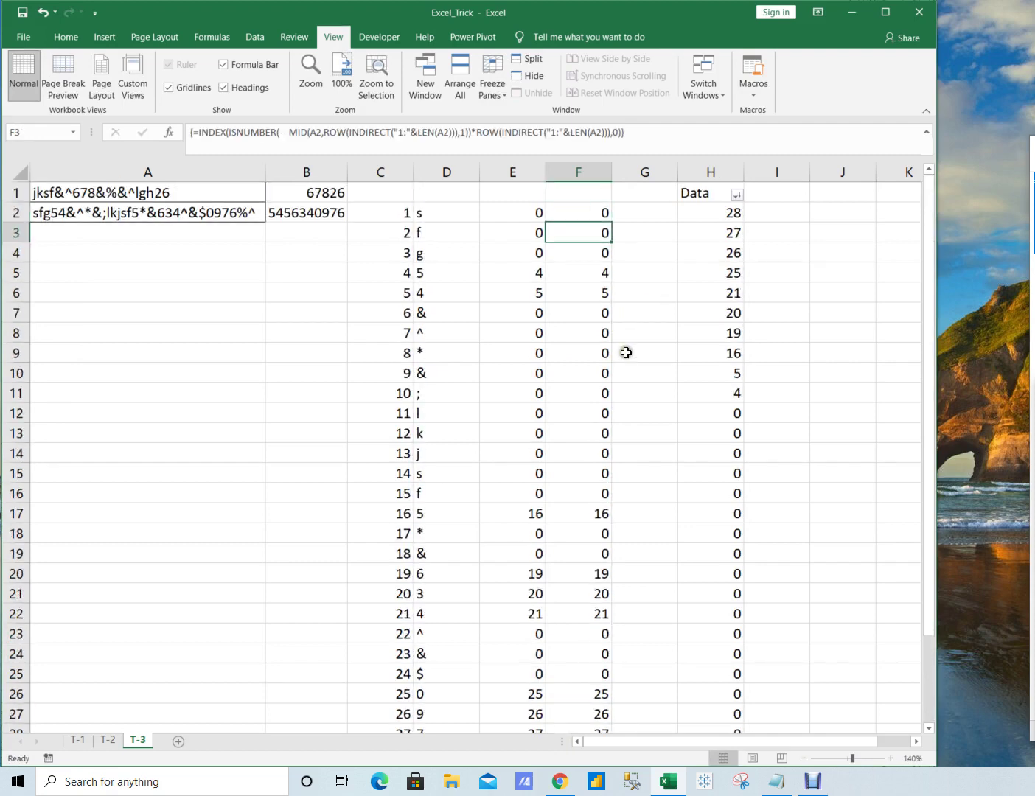
Step: Compare the array formulas in E2 and F2 with the INDEX part inside B2's SUMPRODUCT formula
{"action": "left_click", "coordinate": [531, 251]}
{"action": "left_click", "coordinate": [575, 215]}
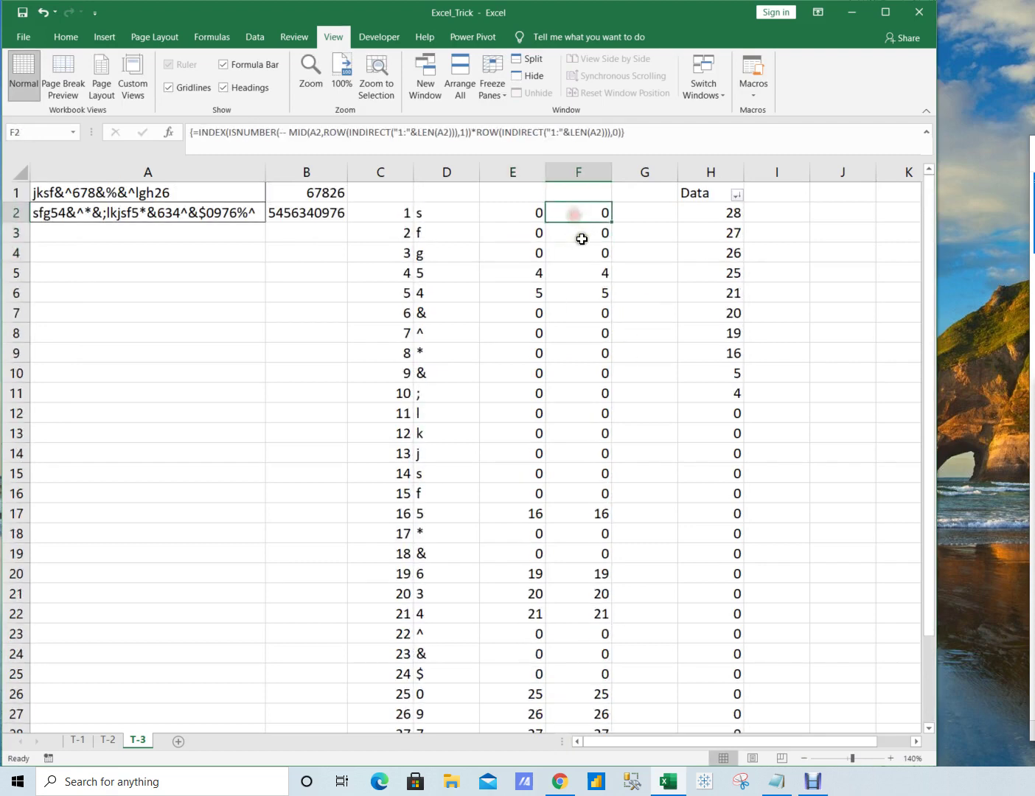
{"action": "left_click", "coordinate": [521, 234]}
{"action": "left_click", "coordinate": [336, 216]}
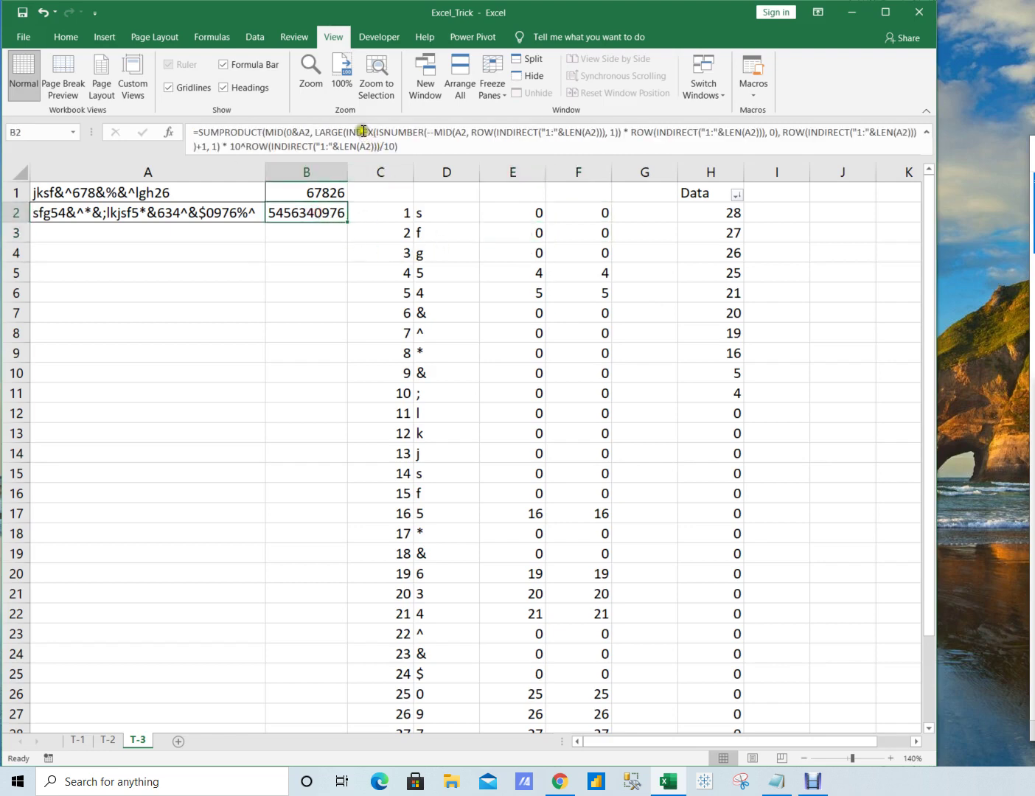
{"action": "left_click", "coordinate": [363, 133]}
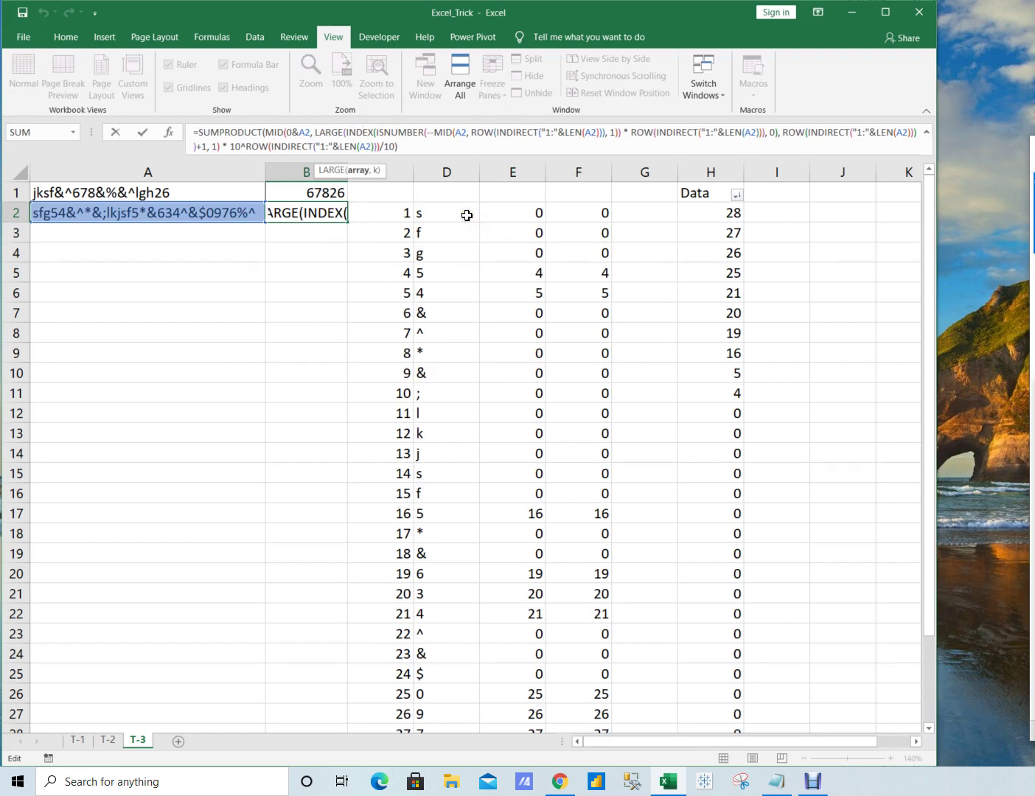
{"action": "key", "text": "Escape"}
{"action": "left_click", "coordinate": [571, 222]}
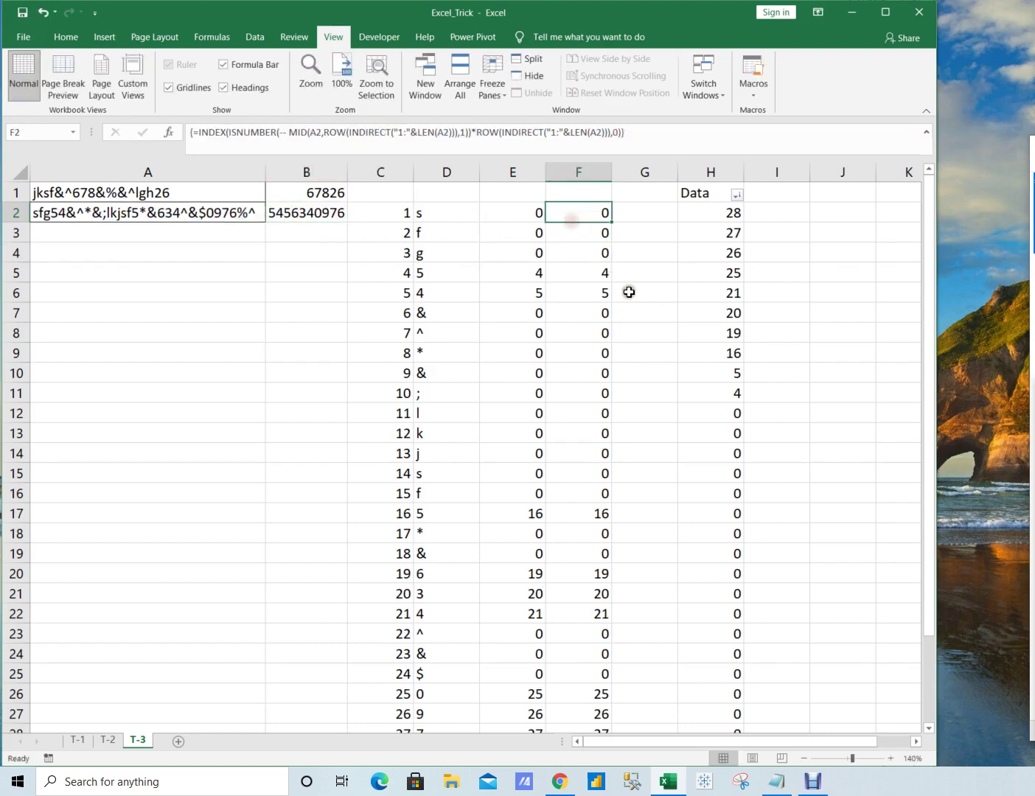
{"action": "left_click", "coordinate": [497, 219]}
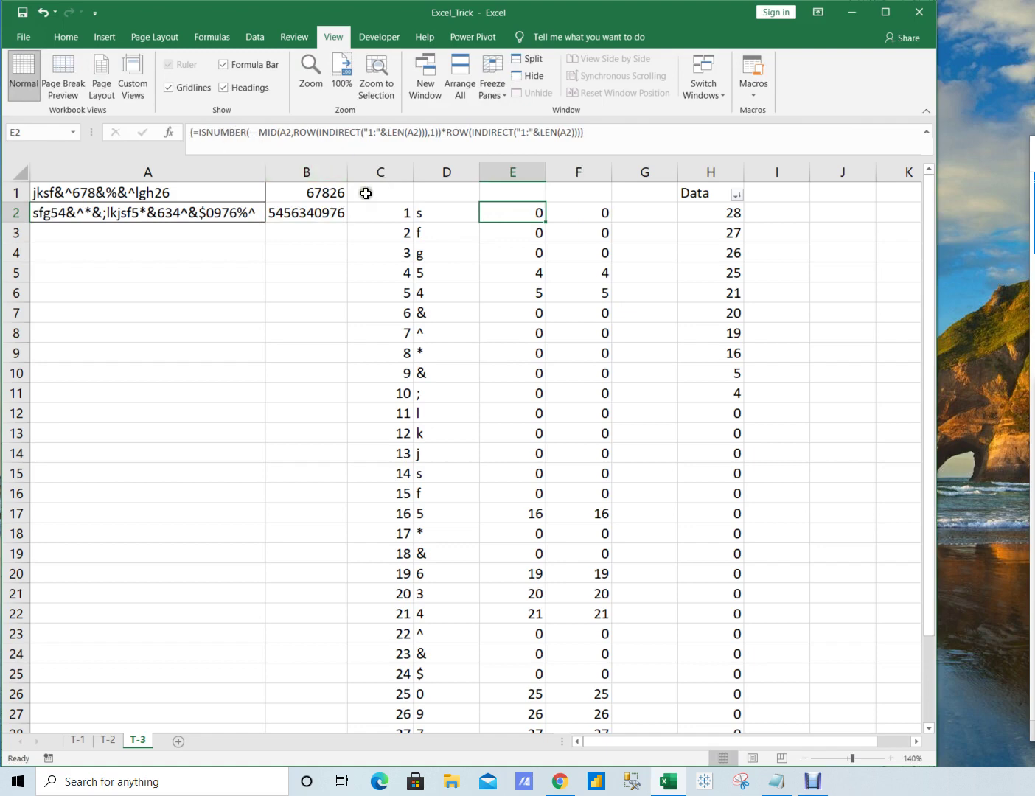
{"action": "left_click", "coordinate": [605, 219]}
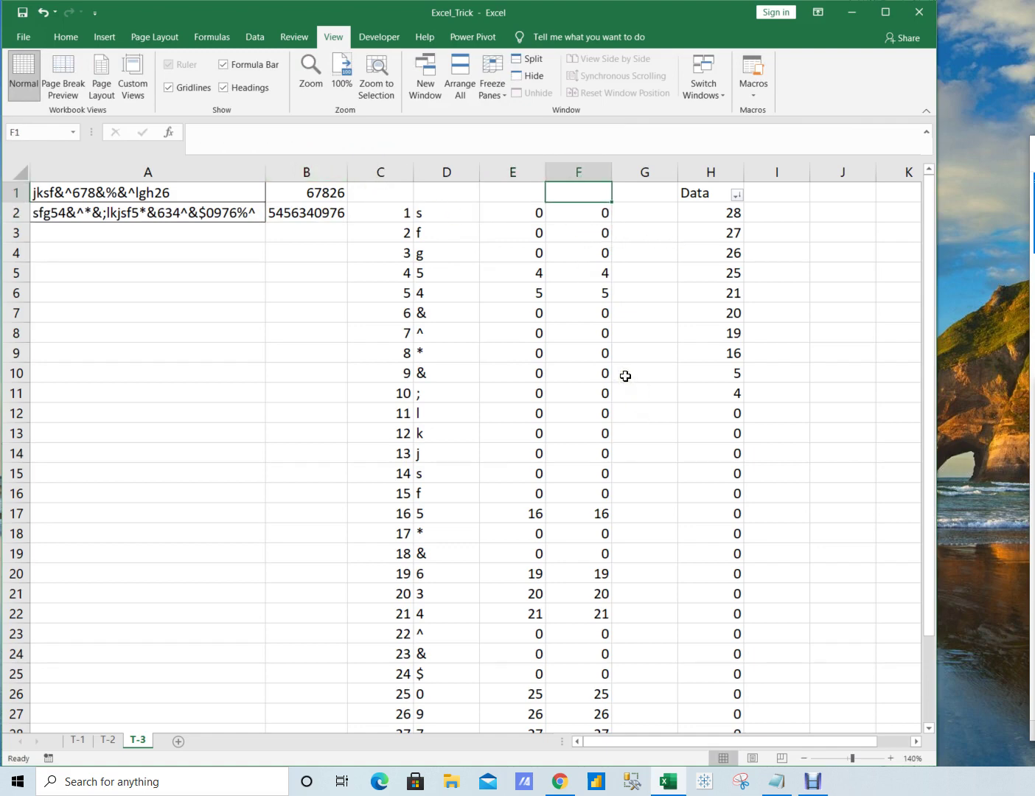
Step: Review the INDEX array formula in F2 against the sorted values starting in H2
{"action": "key", "text": "F2"}
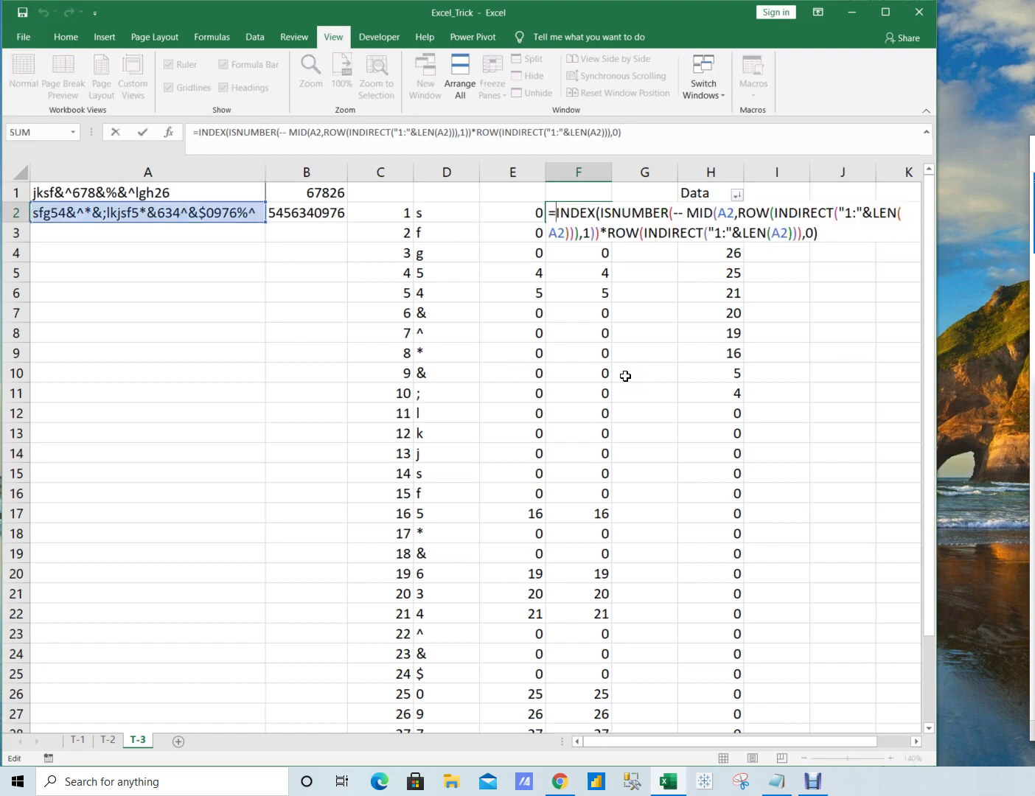
{"action": "key", "text": "ctrl+shift+End"}
{"action": "key", "text": "Escape"}
{"action": "key", "text": "Right"}
{"action": "key", "text": "Right"}
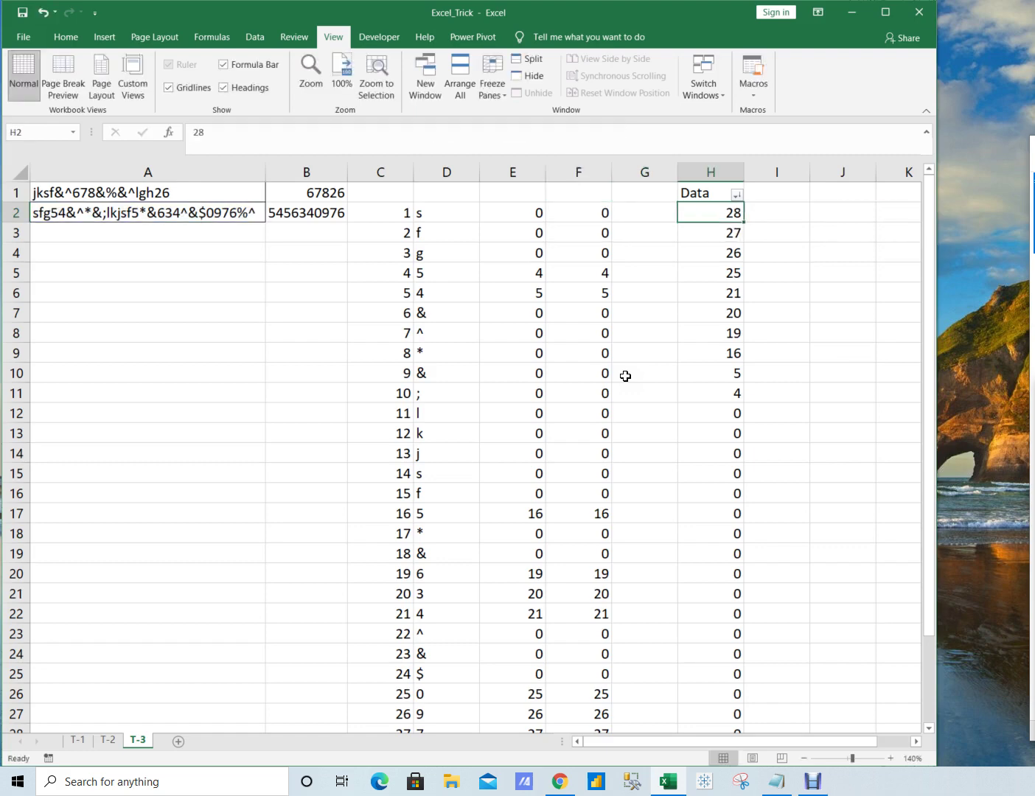
{"action": "key", "text": "Left"}
{"action": "key", "text": "Left"}
{"action": "key", "text": "F2"}
{"action": "key", "text": "Home"}
{"action": "key", "text": "Up"}
{"action": "key", "text": "Right"}
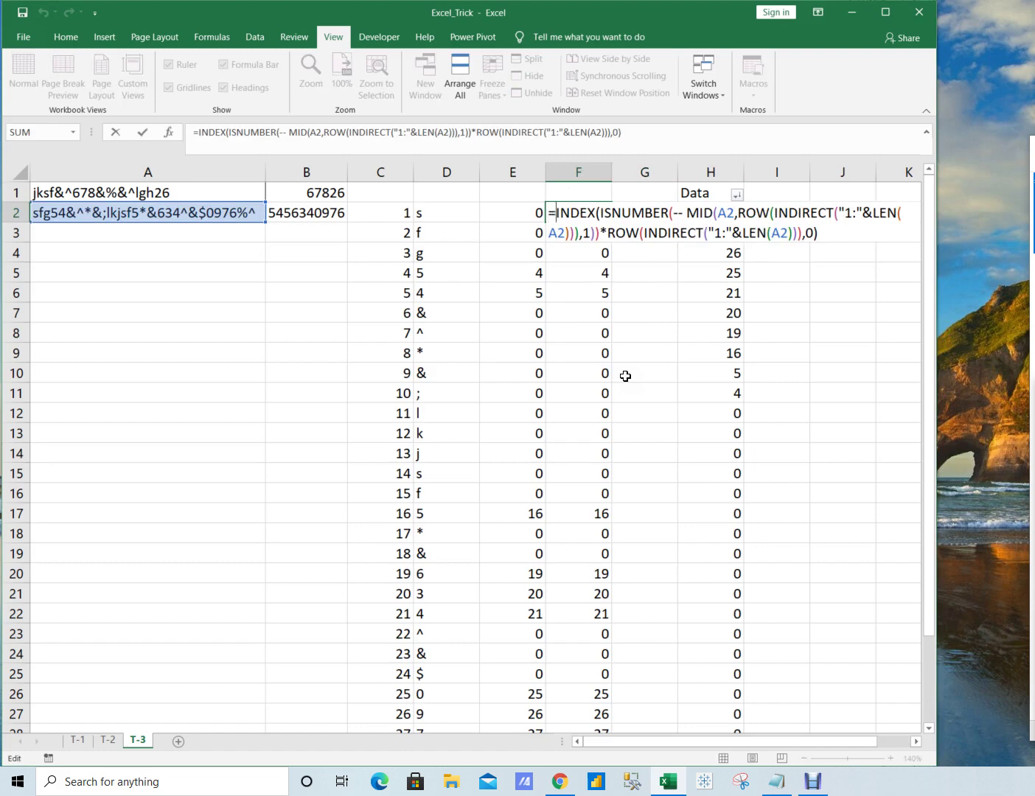
{"action": "type", "text": "larg"}
{"action": "key", "text": "Tab"}
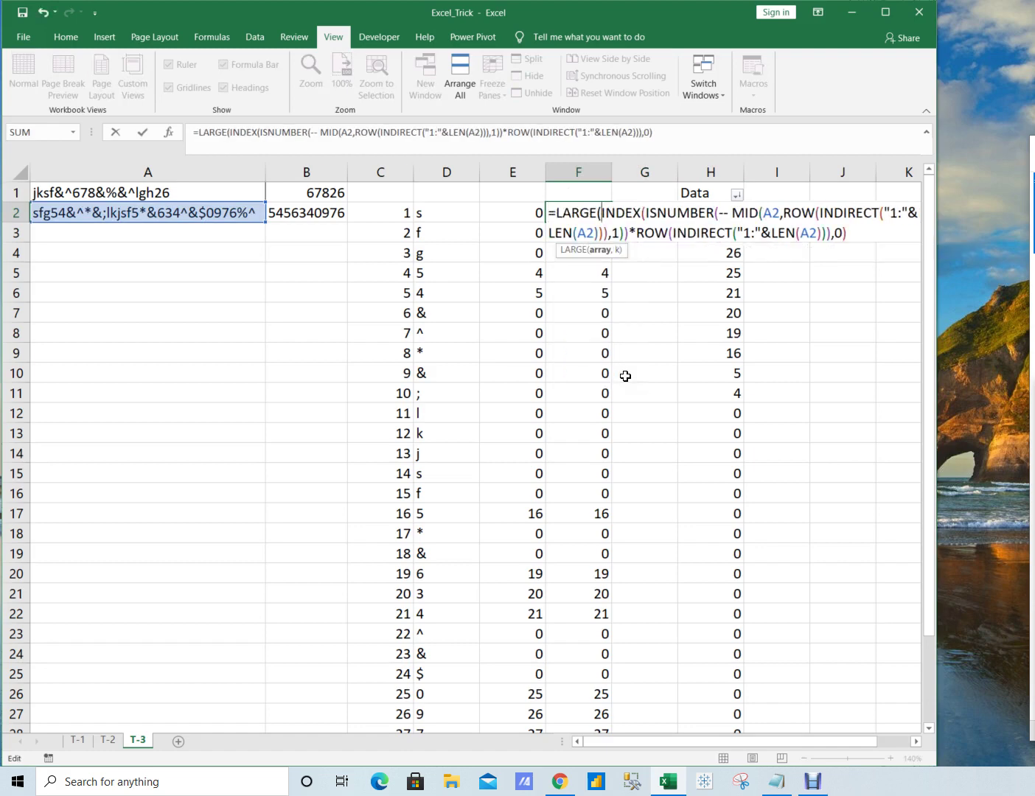
{"action": "key", "text": "End"}
{"action": "key", "text": "Down"}
{"action": "type", "text": ","}
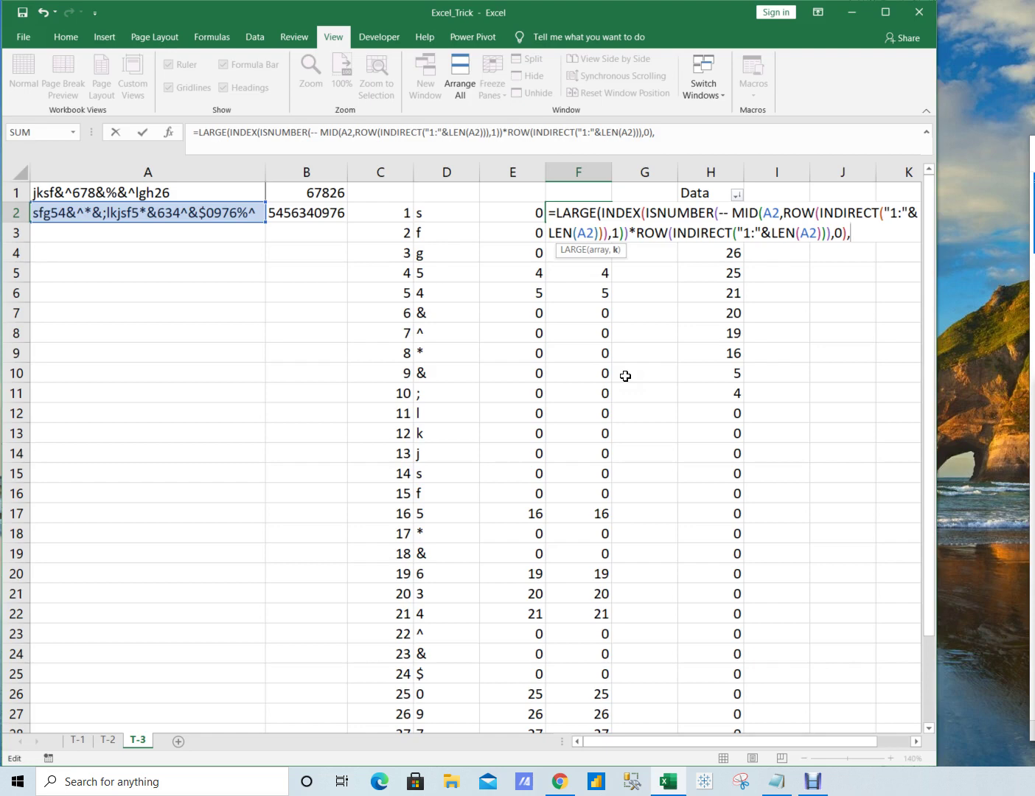
{"action": "key", "text": "Escape"}
Step: Copy ROW(INDIRECT("1:"&LEN(A2))) from the formula in C2 without its equals sign, leaving C2 as it is
{"action": "key", "text": "Left"}
{"action": "key", "text": "Left"}
{"action": "key", "text": "Left"}
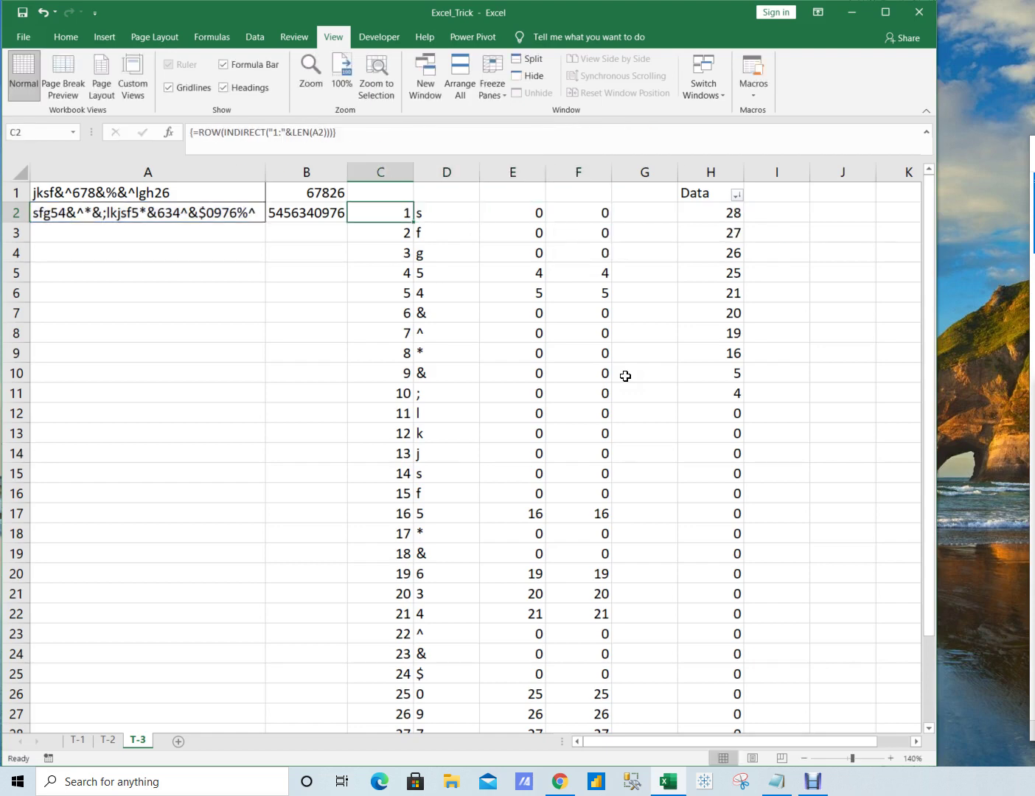
{"action": "key", "text": "F2"}
{"action": "key", "text": "shift+Home"}
{"action": "key", "text": "shift+Right"}
{"action": "key", "text": "ctrl+c"}
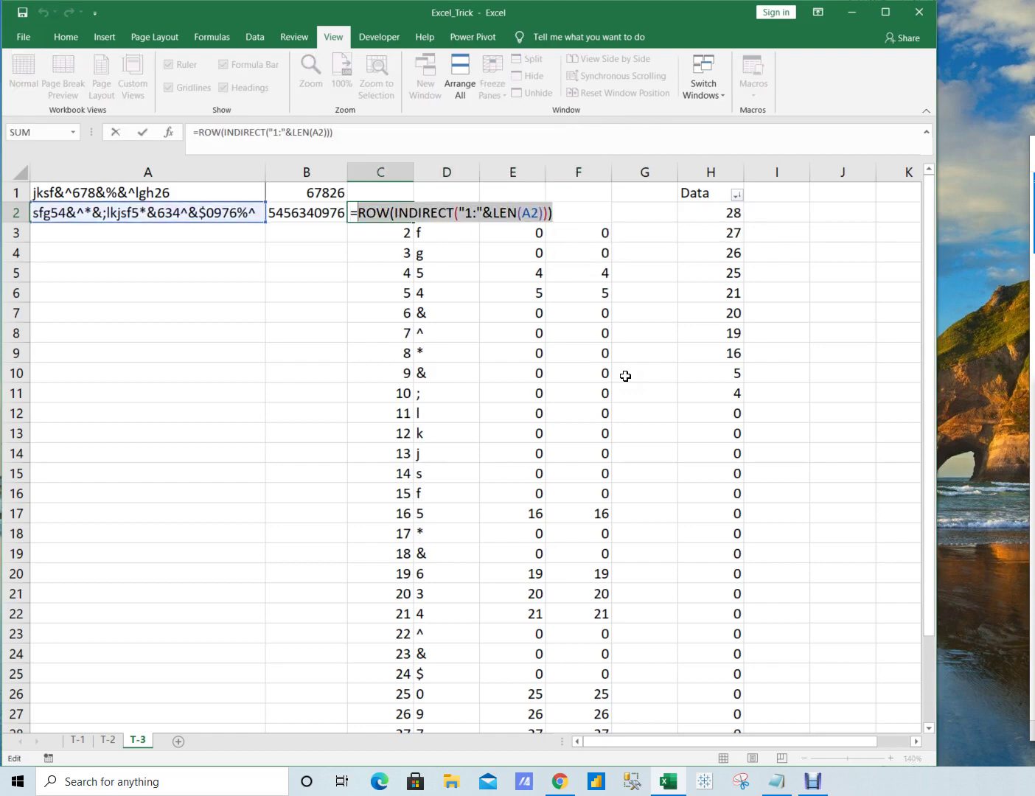
{"action": "key", "text": "Escape"}
Step: Wrap the INDEX formula in F2 in a LARGE function
{"action": "key", "text": "Right"}
{"action": "key", "text": "Right"}
{"action": "key", "text": "Right"}
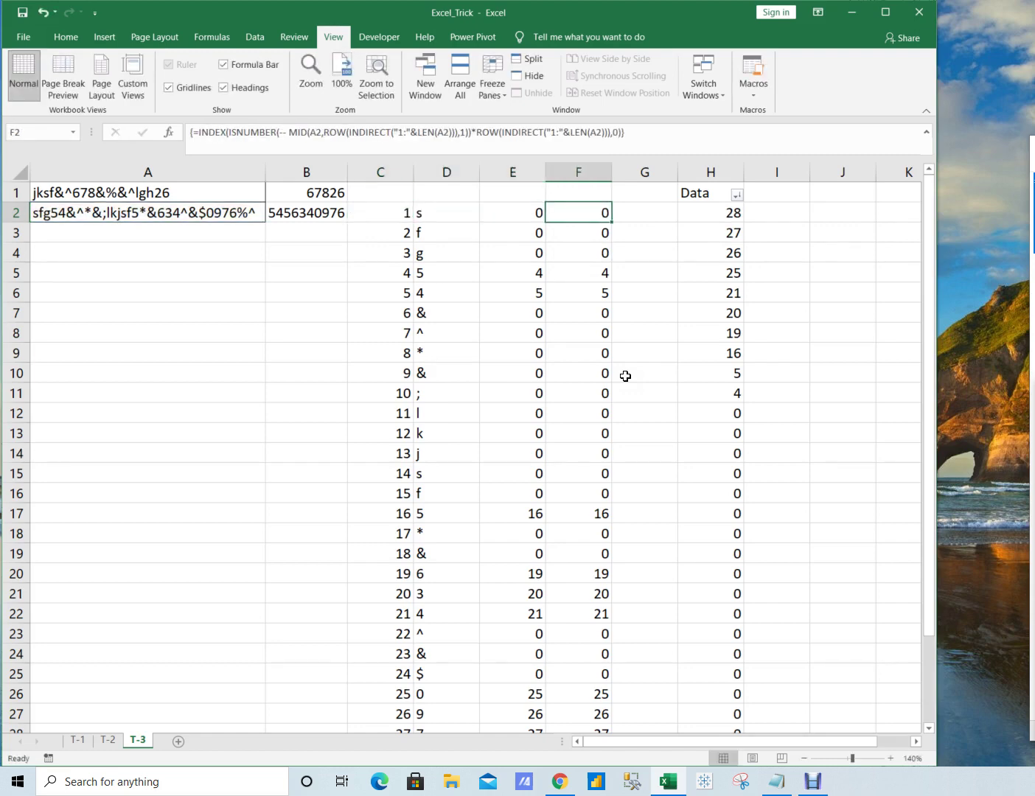
{"action": "key", "text": "F2"}
{"action": "key", "text": "Home"}
{"action": "key", "text": "Up"}
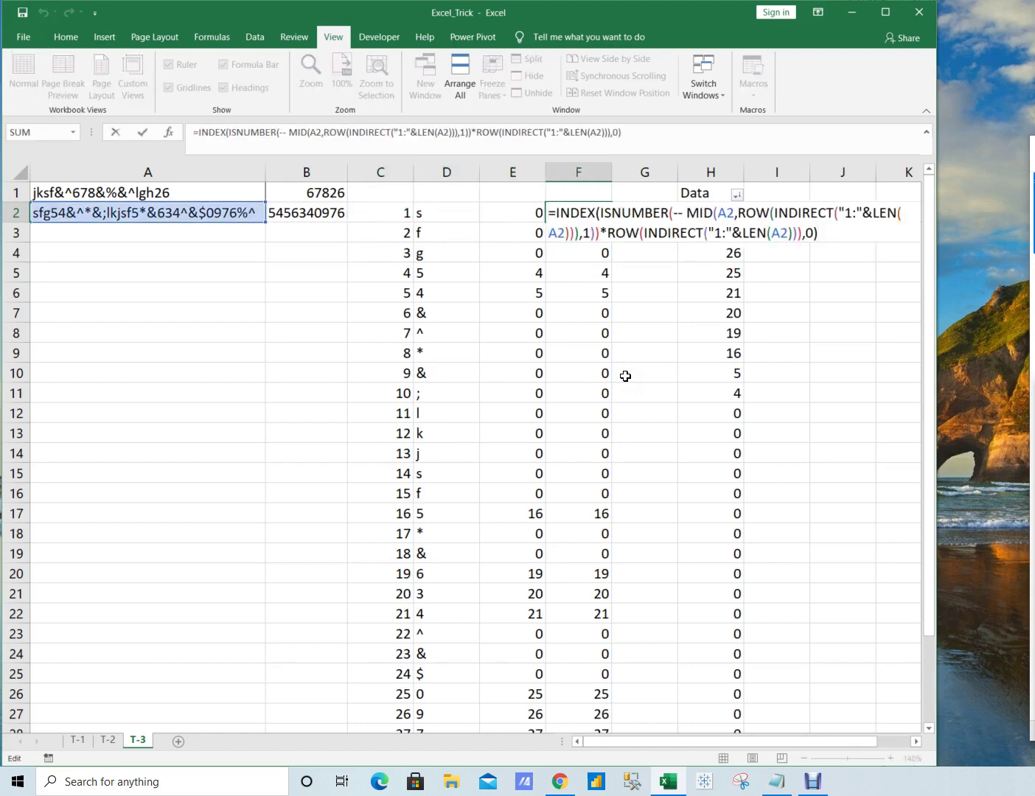
{"action": "key", "text": "Right"}
{"action": "type", "text": "lar"}
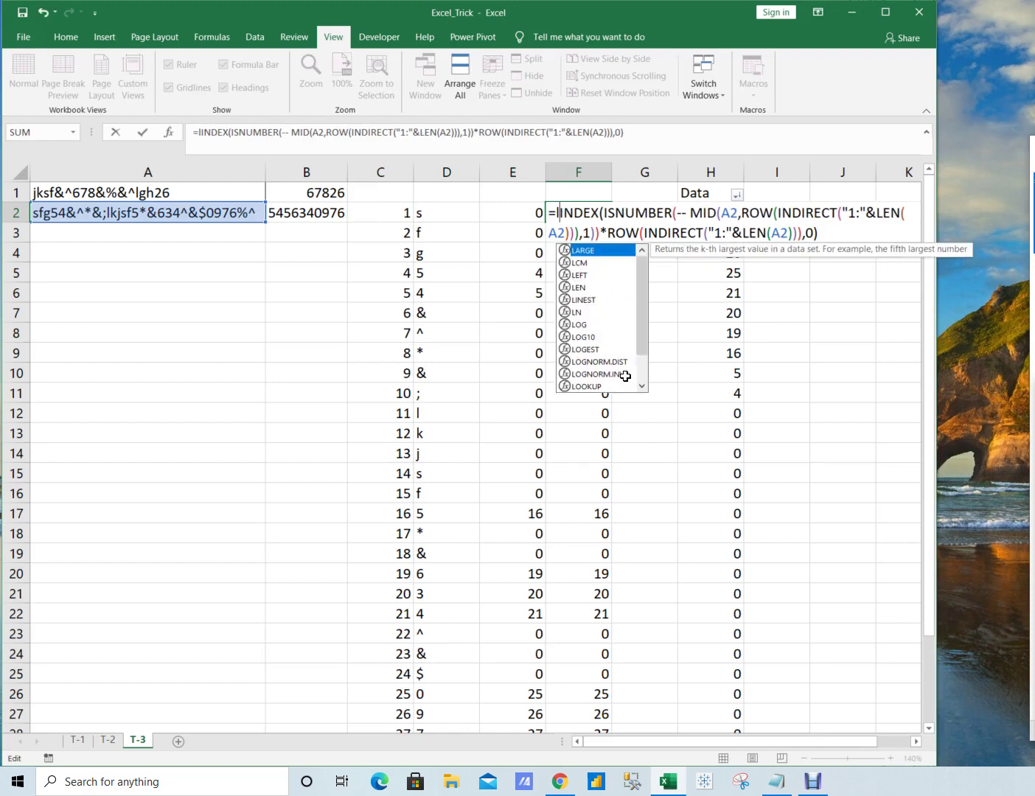
{"action": "key", "text": "Tab"}
Step: Add the copied ROW(INDIRECT("1:"&LEN(A2))) as LARGE's k argument in F2 and enter it as an array formula
{"action": "key", "text": "End"}
{"action": "key", "text": "Down"}
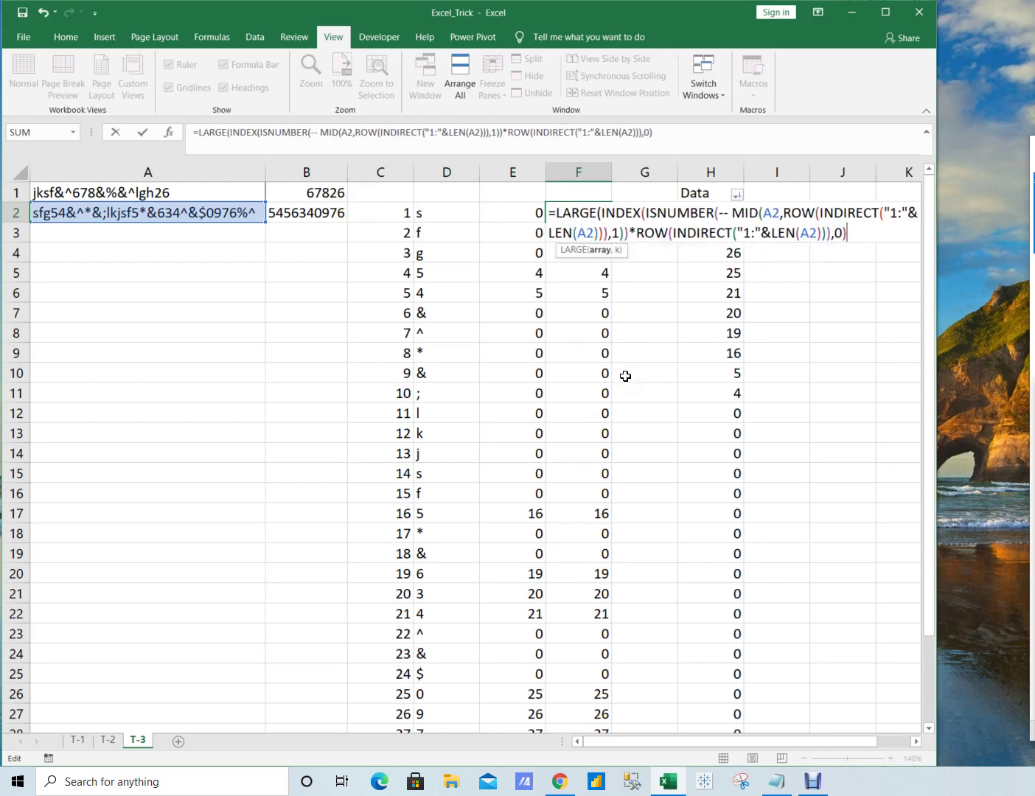
{"action": "type", "text": ","}
{"action": "key", "text": "ctrl+v"}
{"action": "type", "text": ")"}
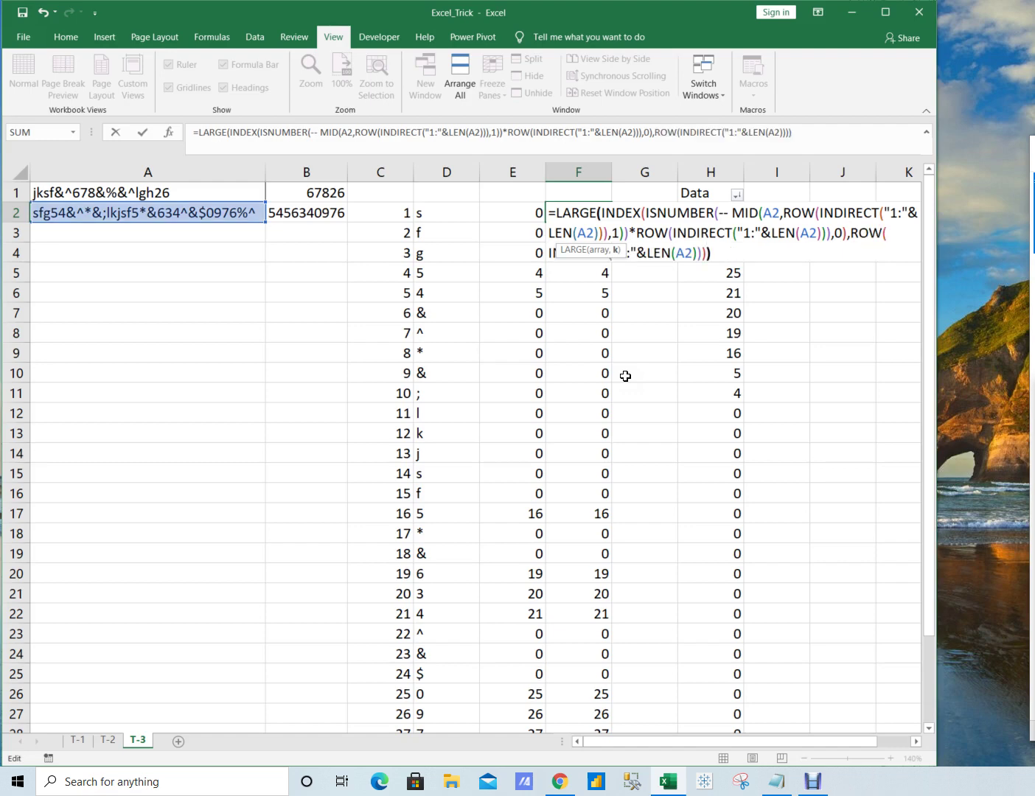
{"action": "key", "text": "ctrl+shift+Return"}
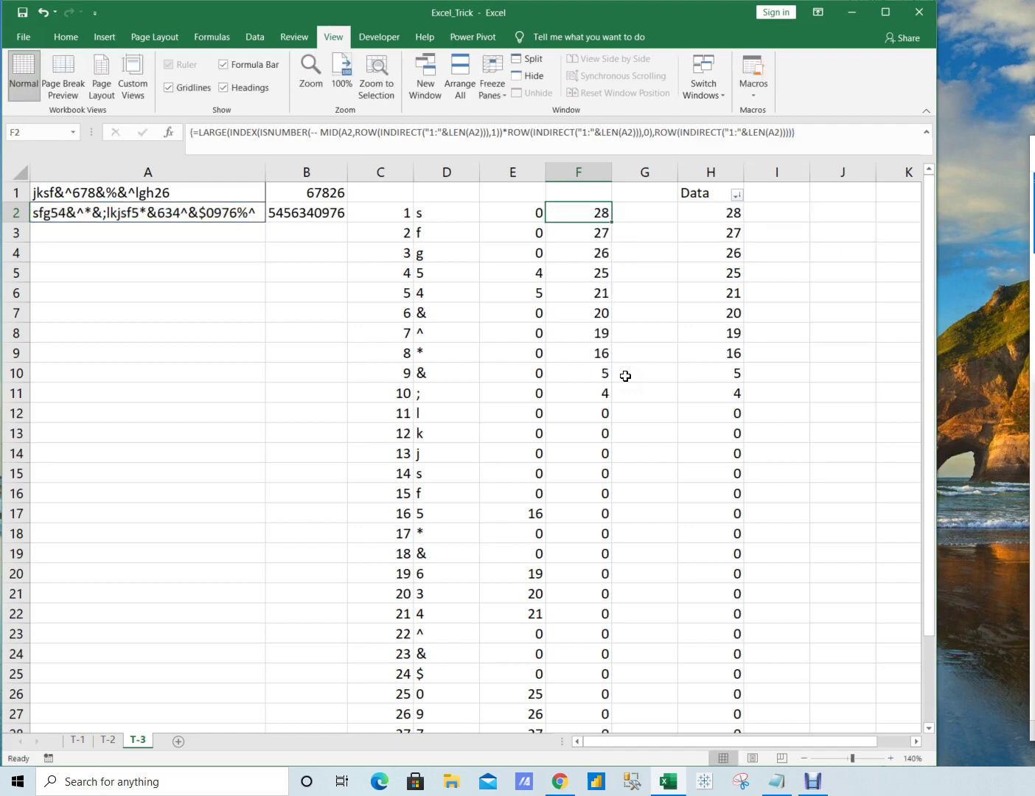
{"action": "key", "text": "F2"}
{"action": "key", "text": "ctrl+shift+Return"}
Step: Compare the LARGE results in F2:F11 with the sorted Data values in H2:H11
{"action": "key", "text": "shift+Down"}
{"action": "key", "text": "shift+Down"}
{"action": "key", "text": "shift+Down"}
{"action": "key", "text": "shift+Down"}
{"action": "key", "text": "shift+Down"}
{"action": "key", "text": "shift+Down"}
{"action": "key", "text": "shift+Down"}
{"action": "key", "text": "shift+Down"}
{"action": "key", "text": "shift+Down"}
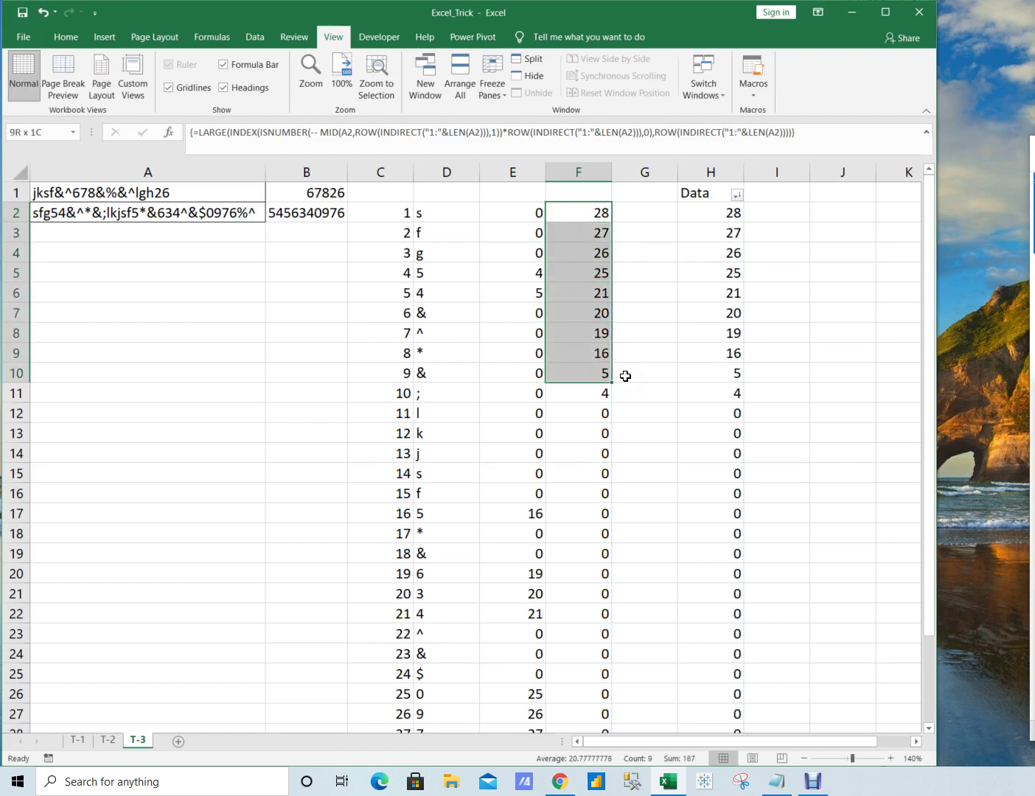
{"action": "key", "text": "ctrl+shift+Right"}
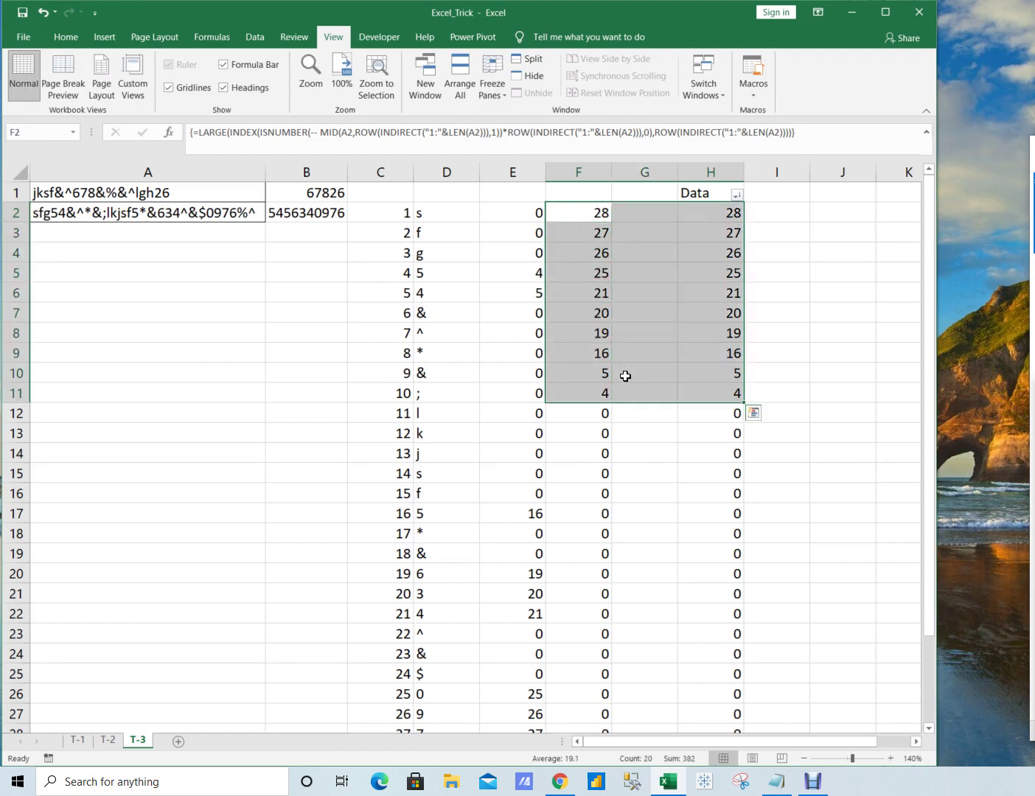
{"action": "key", "text": "Right"}
{"action": "key", "text": "Left"}
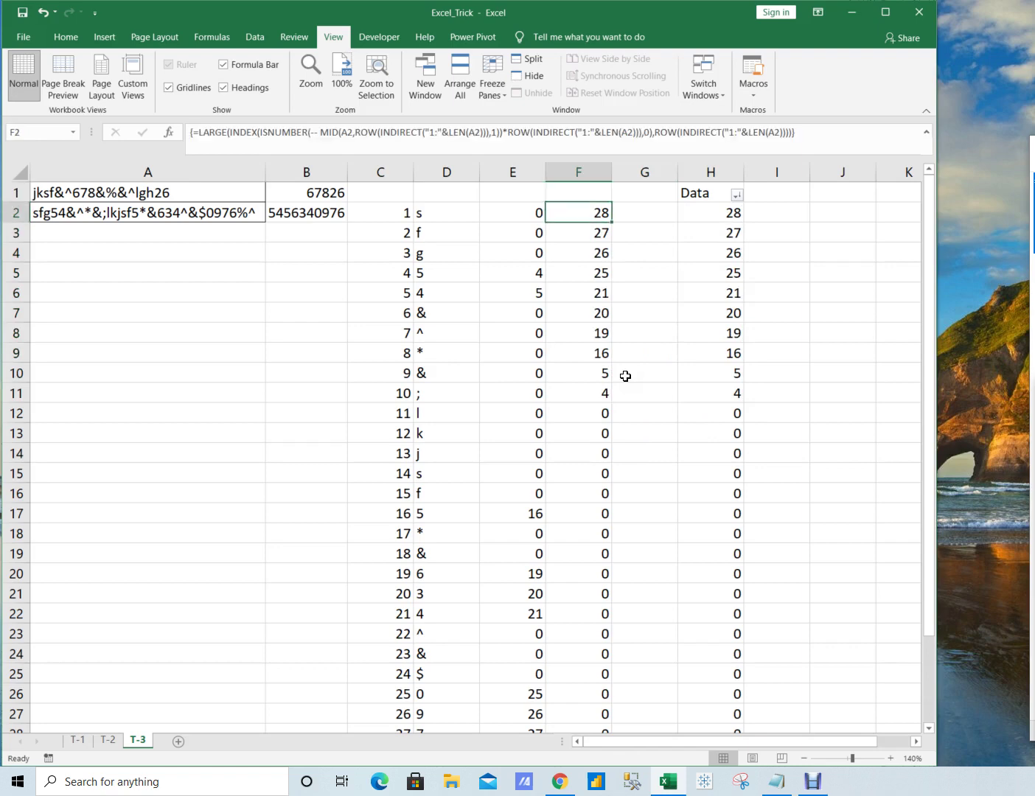
{"action": "key", "text": "Right"}
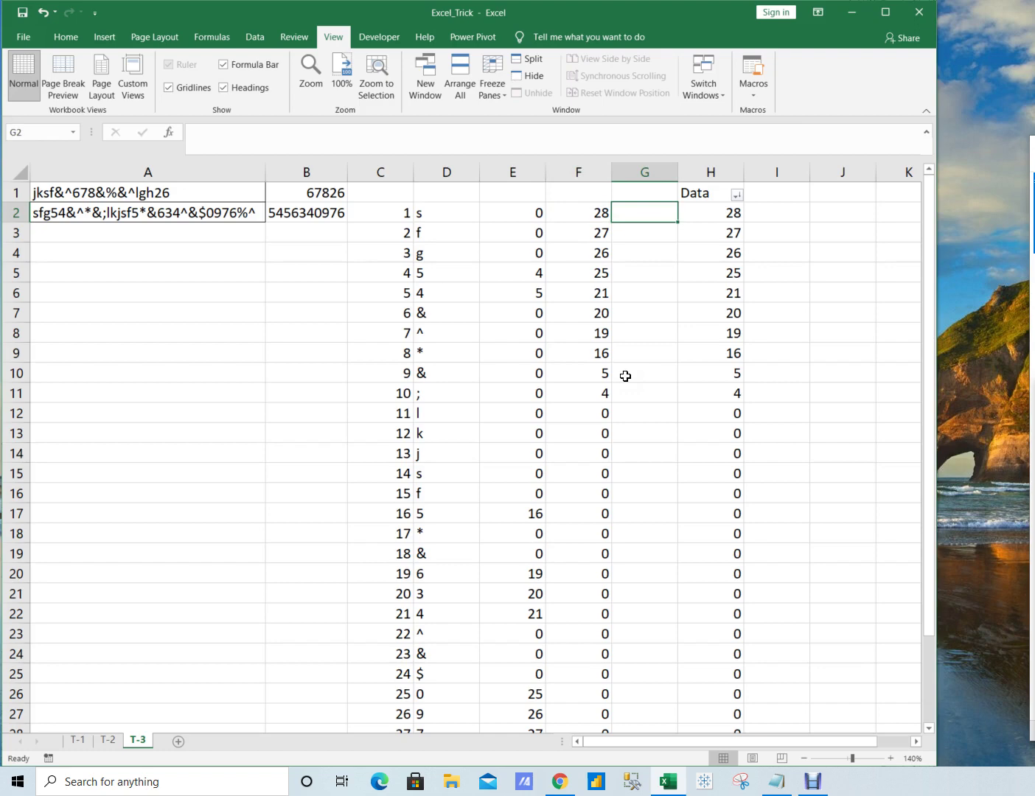
Step: Examine the digit positions in F2:F11 individually and as a range, from F2 down and from F11 up
{"action": "left_click", "coordinate": [602, 214]}
{"action": "left_click", "coordinate": [598, 236]}
{"action": "left_click", "coordinate": [600, 252]}
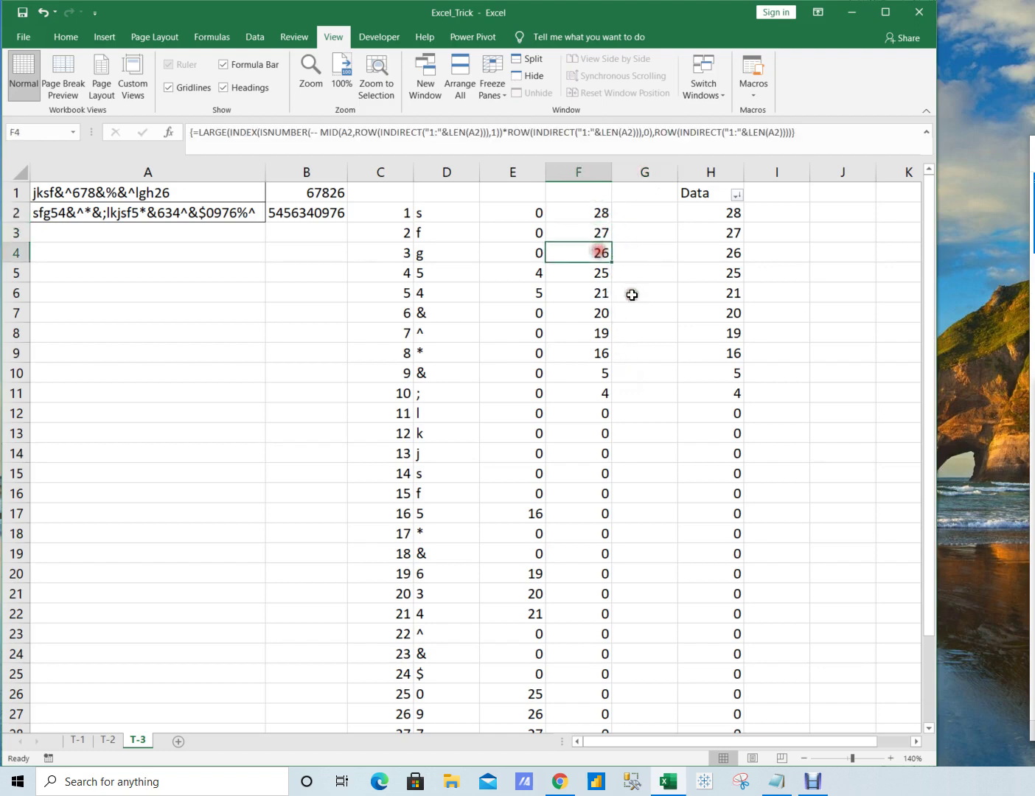
{"action": "left_click", "coordinate": [606, 275]}
{"action": "left_click", "coordinate": [605, 294]}
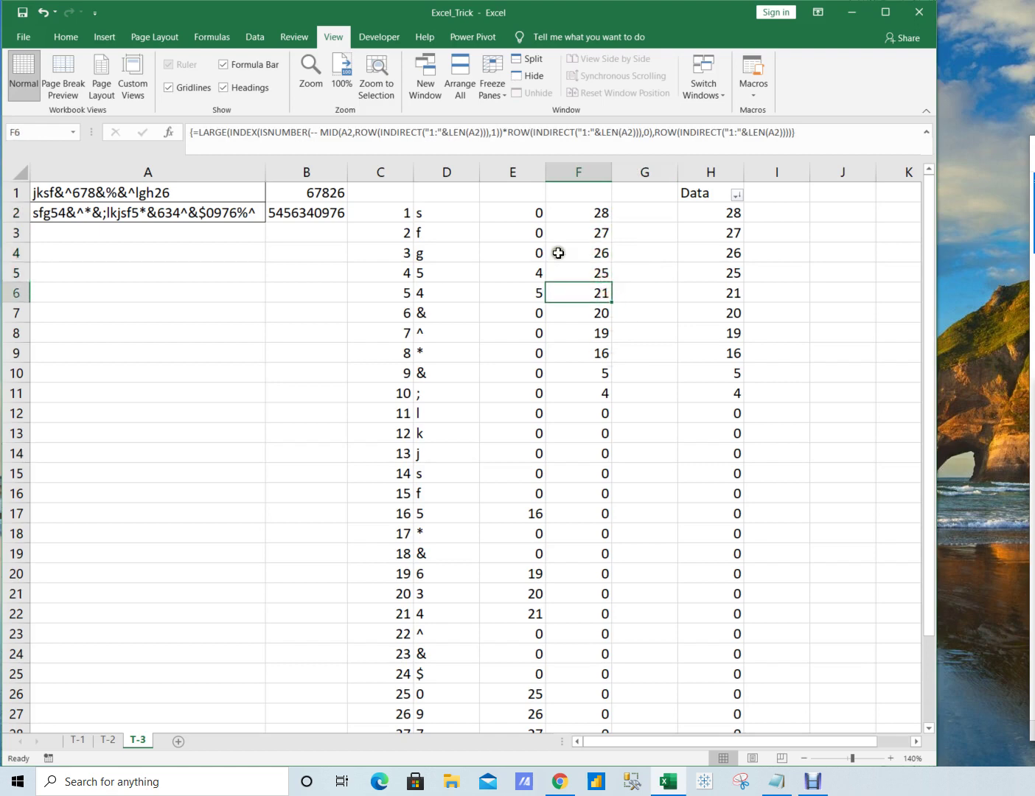
{"action": "left_click", "coordinate": [595, 213]}
{"action": "left_click", "coordinate": [604, 235]}
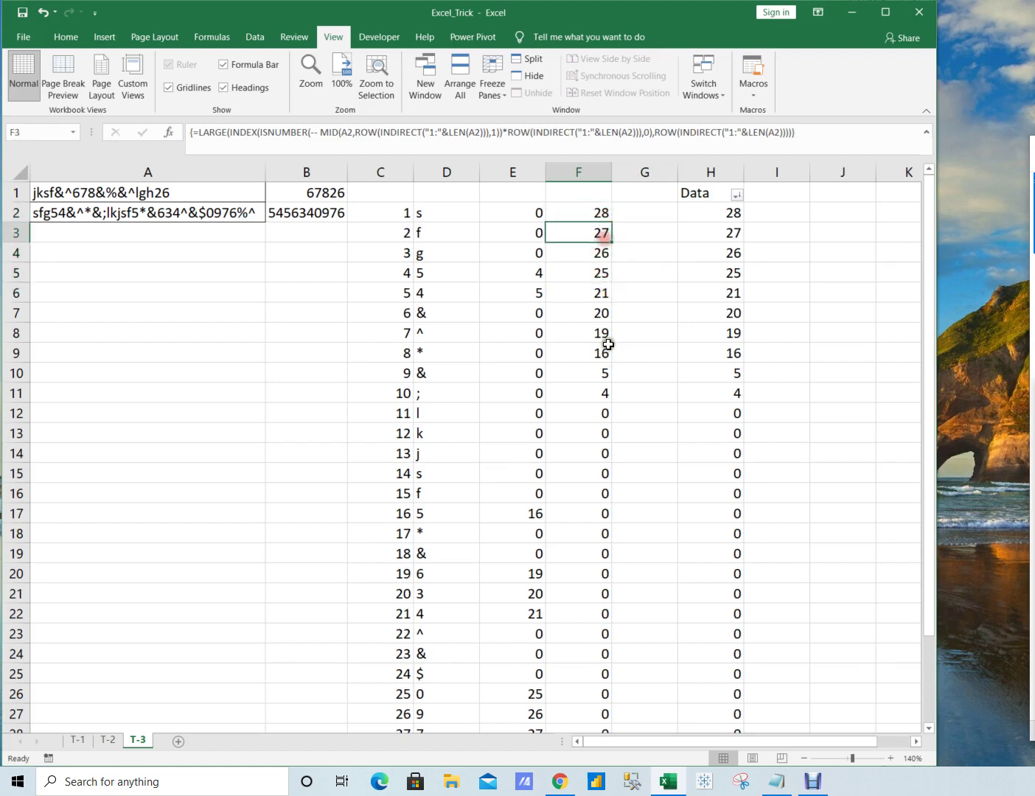
{"action": "left_click_drag", "start_coordinate": [601, 357], "coordinate": [591, 213]}
{"action": "left_click", "coordinate": [603, 384]}
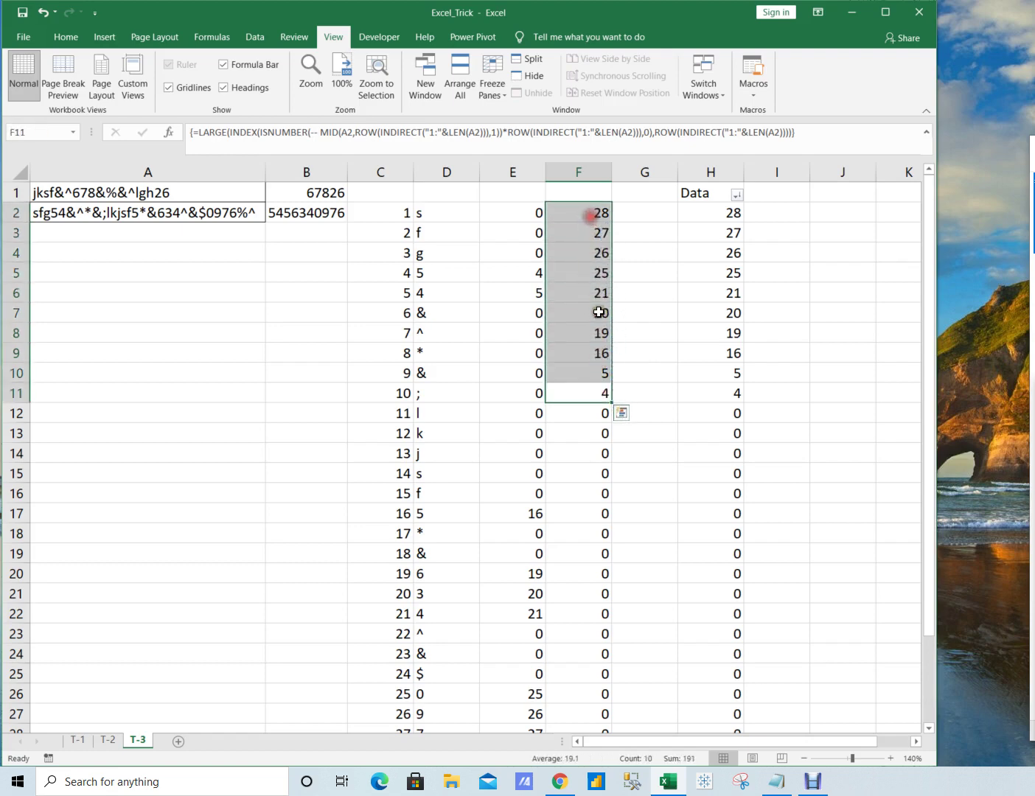
{"action": "left_click", "coordinate": [604, 384]}
{"action": "left_click", "coordinate": [633, 218]}
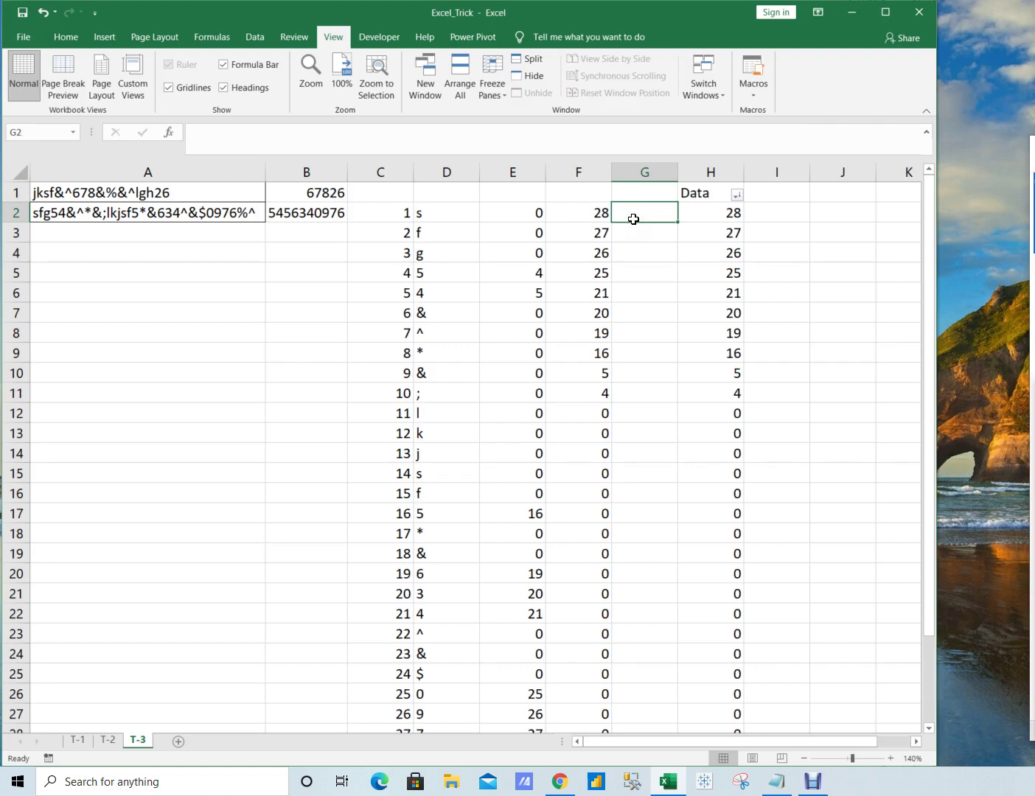
{"action": "left_click", "coordinate": [577, 216]}
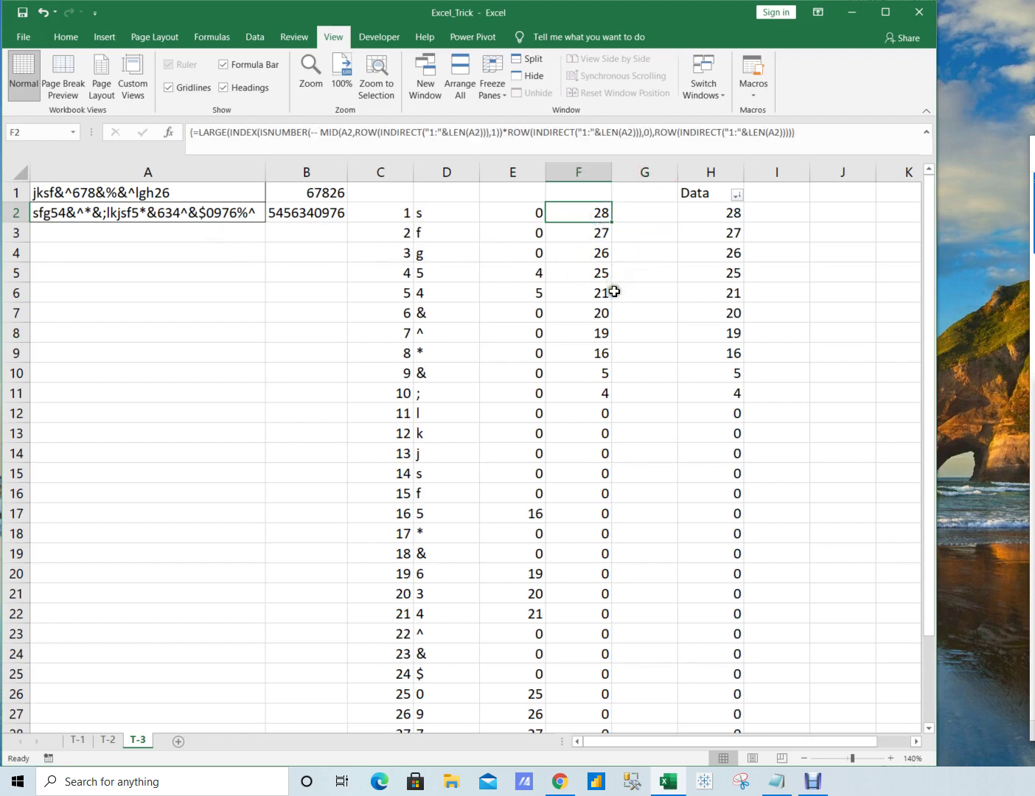
{"action": "left_click_drag", "start_coordinate": [604, 397], "coordinate": [591, 214]}
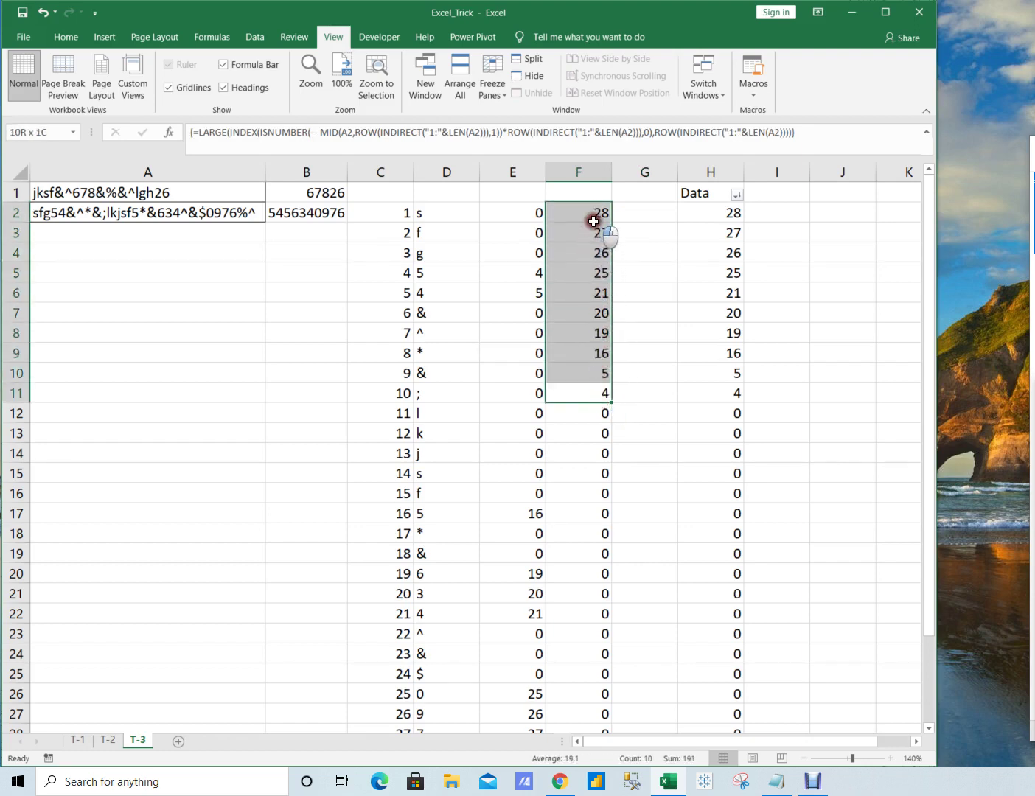
{"action": "left_click", "coordinate": [637, 218]}
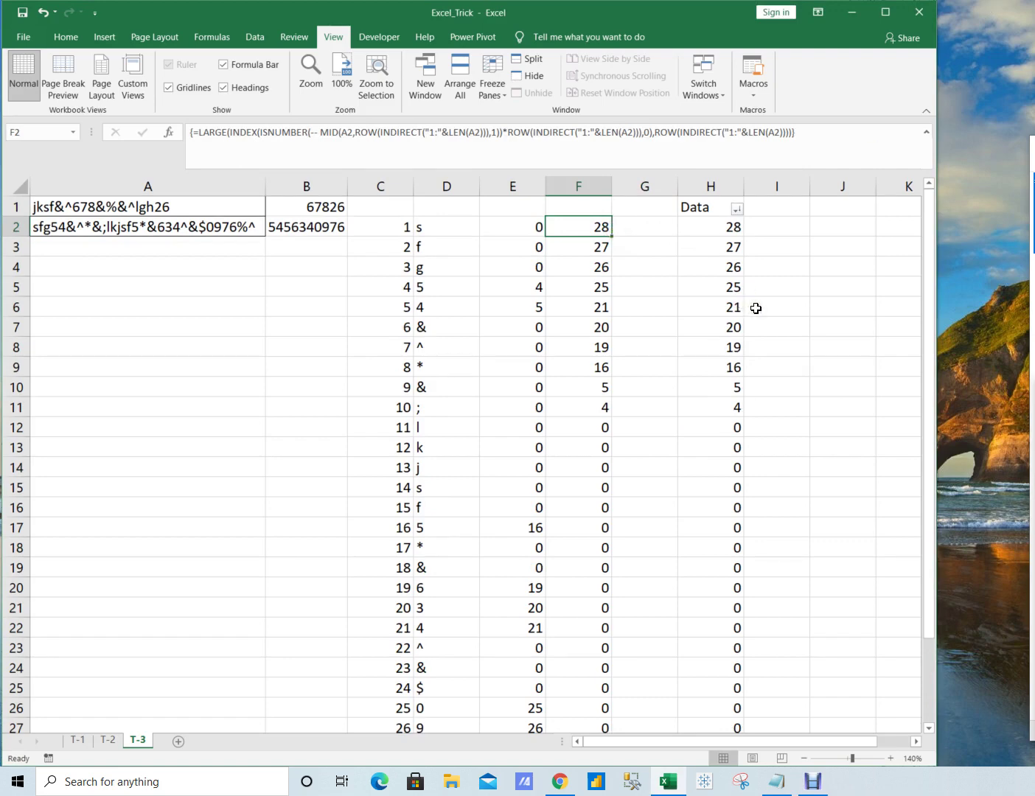
Step: Copy the complete LARGE formula text from F2, including its equals sign, without changing the cell
{"action": "key", "text": "Right"}
{"action": "key", "text": "Left"}
{"action": "key", "text": "F2"}
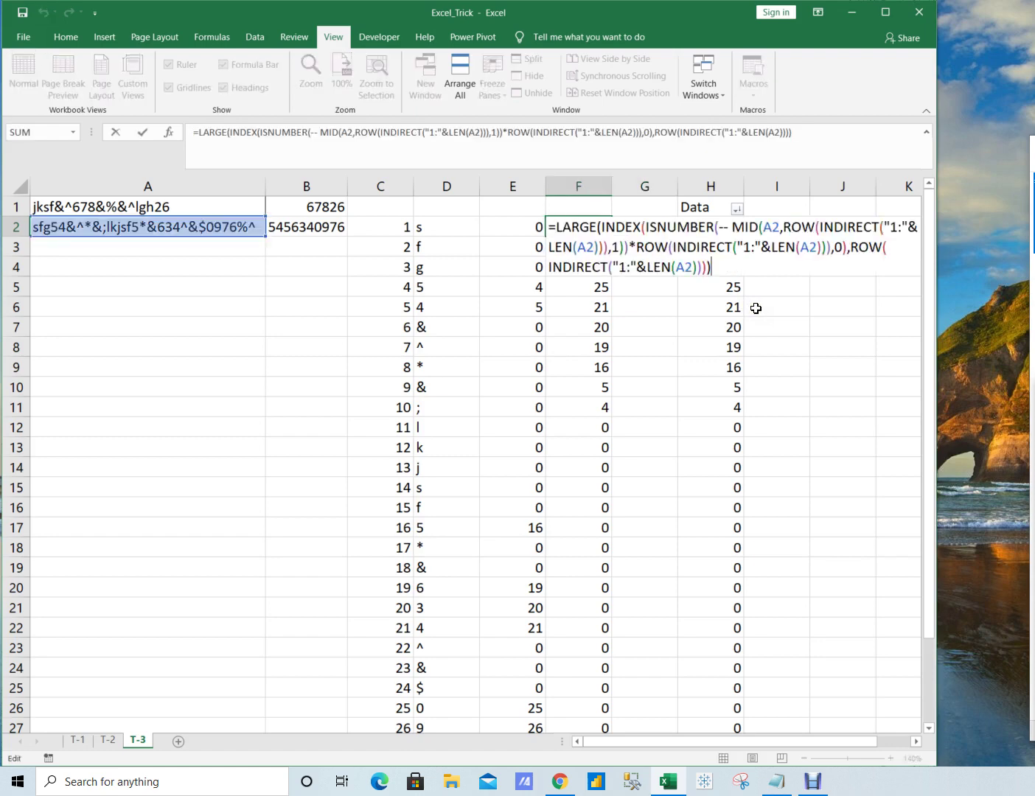
{"action": "key", "text": "ctrl+shift+Home"}
{"action": "key", "text": "ctrl+c"}
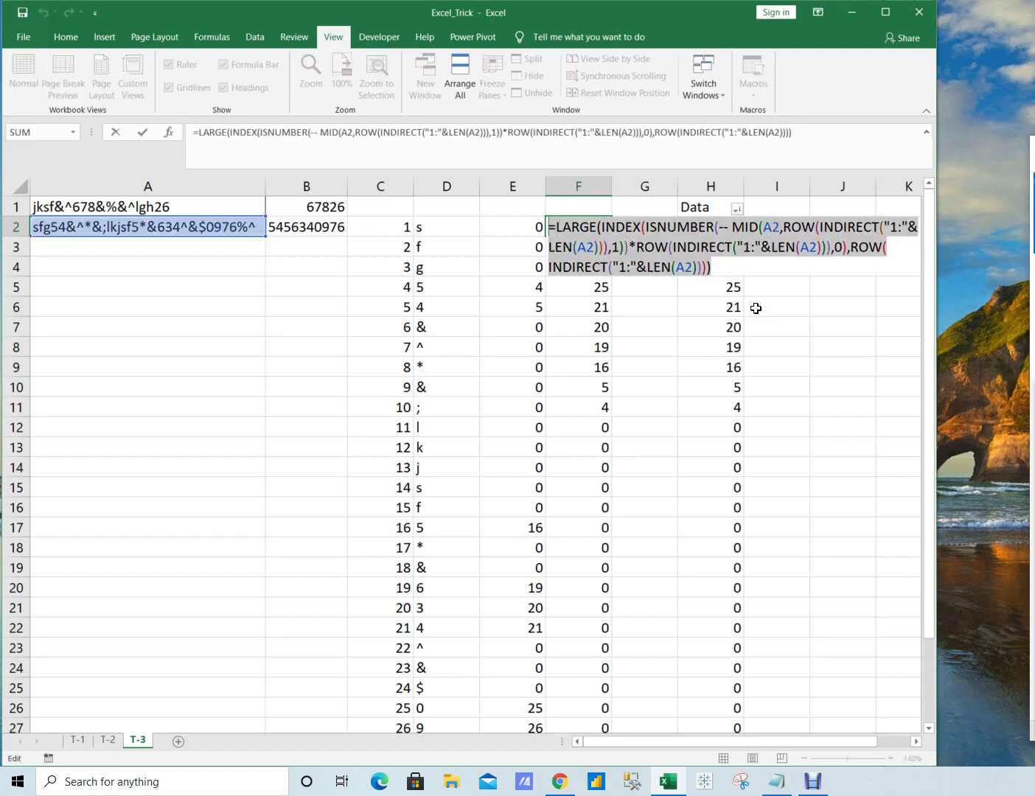
{"action": "key", "text": "Escape"}
Step: Insert two blank columns at column G, ahead of the Data column
{"action": "key", "text": "Right"}
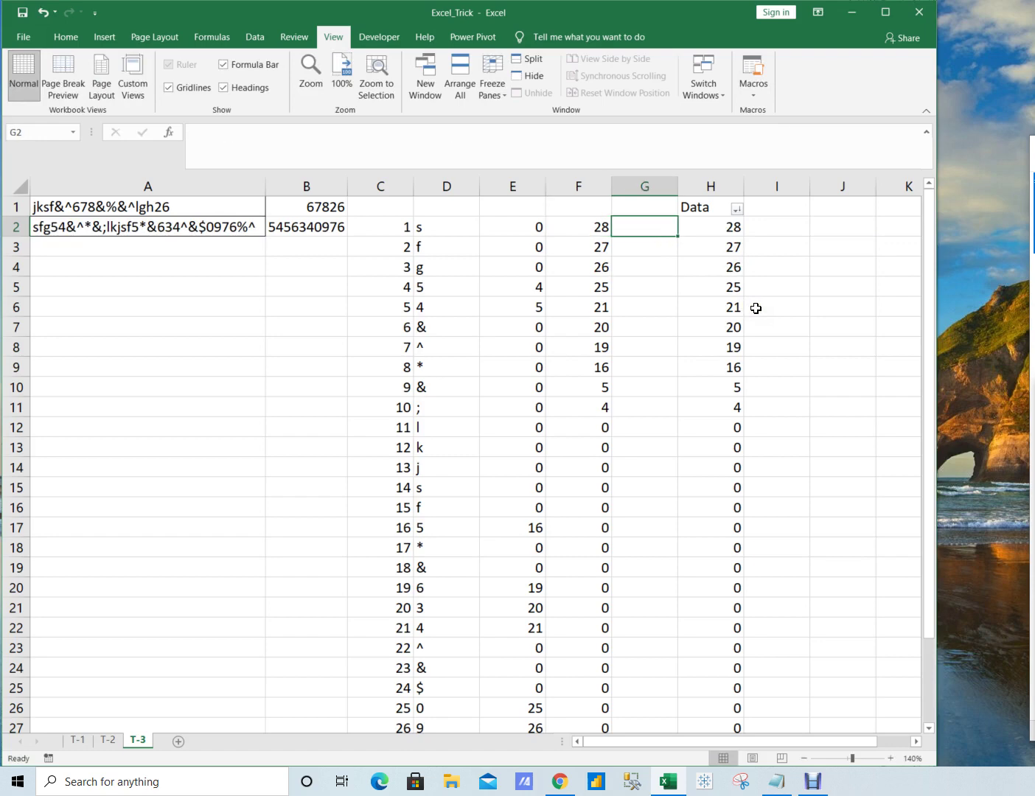
{"action": "key", "text": "ctrl+space"}
{"action": "key", "text": "ctrl+shift+plus"}
{"action": "key", "text": "ctrl+shift+plus"}
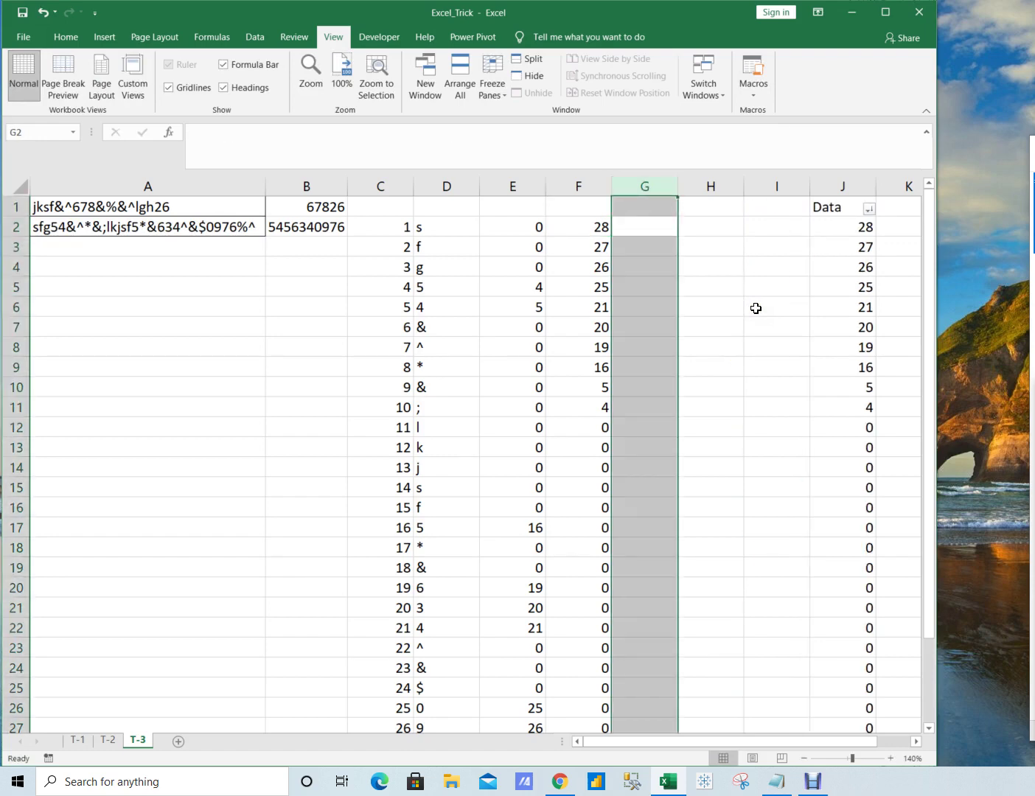
Step: Begin a MID formula in G2 with "0"&A2 as its text argument
{"action": "key", "text": "Right"}
{"action": "key", "text": "Left"}
{"action": "type", "text": "=mid"}
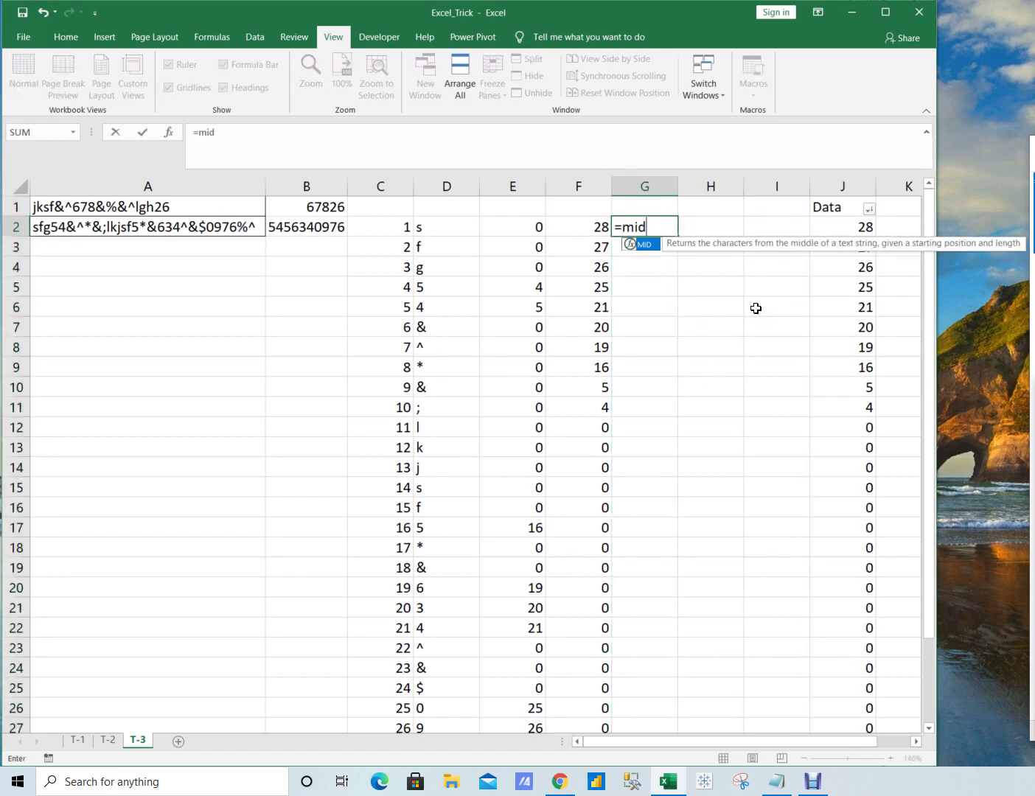
{"action": "key", "text": "Tab"}
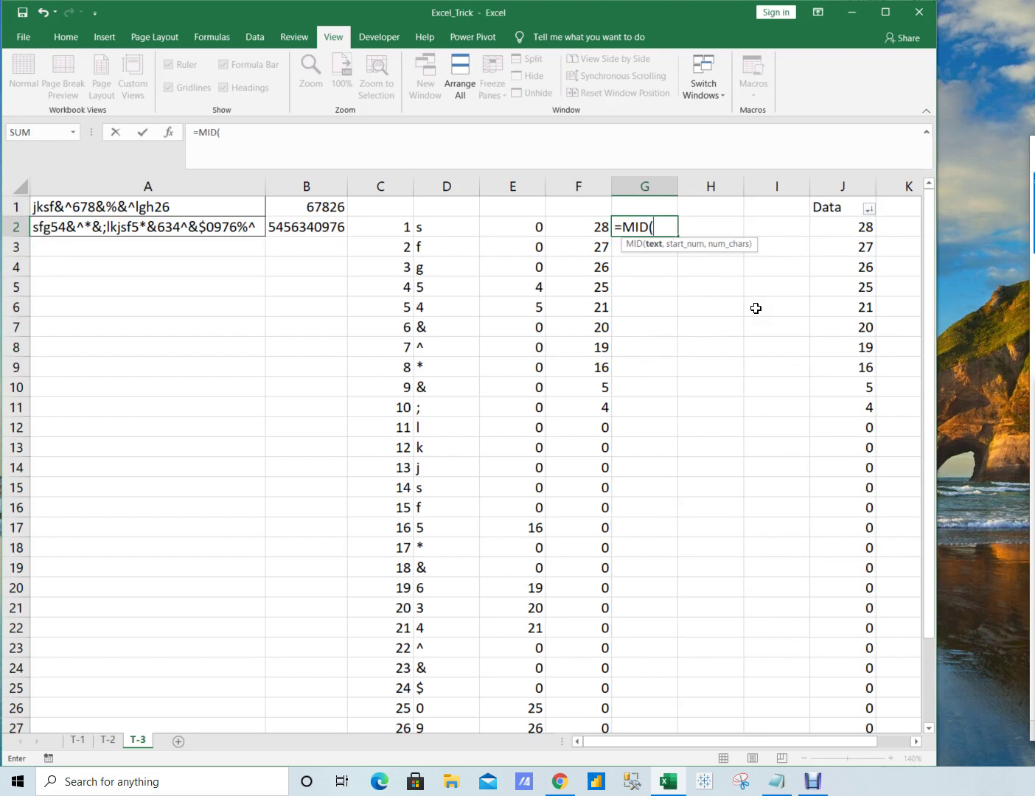
{"action": "key", "text": "Return"}
{"action": "key", "text": "Return"}
{"action": "type", "text": "\"0\"&"}
{"action": "key", "text": "F2"}
{"action": "key", "text": "Left"}
{"action": "key", "text": "Left"}
{"action": "key", "text": "Left"}
{"action": "key", "text": "Left"}
{"action": "key", "text": "Left"}
{"action": "key", "text": "Left"}
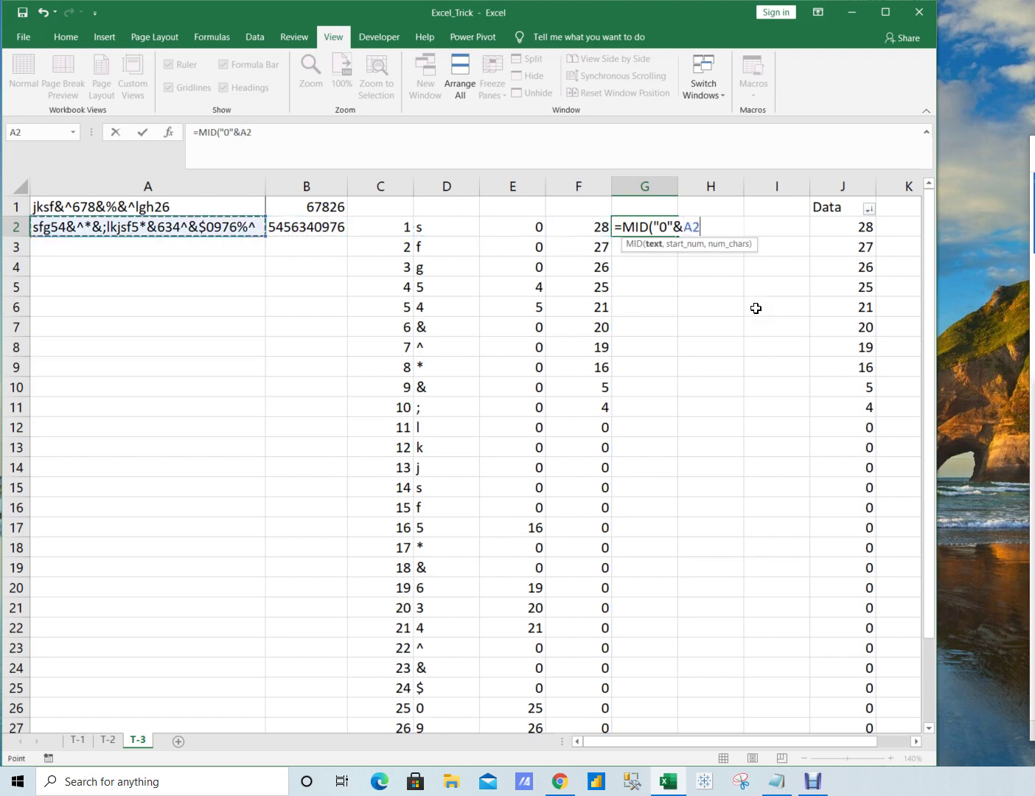
Step: Add the copied LARGE formula plus 1 as the start position argument of the MID formula in G2
{"action": "type", "text": ","}
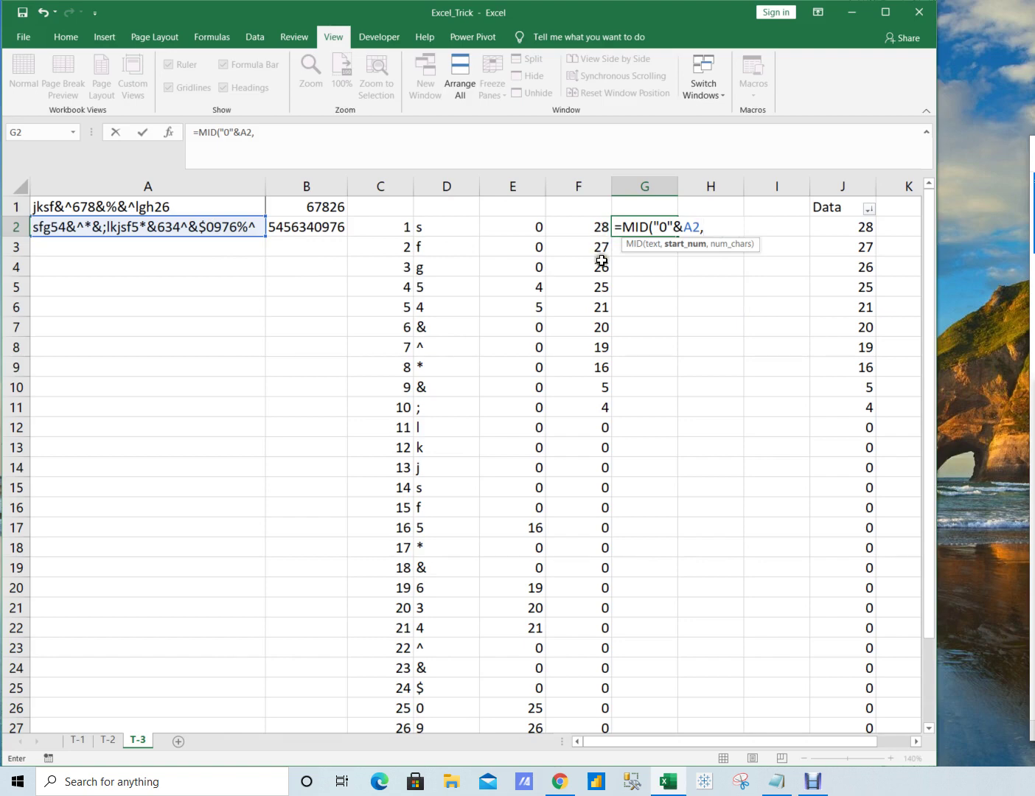
{"action": "key", "text": "ctrl+v"}
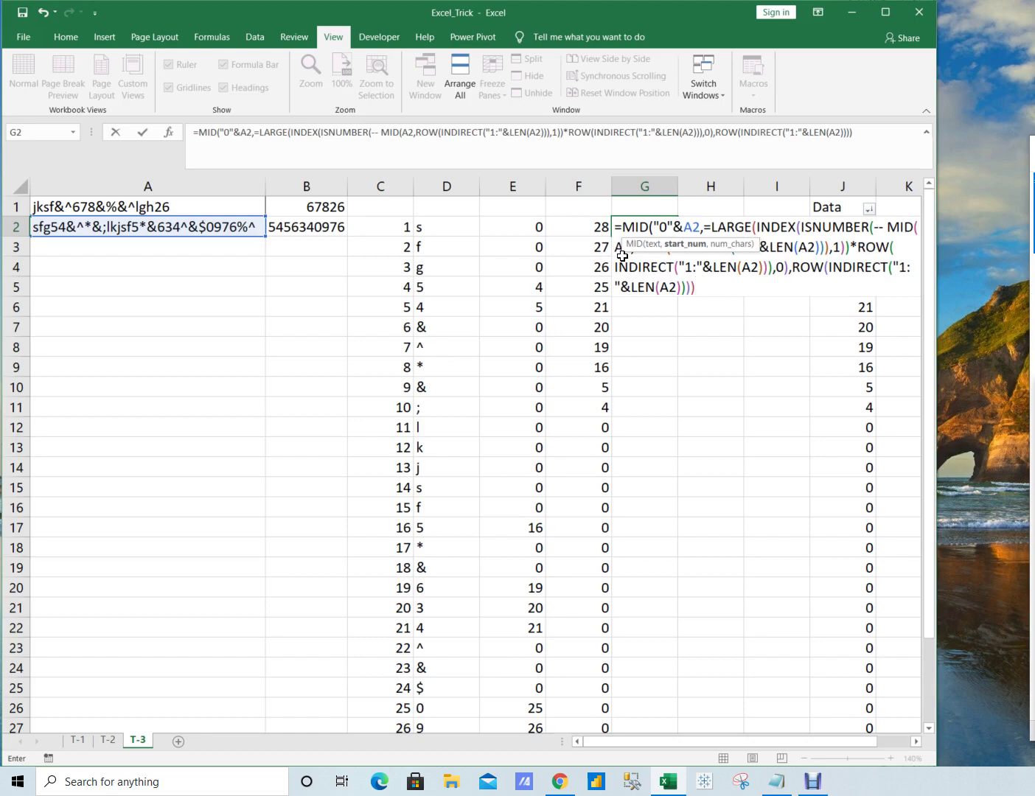
{"action": "type", "text": "+1"}
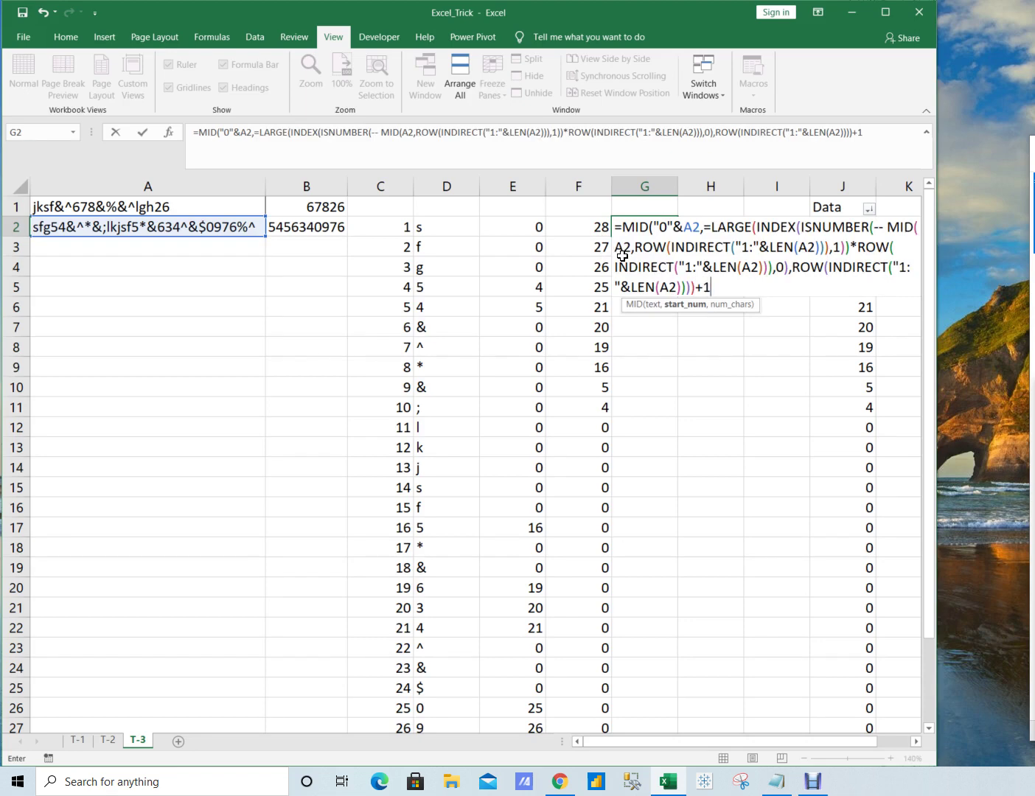
{"action": "scroll", "coordinate": [456, 477], "scroll_direction": "down", "scroll_amount": 7}
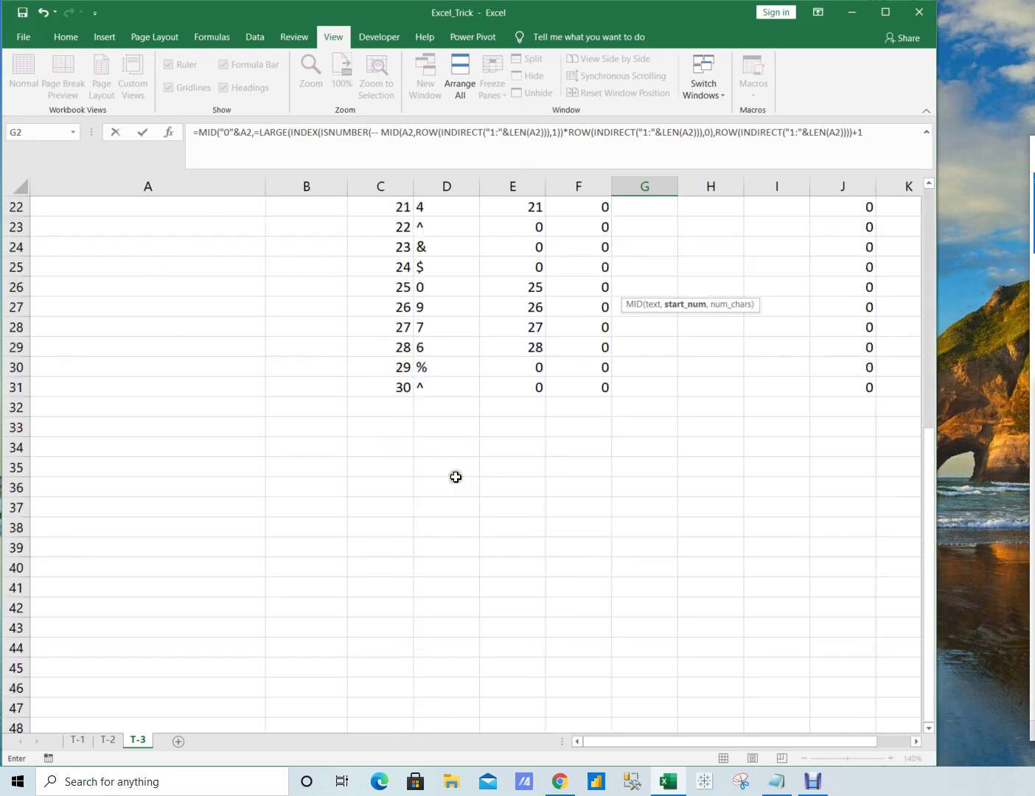
{"action": "scroll", "coordinate": [403, 420], "scroll_direction": "up", "scroll_amount": 7}
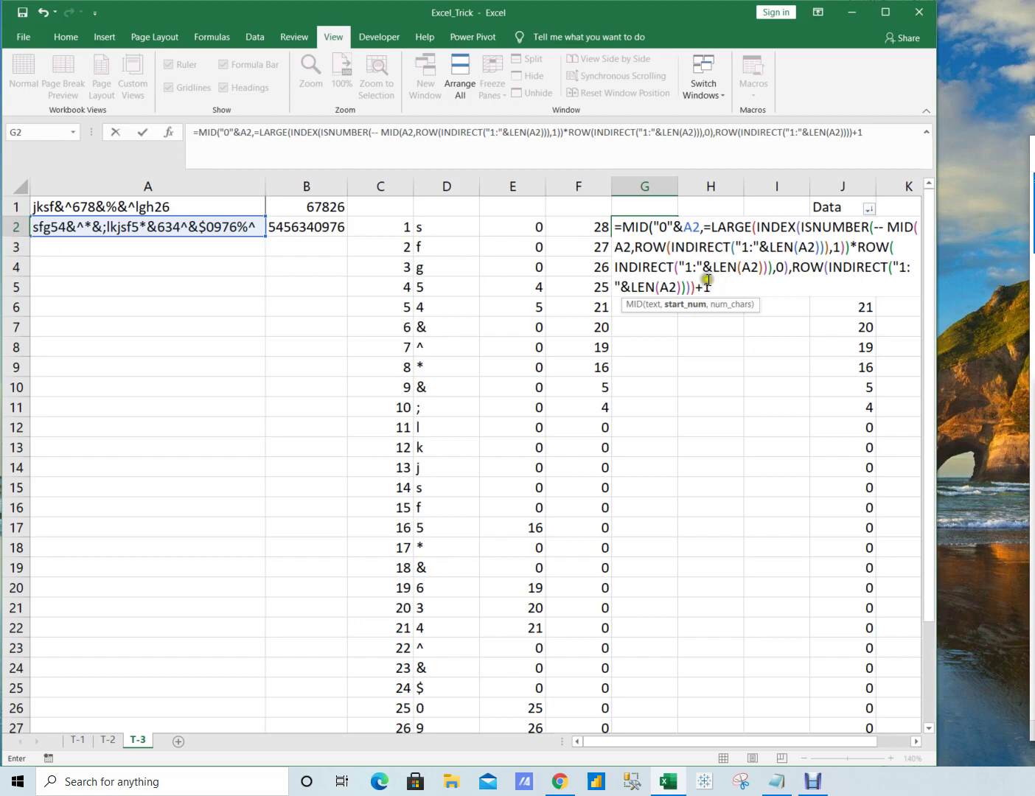
Step: Evaluate the "0"&A2 text argument in place within the G2 formula, and undo the evaluation
{"action": "left_click", "coordinate": [697, 227]}
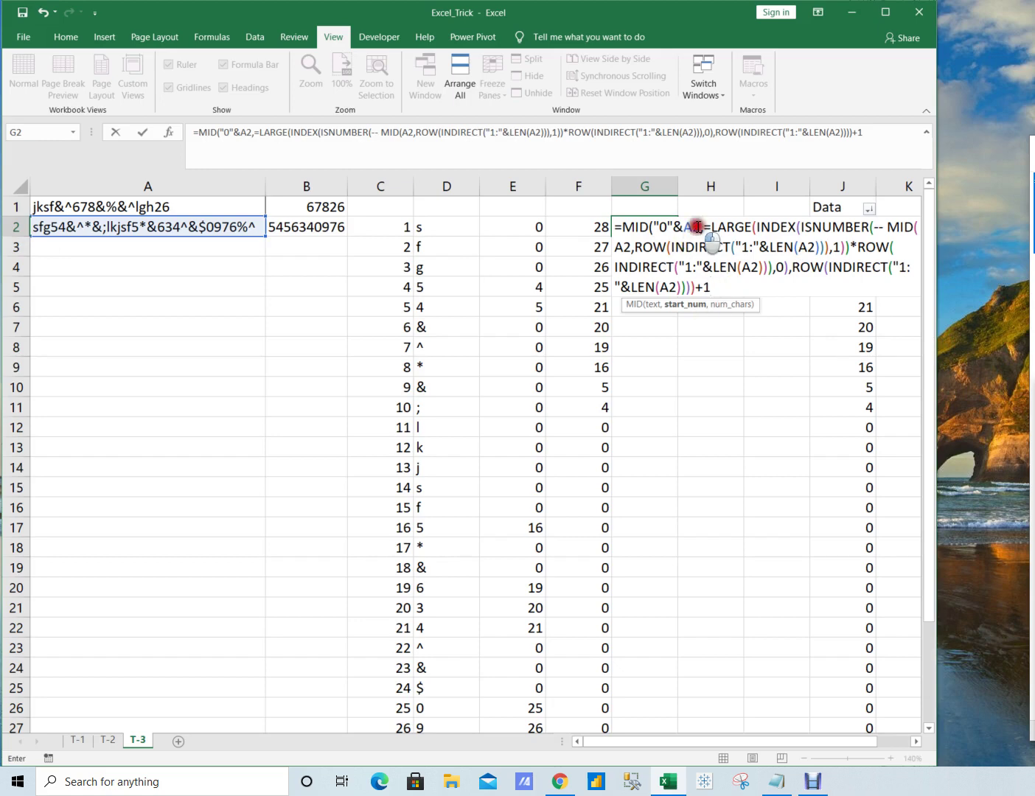
{"action": "left_click_drag", "start_coordinate": [696, 227], "coordinate": [653, 227]}
{"action": "key", "text": "F9"}
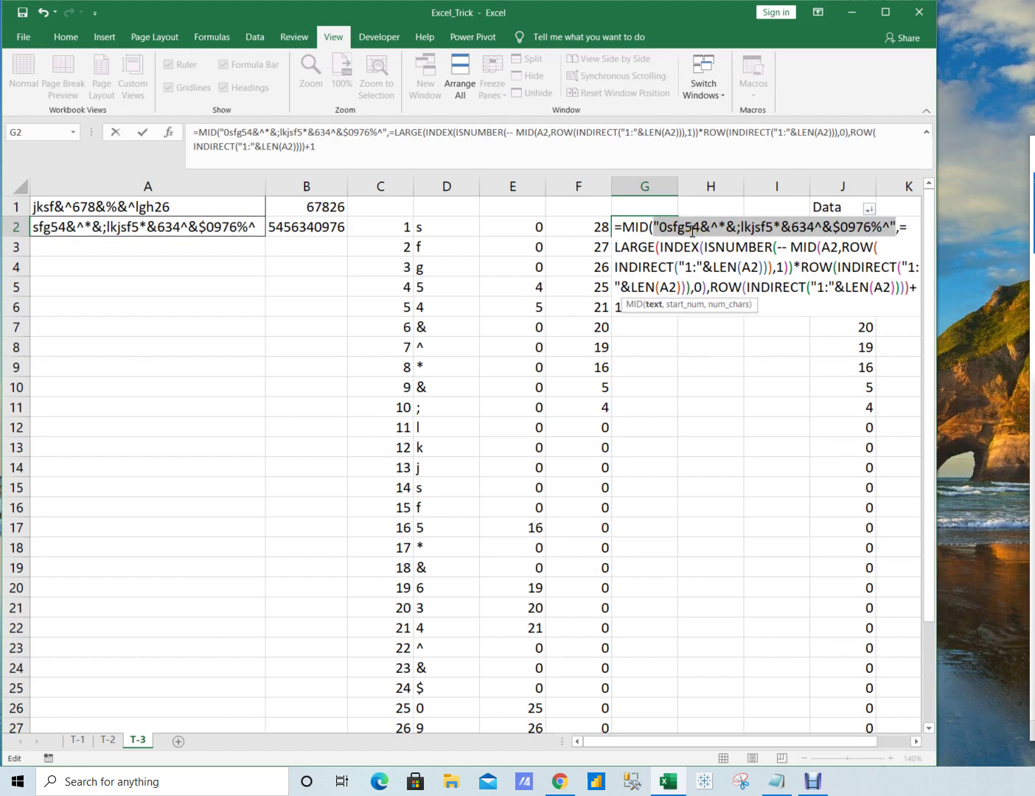
{"action": "key", "text": "ctrl+z"}
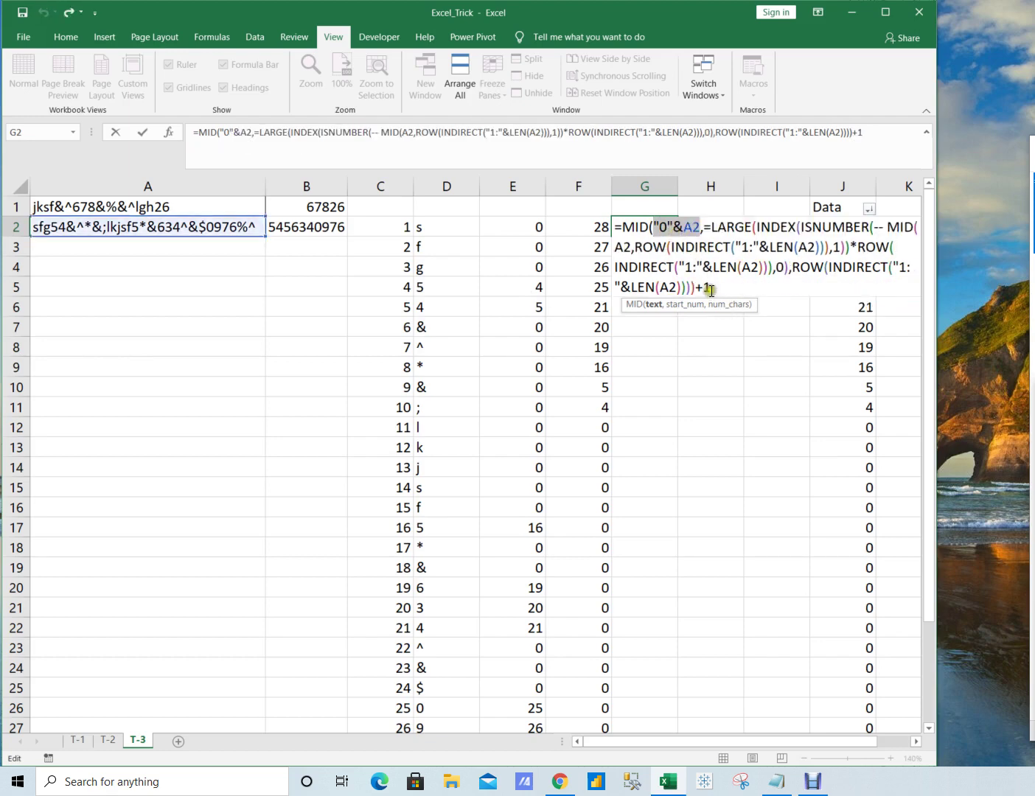
Step: Remove the stray equals sign before LARGE, set the character count to 1, and enter G2 as an array formula
{"action": "left_click", "coordinate": [711, 288]}
{"action": "left_click", "coordinate": [705, 229]}
{"action": "key", "text": "BackSpace"}
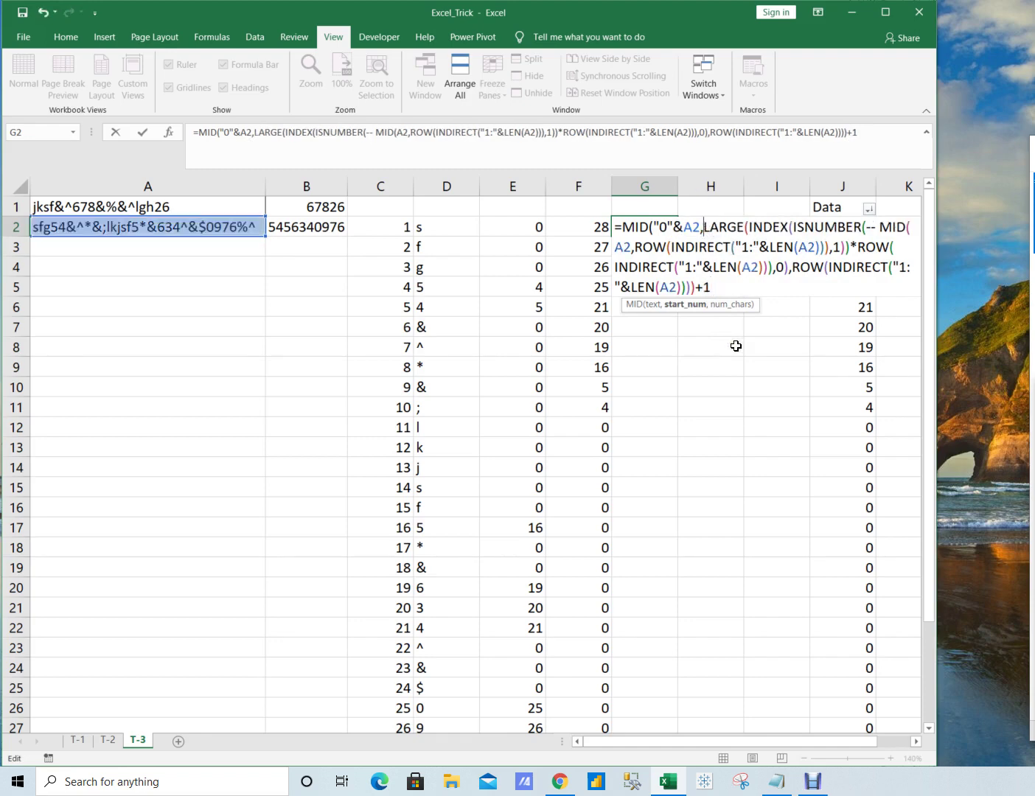
{"action": "left_click", "coordinate": [715, 289]}
{"action": "type", "text": ","}
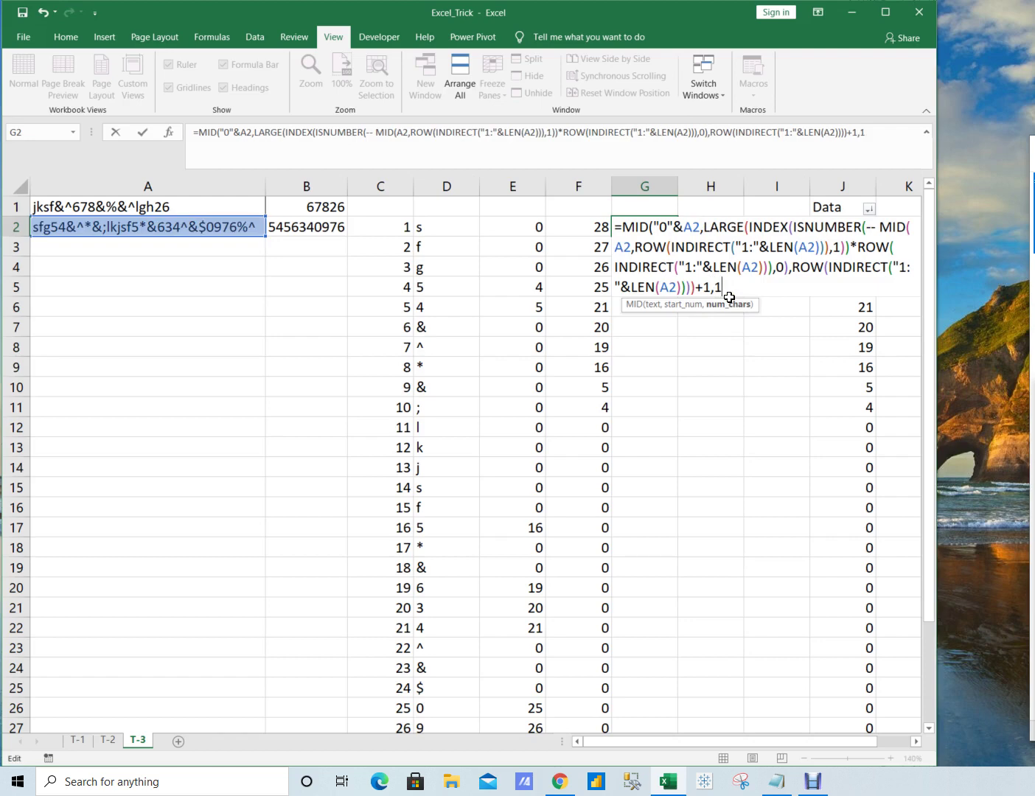
{"action": "type", "text": "1)"}
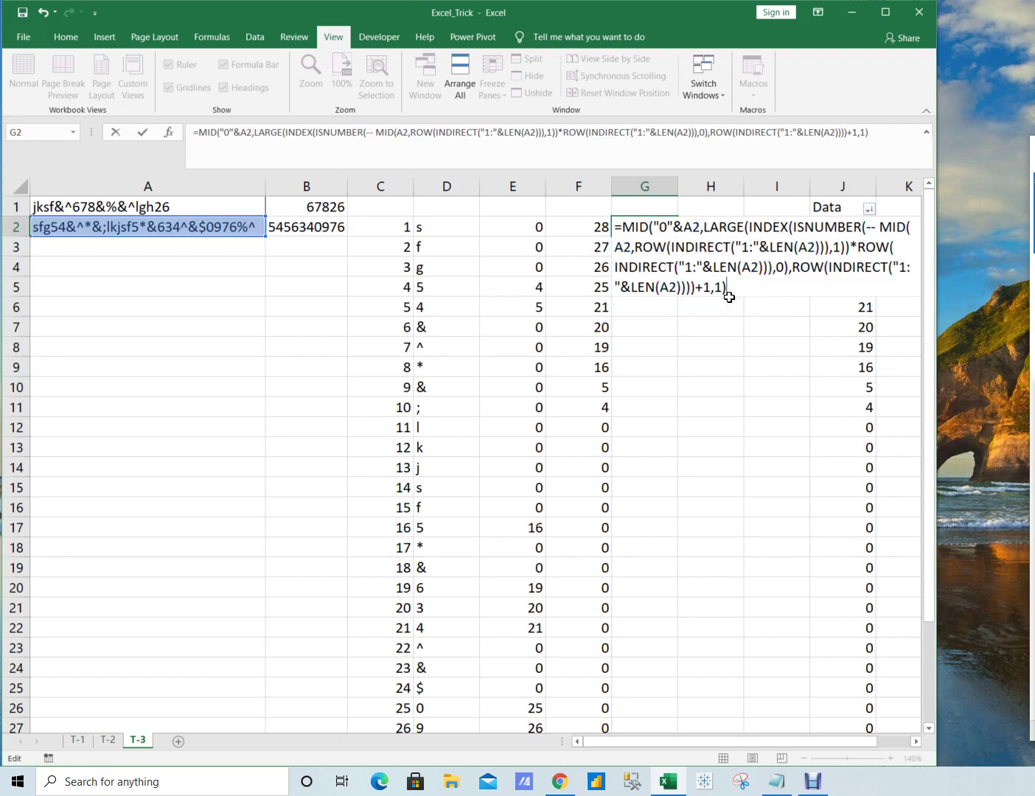
{"action": "key", "text": "ctrl+shift+Return"}
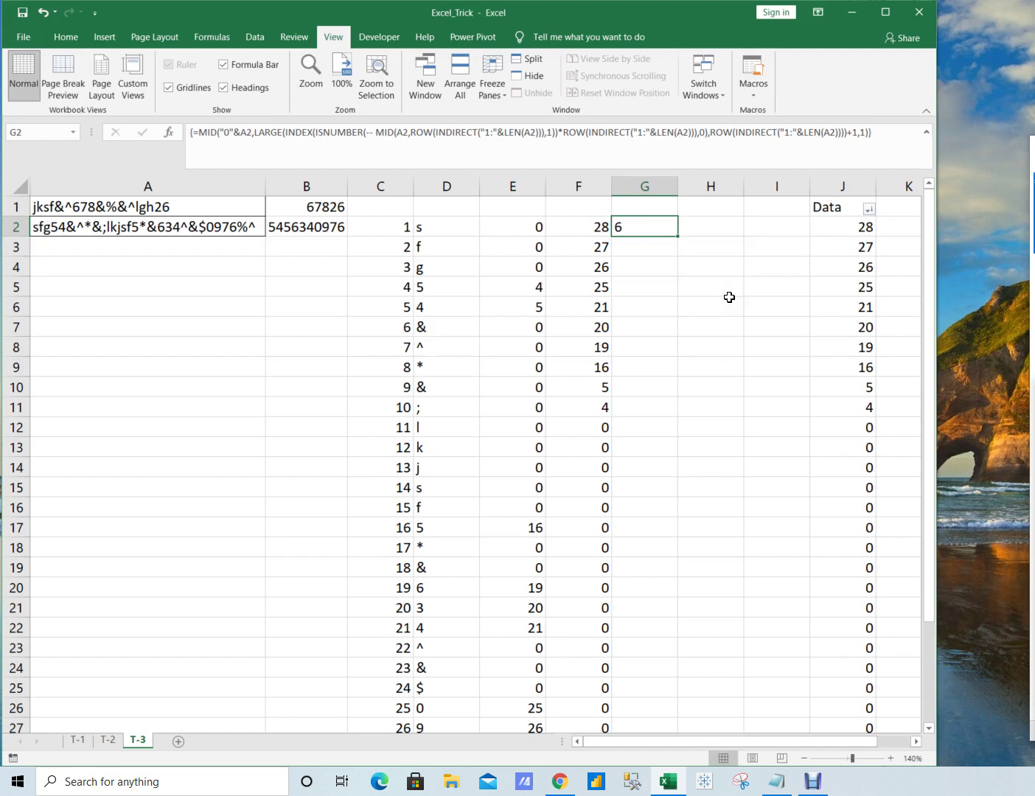
Step: Extend the MID array formula in G2 over the whole range G2:G31
{"action": "key", "text": "Left"}
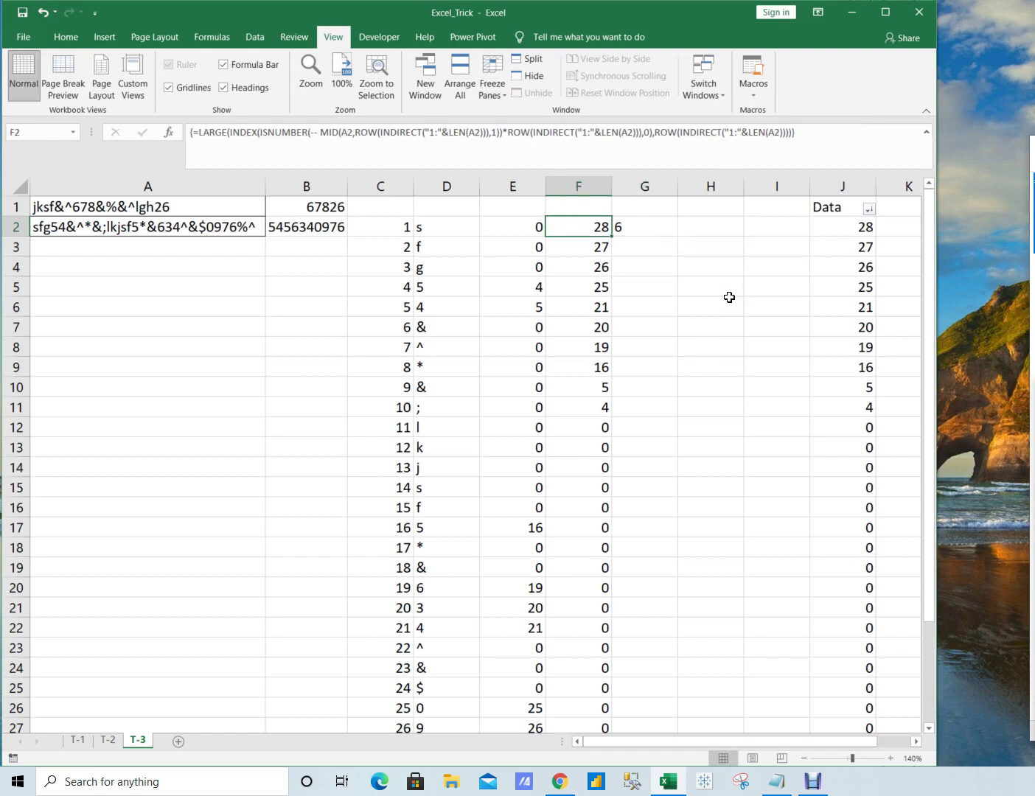
{"action": "key", "text": "ctrl+Down"}
{"action": "key", "text": "Right"}
{"action": "key", "text": "ctrl+shift+Up"}
{"action": "key", "text": "ctrl+shift+Up"}
{"action": "key", "text": "shift+Down"}
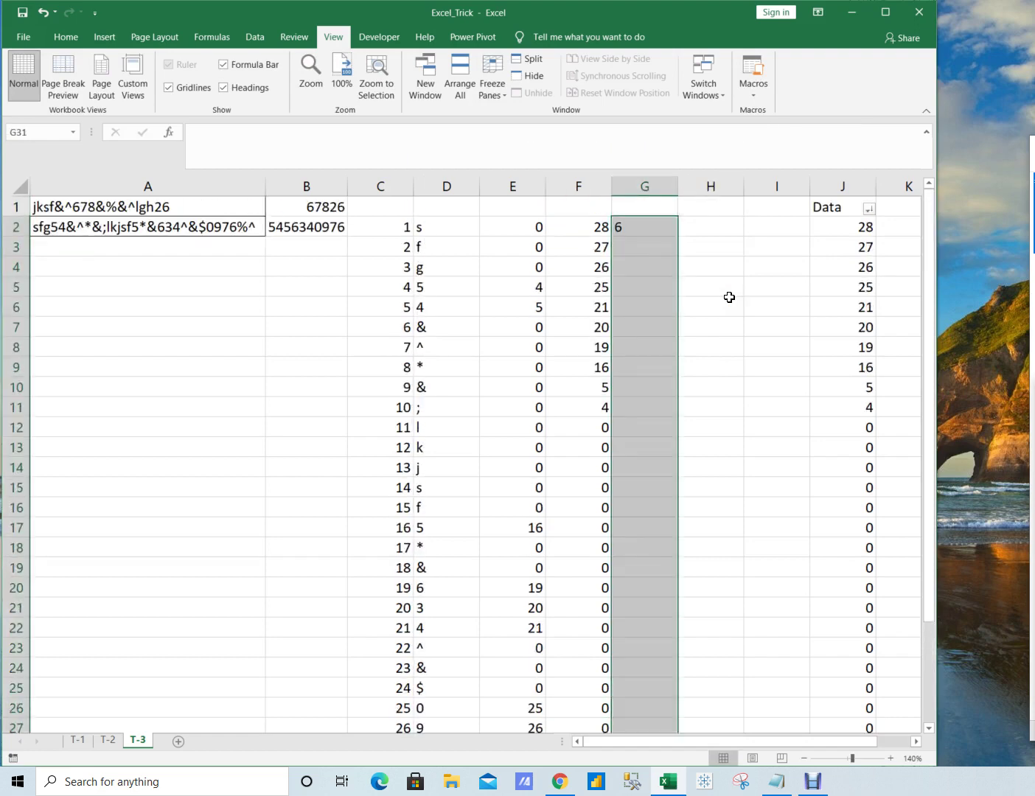
{"action": "key", "text": "Tab"}
{"action": "key", "text": "F2"}
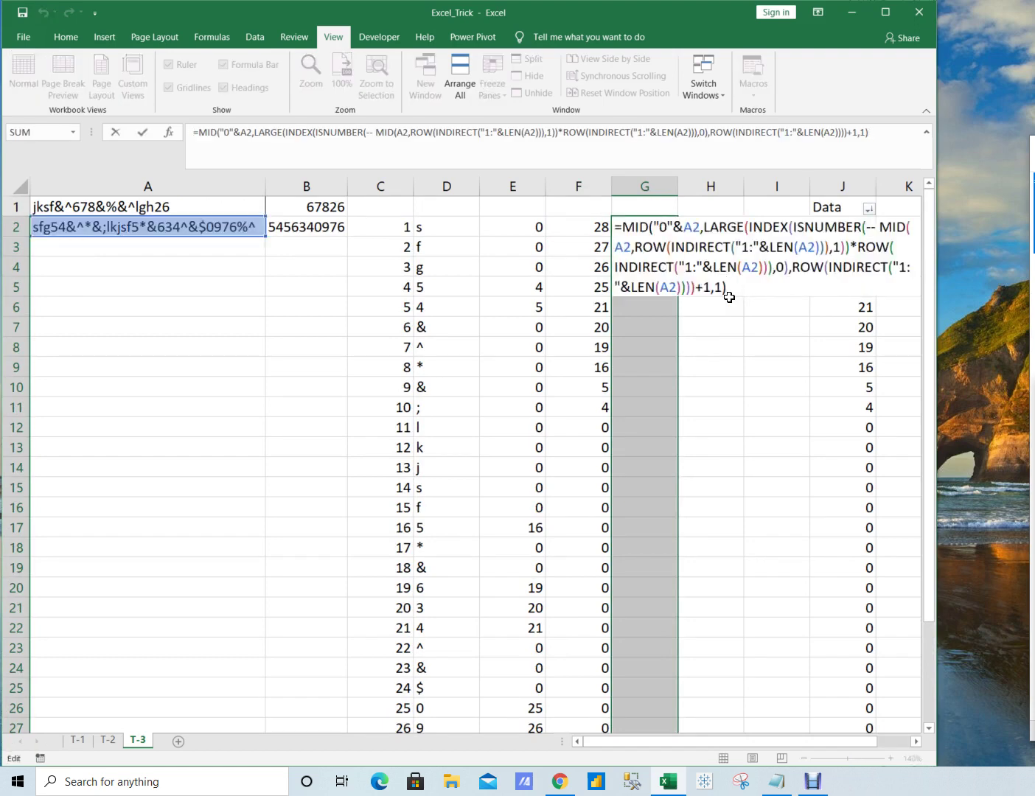
{"action": "key", "text": "ctrl+shift+Return"}
Step: Examine the extracted characters in column G, covering G2:G11 and the cells from G12 to the last row
{"action": "key", "text": "ctrl+shift+Up"}
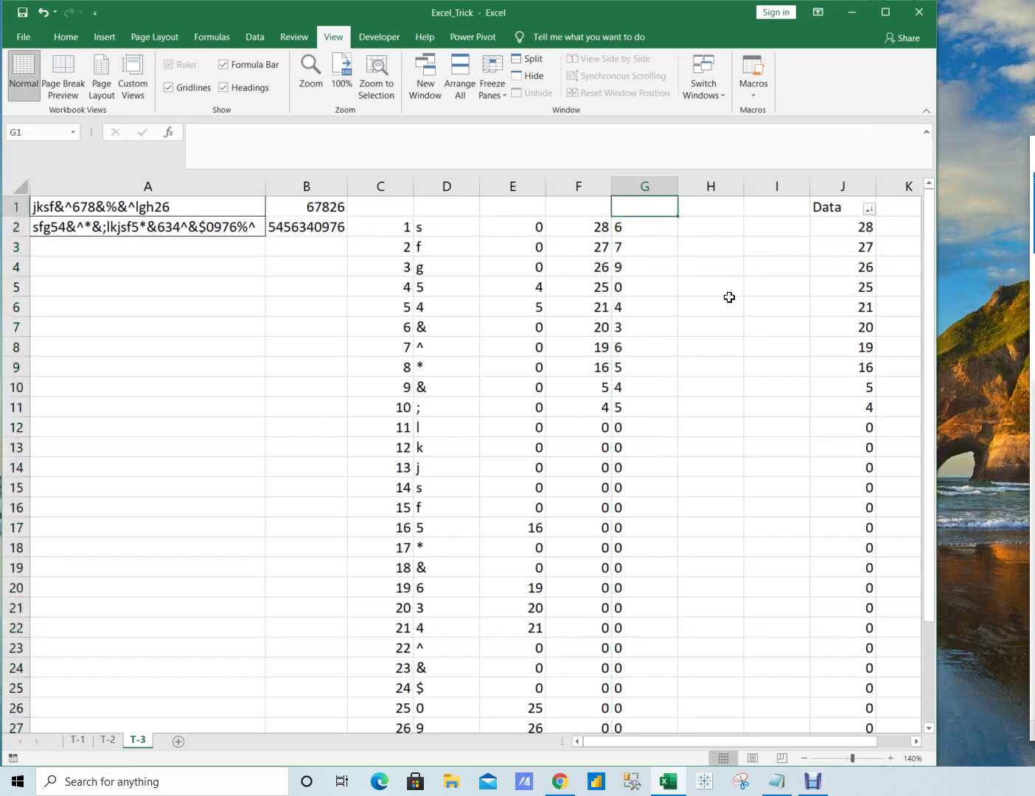
{"action": "key", "text": "shift+Down"}
{"action": "key", "text": "shift+Down"}
{"action": "key", "text": "shift+Down"}
{"action": "key", "text": "shift+Down"}
{"action": "key", "text": "shift+Down"}
{"action": "key", "text": "shift+Down"}
{"action": "key", "text": "shift+Down"}
{"action": "key", "text": "shift+Down"}
{"action": "key", "text": "shift+Down"}
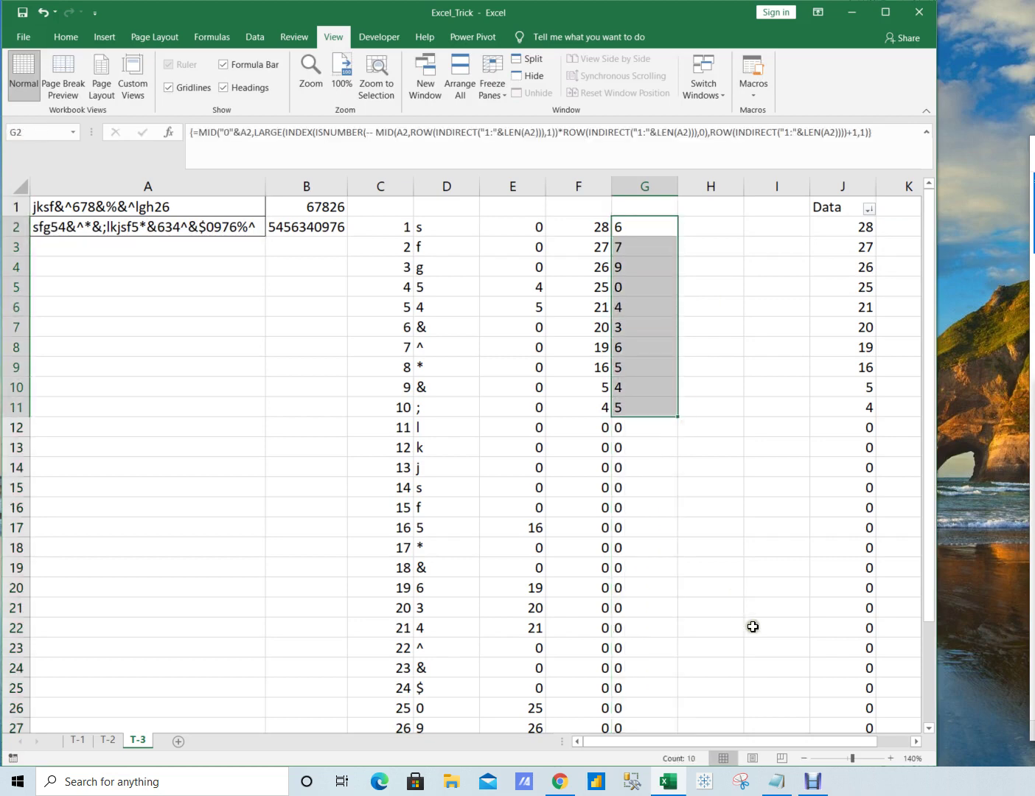
{"action": "left_click", "coordinate": [630, 433]}
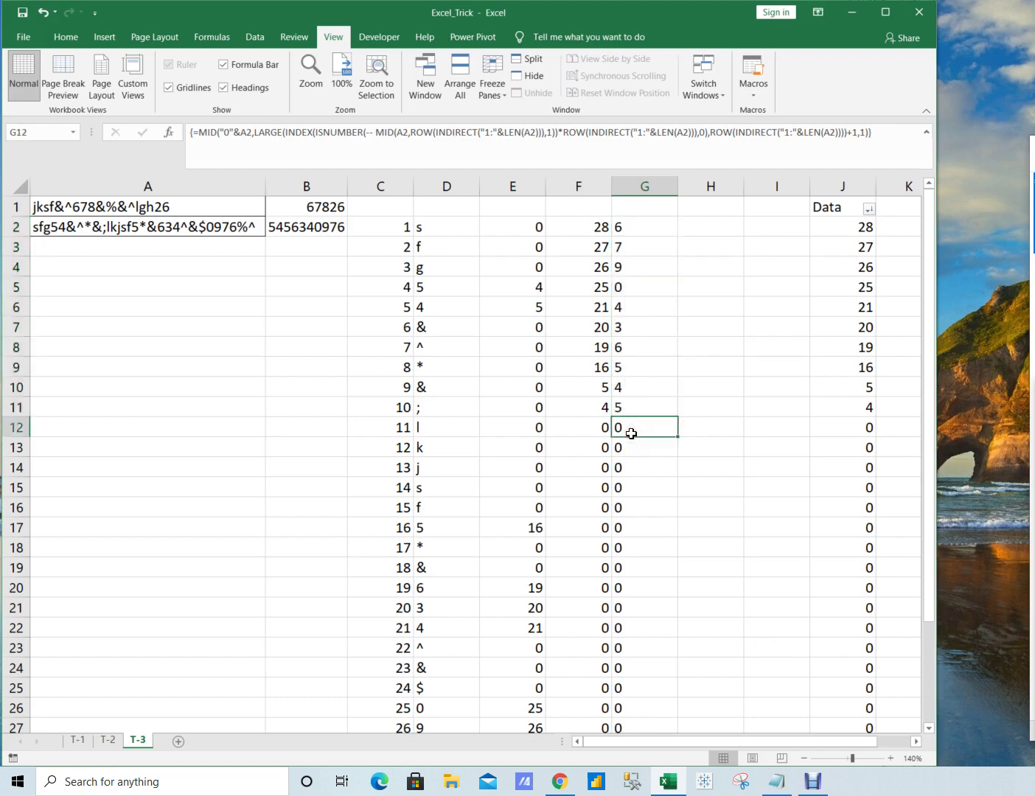
{"action": "key", "text": "ctrl+Down"}
{"action": "key", "text": "ctrl+Up"}
{"action": "key", "text": "ctrl+Up"}
{"action": "key", "text": "Down"}
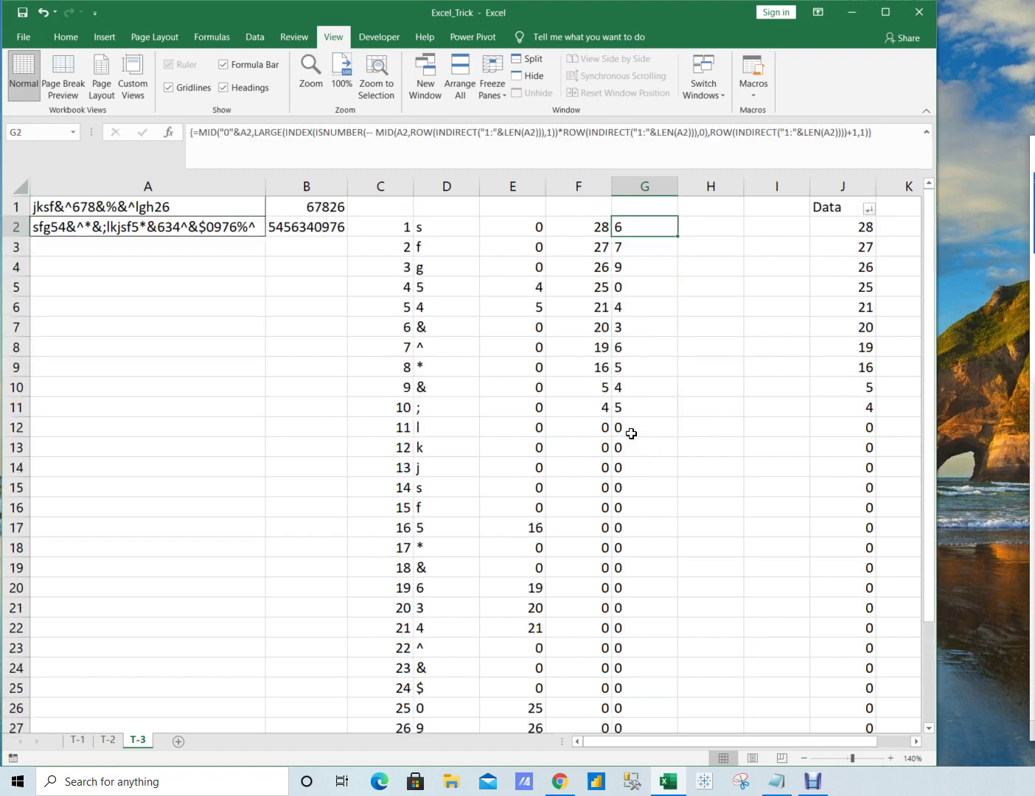
Step: Enter the test formula =MID(A2,28,6) in A4
{"action": "left_click", "coordinate": [216, 270]}
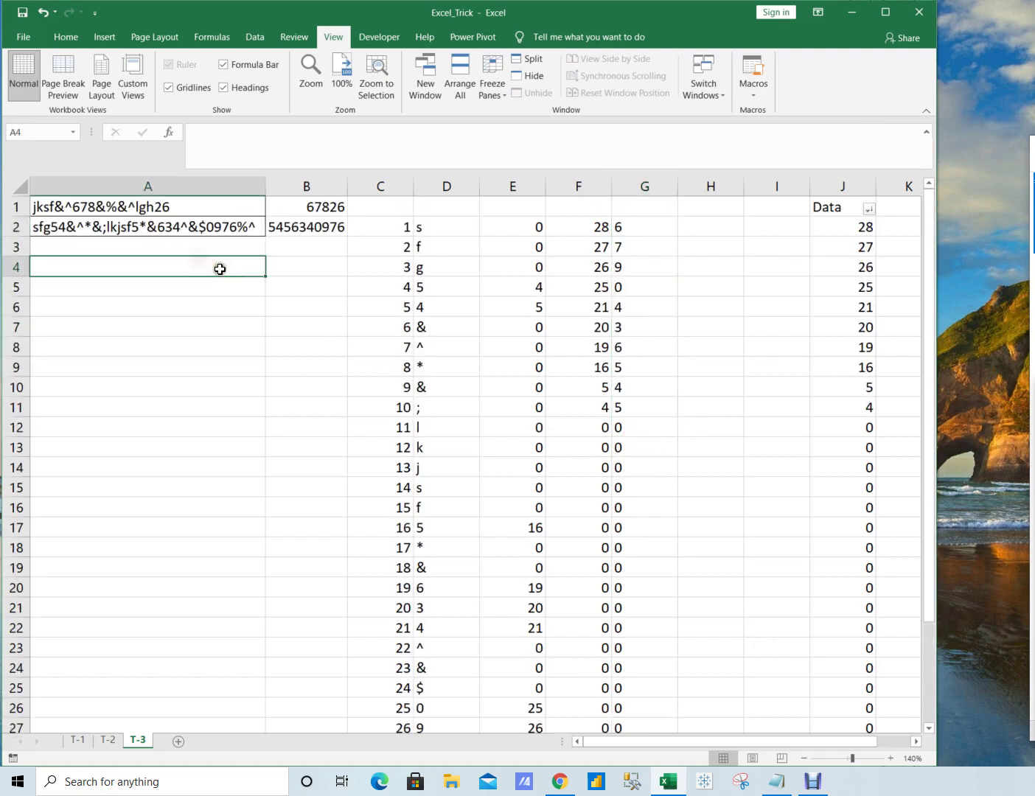
{"action": "type", "text": "=mi"}
{"action": "key", "text": "Tab"}
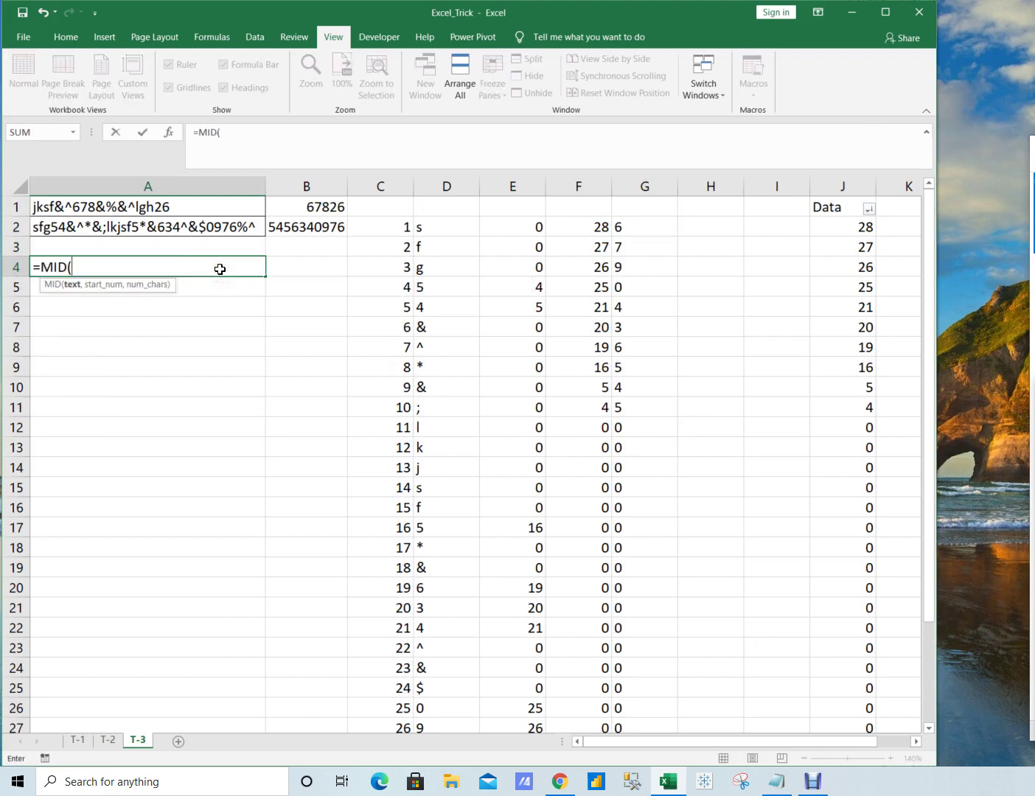
{"action": "key", "text": "Up"}
{"action": "key", "text": "Up"}
{"action": "type", "text": ","}
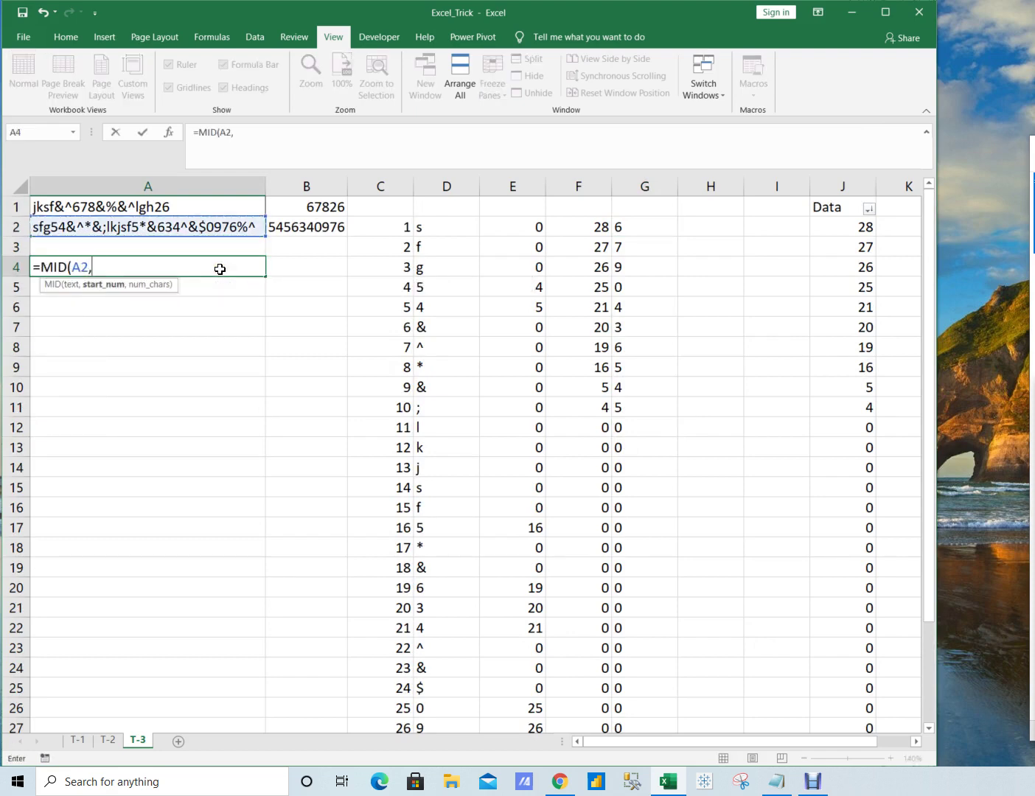
{"action": "type", "text": "28,"}
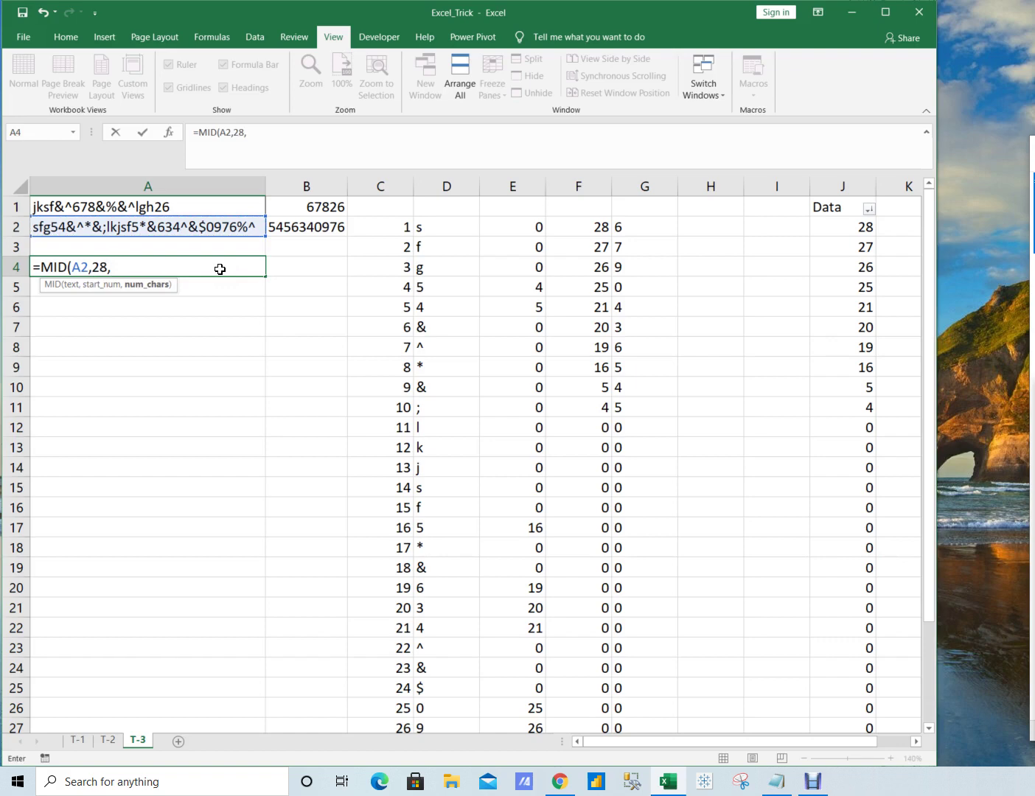
{"action": "type", "text": "6"}
{"action": "key", "text": "Return"}
Step: Change the test formula's character count in A4 to 1, and clear the cell after checking its result
{"action": "left_click", "coordinate": [220, 269]}
{"action": "double_click", "coordinate": [219, 270]}
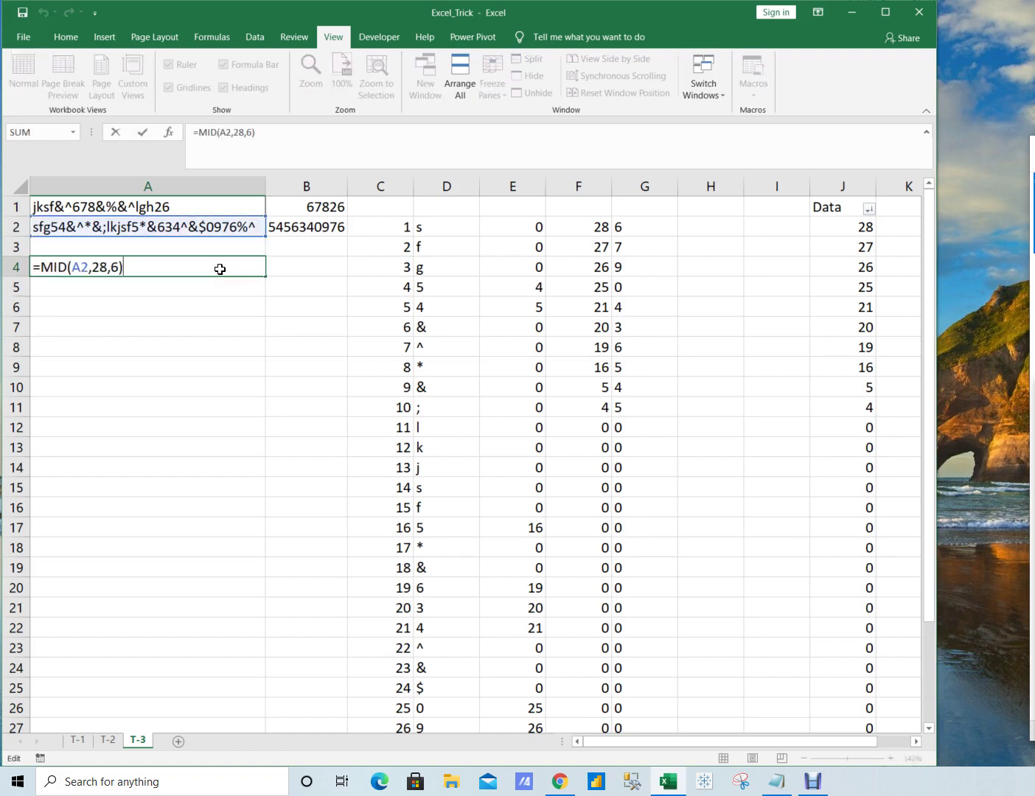
{"action": "key", "text": "BackSpace"}
{"action": "type", "text": "1"}
{"action": "key", "text": "Return"}
{"action": "left_click", "coordinate": [220, 269]}
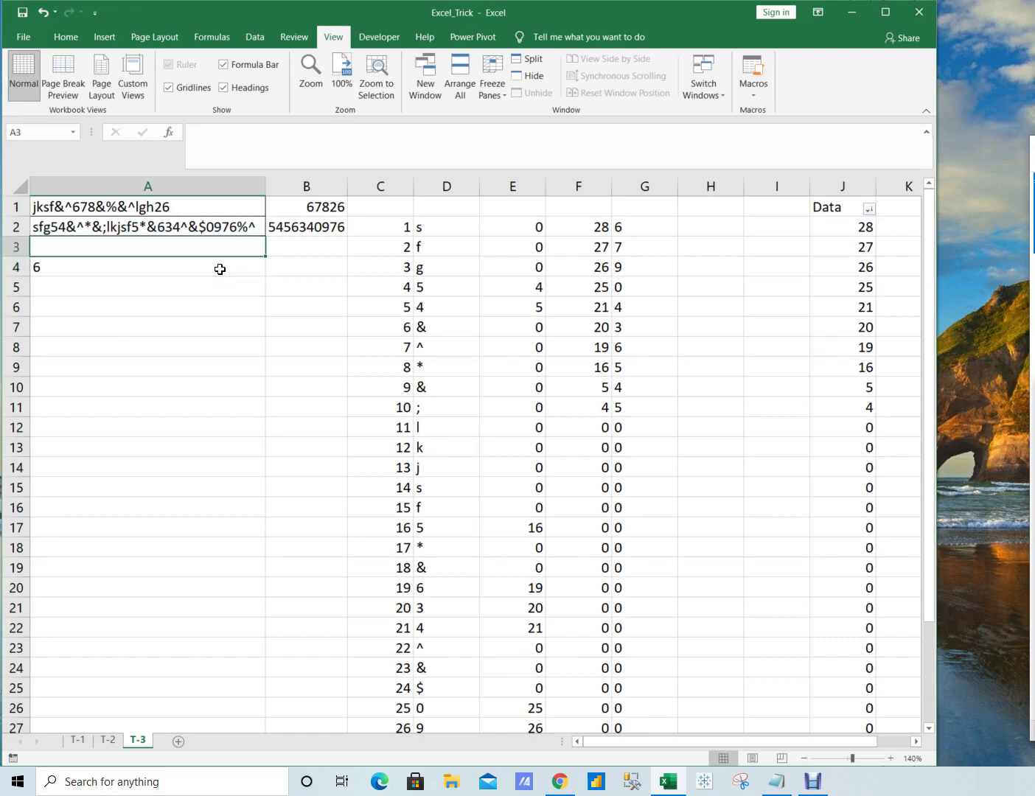
{"action": "key", "text": "Delete"}
Step: Review the LARGE array formula in F2 and the MID array formula in G2 without changing them
{"action": "key", "text": "Up"}
{"action": "key", "text": "Up"}
{"action": "key", "text": "Right"}
{"action": "key", "text": "Right"}
{"action": "key", "text": "Right"}
{"action": "key", "text": "Right"}
{"action": "key", "text": "Right"}
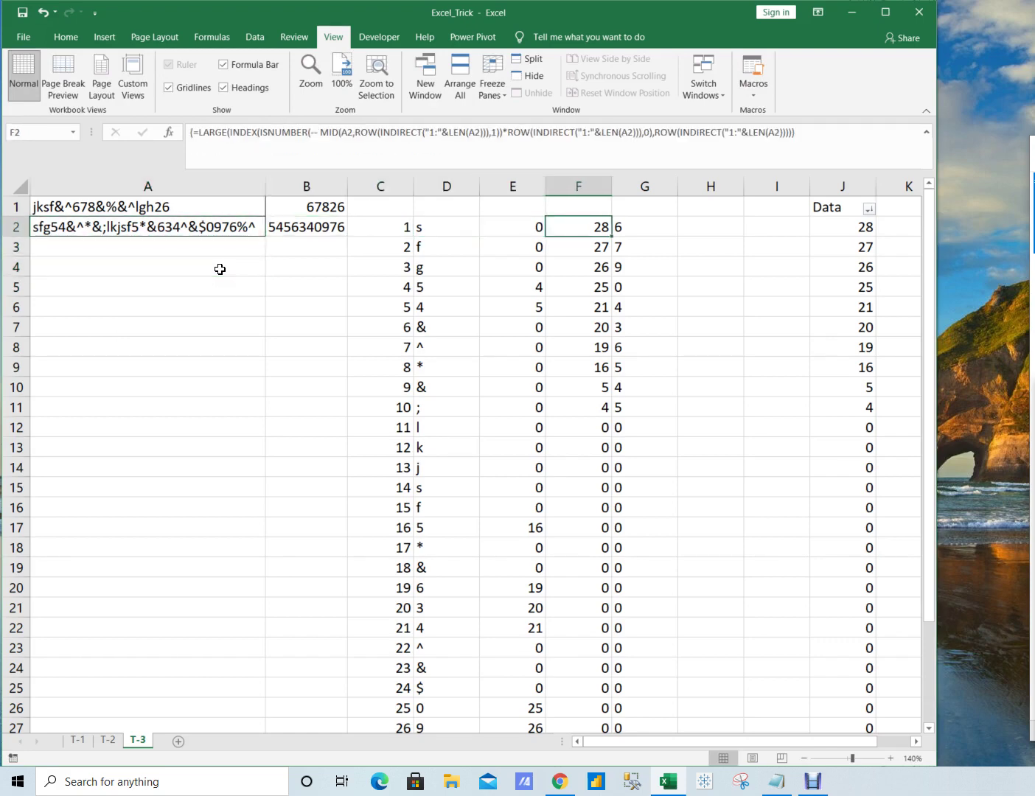
{"action": "key", "text": "Right"}
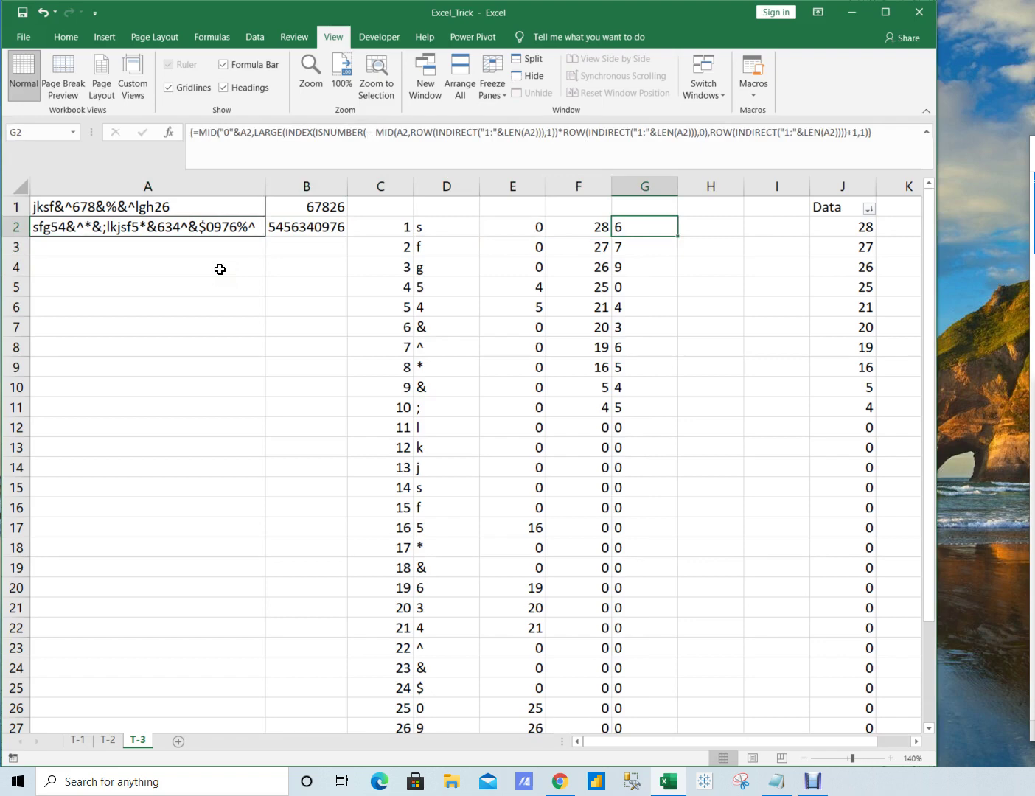
{"action": "key", "text": "F2"}
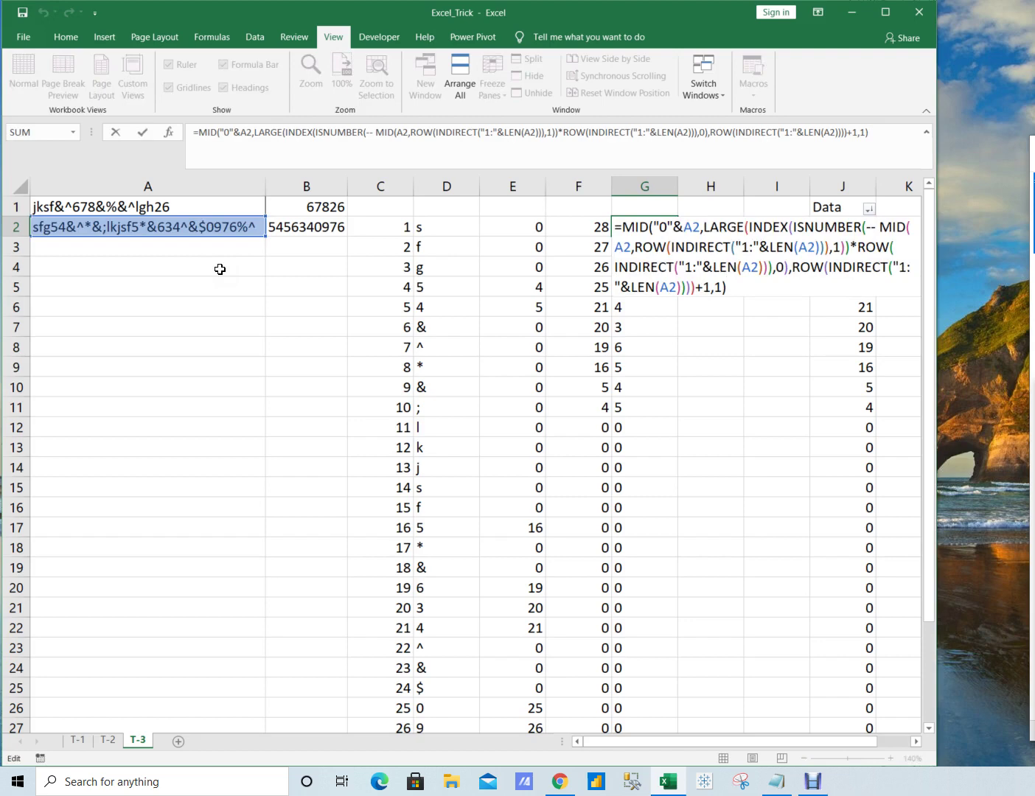
{"action": "key", "text": "ctrl+shift+Return"}
Step: Compare the extracted digits from G2 downward with the combined number in B2
{"action": "key", "text": "shift+Down"}
{"action": "key", "text": "shift+Down"}
{"action": "key", "text": "shift+Down"}
{"action": "key", "text": "shift+Down"}
{"action": "key", "text": "shift+Down"}
{"action": "key", "text": "shift+Down"}
{"action": "key", "text": "shift+Down"}
{"action": "key", "text": "shift+Down"}
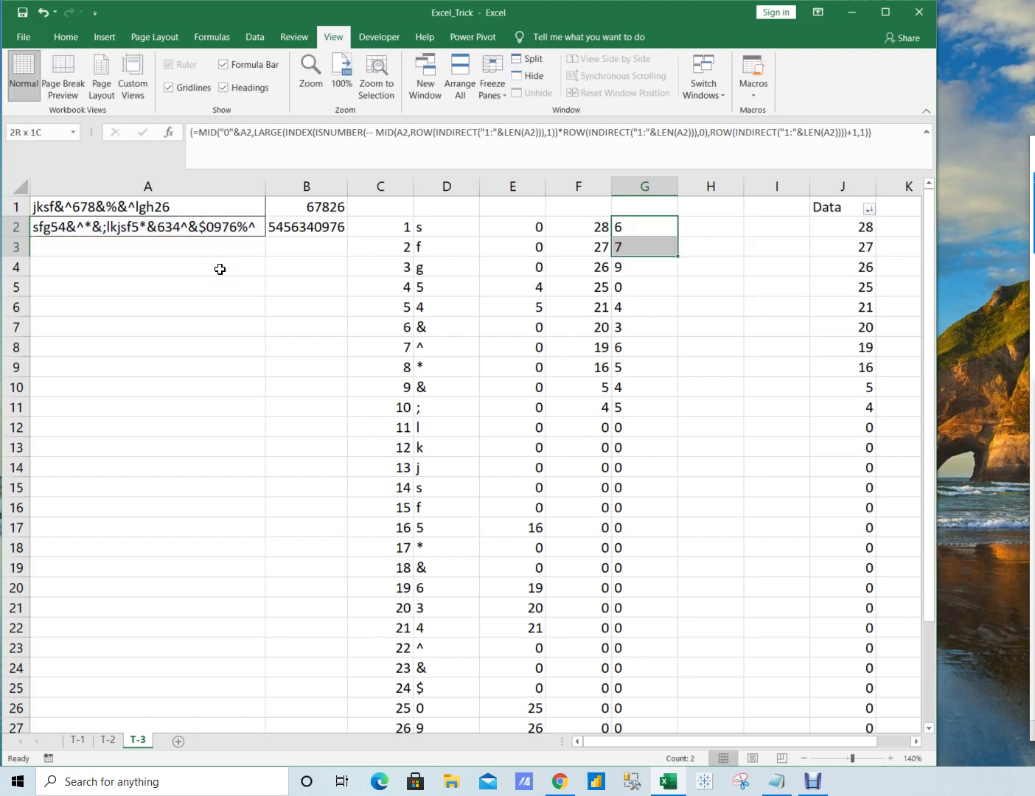
{"action": "key", "text": "shift+Down"}
{"action": "key", "text": "shift+Up"}
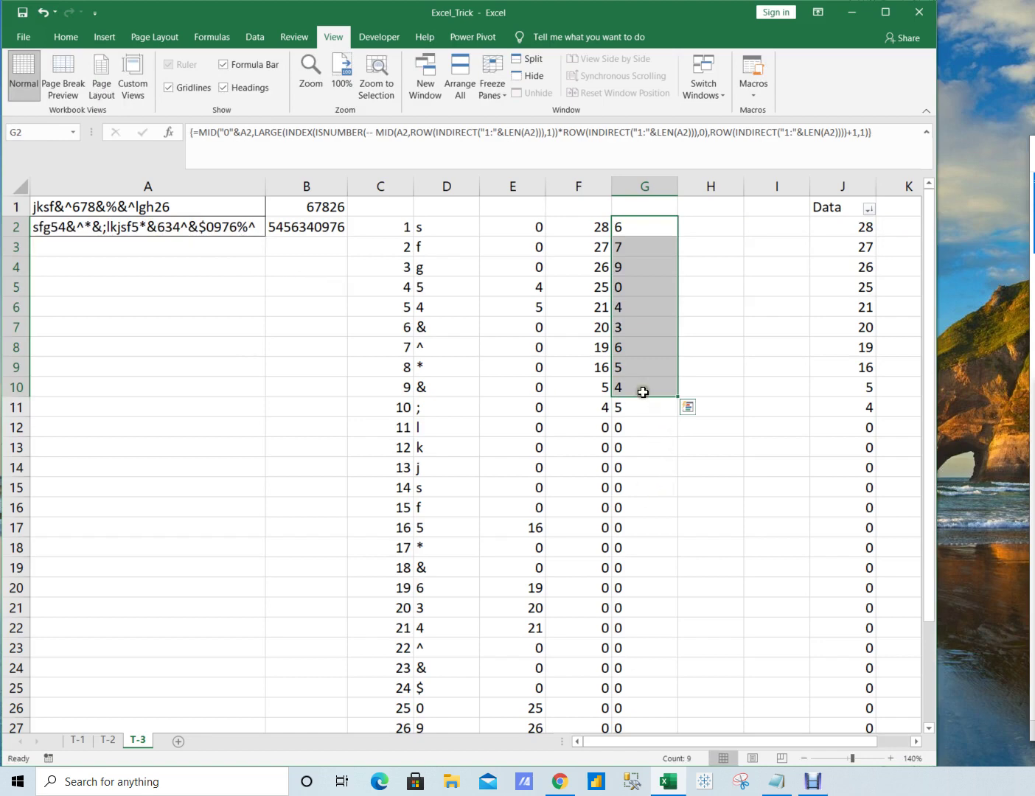
{"action": "left_click", "coordinate": [305, 232]}
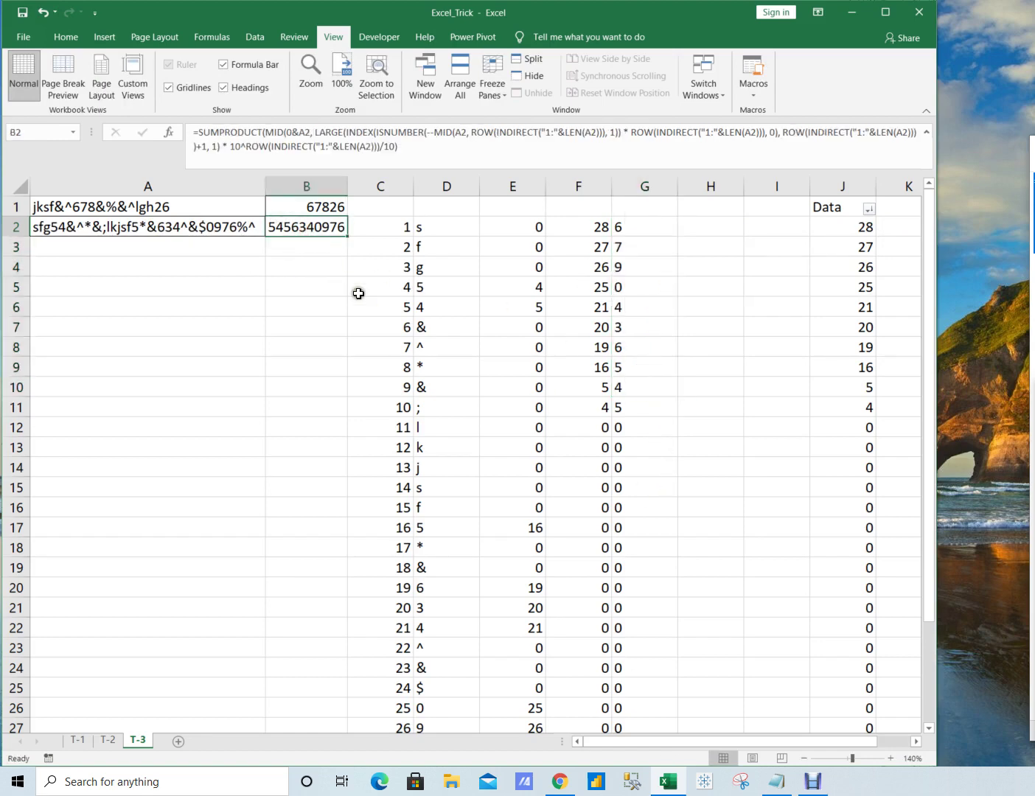
{"action": "left_click", "coordinate": [640, 232]}
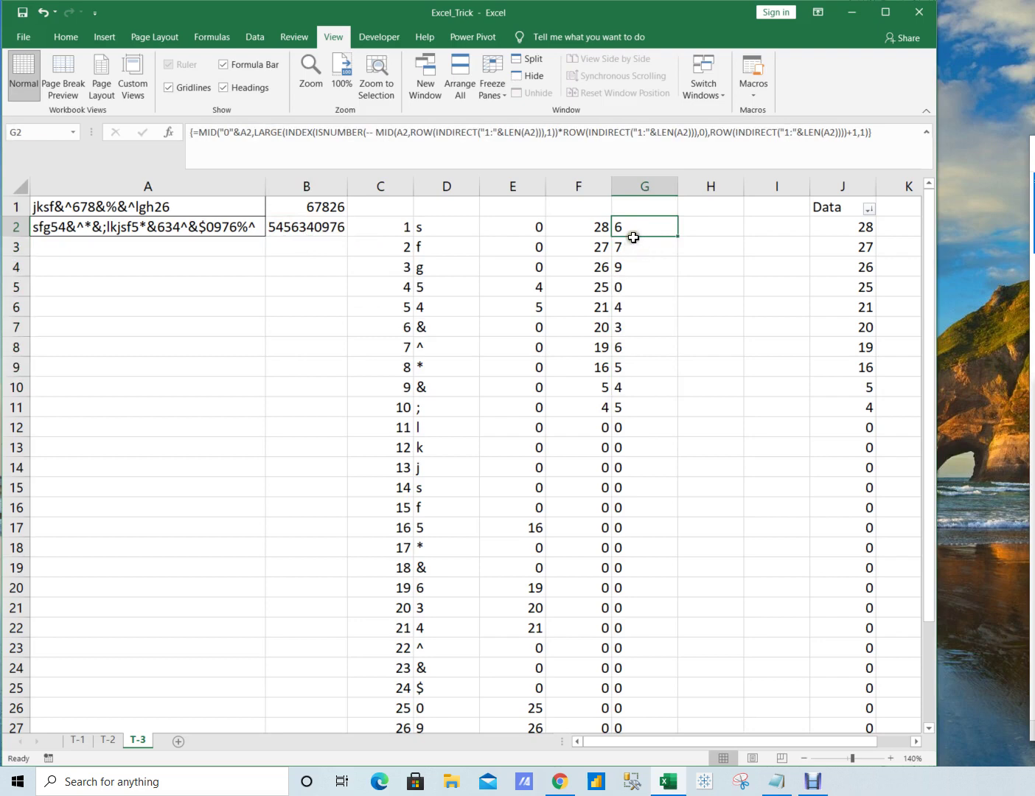
Step: Evaluate the outer MID's text and start_num arguments inside the B2 formula, comparing them with the helper columns
{"action": "left_click", "coordinate": [304, 225]}
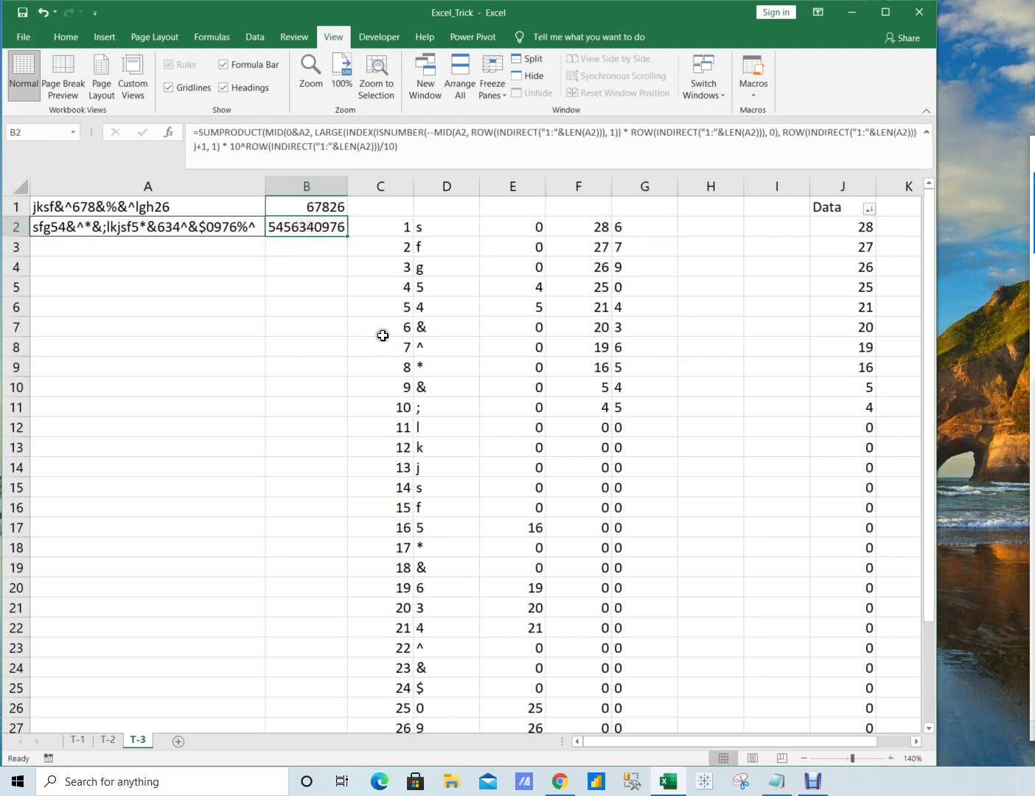
{"action": "key", "text": "F2"}
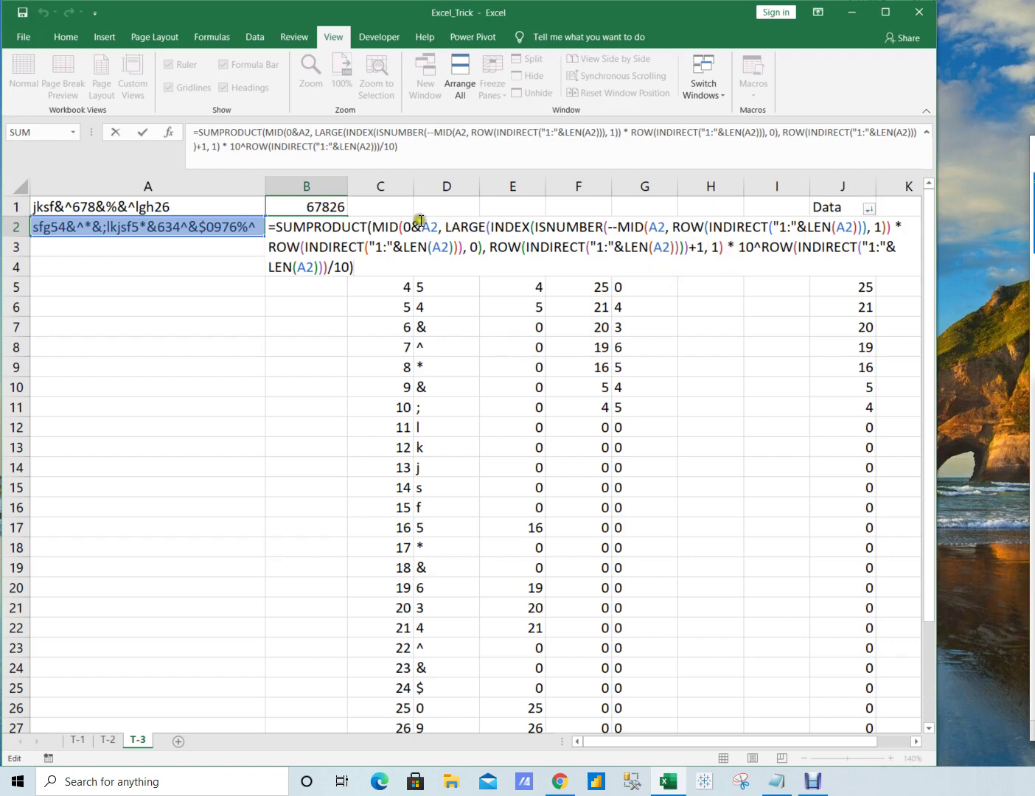
{"action": "left_click", "coordinate": [420, 220]}
{"action": "left_click", "coordinate": [408, 284]}
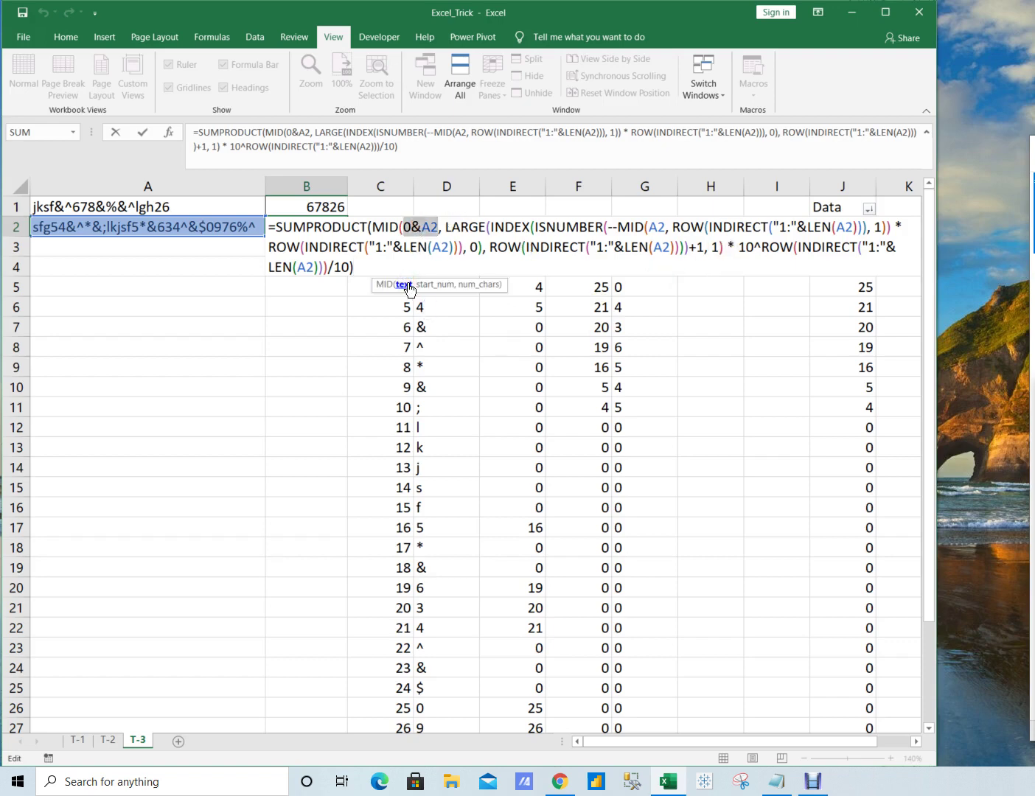
{"action": "key", "text": "F9"}
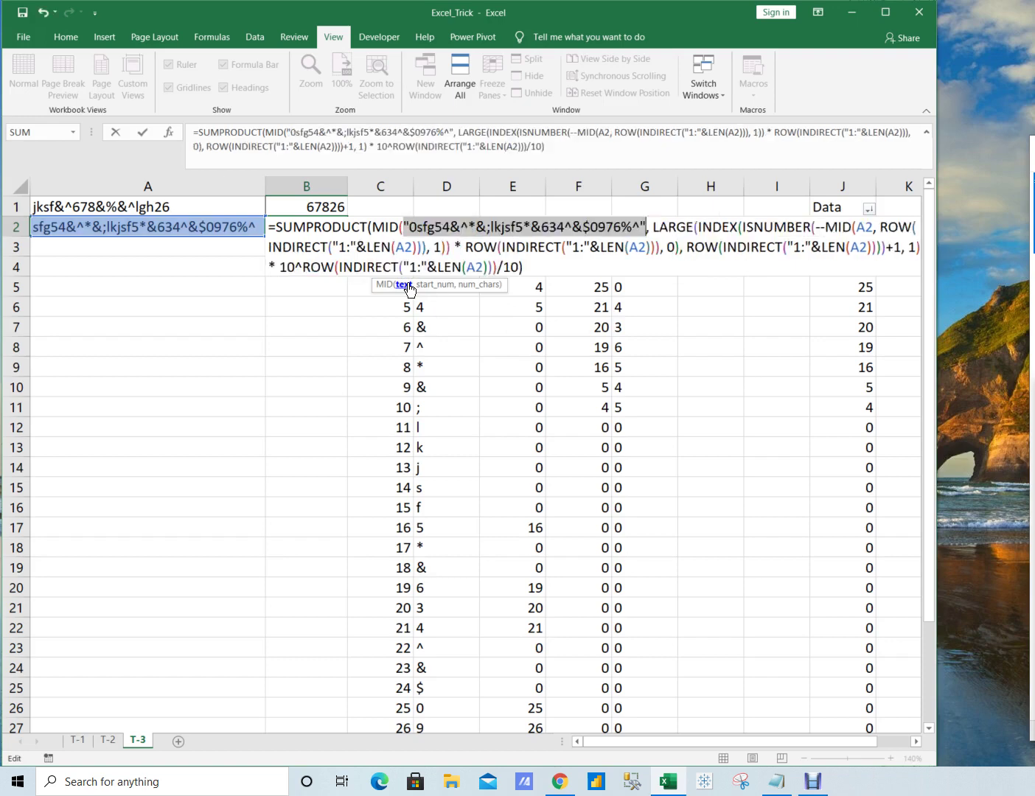
{"action": "left_click", "coordinate": [435, 284]}
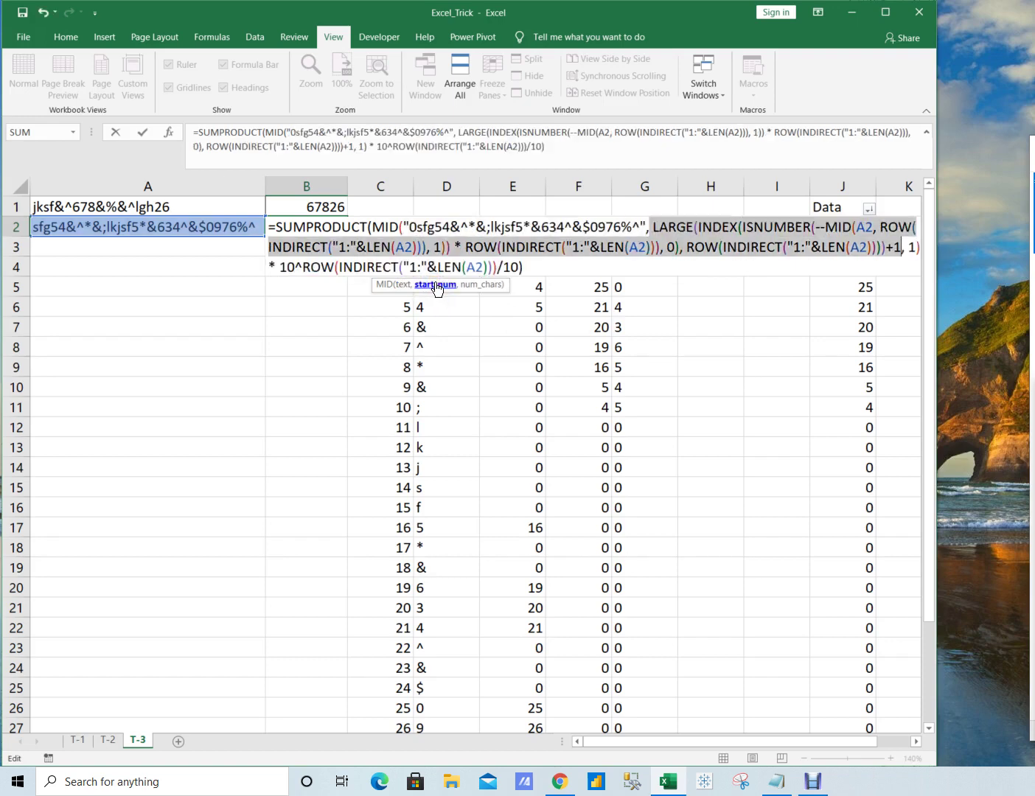
{"action": "key", "text": "F9"}
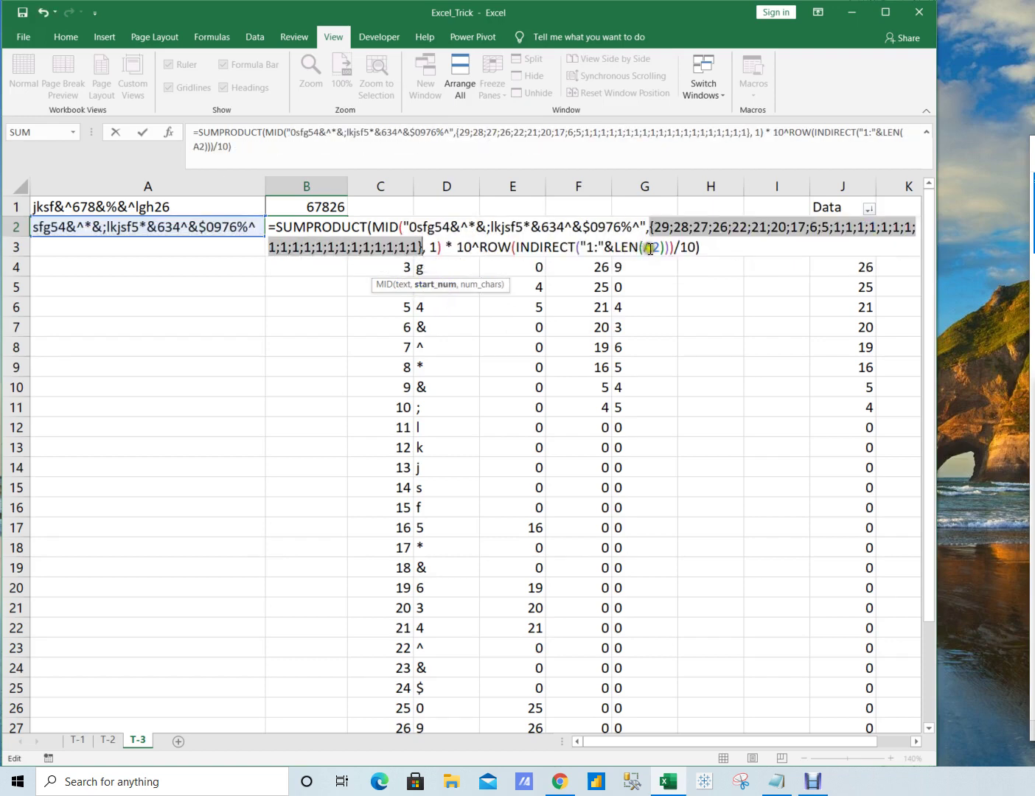
{"action": "scroll", "coordinate": [582, 494], "scroll_direction": "down", "scroll_amount": 4}
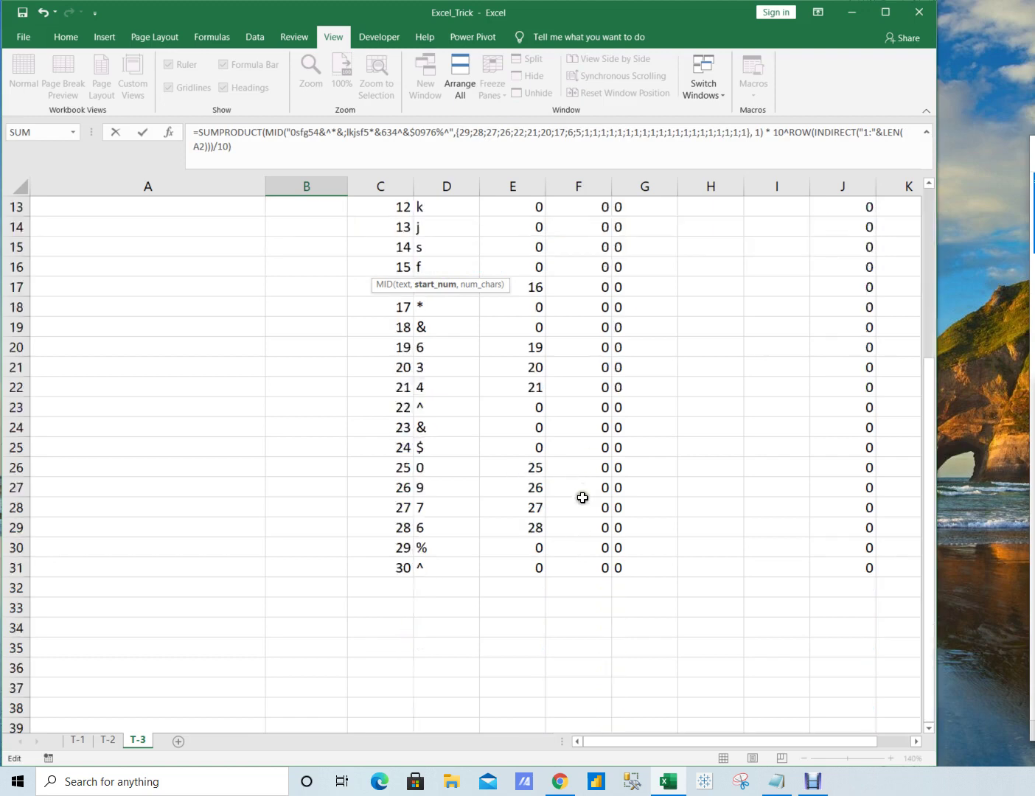
{"action": "scroll", "coordinate": [582, 497], "scroll_direction": "up", "scroll_amount": 4}
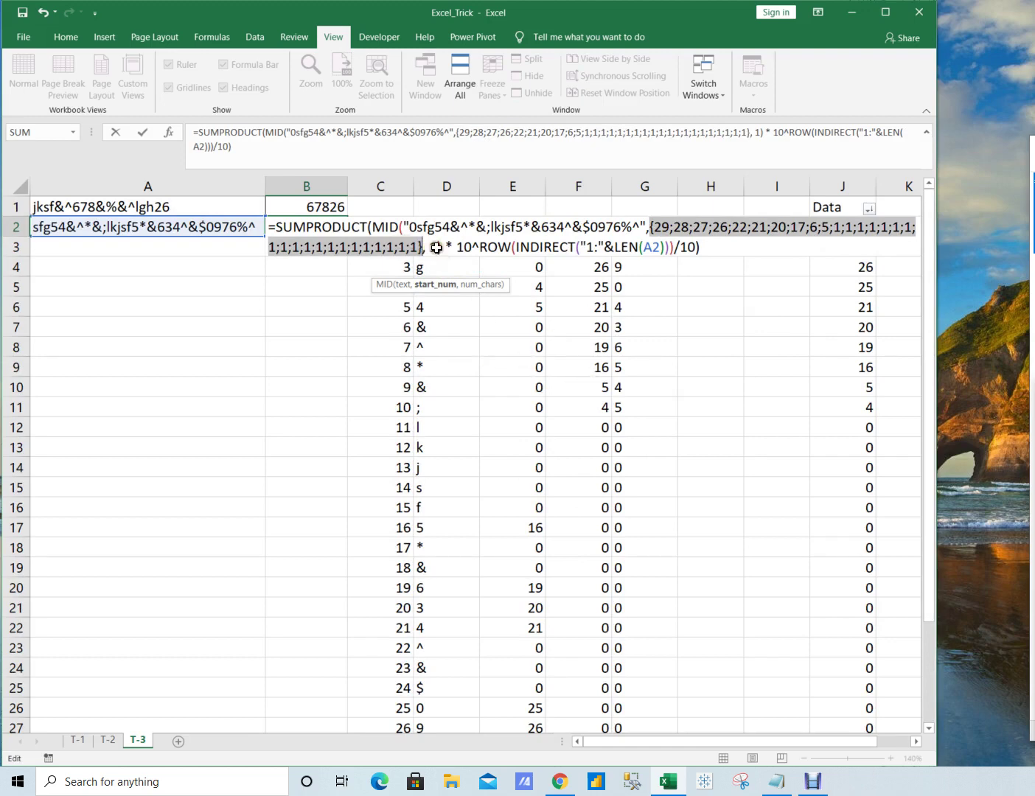
{"action": "left_click", "coordinate": [465, 292]}
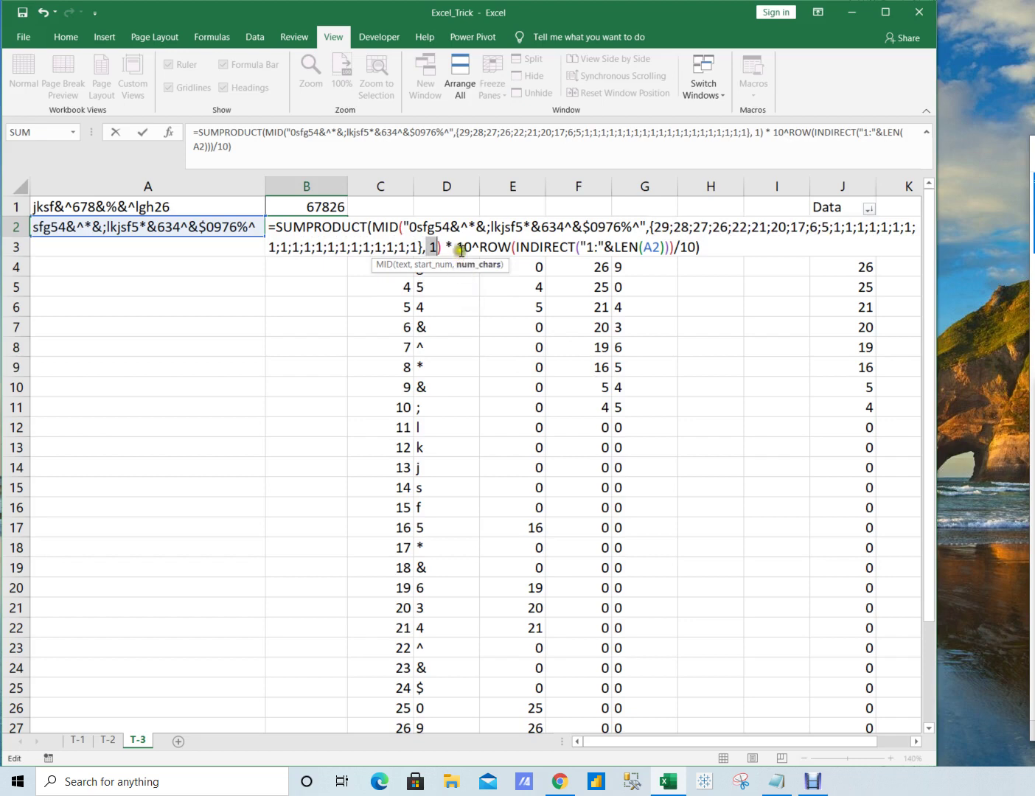
Step: Copy the 10^ROW(INDIRECT("1:"&LEN(A2)))/10 part of the B2 formula into A5 as plain text, leaving B2 unchanged
{"action": "left_click_drag", "start_coordinate": [456, 248], "coordinate": [700, 249]}
{"action": "key", "text": "ctrl+c"}
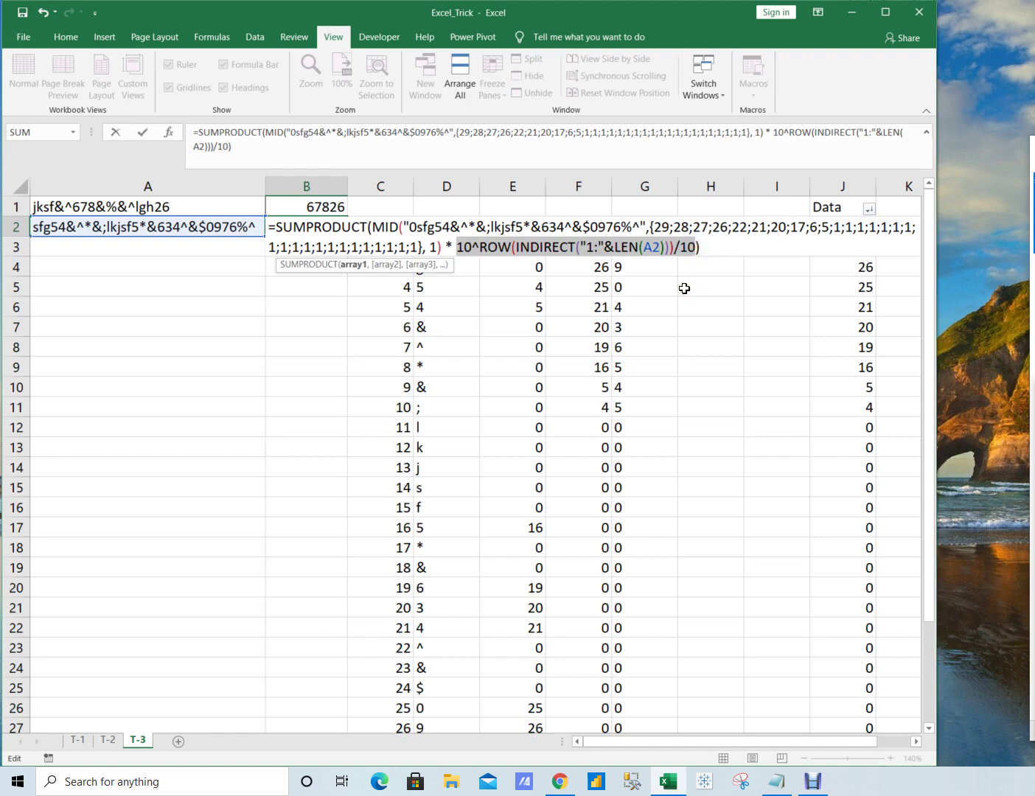
{"action": "key", "text": "Escape"}
{"action": "left_click", "coordinate": [259, 287]}
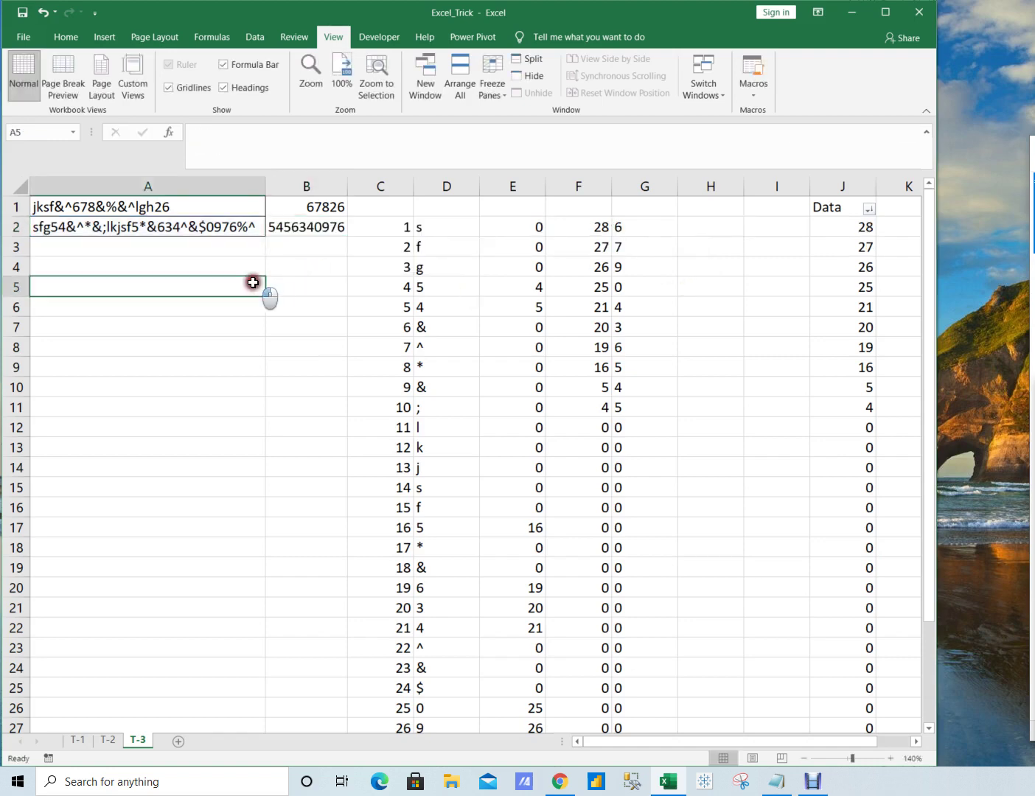
{"action": "key", "text": "F2"}
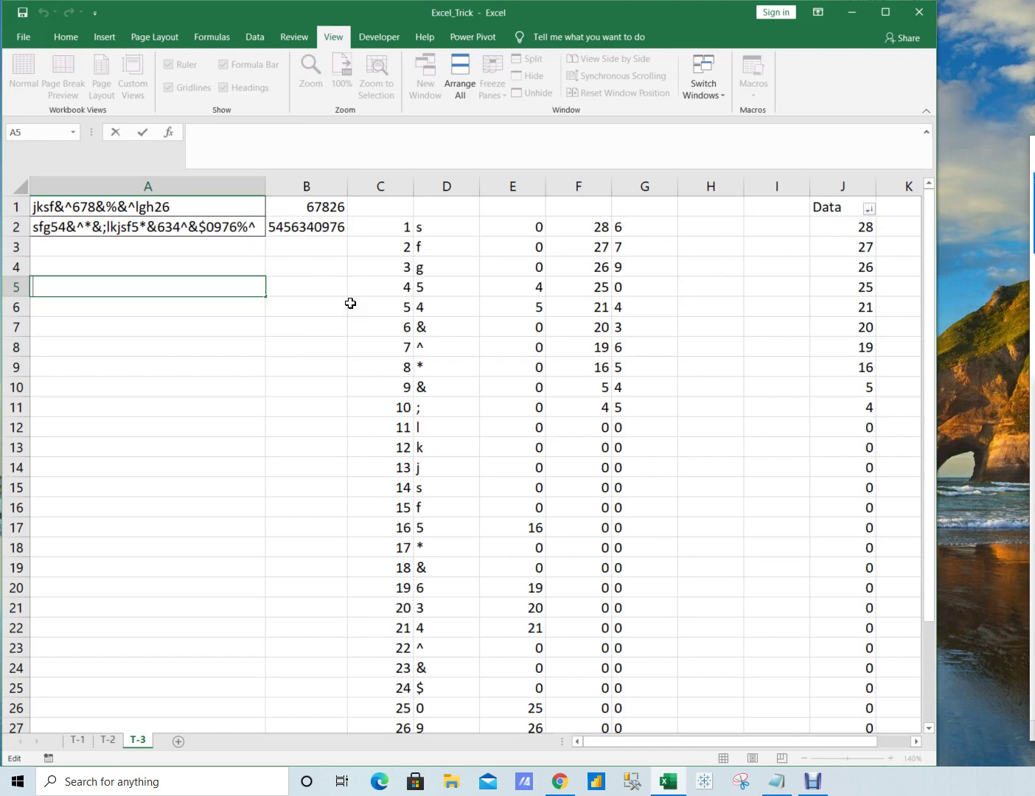
{"action": "type", "text": "'"}
{"action": "key", "text": "ctrl+v"}
{"action": "key", "text": "Return"}
{"action": "key", "text": "Up"}
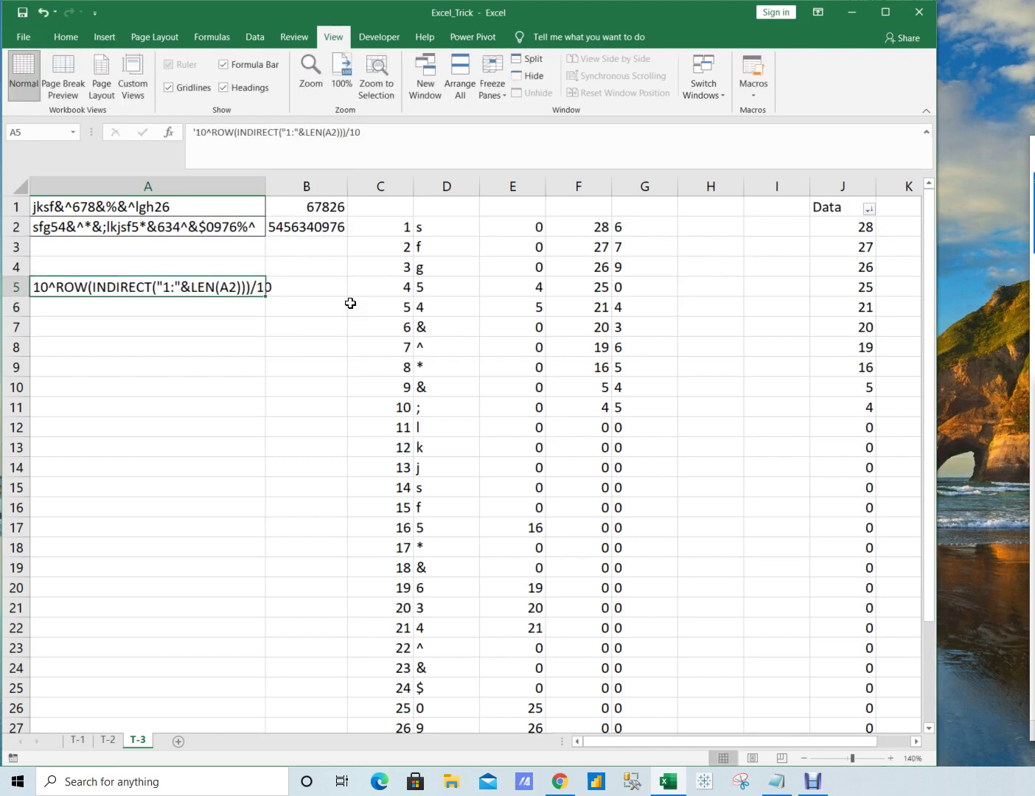
Step: Evaluate the ROW(INDIRECT("1:"&LEN(A2))) exponent within the B2 formula, and leave the formula unchanged
{"action": "left_click", "coordinate": [593, 230]}
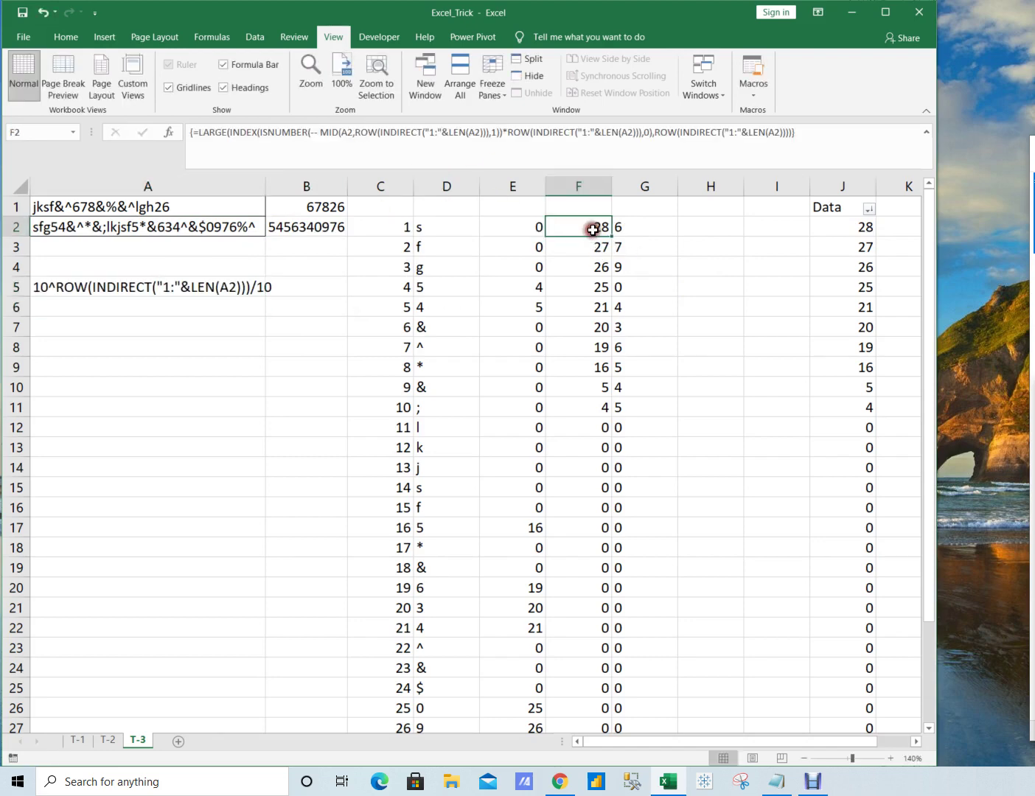
{"action": "double_click", "coordinate": [294, 236]}
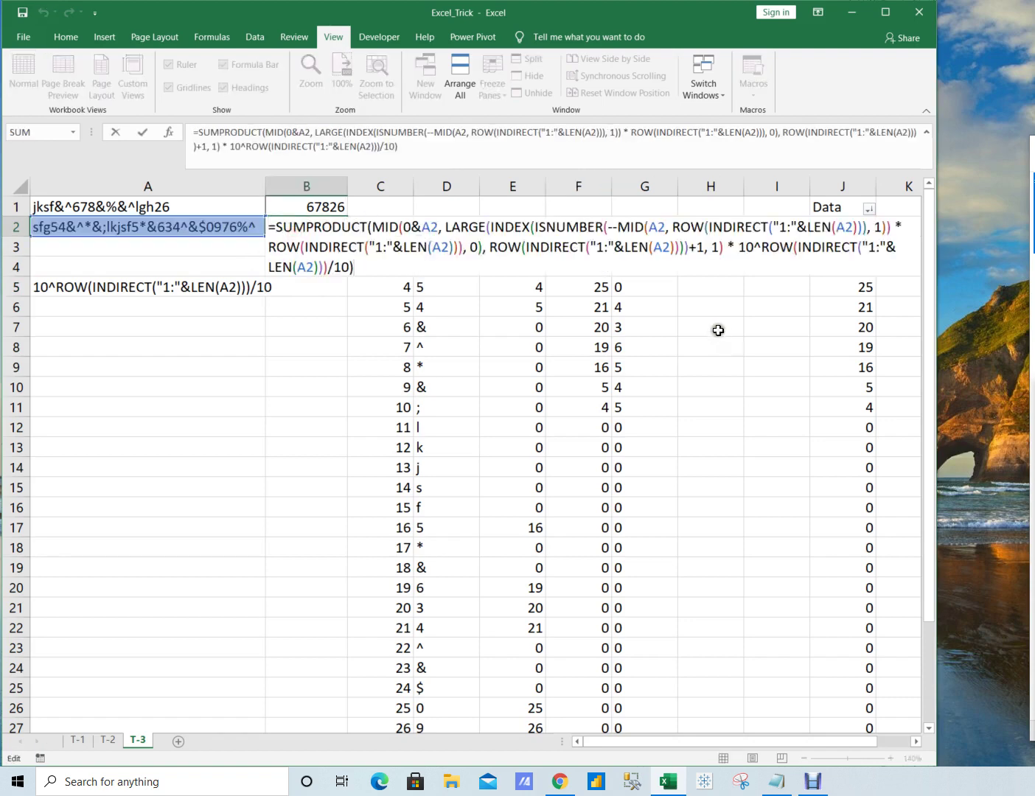
{"action": "left_click", "coordinate": [738, 251]}
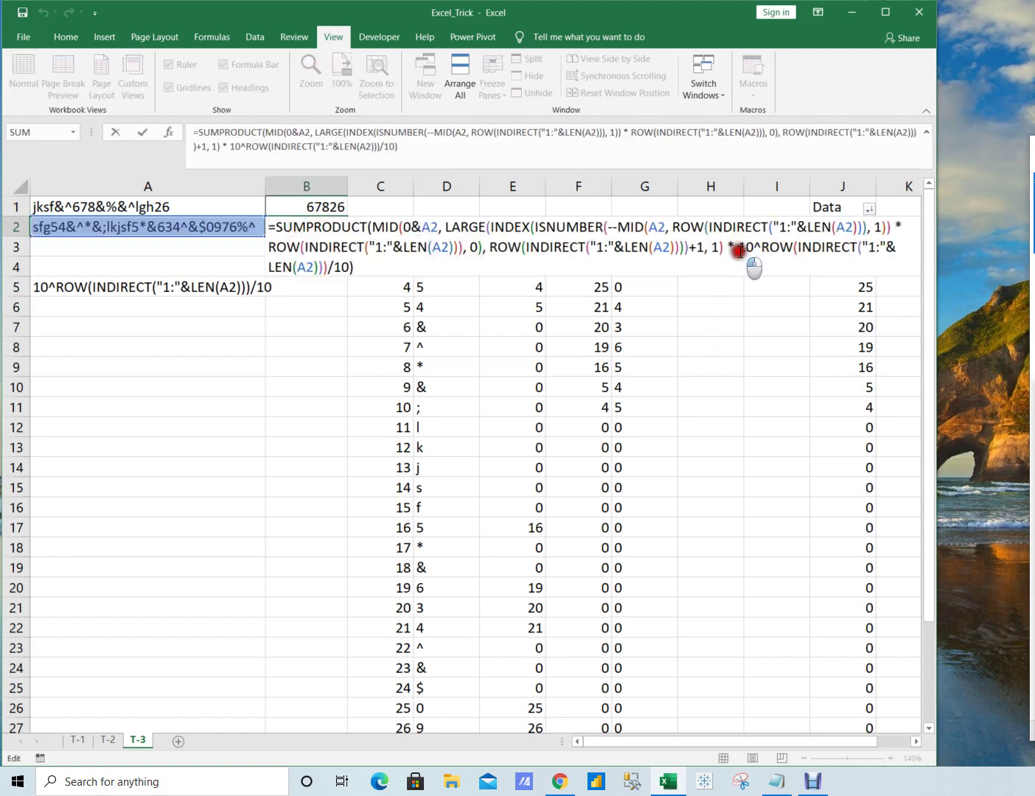
{"action": "left_click_drag", "start_coordinate": [738, 251], "coordinate": [370, 258]}
{"action": "left_click", "coordinate": [790, 255]}
{"action": "left_click_drag", "start_coordinate": [762, 250], "coordinate": [330, 267]}
{"action": "key", "text": "F9"}
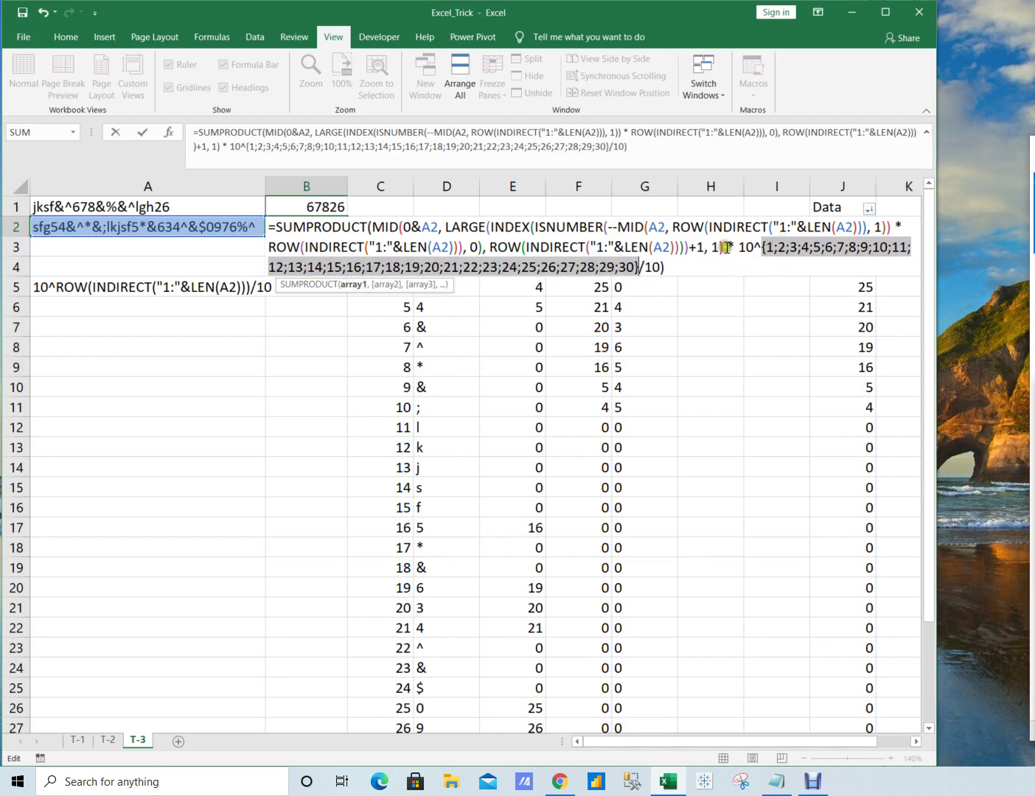
{"action": "left_click", "coordinate": [762, 247]}
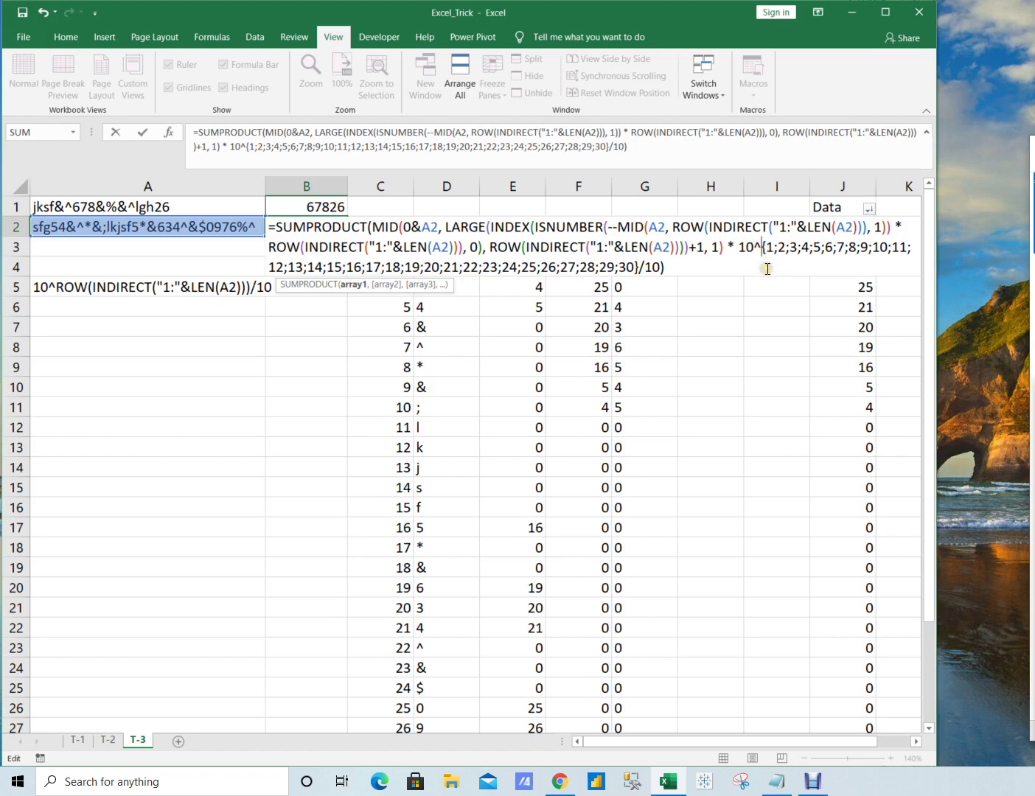
{"action": "key", "text": "ctrl+shift+Return"}
Step: Review the row-number array in column C that supplies the exponents for the B2 formula
{"action": "left_click", "coordinate": [698, 230]}
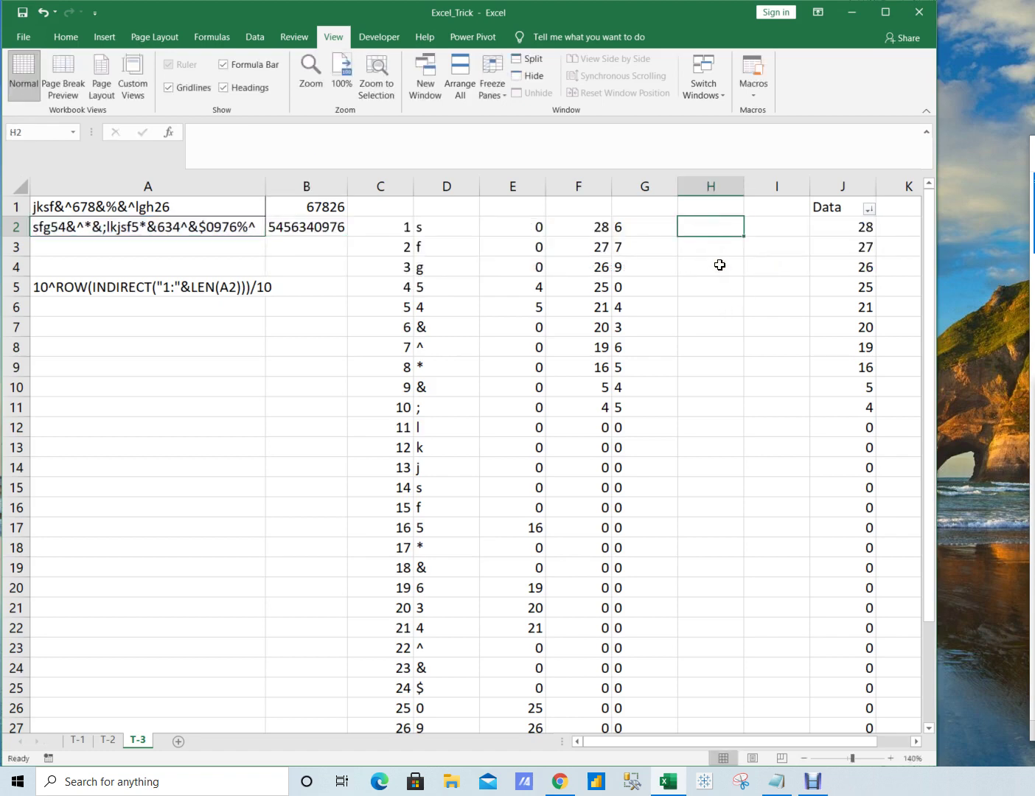
{"action": "key", "text": "Left"}
{"action": "key", "text": "Left"}
{"action": "key", "text": "Left"}
{"action": "key", "text": "Left"}
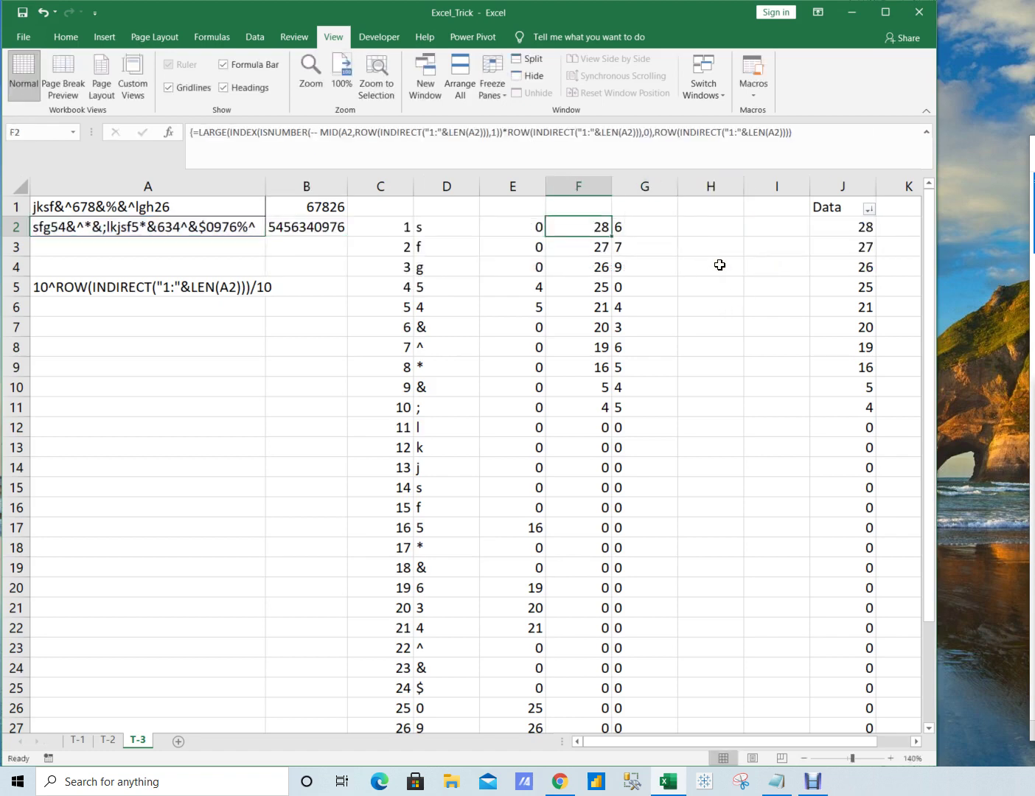
{"action": "key", "text": "Left"}
{"action": "key", "text": "Down"}
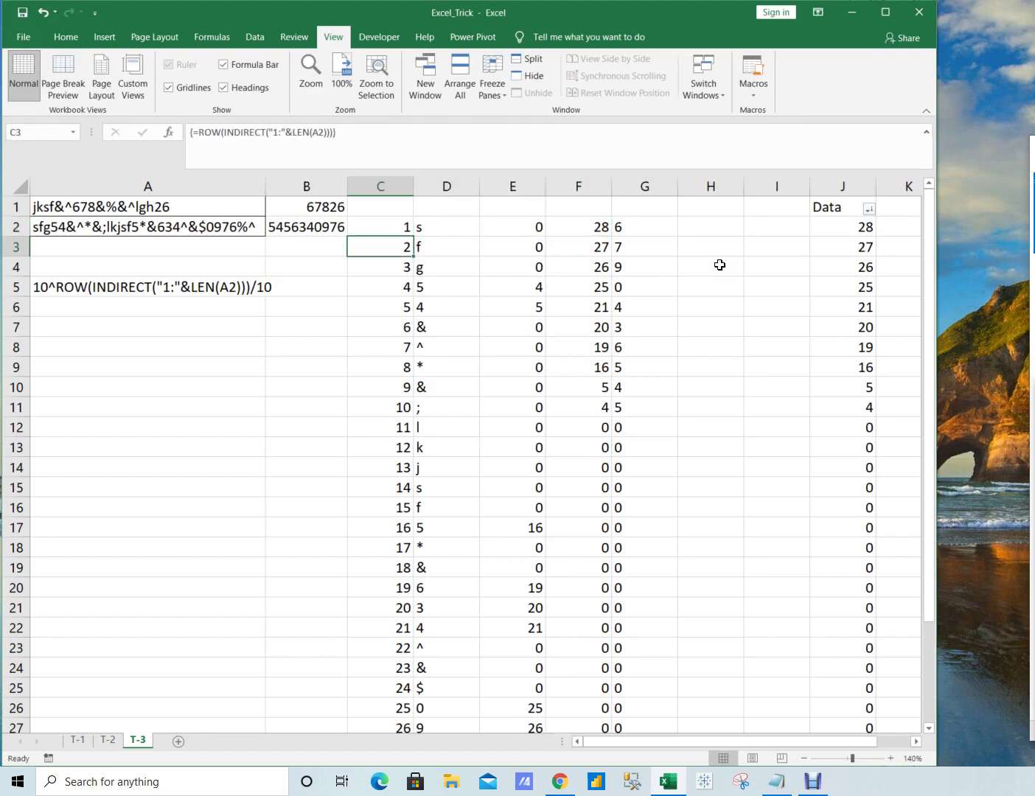
{"action": "key", "text": "Up"}
{"action": "key", "text": "shift+Down"}
{"action": "key", "text": "shift+Down"}
{"action": "key", "text": "shift+Down"}
{"action": "key", "text": "Up"}
{"action": "key", "text": "Down"}
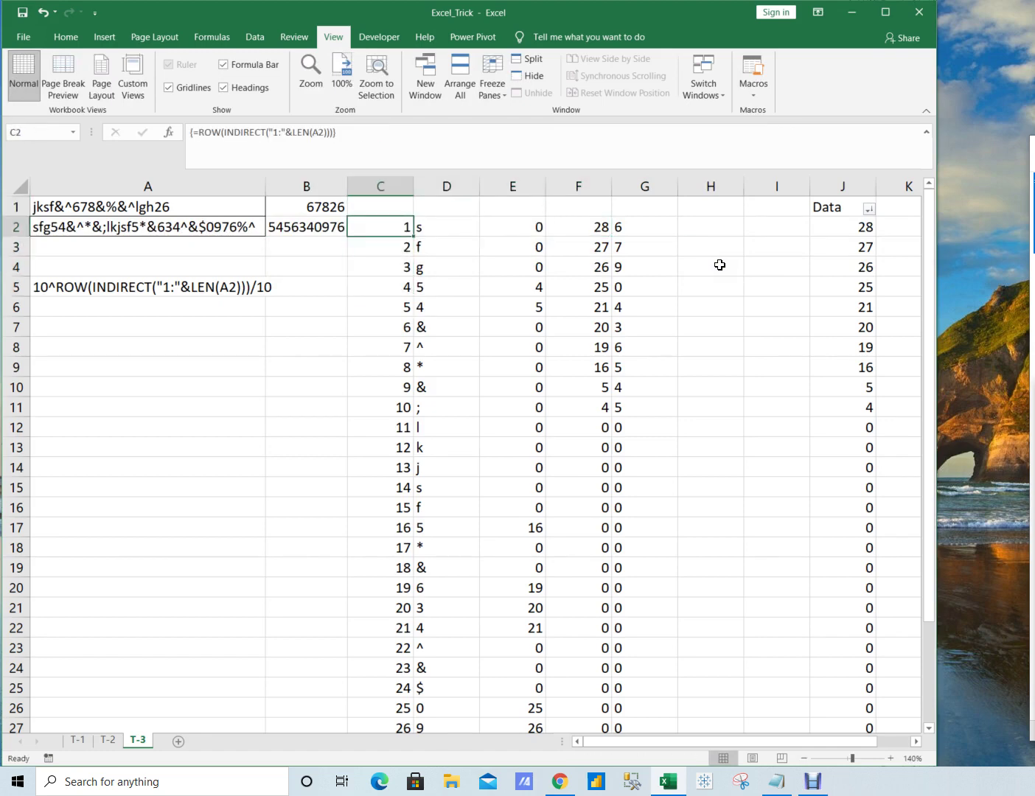
{"action": "key", "text": "ctrl+Down"}
{"action": "key", "text": "ctrl+Up"}
{"action": "key", "text": "Left"}
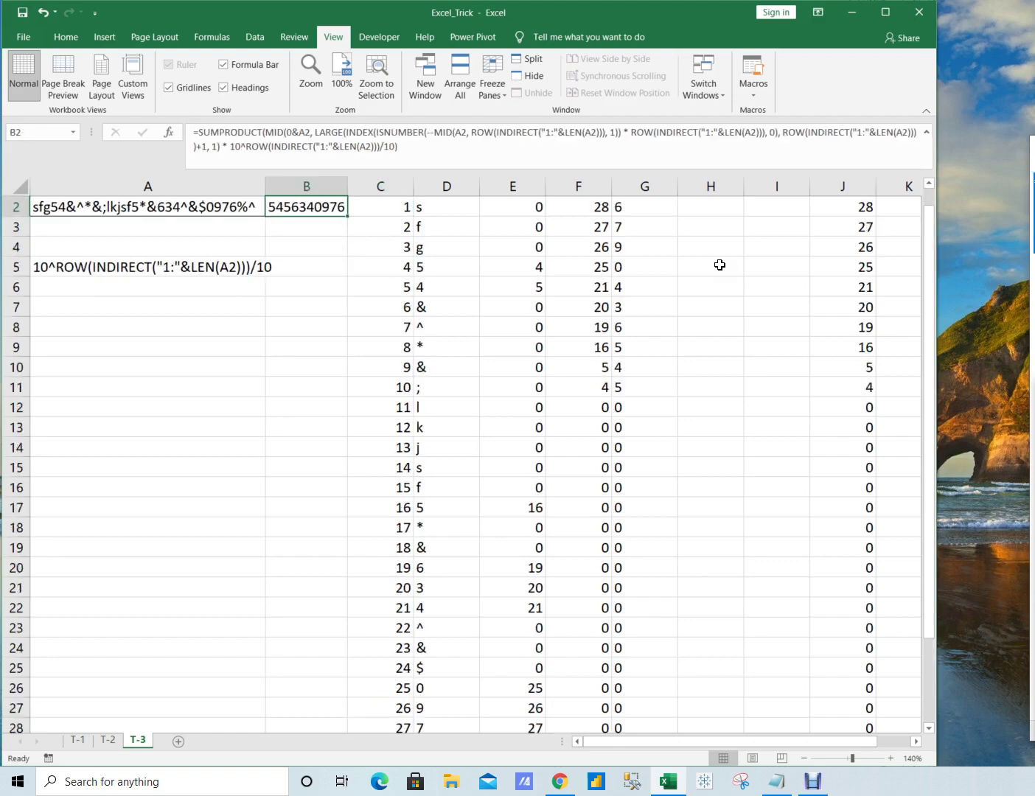
Step: Review the row 2 helper cells from the source text in A2 across to the MID result in G2
{"action": "key", "text": "Left"}
{"action": "key", "text": "Up"}
{"action": "key", "text": "Down"}
{"action": "key", "text": "Down"}
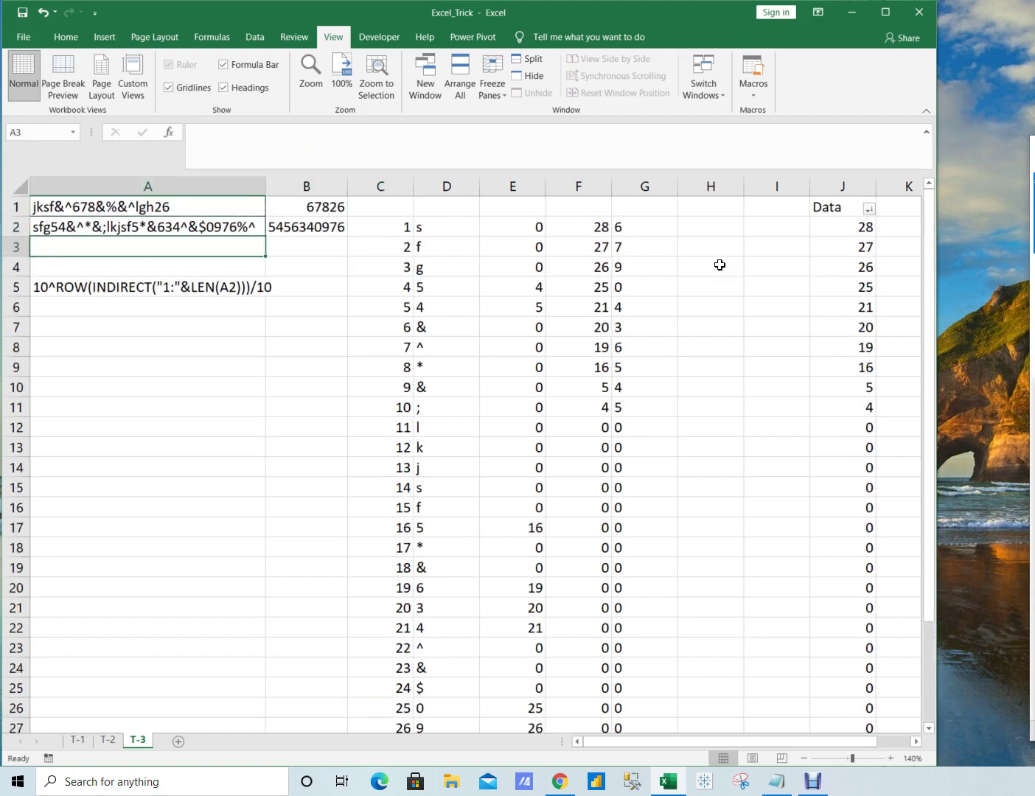
{"action": "key", "text": "Up"}
{"action": "key", "text": "Right"}
{"action": "key", "text": "Right"}
{"action": "key", "text": "Right"}
{"action": "key", "text": "Right"}
{"action": "key", "text": "Right"}
{"action": "key", "text": "Right"}
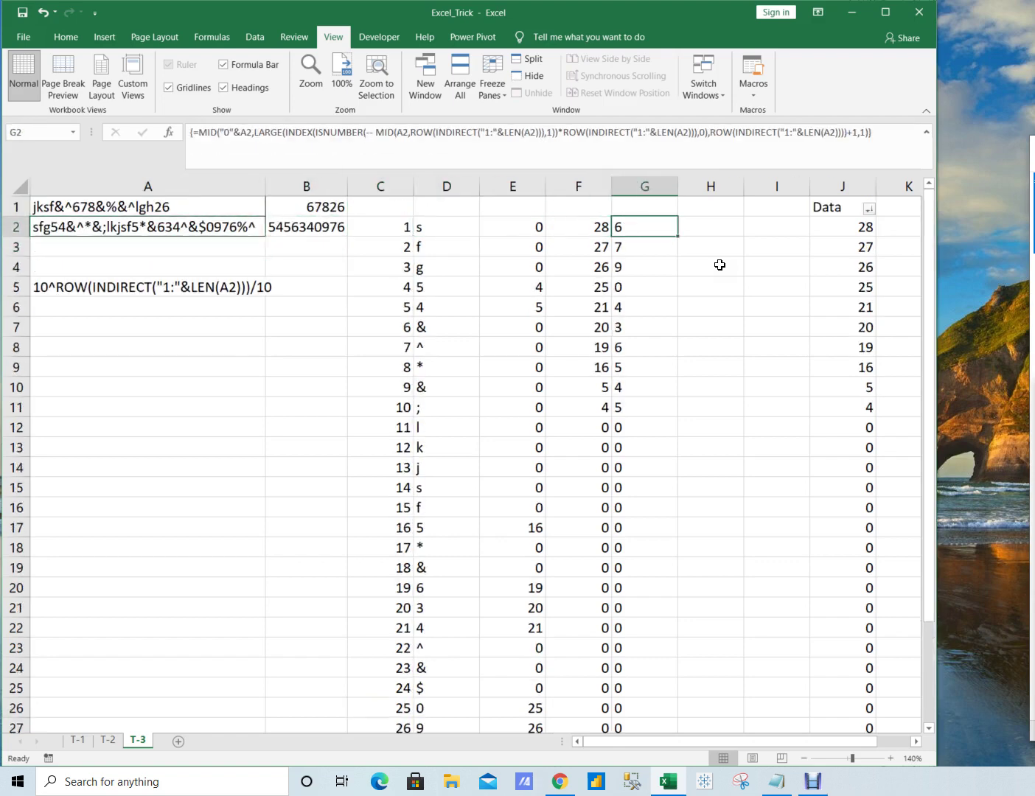
Step: Enter the formula =G2^C2 in H2
{"action": "key", "text": "Right"}
{"action": "type", "text": "="}
{"action": "key", "text": "Left"}
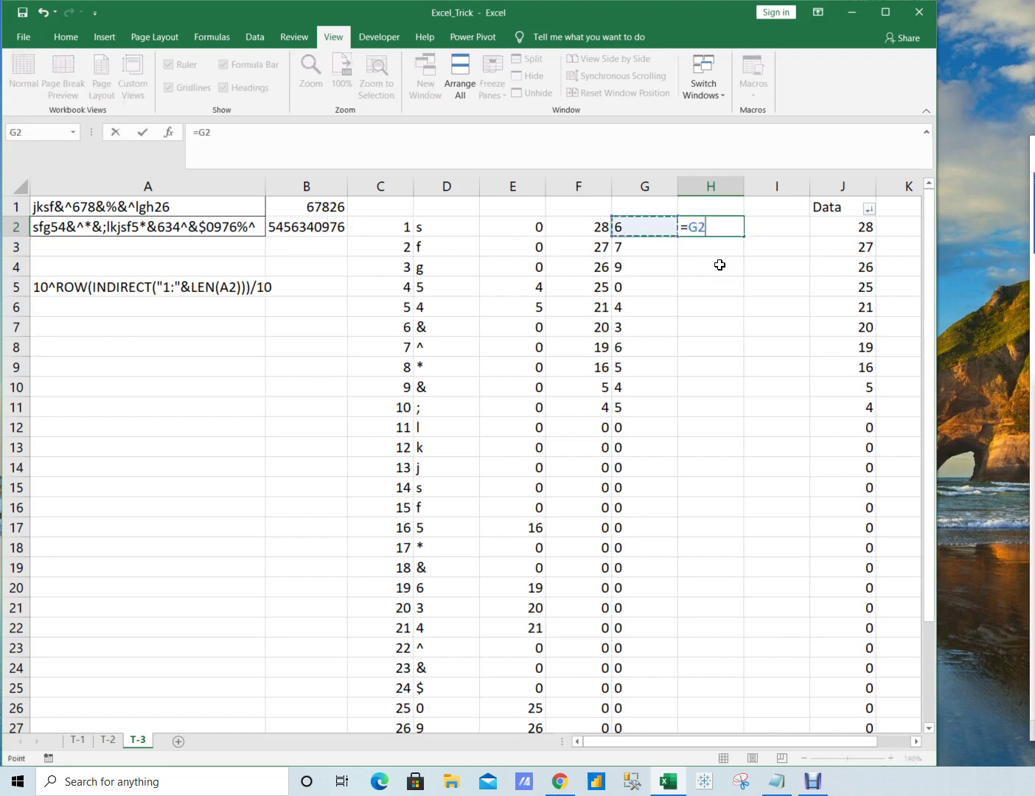
{"action": "type", "text": "^"}
{"action": "key", "text": "Left"}
{"action": "key", "text": "Left"}
{"action": "key", "text": "Left"}
{"action": "key", "text": "Left"}
{"action": "key", "text": "Left"}
{"action": "key", "text": "Return"}
{"action": "key", "text": "Up"}
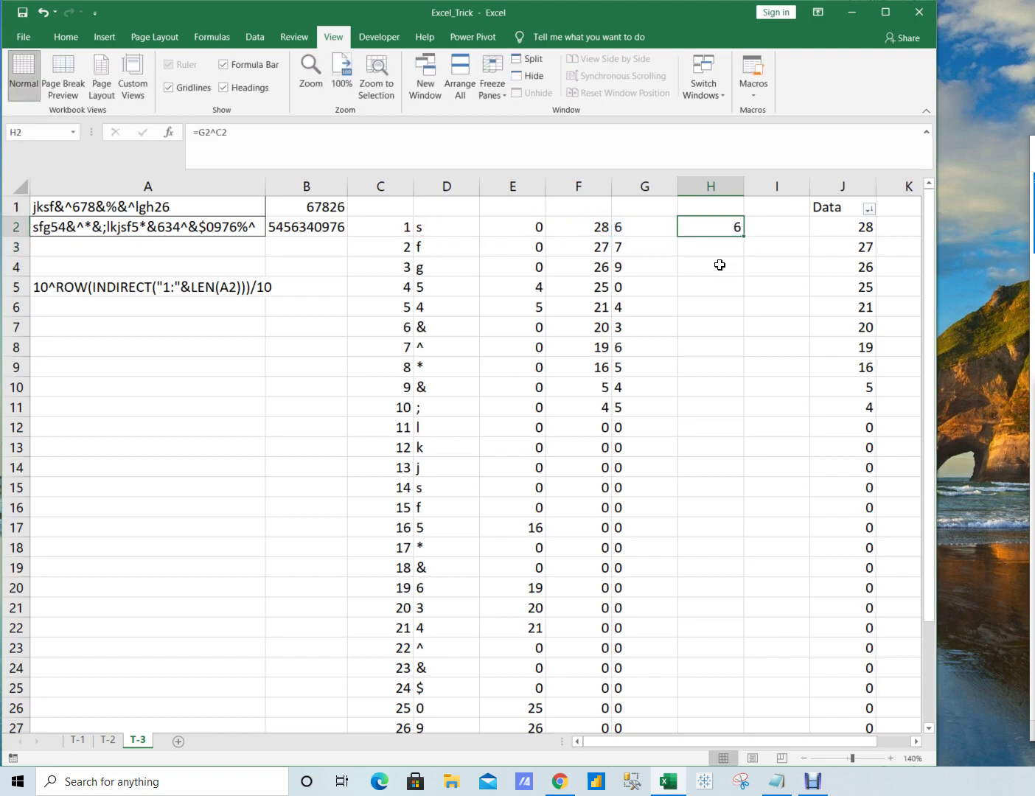
Step: Fill the H2 power formula down to H6
{"action": "key", "text": "shift+Down"}
{"action": "key", "text": "shift+Down"}
{"action": "key", "text": "shift+Down"}
{"action": "key", "text": "shift+Down"}
{"action": "key", "text": "ctrl+d"}
{"action": "key", "text": "Down"}
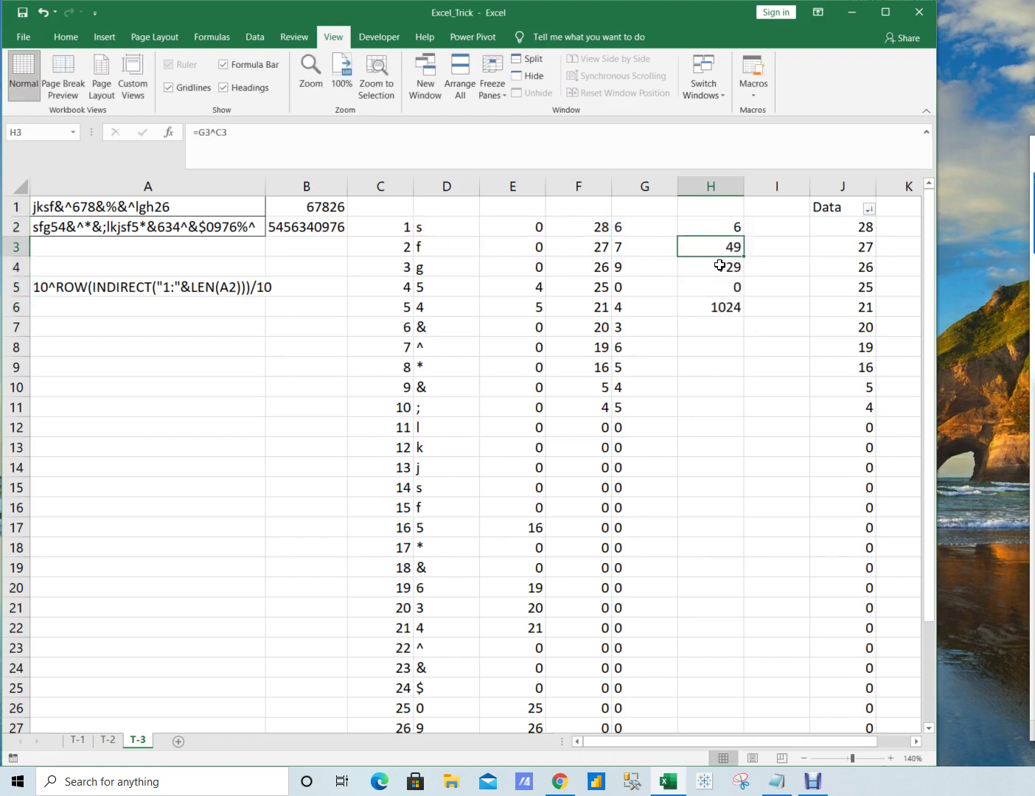
Step: Extend the power formula in column H down through H15
{"action": "key", "text": "Up"}
{"action": "key", "text": "Down"}
{"action": "key", "text": "Up"}
{"action": "key", "text": "shift+Down"}
{"action": "key", "text": "shift+Down"}
{"action": "key", "text": "shift+Down"}
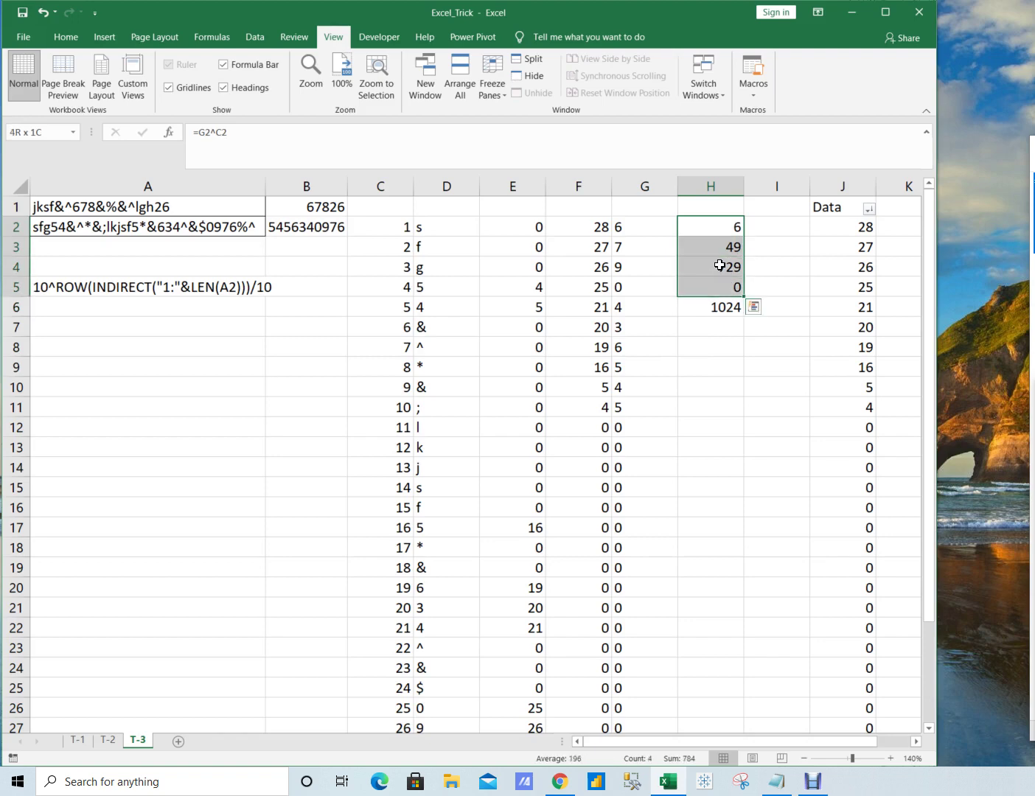
{"action": "key", "text": "shift+Down"}
{"action": "key", "text": "shift+Down"}
{"action": "key", "text": "shift+Down"}
{"action": "key", "text": "shift+Down"}
{"action": "key", "text": "shift+Down"}
{"action": "key", "text": "shift+Down"}
{"action": "key", "text": "ctrl+d"}
{"action": "key", "text": "shift+Down"}
{"action": "key", "text": "shift+Down"}
{"action": "key", "text": "shift+Down"}
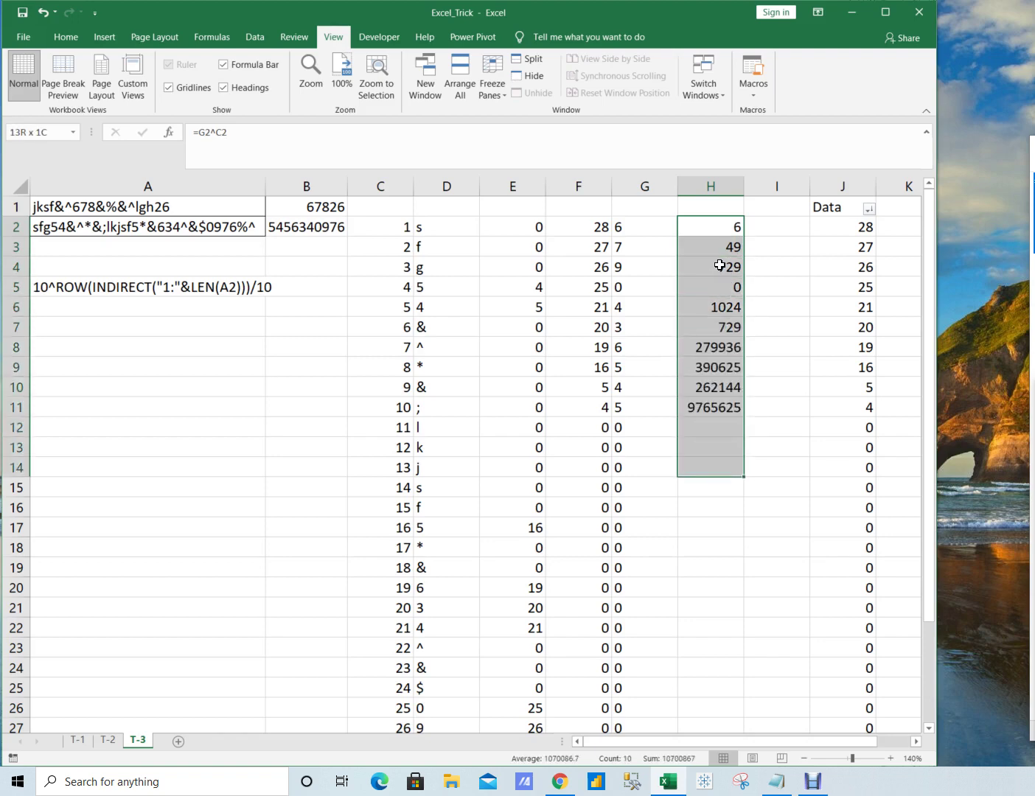
{"action": "key", "text": "shift+Down"}
{"action": "key", "text": "ctrl+d"}
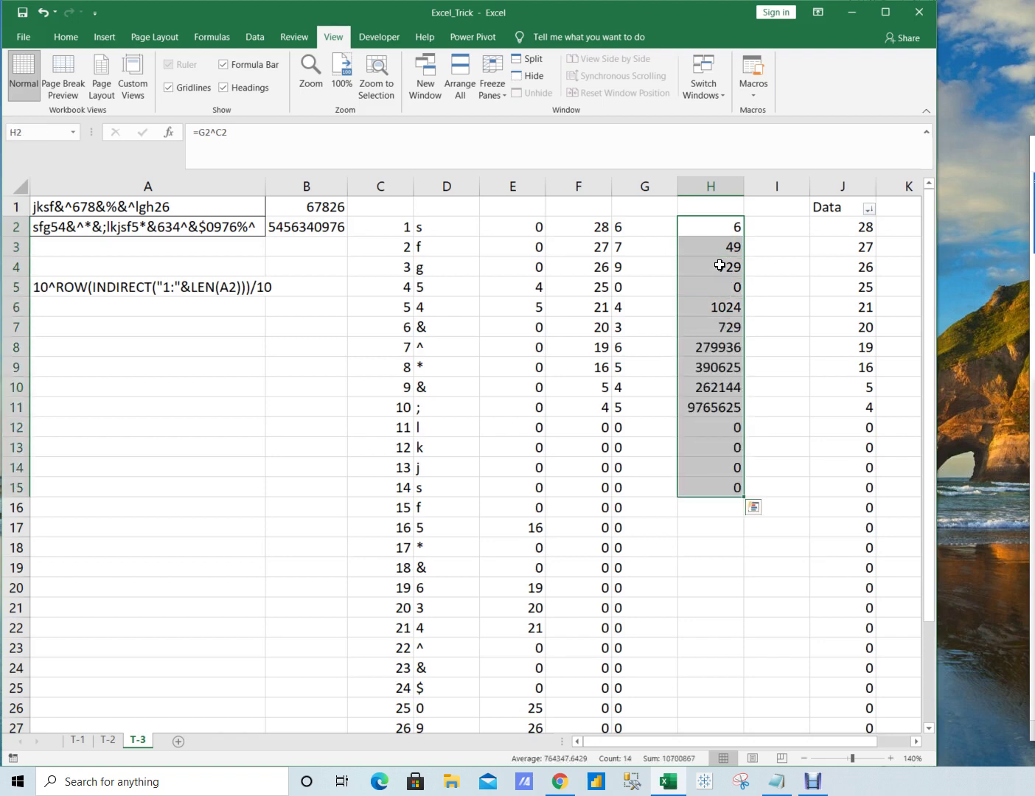
Step: Compare the extracted digits in column G with the power results in H2:H15
{"action": "left_click", "coordinate": [640, 402]}
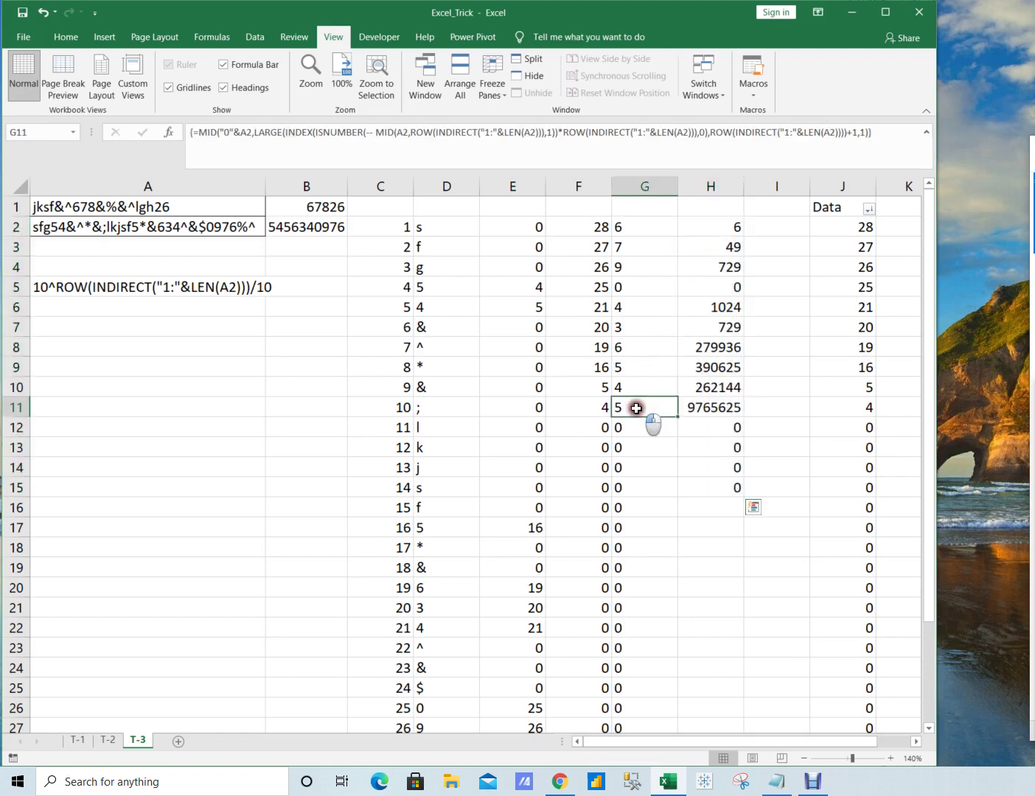
{"action": "left_click", "coordinate": [605, 429]}
{"action": "left_click", "coordinate": [705, 431]}
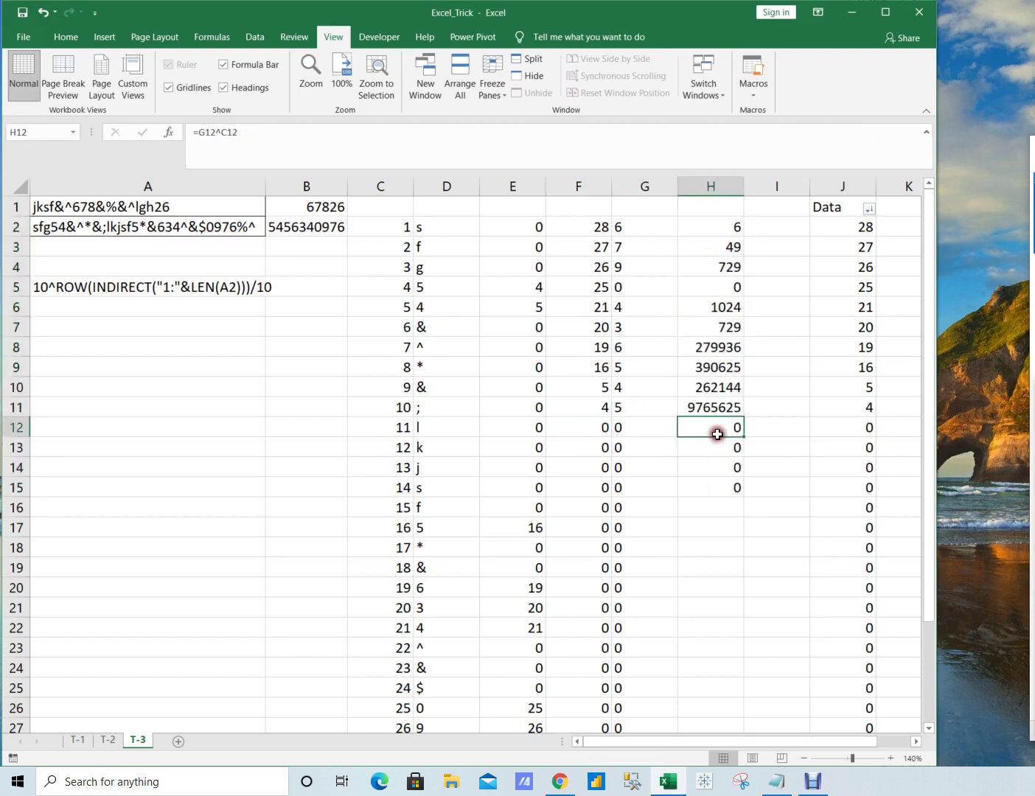
{"action": "left_click_drag", "start_coordinate": [614, 431], "coordinate": [639, 469]}
{"action": "left_click", "coordinate": [752, 465]}
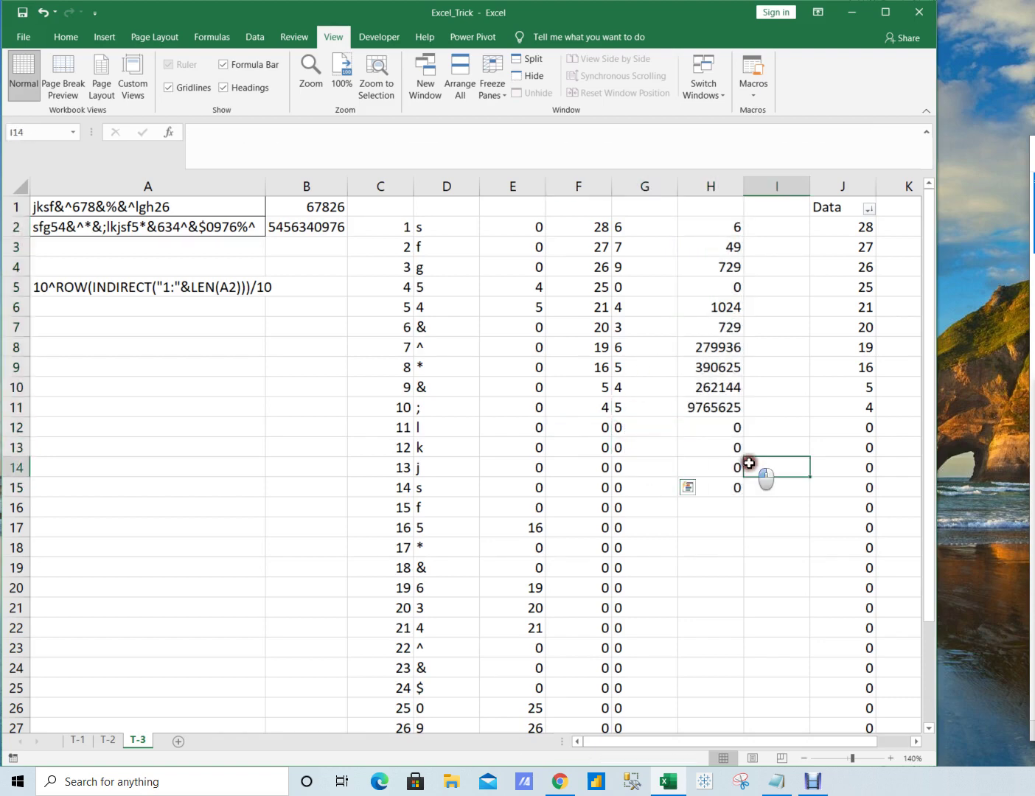
{"action": "left_click", "coordinate": [708, 405]}
{"action": "left_click_drag", "start_coordinate": [731, 226], "coordinate": [735, 484]}
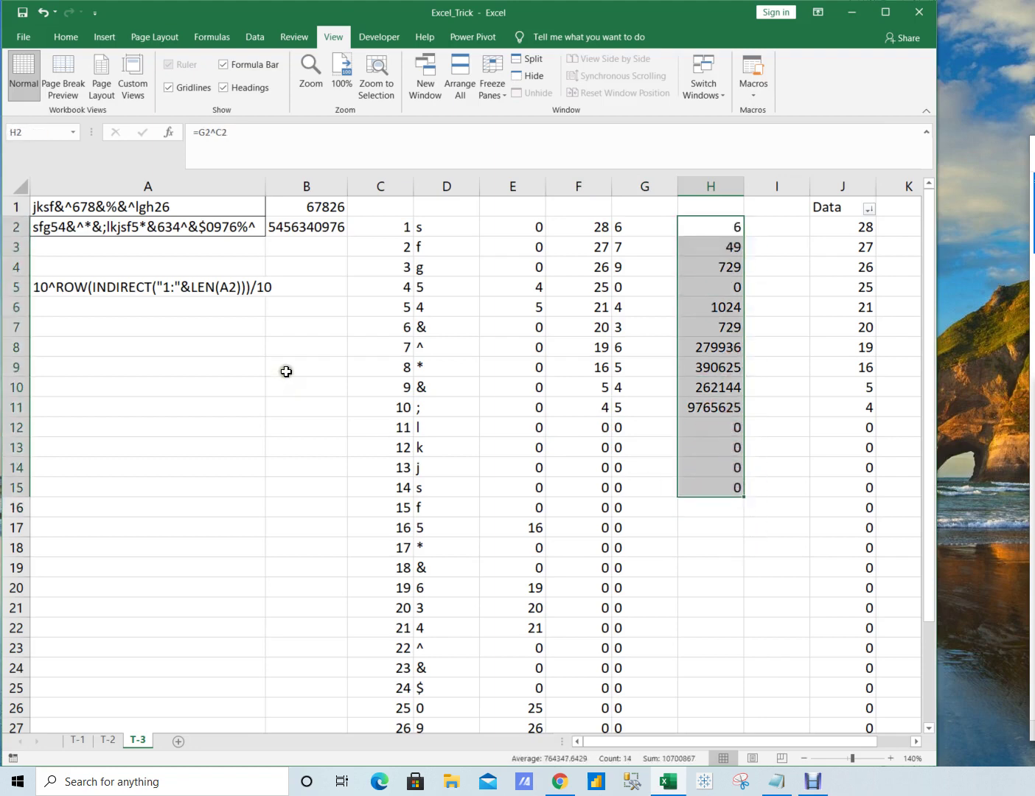
Step: Clear the power formula results from H2:H15
{"action": "key", "text": "Delete"}
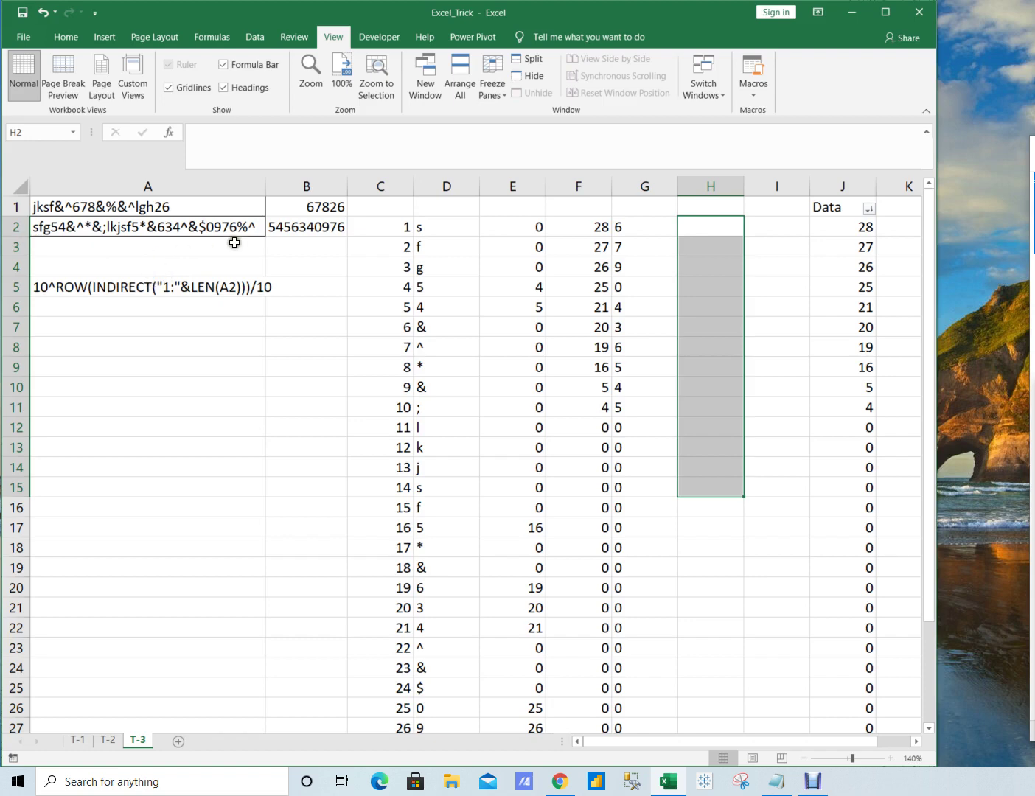
Step: Evaluate the 10^ROW(INDIRECT("1:"&LEN(A2)))/10 part inside B2's formula to view its array, leaving the formula unchanged
{"action": "double_click", "coordinate": [286, 230]}
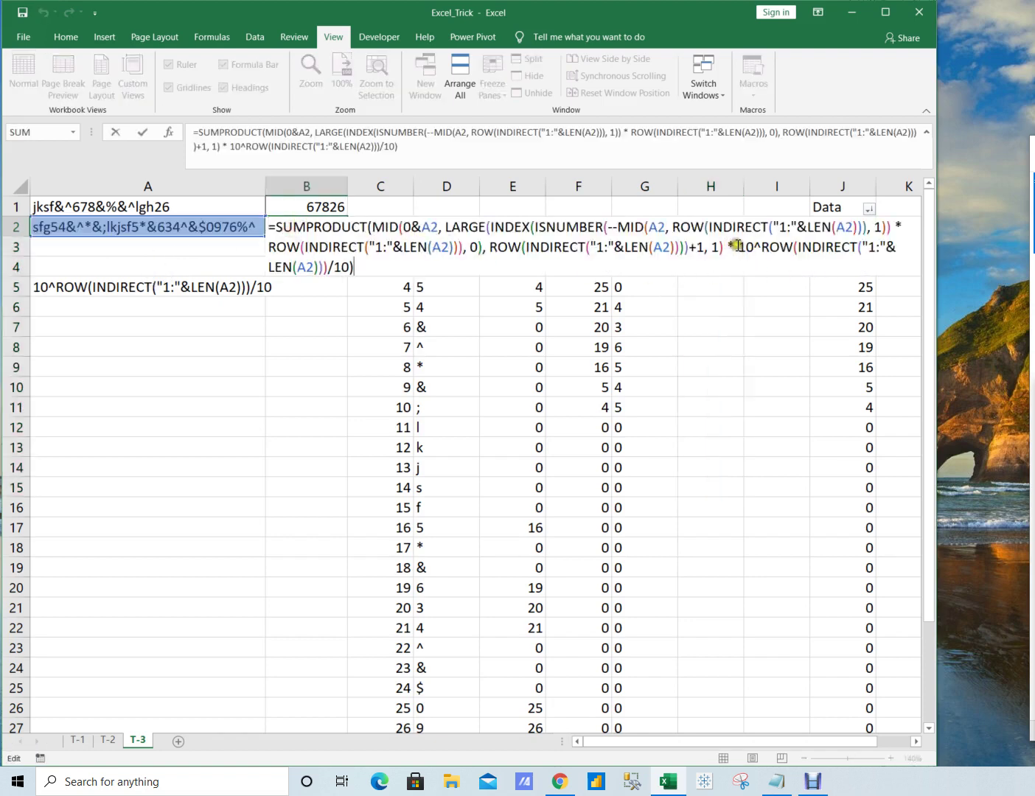
{"action": "left_click_drag", "start_coordinate": [736, 245], "coordinate": [346, 267]}
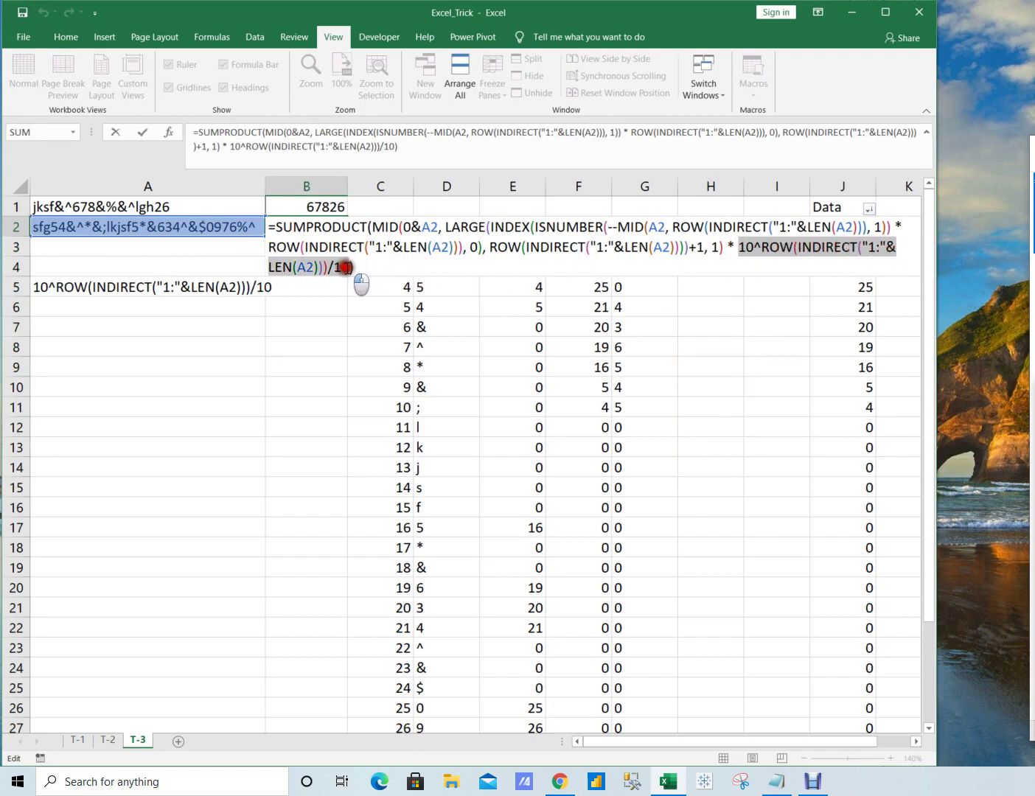
{"action": "key", "text": "F9"}
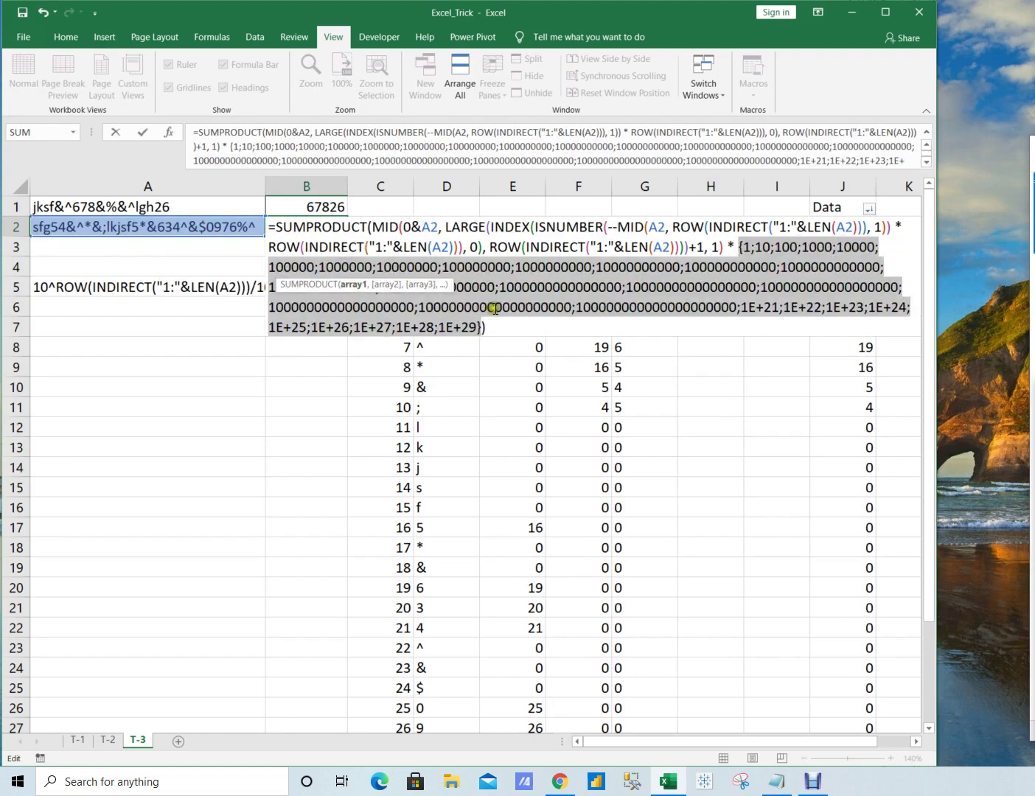
{"action": "left_click_drag", "start_coordinate": [402, 288], "coordinate": [420, 443]}
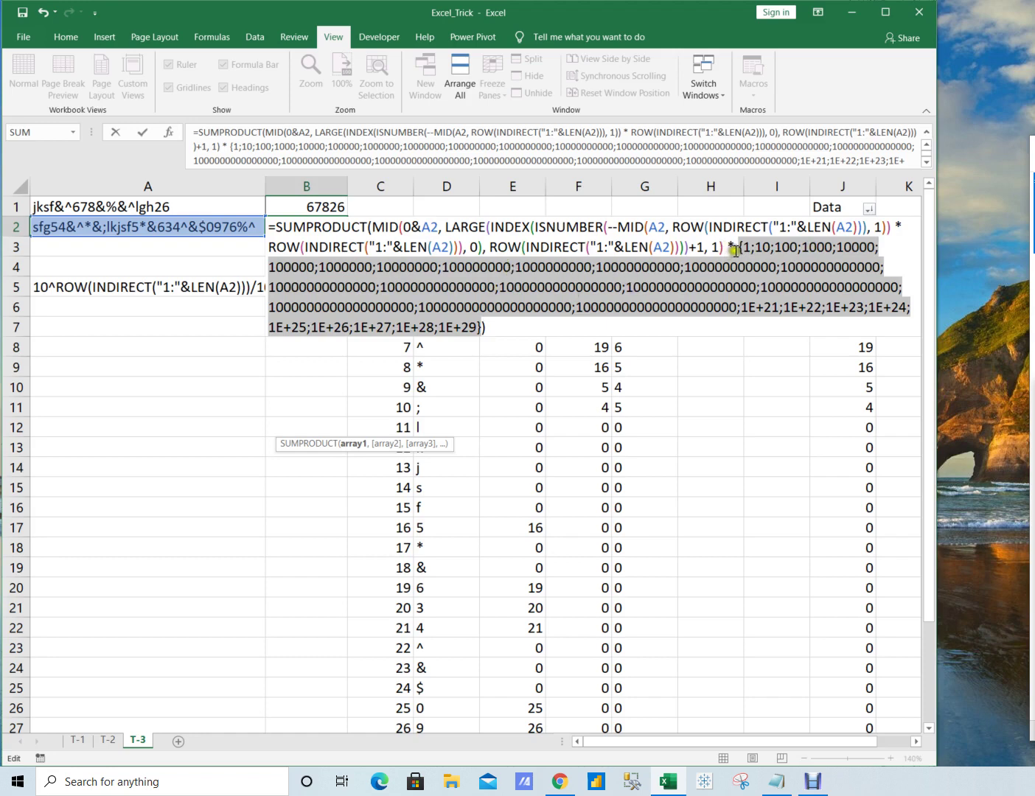
{"action": "key", "text": "Escape"}
Step: Append *10^ROW( to the end of the MID array formula in G2
{"action": "left_click", "coordinate": [625, 232]}
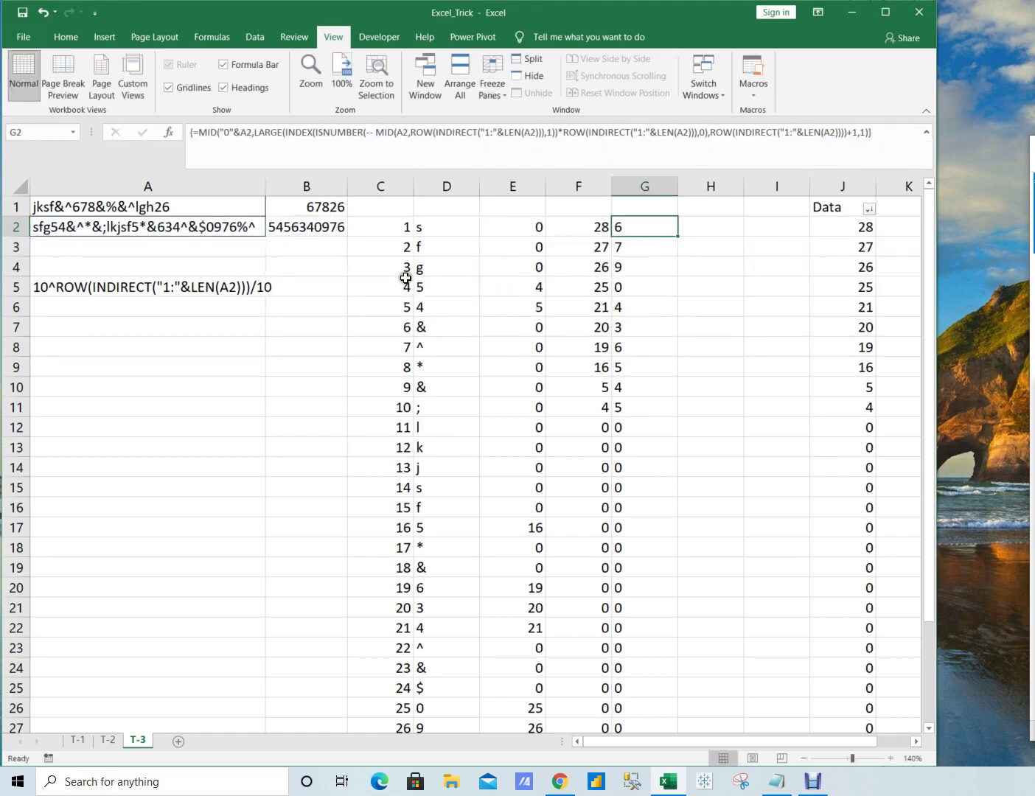
{"action": "left_click", "coordinate": [216, 289]}
{"action": "left_click", "coordinate": [632, 229]}
{"action": "key", "text": "F2"}
{"action": "key", "text": "Home"}
{"action": "key", "text": "Up"}
{"action": "key", "text": "Up"}
{"action": "key", "text": "Up"}
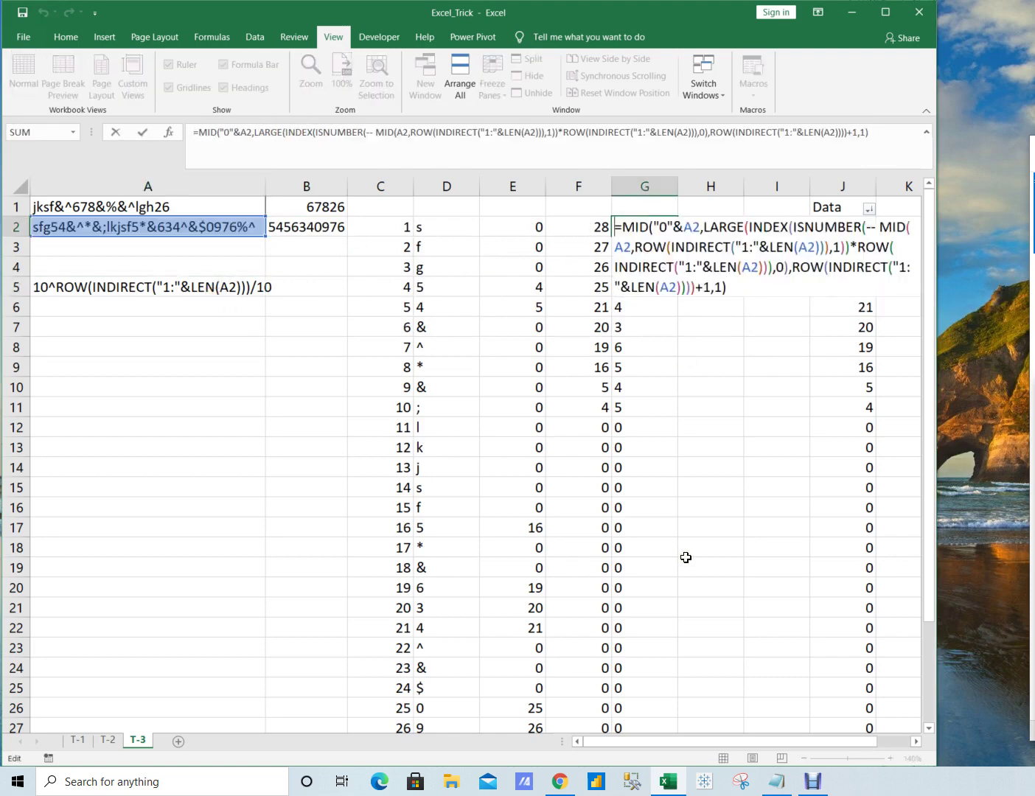
{"action": "key", "text": "End"}
{"action": "key", "text": "Down"}
{"action": "key", "text": "Down"}
{"action": "key", "text": "Down"}
{"action": "type", "text": "*10^row"}
{"action": "key", "text": "Tab"}
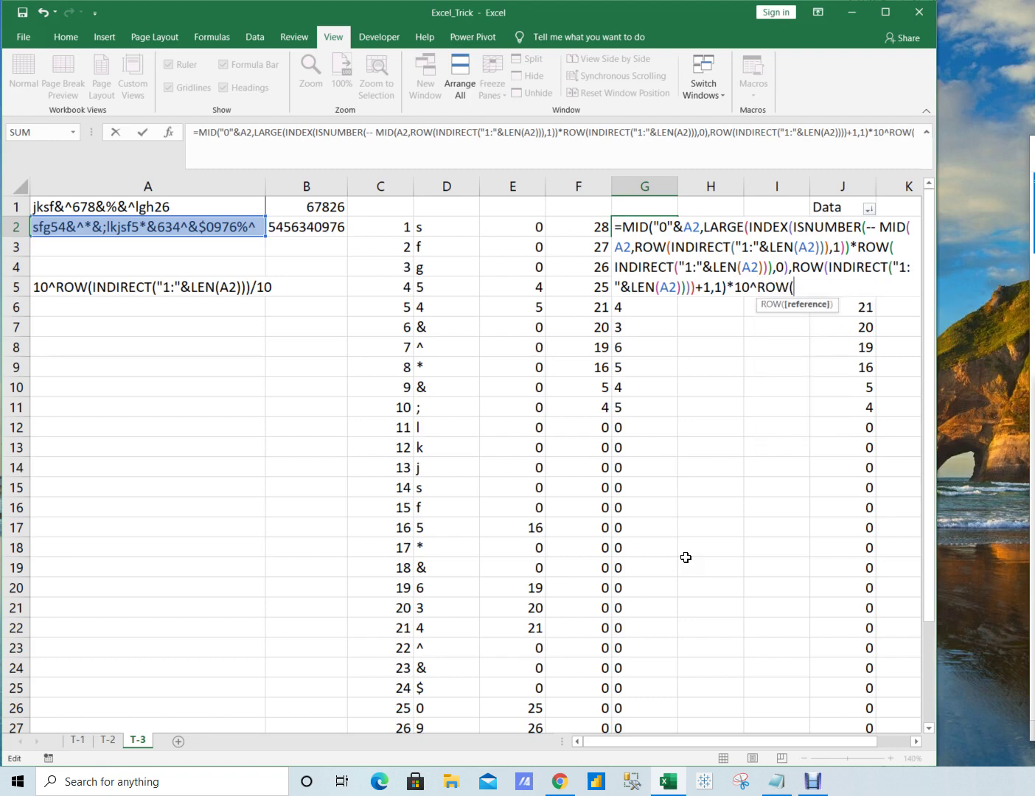
Step: Complete the appended part in G2 with INDIRECT("1:"&LEN(A2)))/10 and commit it as an array formula for the column G range
{"action": "type", "text": "in"}
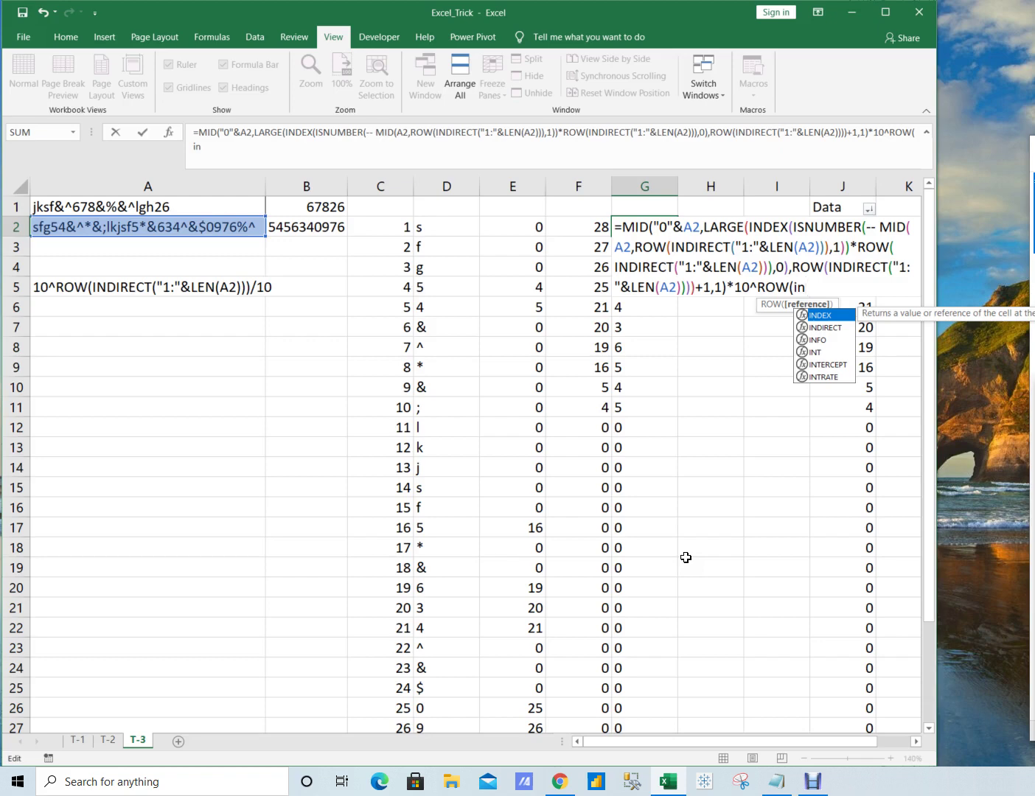
{"action": "key", "text": "Down"}
{"action": "key", "text": "Tab"}
{"action": "type", "text": "\""}
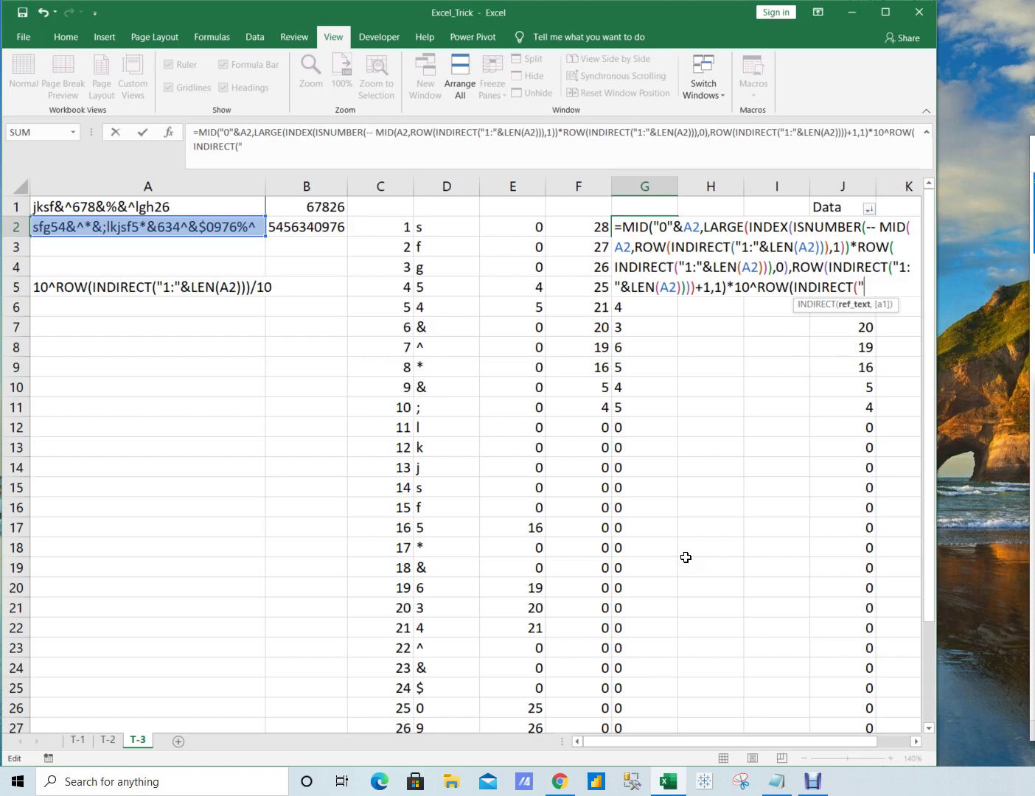
{"action": "type", "text": "1:\"&le"}
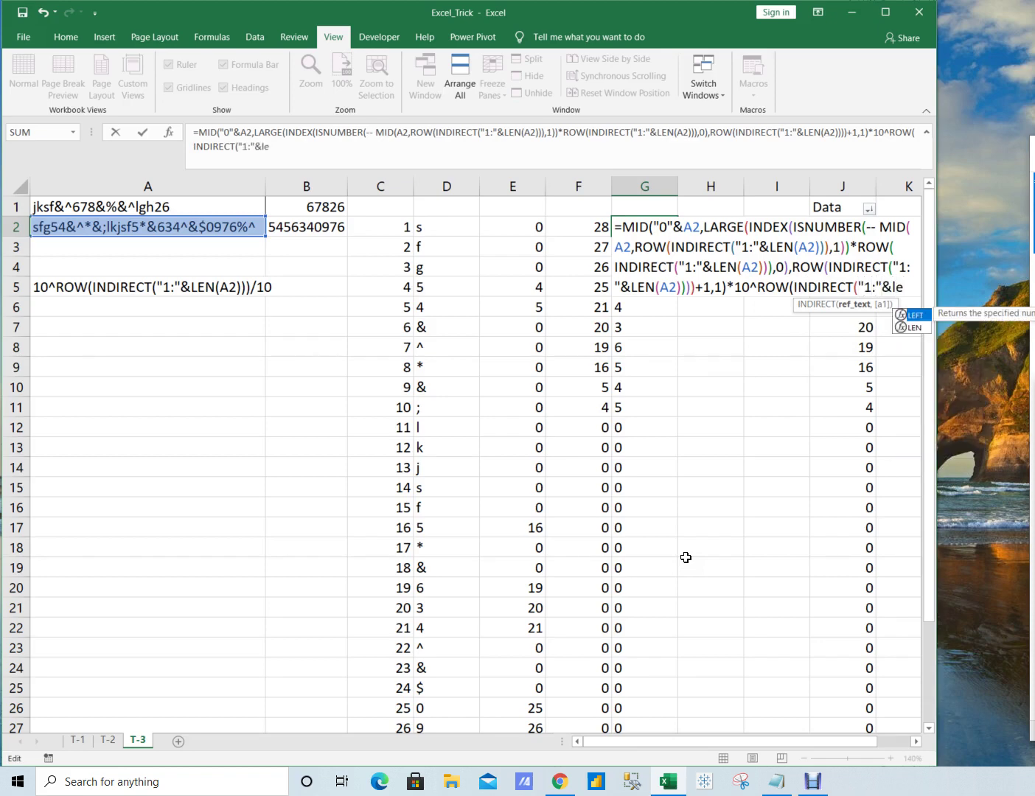
{"action": "key", "text": "Down"}
{"action": "key", "text": "Tab"}
{"action": "type", "text": "A2"}
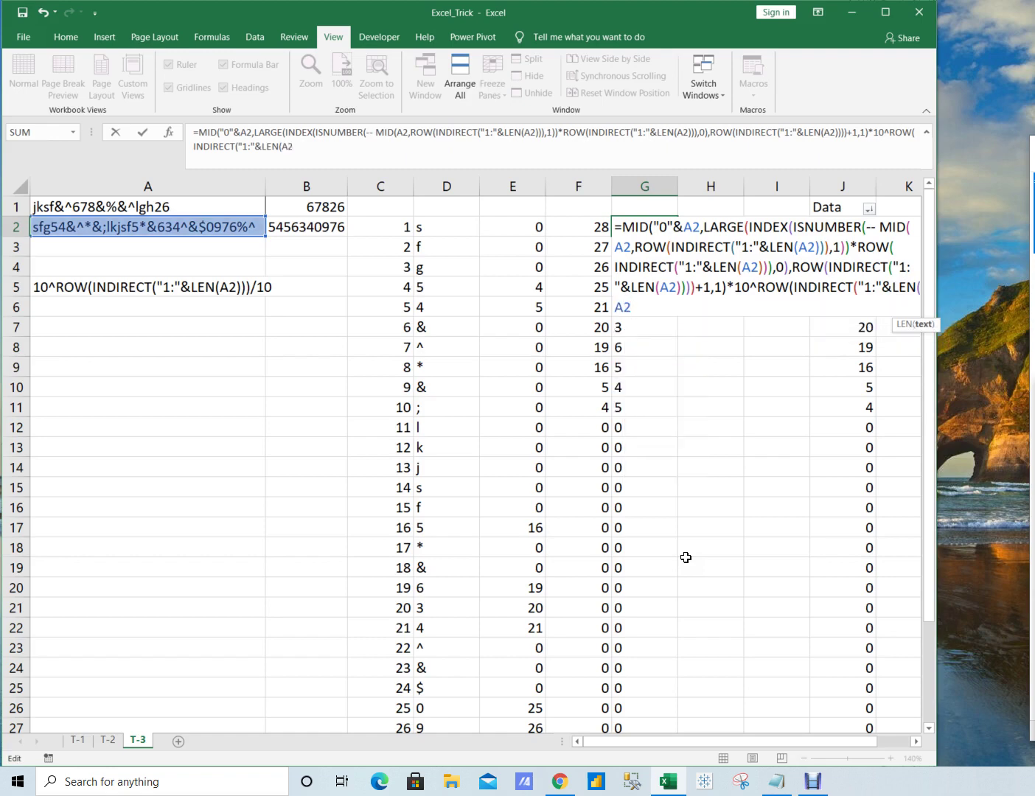
{"action": "type", "text": "))"}
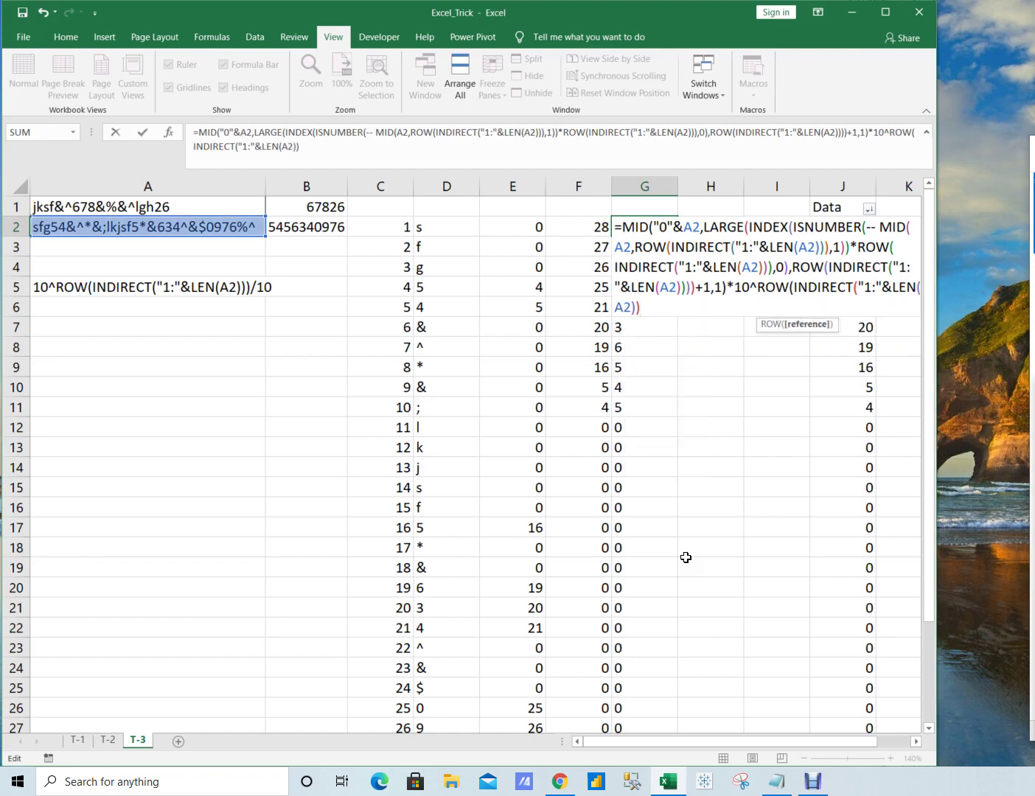
{"action": "type", "text": ")/"}
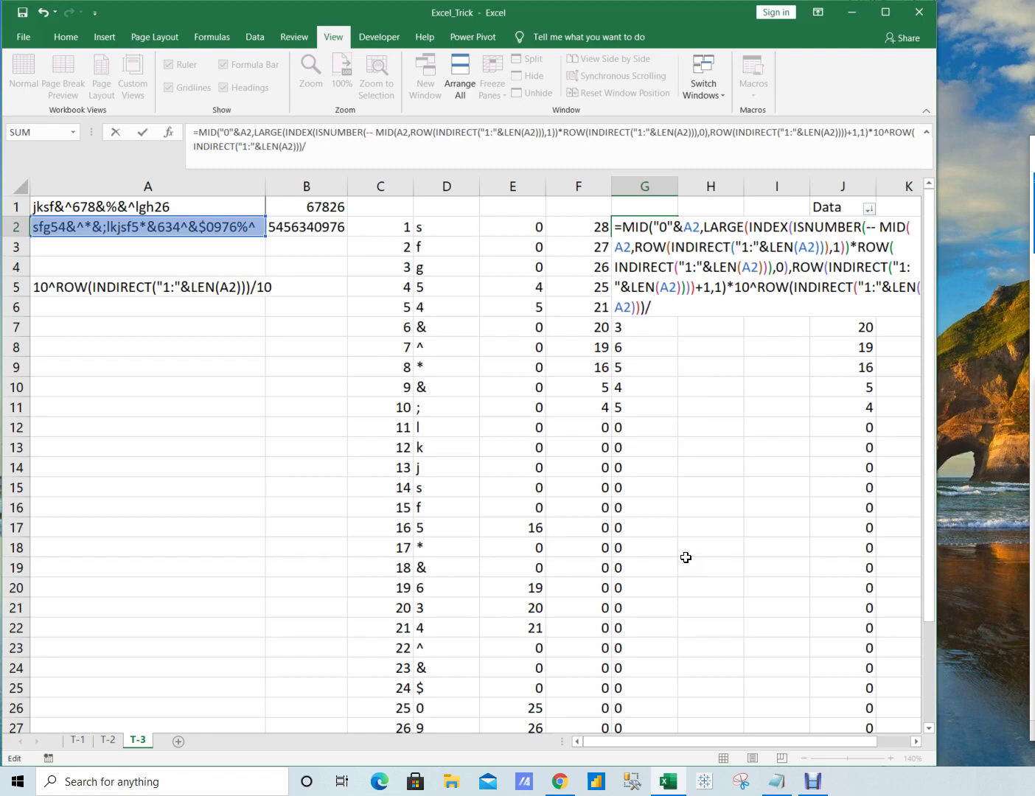
{"action": "type", "text": "10"}
{"action": "key", "text": "ctrl+shift+Return"}
{"action": "key", "text": "Return"}
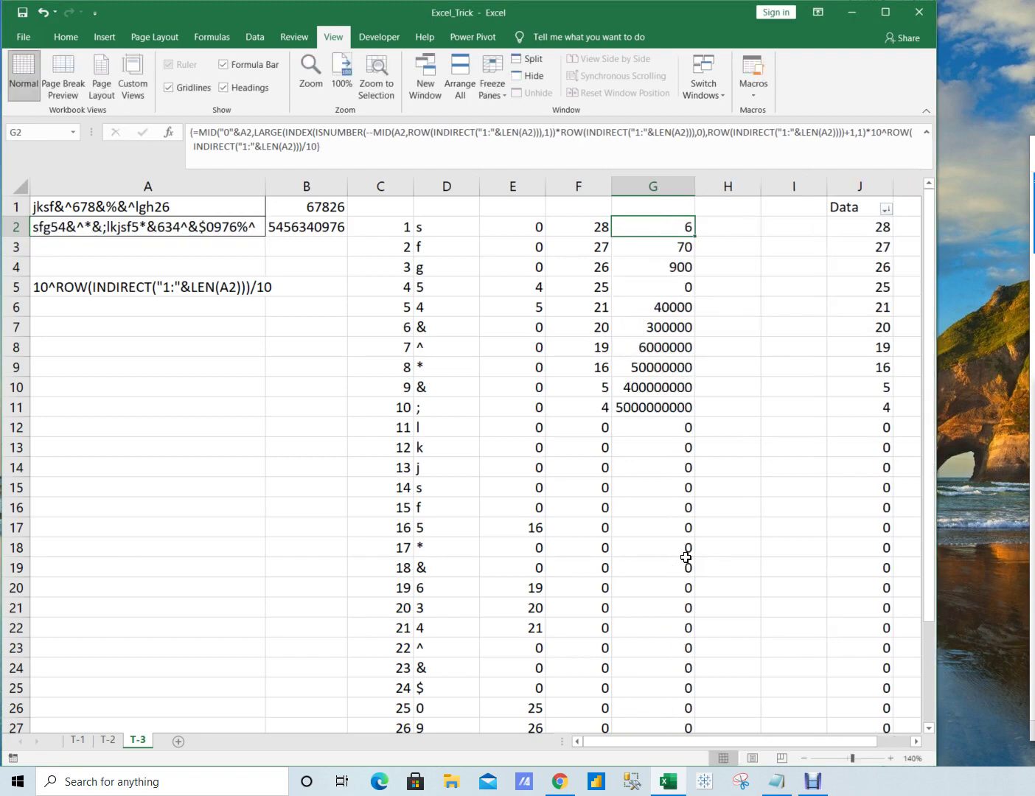
Step: Select the place-value results in G2:G11 and read their sum
{"action": "key", "text": "shift+Down"}
{"action": "key", "text": "shift+Down"}
{"action": "key", "text": "shift+Down"}
{"action": "key", "text": "shift+Down"}
{"action": "key", "text": "shift+Down"}
{"action": "key", "text": "shift+Down"}
{"action": "key", "text": "shift+Down"}
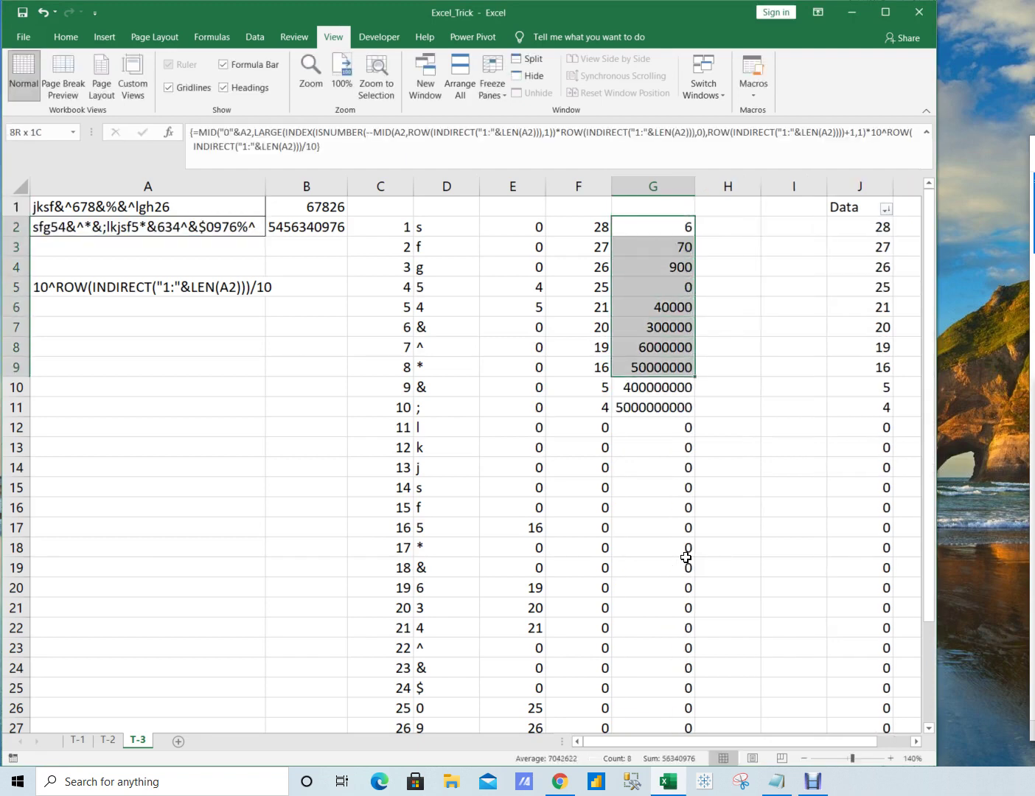
{"action": "key", "text": "shift+Down"}
{"action": "key", "text": "shift+Down"}
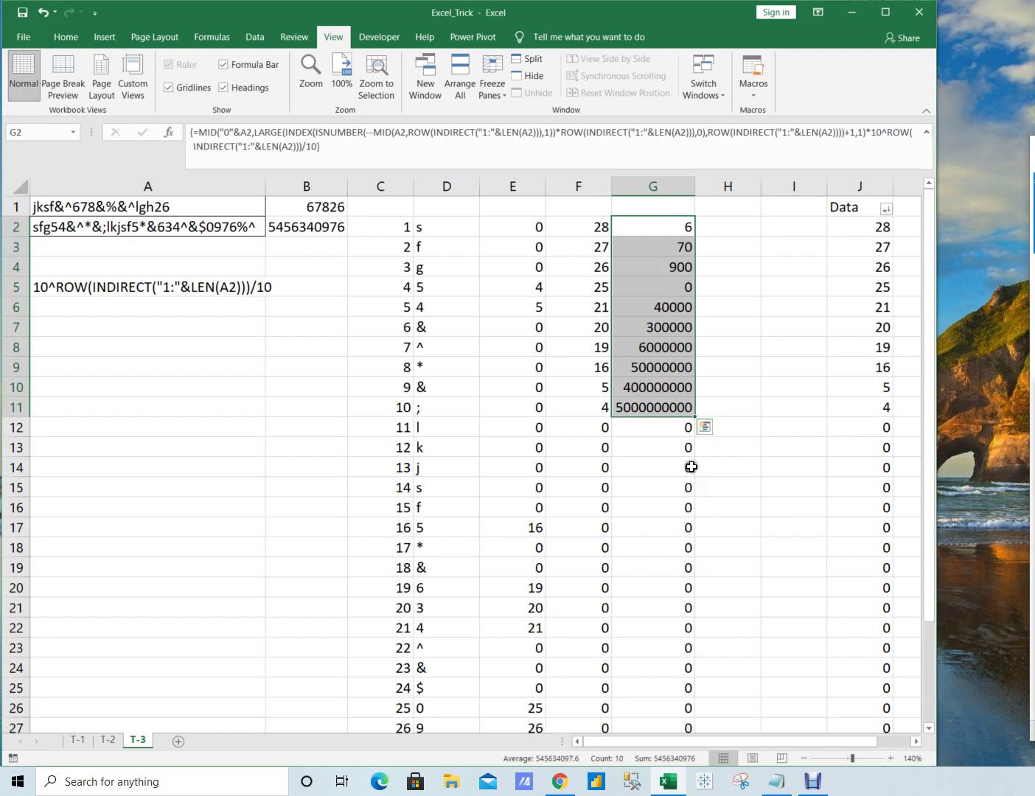
{"action": "left_click", "coordinate": [659, 237]}
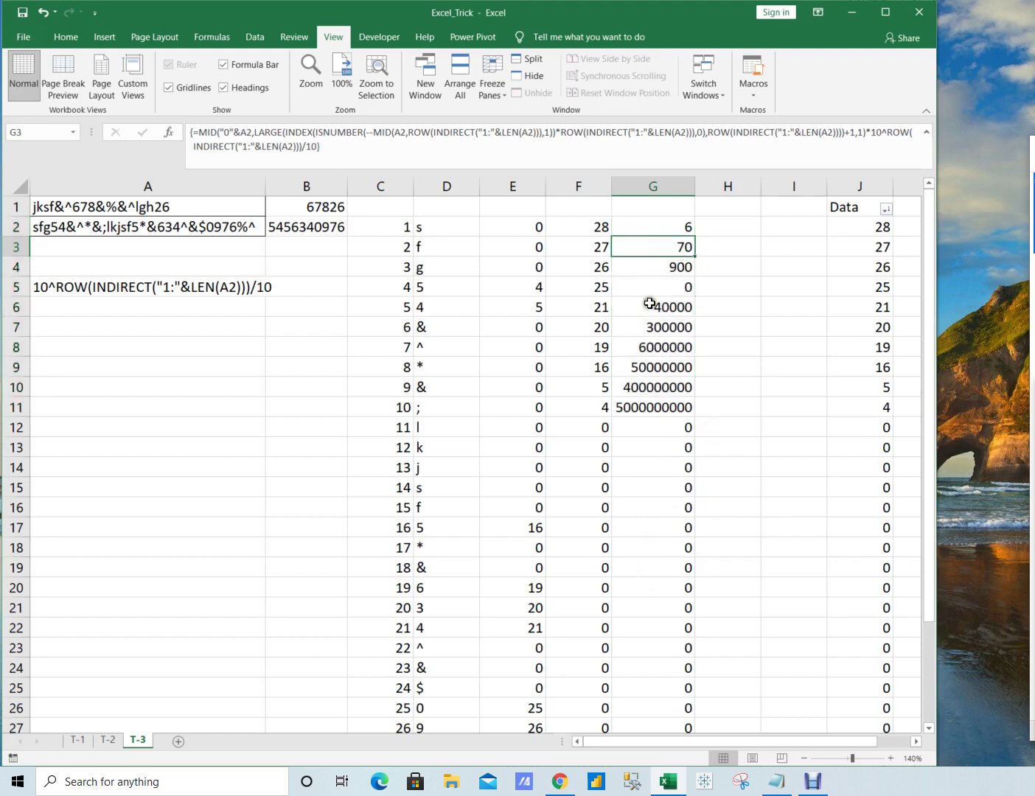
{"action": "left_click", "coordinate": [670, 232]}
{"action": "left_click_drag", "start_coordinate": [669, 230], "coordinate": [670, 402]}
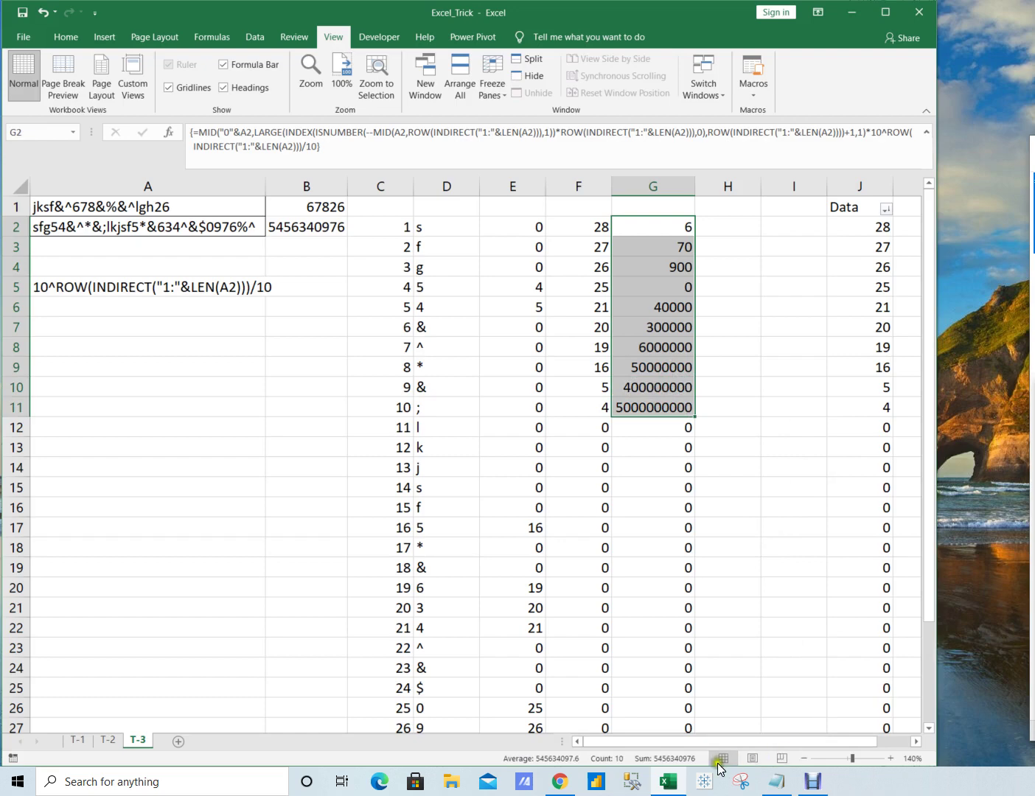
{"action": "left_click", "coordinate": [659, 763]}
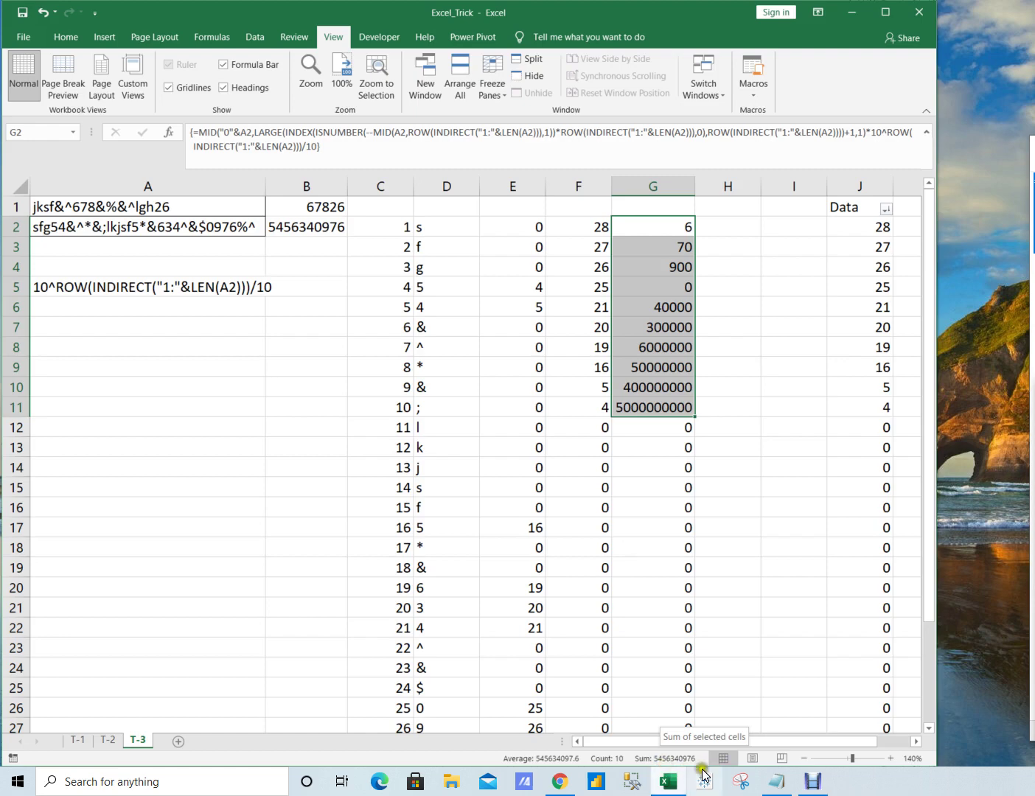
Step: Compare the sum of G2:G11 with the result in B2, fitting column B's width to its contents
{"action": "left_click", "coordinate": [686, 366]}
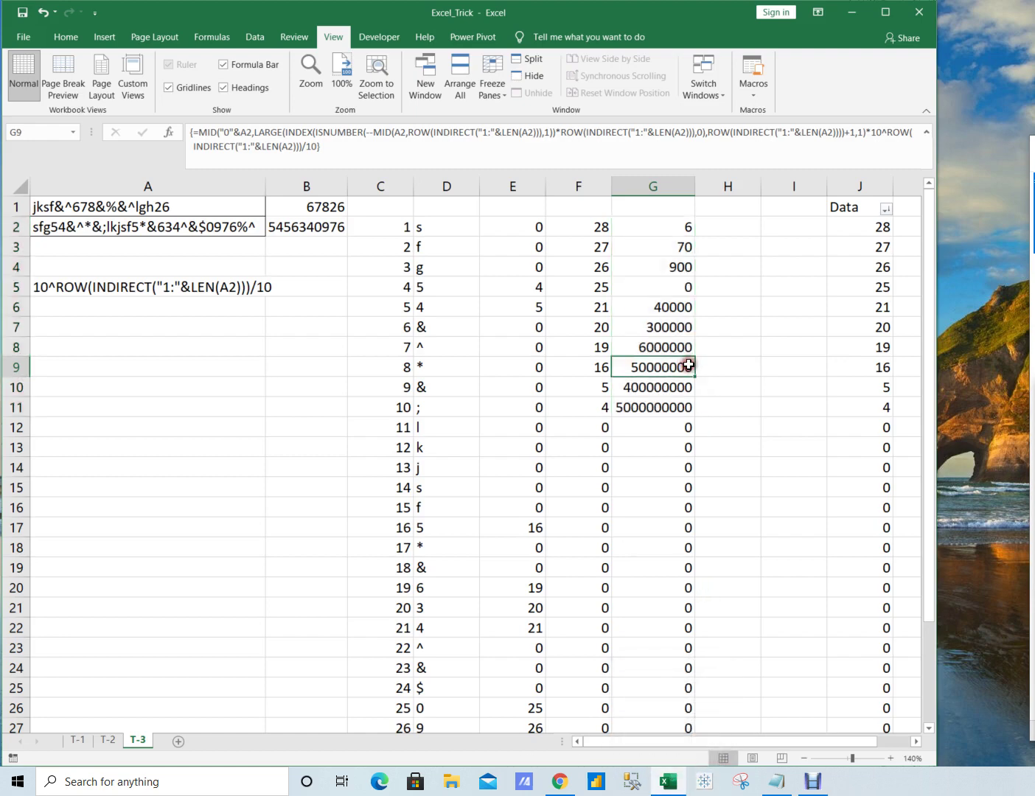
{"action": "scroll", "coordinate": [689, 364], "scroll_direction": "up", "scroll_amount": 4}
{"action": "scroll", "coordinate": [689, 364], "scroll_direction": "up", "scroll_amount": 2}
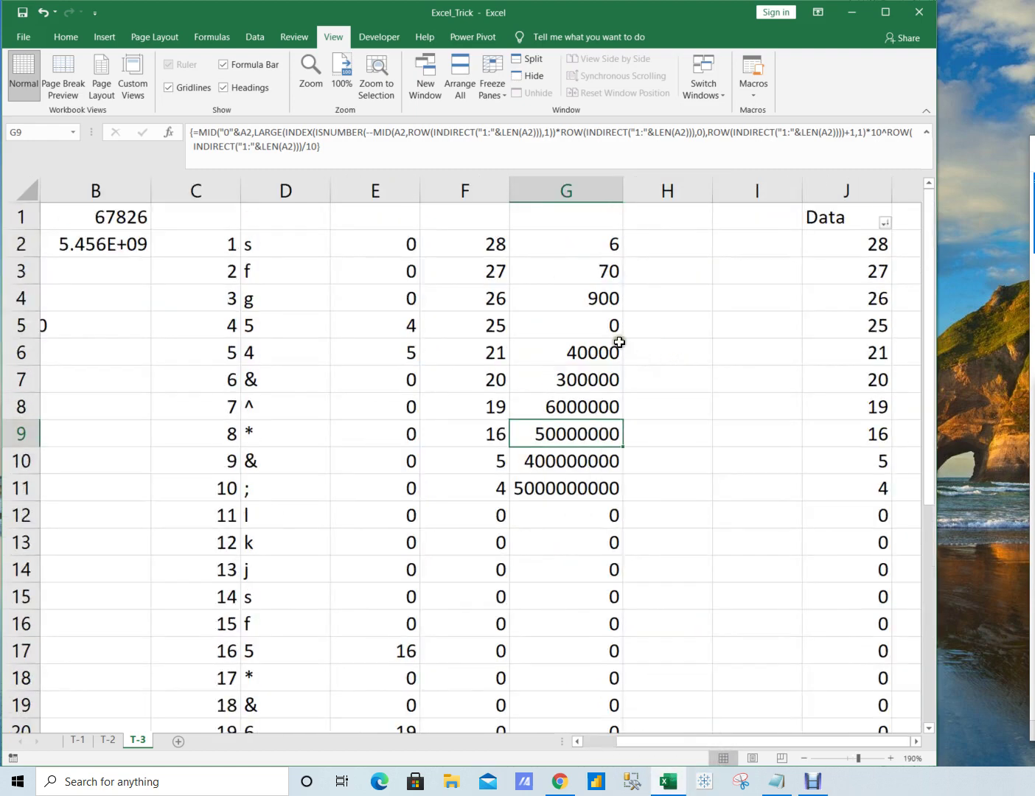
{"action": "left_click_drag", "start_coordinate": [605, 244], "coordinate": [578, 486]}
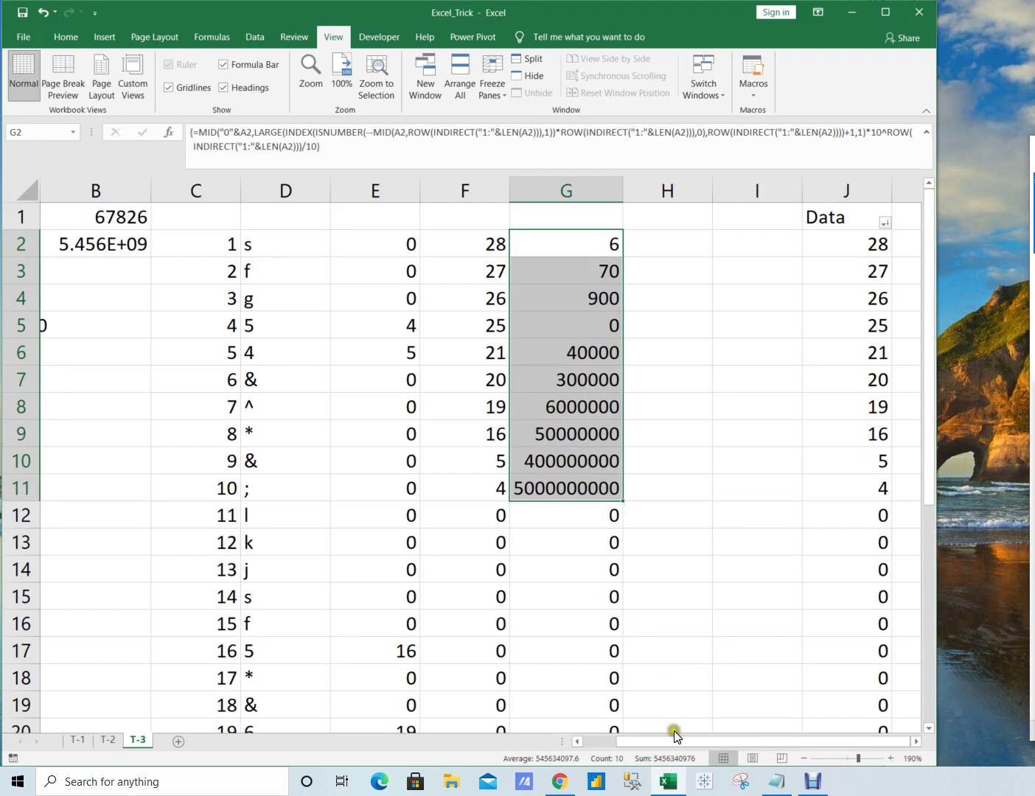
{"action": "left_click_drag", "start_coordinate": [672, 745], "coordinate": [606, 739]}
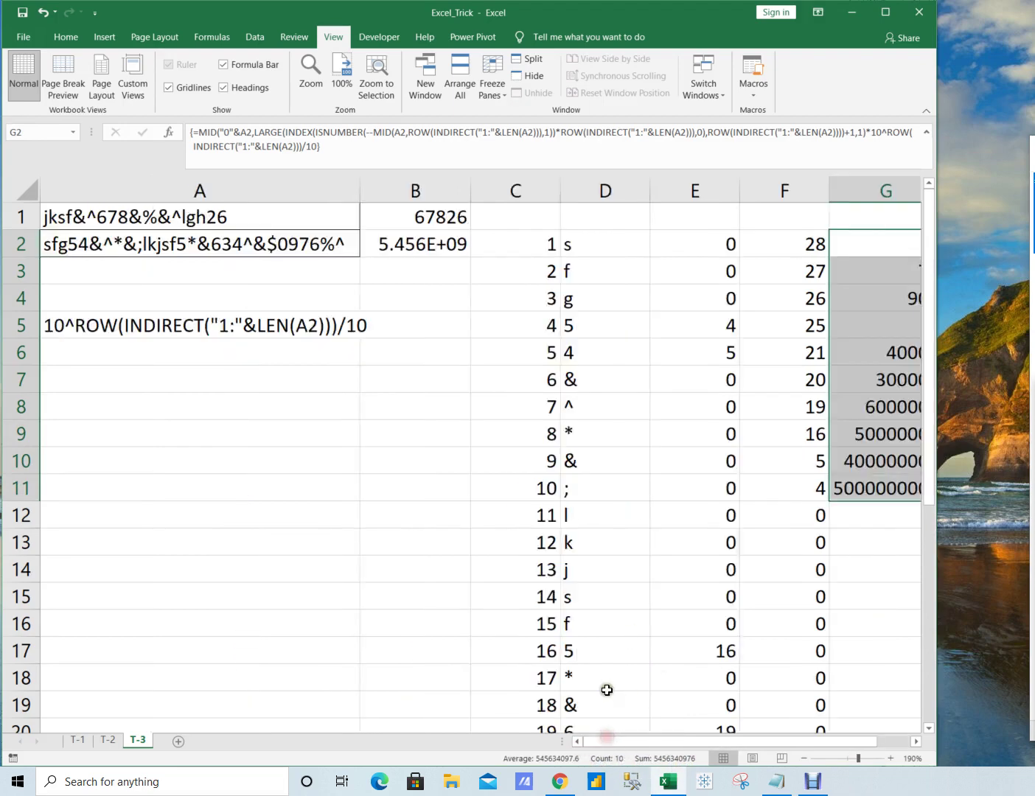
{"action": "left_click", "coordinate": [432, 241]}
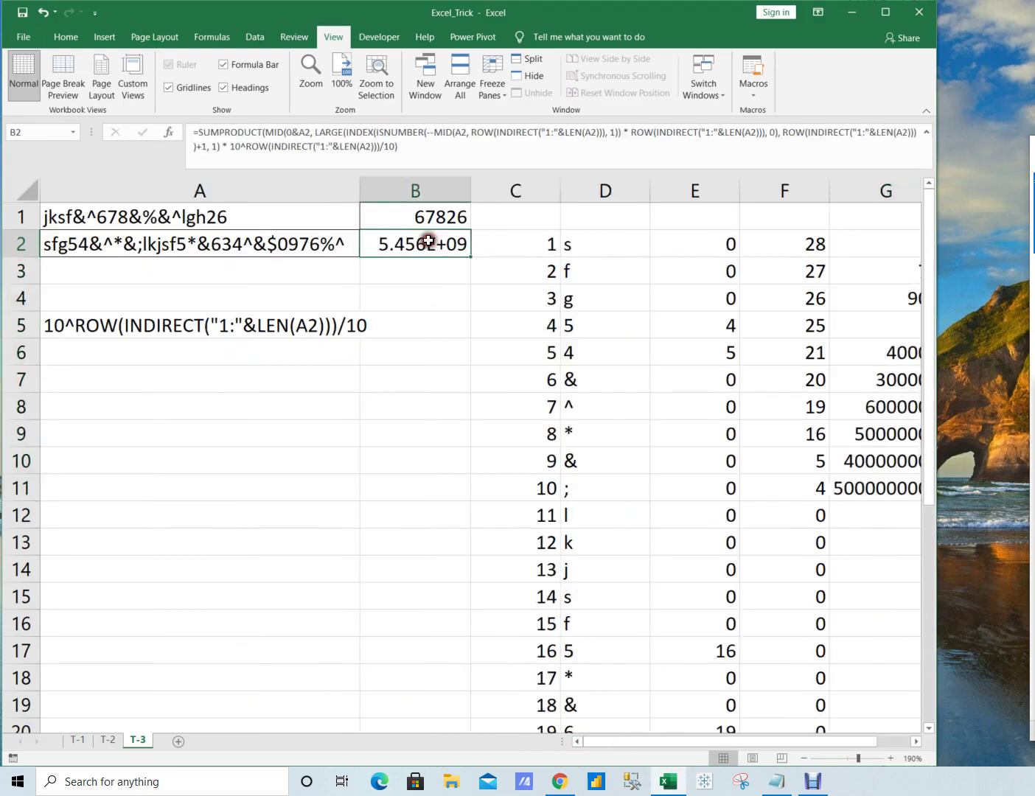
{"action": "double_click", "coordinate": [472, 190]}
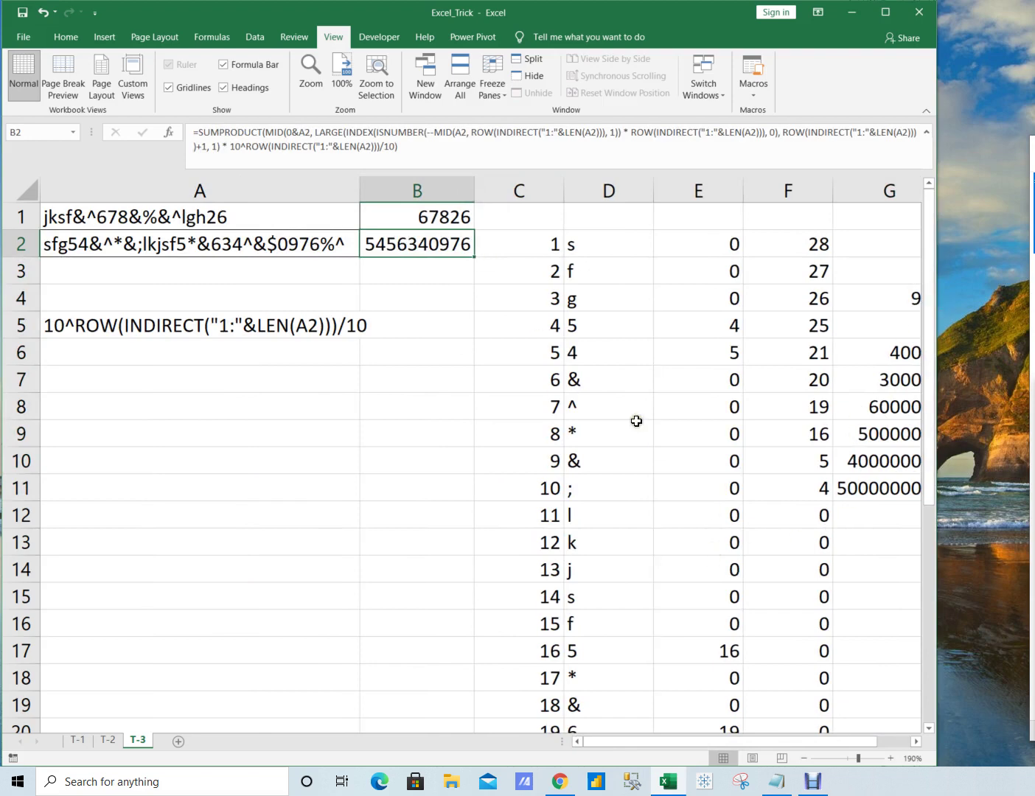
Step: Reselect G2:G11 and review the total that the multiplied digits add up to
{"action": "scroll", "coordinate": [636, 421], "scroll_direction": "down", "scroll_amount": 2}
{"action": "scroll", "coordinate": [637, 422], "scroll_direction": "down", "scroll_amount": 1}
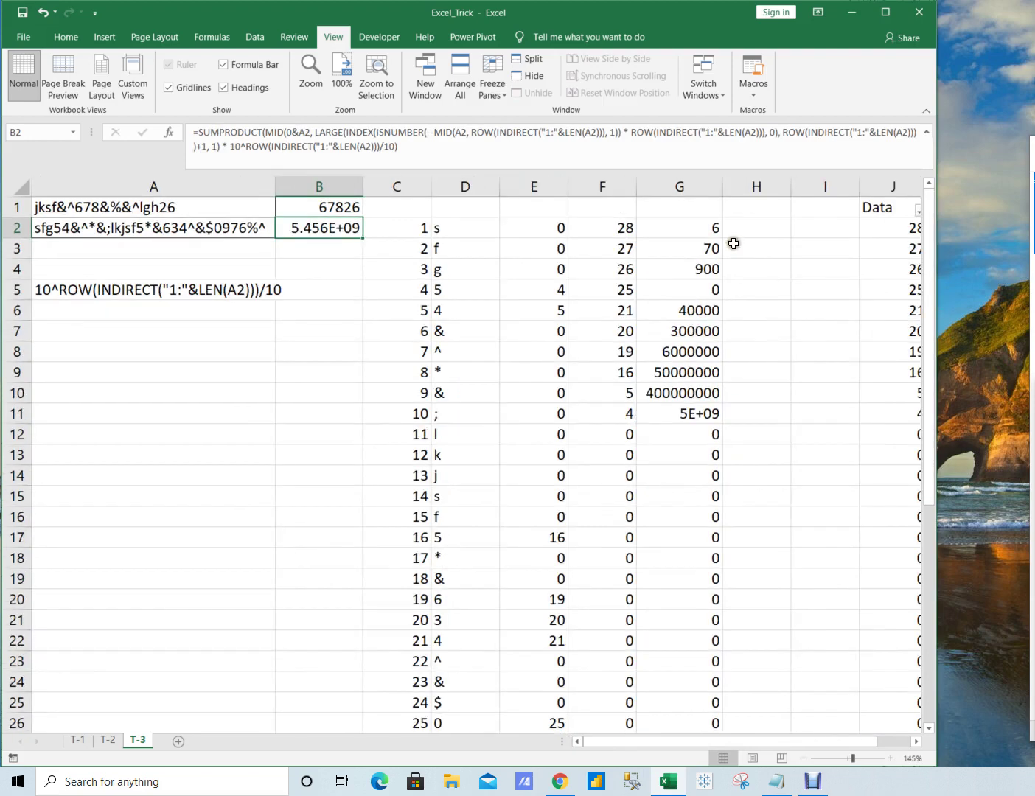
{"action": "left_click", "coordinate": [705, 230]}
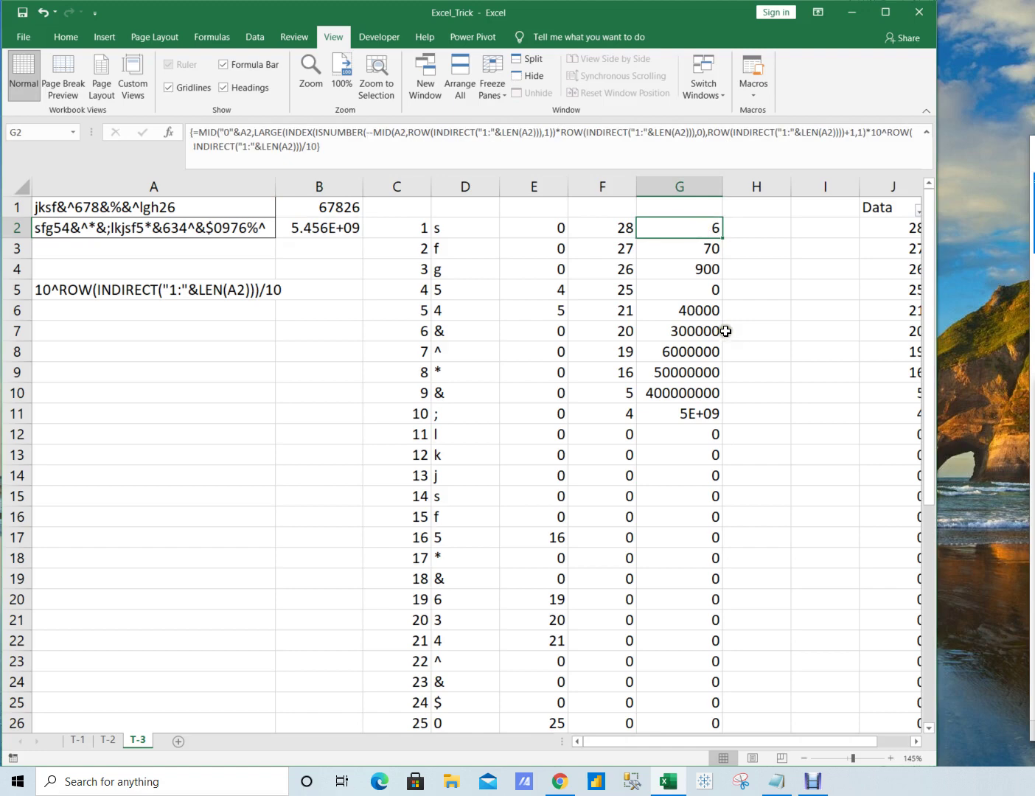
{"action": "key", "text": "shift+Down"}
{"action": "key", "text": "shift+Down"}
{"action": "key", "text": "shift+Down"}
{"action": "key", "text": "shift+Down"}
{"action": "key", "text": "shift+Down"}
{"action": "key", "text": "shift+Down"}
{"action": "key", "text": "shift+Down"}
{"action": "key", "text": "shift+Down"}
{"action": "key", "text": "shift+Down"}
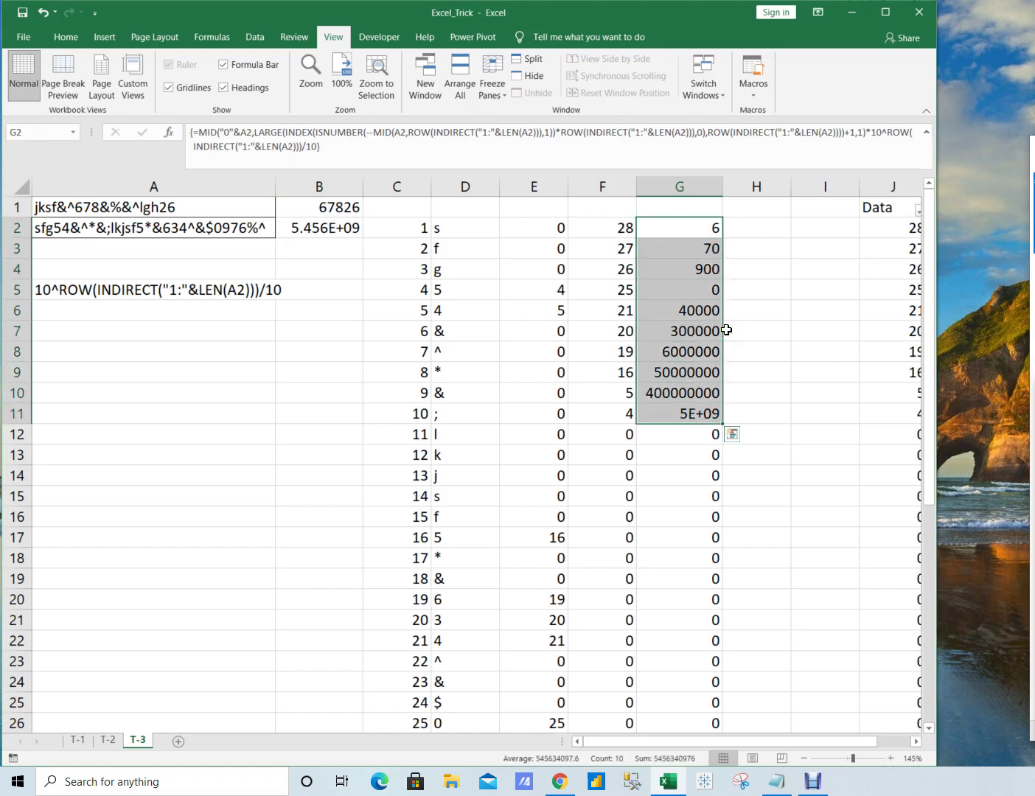
Step: Try wrapping the whole G2 formula in SUMPRODUCT as an array formula, and undo that entry
{"action": "key", "text": "F2"}
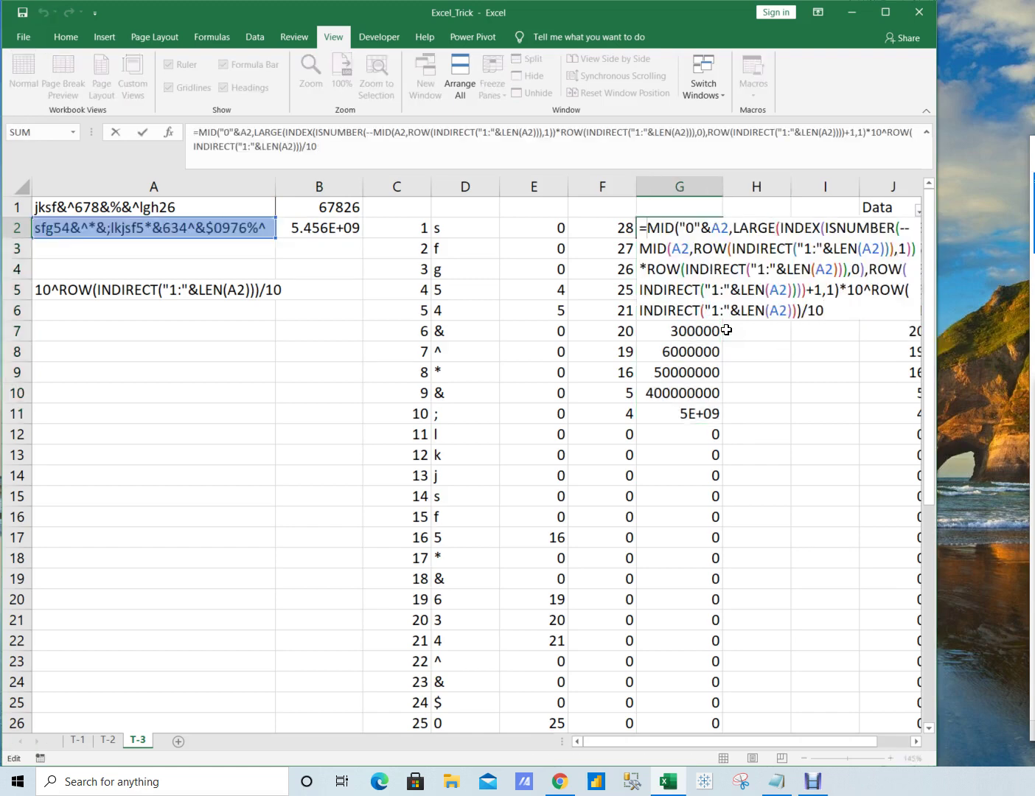
{"action": "type", "text": "sum"}
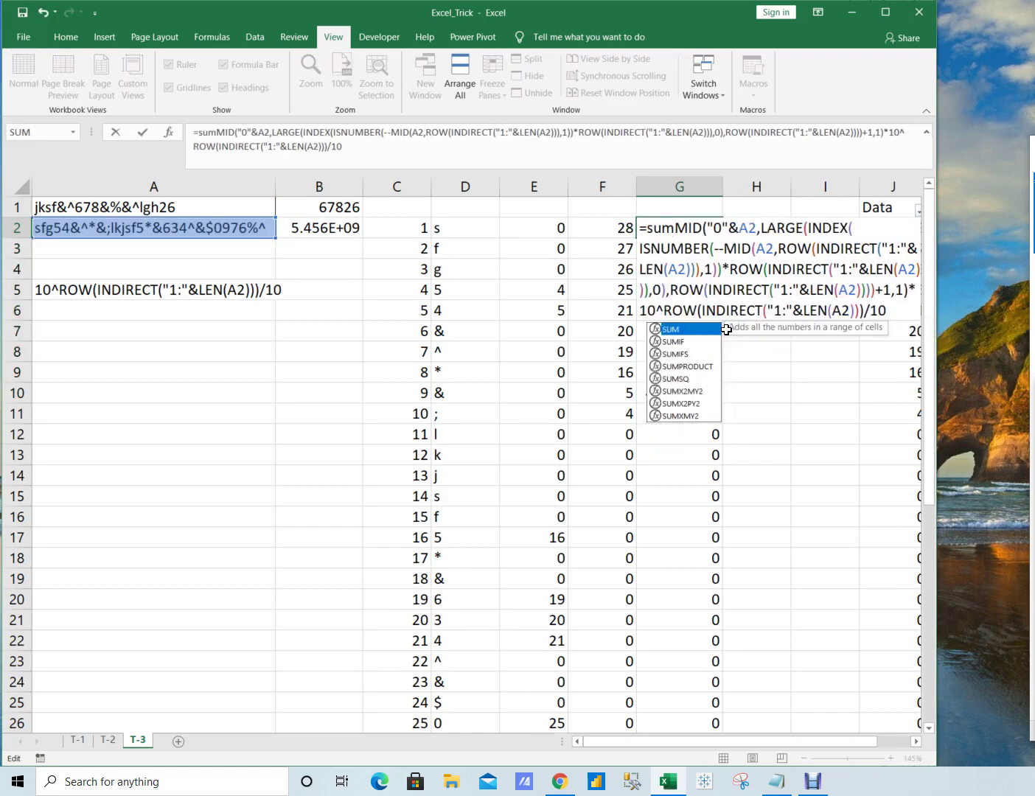
{"action": "key", "text": "Down"}
{"action": "key", "text": "Down"}
{"action": "key", "text": "Down"}
{"action": "key", "text": "Tab"}
{"action": "key", "text": "Down"}
{"action": "key", "text": "Down"}
{"action": "key", "text": "Down"}
{"action": "key", "text": "Down"}
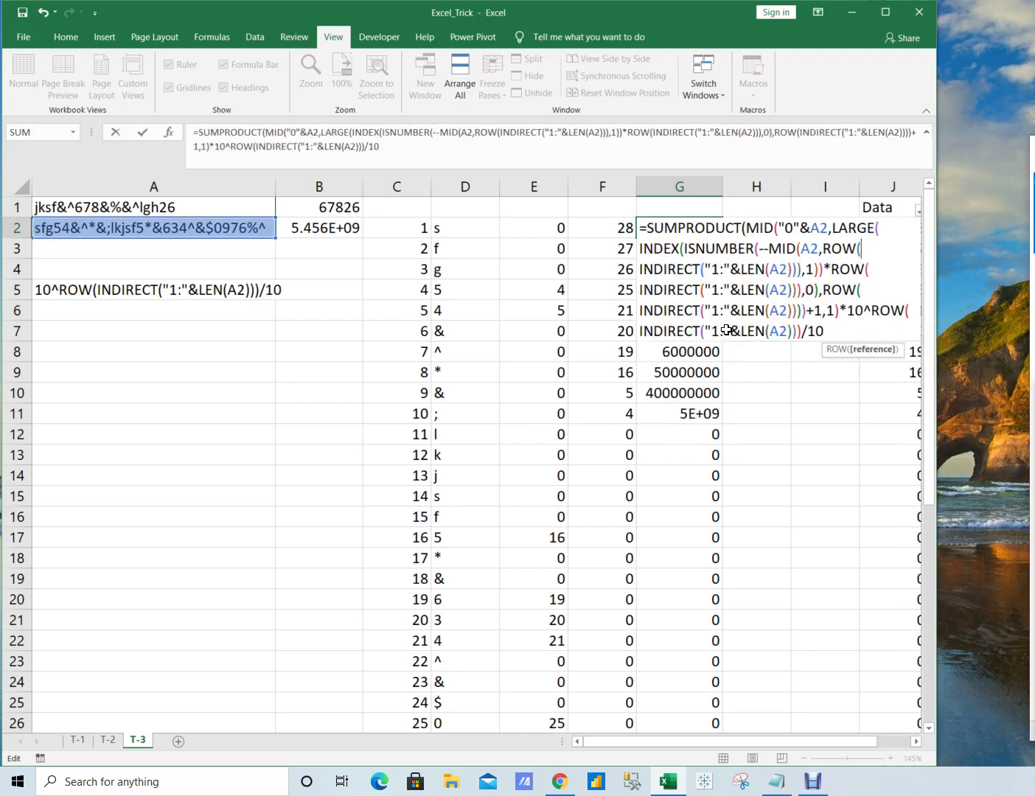
{"action": "type", "text": ")"}
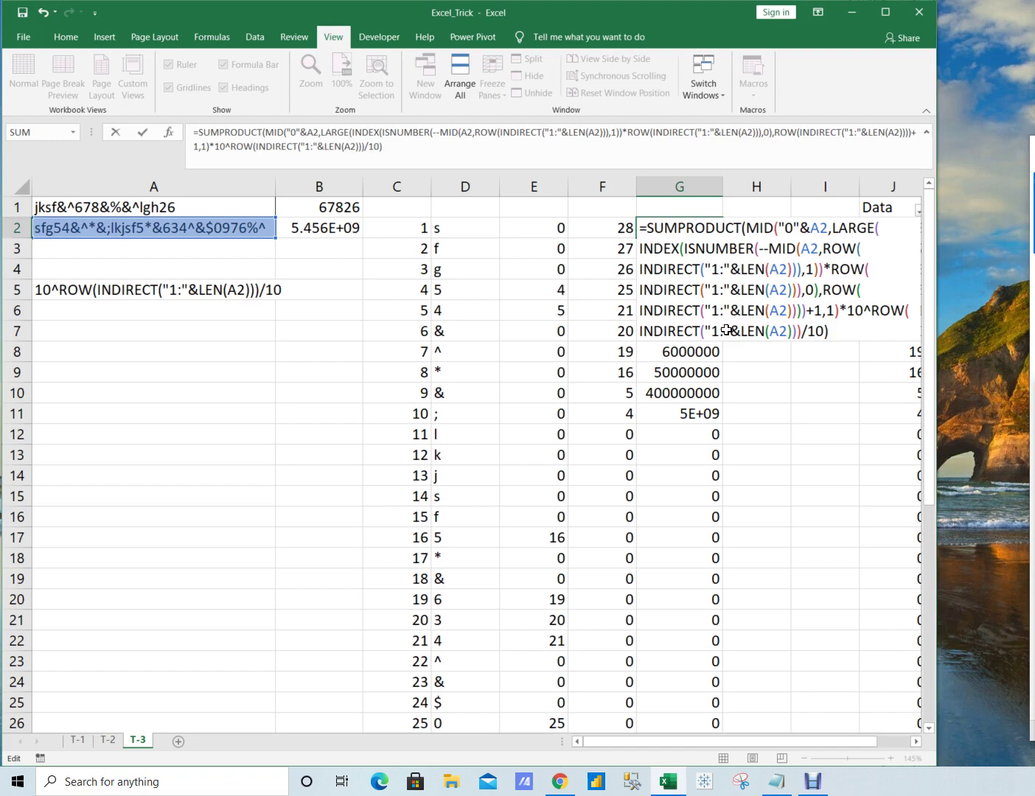
{"action": "key", "text": "ctrl+shift+Return"}
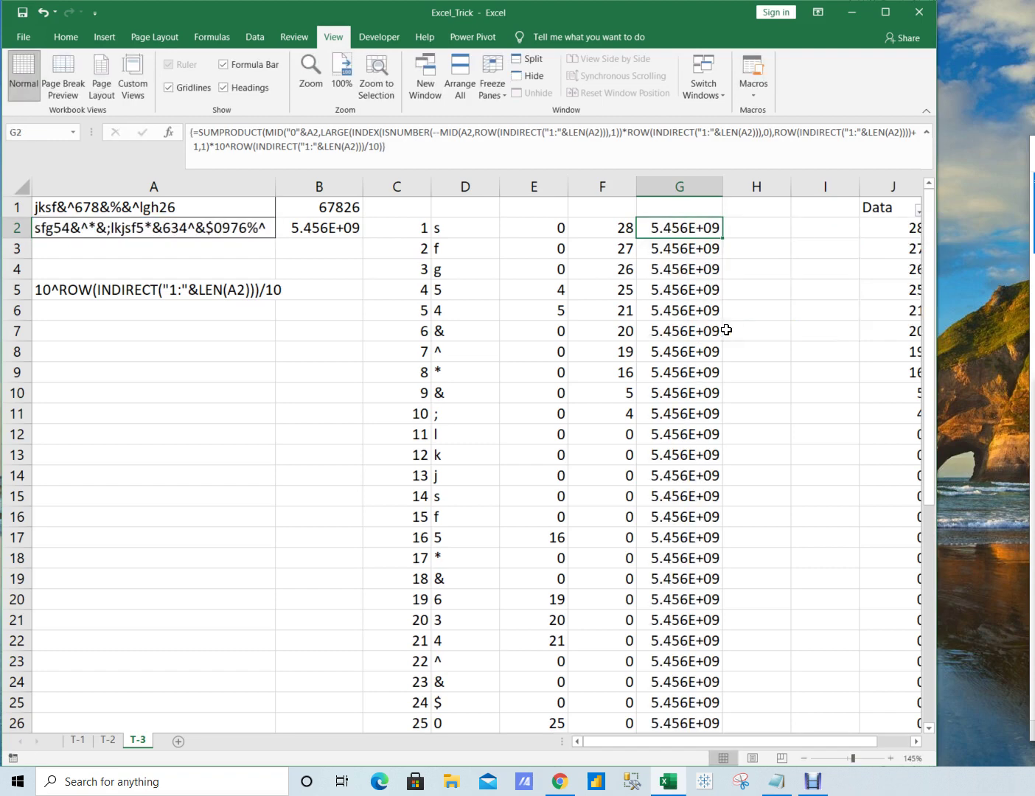
{"action": "key", "text": "ctrl+z"}
Step: Copy the complete MID formula text from G2 without altering the cell
{"action": "key", "text": "F2"}
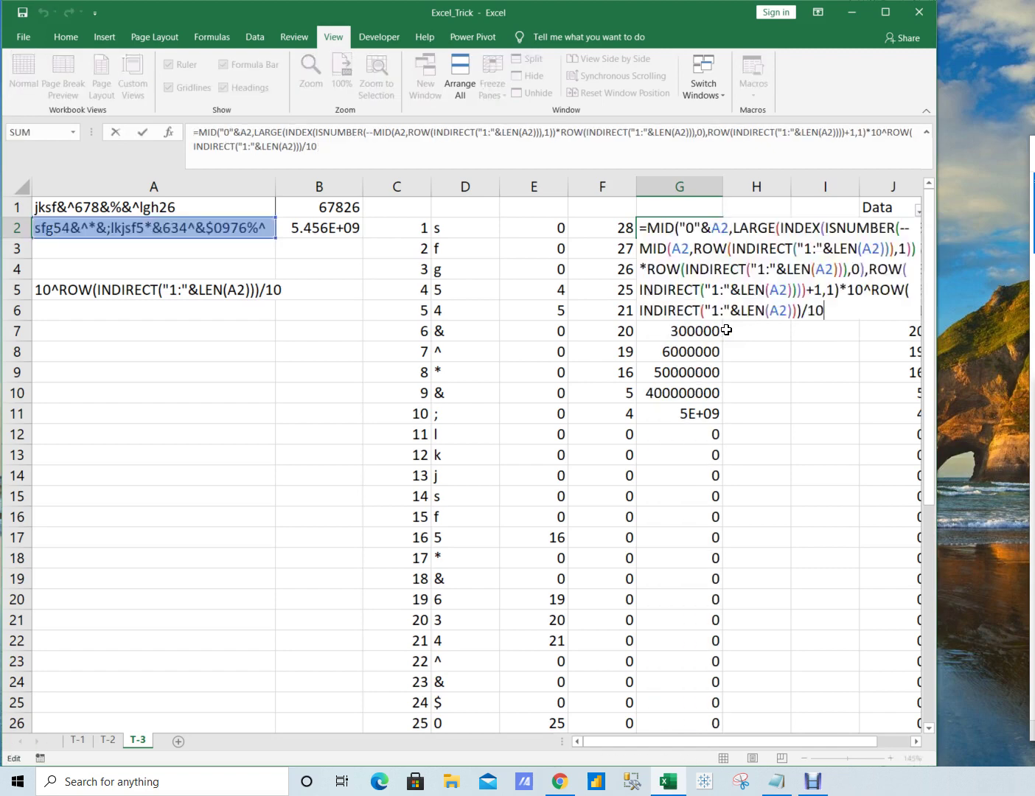
{"action": "key", "text": "ctrl+shift+Home"}
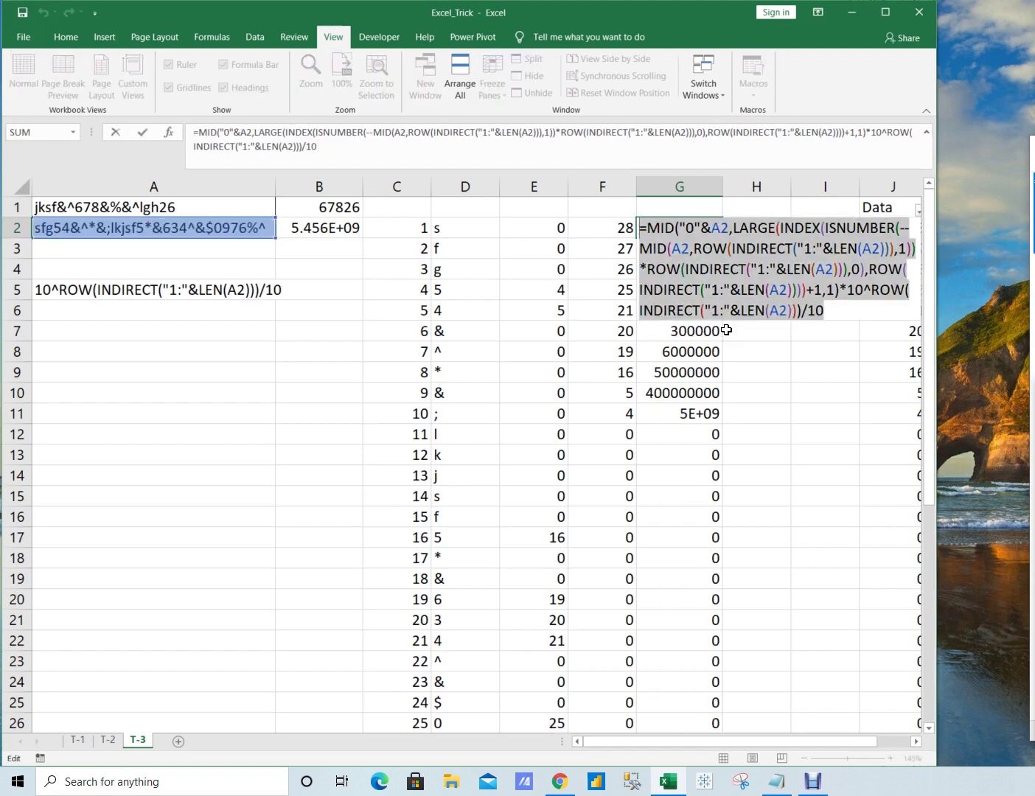
{"action": "key", "text": "Escape"}
{"action": "key", "text": "Left"}
{"action": "key", "text": "Left"}
{"action": "key", "text": "Left"}
{"action": "key", "text": "Left"}
{"action": "key", "text": "Left"}
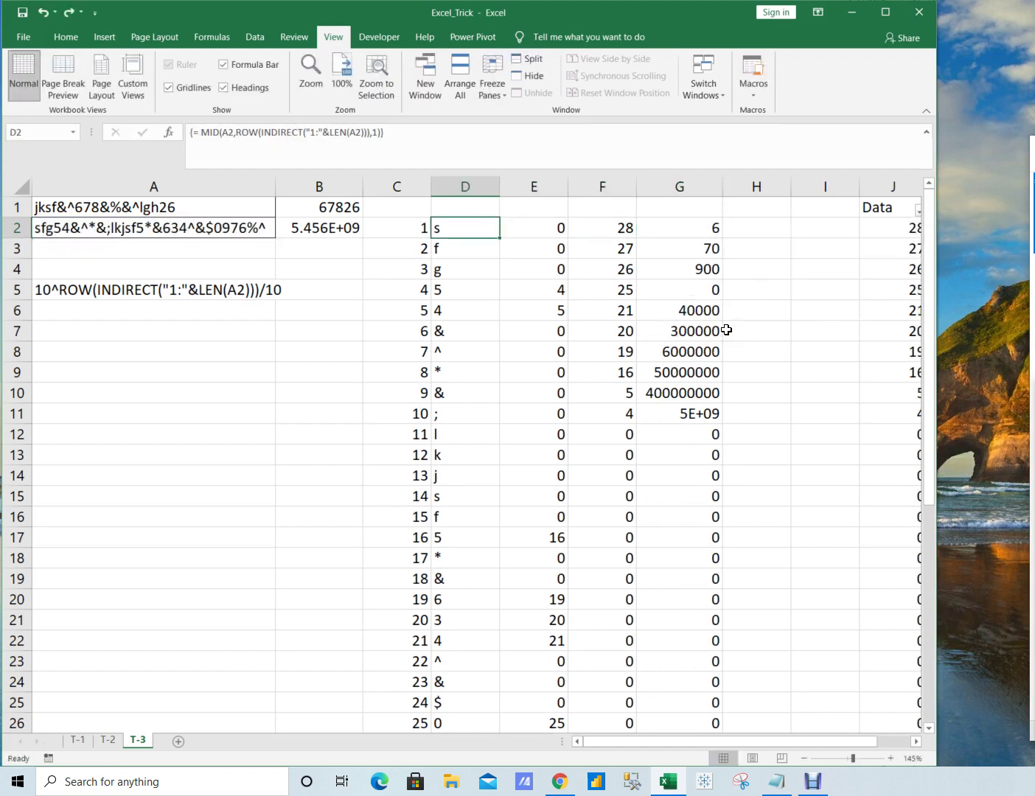
{"action": "key", "text": "Down"}
{"action": "key", "text": "Down"}
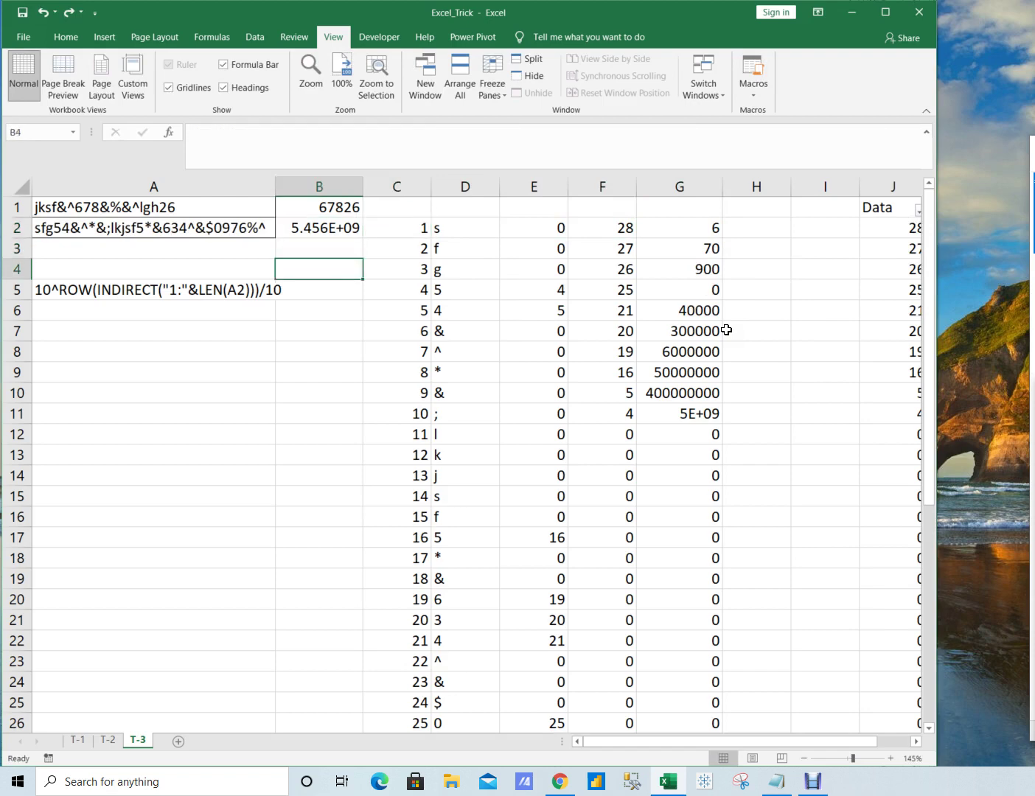
{"action": "type", "text": "="}
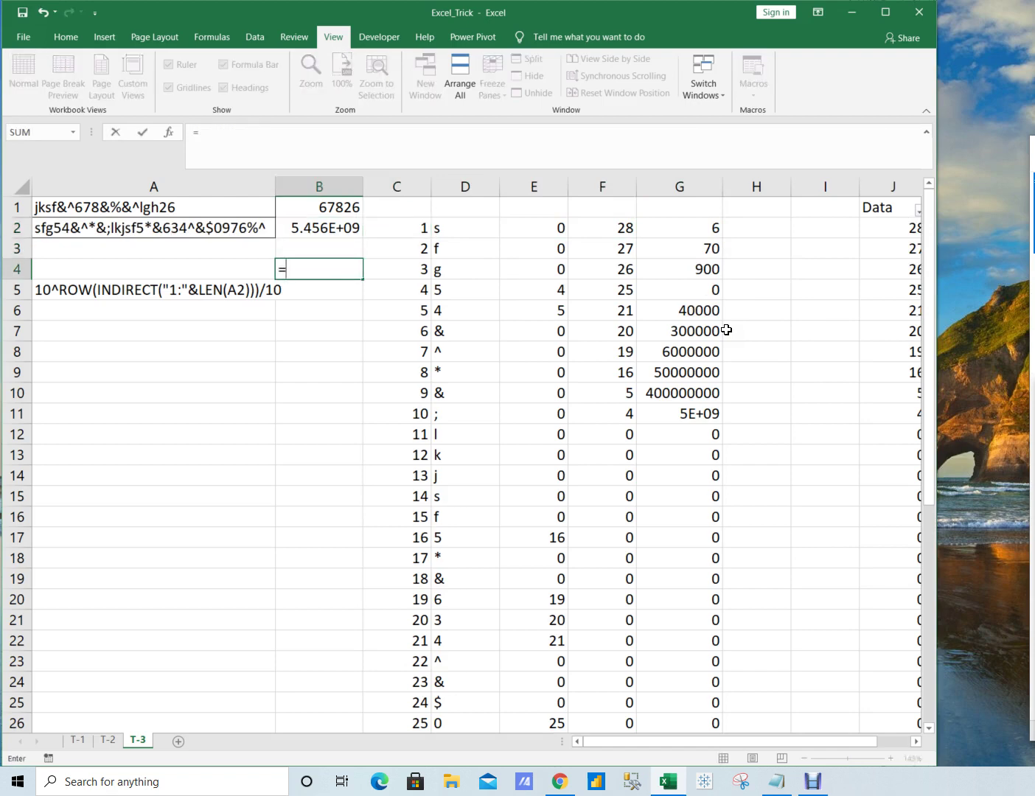
{"action": "type", "text": "sum"}
{"action": "key", "text": "Escape"}
Step: Insert a blank column before column C and fit column B's width to its contents
{"action": "key", "text": "Up"}
{"action": "key", "text": "Up"}
{"action": "key", "text": "Right"}
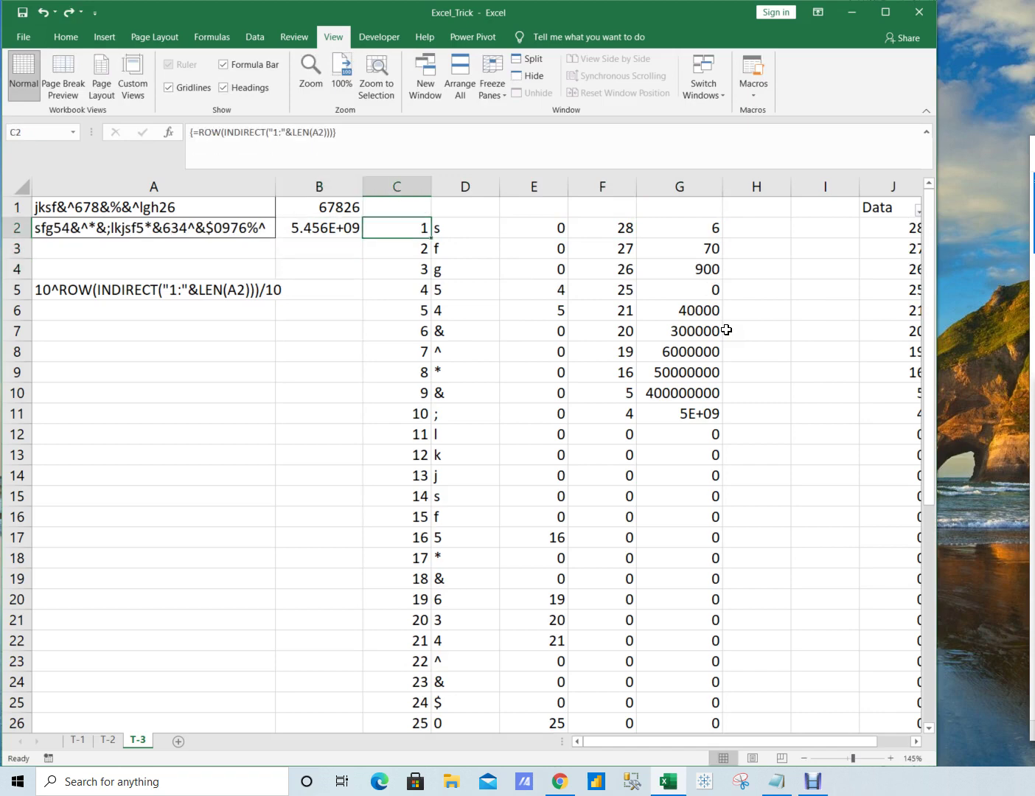
{"action": "key", "text": "ctrl+space"}
{"action": "key", "text": "ctrl+shift+plus"}
{"action": "key", "text": "Down"}
{"action": "key", "text": "Left"}
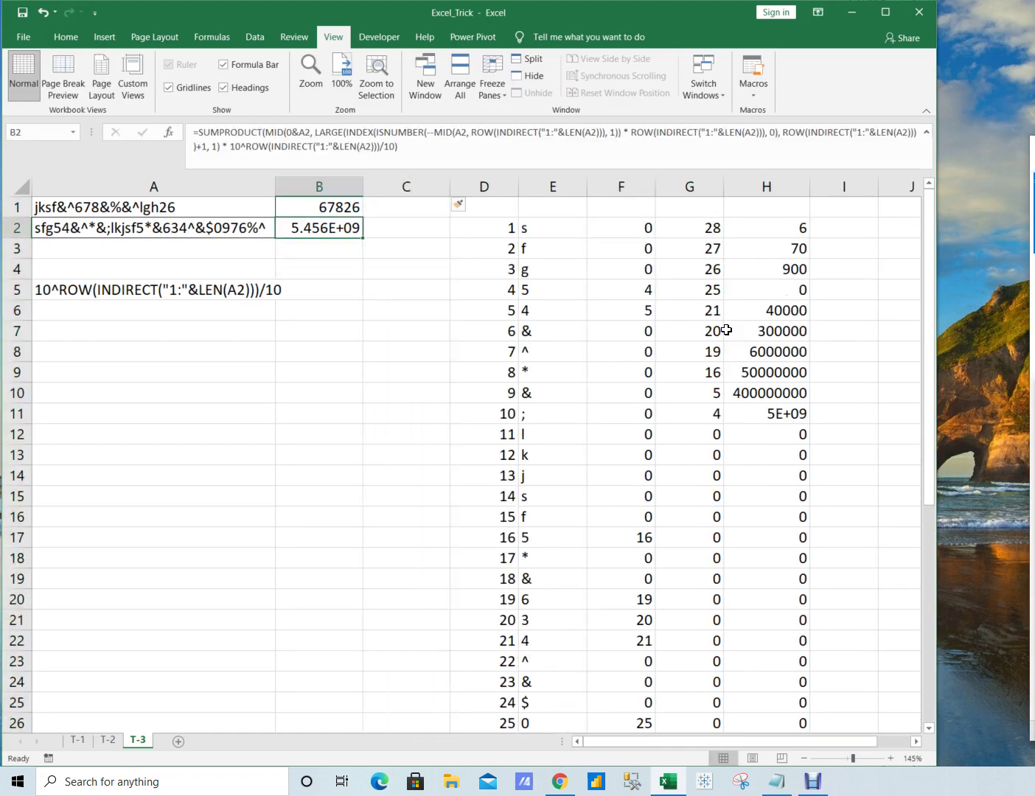
{"action": "key", "text": "alt+o"}
{"action": "key", "text": "c"}
{"action": "key", "text": "a"}
Step: Start a SUMPRODUCT formula in C2 and paste the copied MID formula in as its argument
{"action": "key", "text": "Right"}
{"action": "type", "text": "=su"}
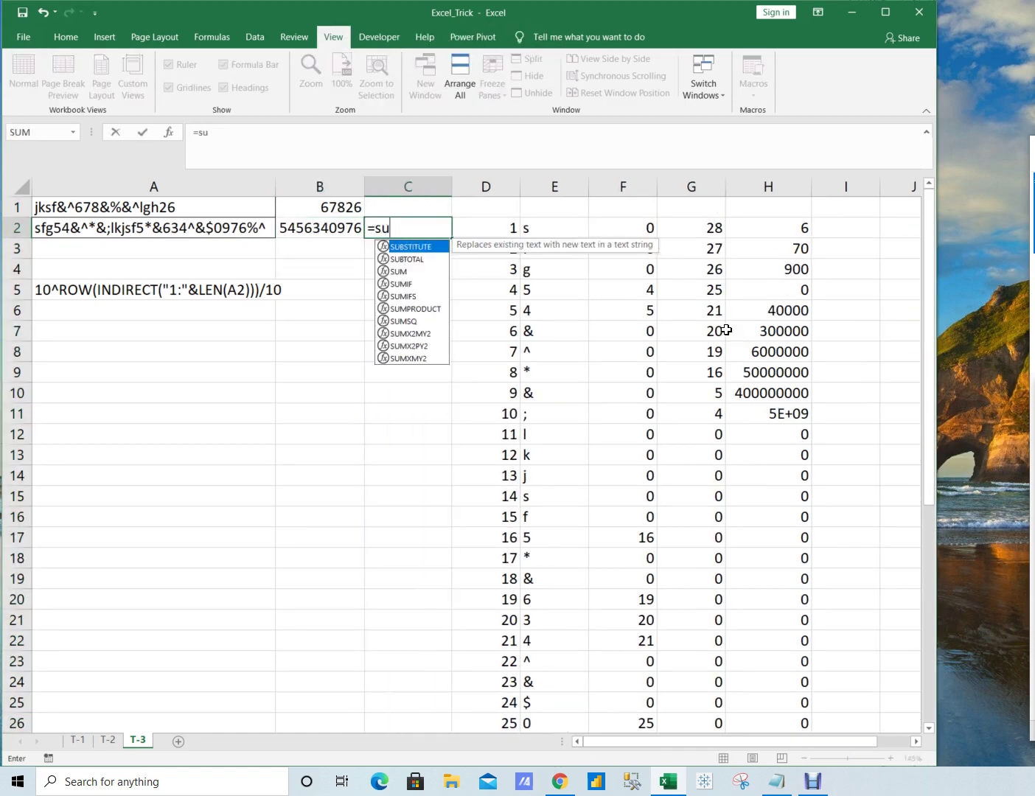
{"action": "type", "text": "m"}
{"action": "key", "text": "Down"}
{"action": "key", "text": "Down"}
{"action": "key", "text": "Down"}
{"action": "key", "text": "Tab"}
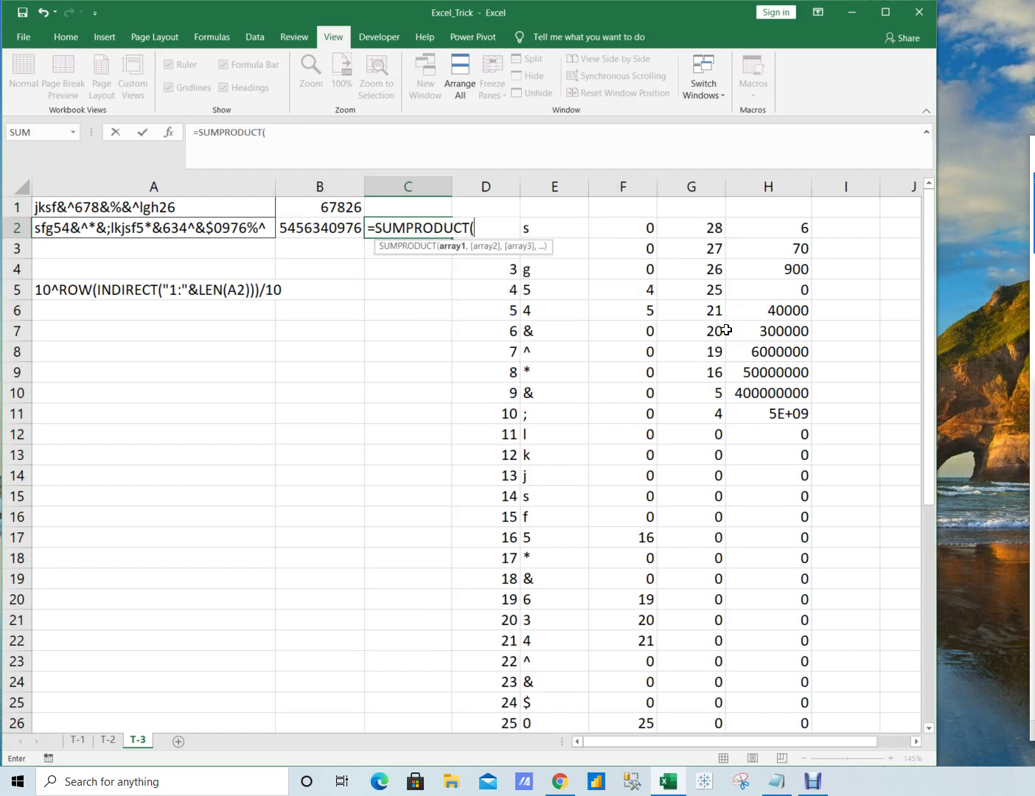
{"action": "type", "text": "=MID(\"0\"&A2,LARGE(INDEX(ISNUMBER(--MID(A2,ROW(INDIRECT(\"1:\"&LEN(A2))),1))*ROW(INDIRECT(\"1:\"&LEN(A2))),0),ROW(INDIRECT(\"1:\"&LEN(A2))))+1,1)*10^ROW(INDIRECT(\"1:\"&LEN(A2)))/10"}
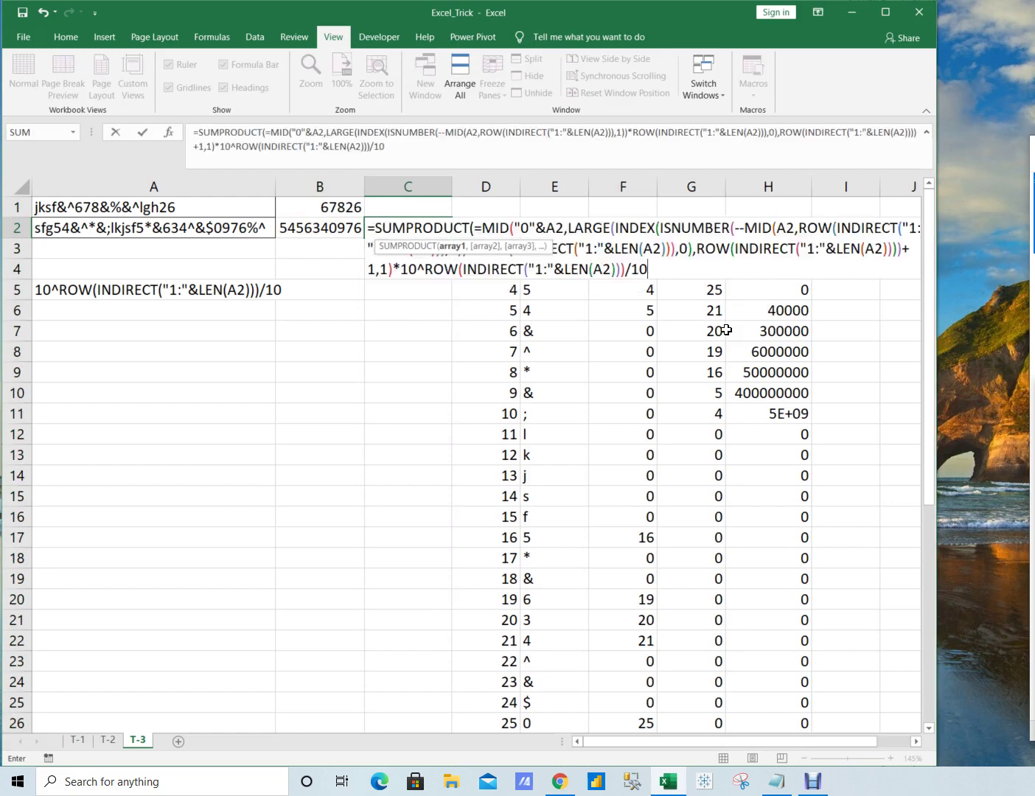
Step: Remove the extra equals sign before MID in C2, close the SUMPRODUCT parenthesis, and enter it as an array formula
{"action": "key", "text": "Return"}
{"action": "key", "text": "Return"}
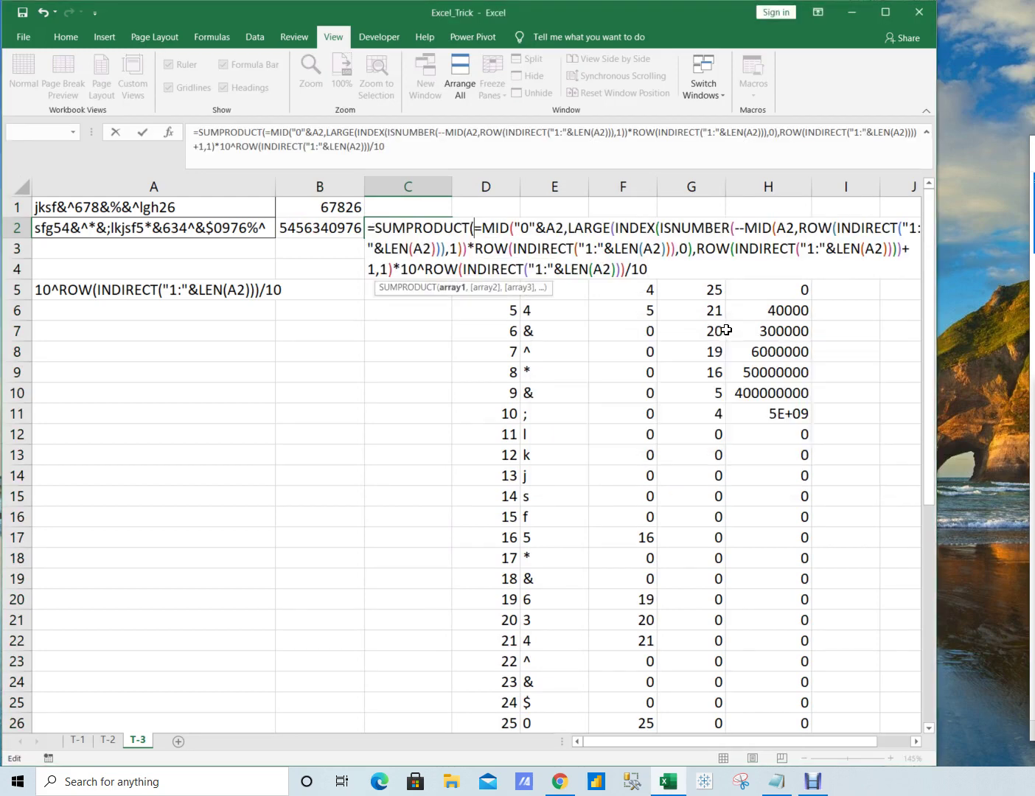
{"action": "key", "text": "BackSpace"}
{"action": "key", "text": "End"}
{"action": "key", "text": "Down"}
{"action": "key", "text": "Down"}
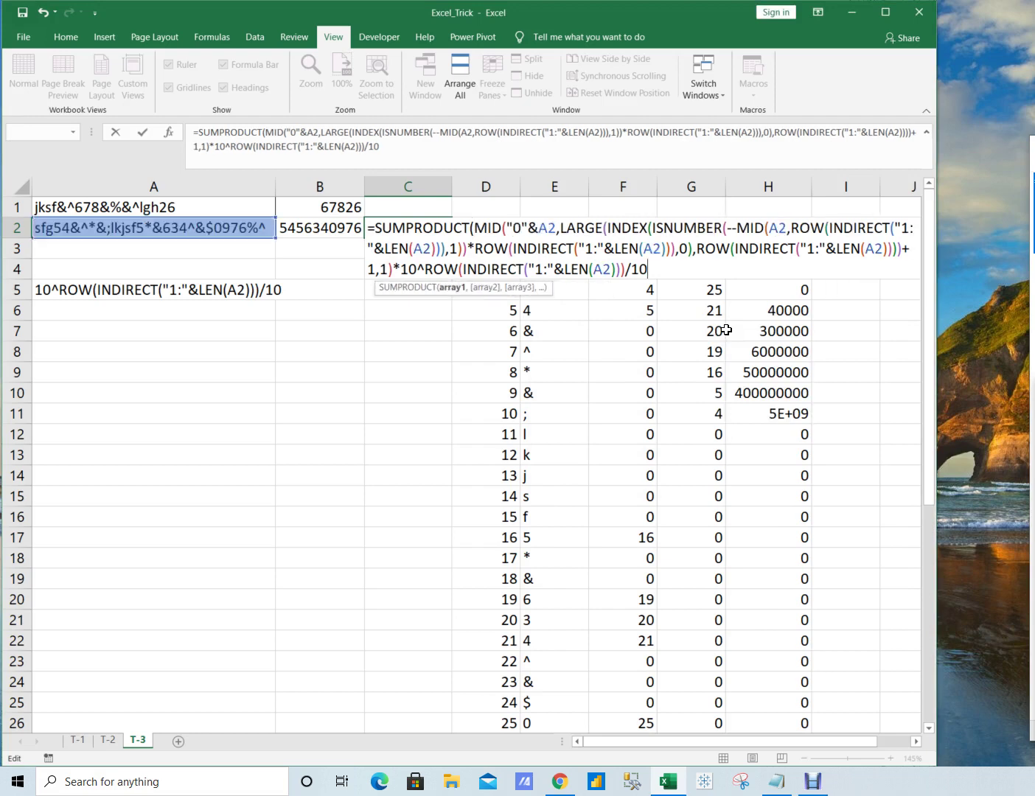
{"action": "type", "text": ")"}
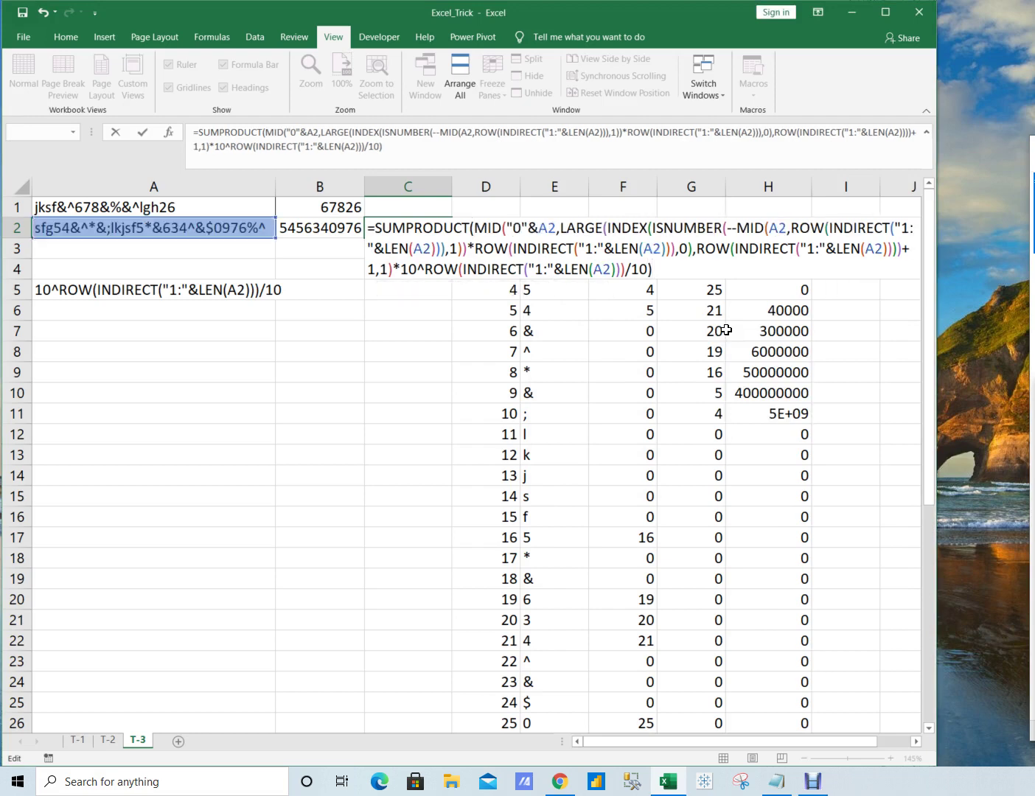
{"action": "key", "text": "ctrl+shift+Return"}
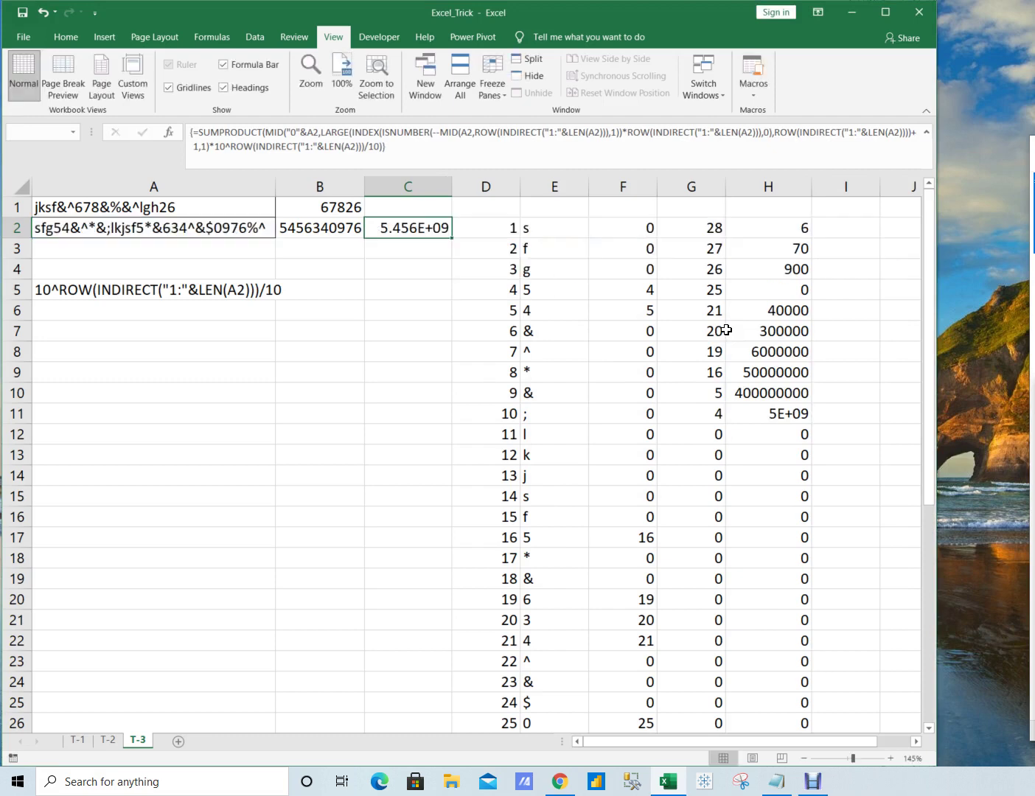
Step: Fit column C's width to the SUMPRODUCT result
{"action": "key", "text": "alt+o"}
{"action": "key", "text": "c"}
{"action": "key", "text": "a"}
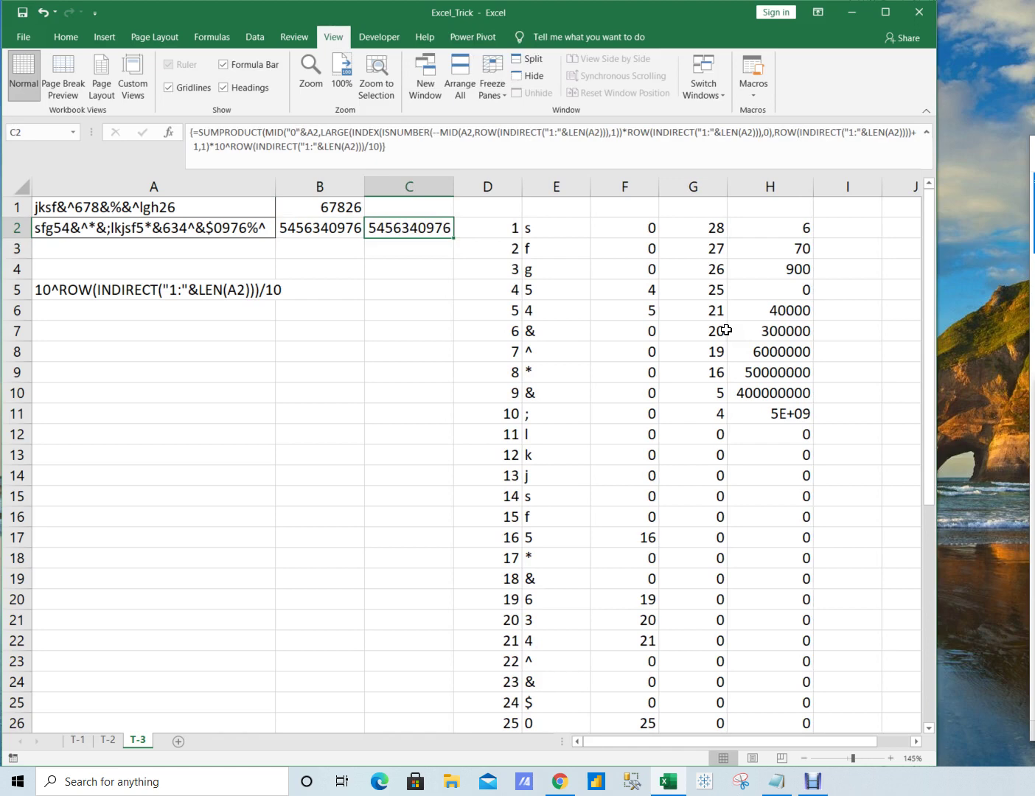
Step: Clear the 10^ROW(INDIRECT("1:"&LEN(A2)))/10 note from A5
{"action": "key", "text": "Left"}
{"action": "key", "text": "Left"}
{"action": "key", "text": "Down"}
{"action": "key", "text": "Down"}
{"action": "key", "text": "Down"}
{"action": "key", "text": "Delete"}
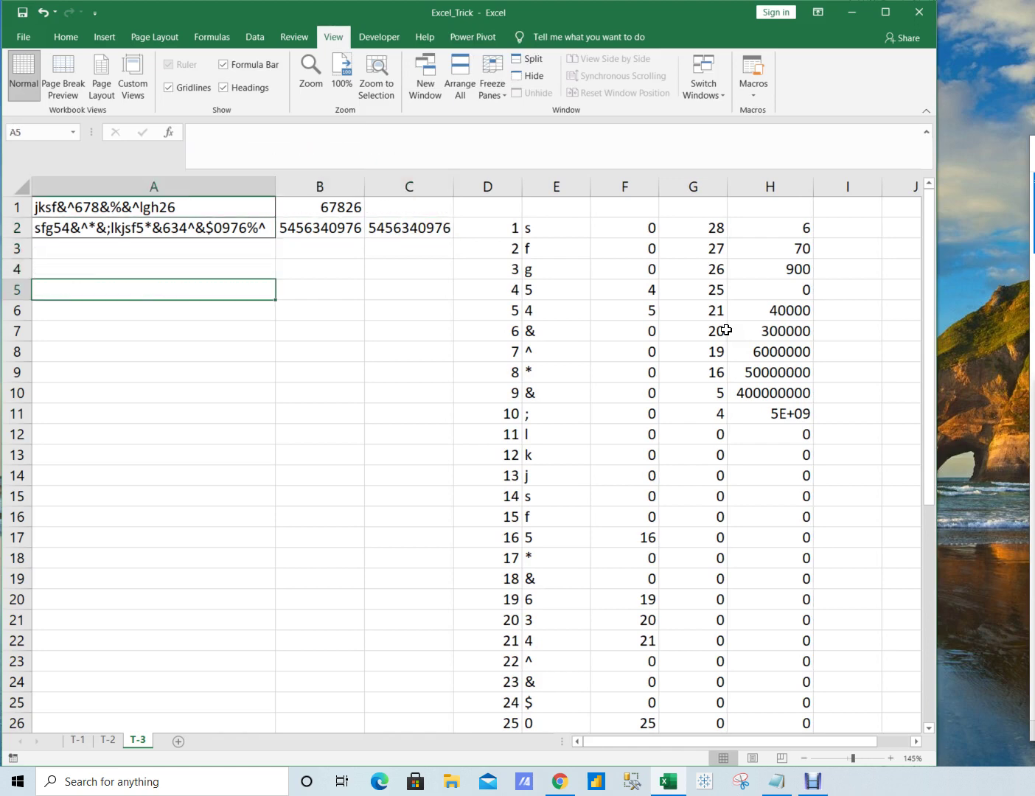
Step: Replace the text in A2 with dfjlk^*(&(*&)()MBNK>NLJ7686JHOH76*&*^%
{"action": "key", "text": "Up"}
{"action": "key", "text": "Up"}
{"action": "key", "text": "Up"}
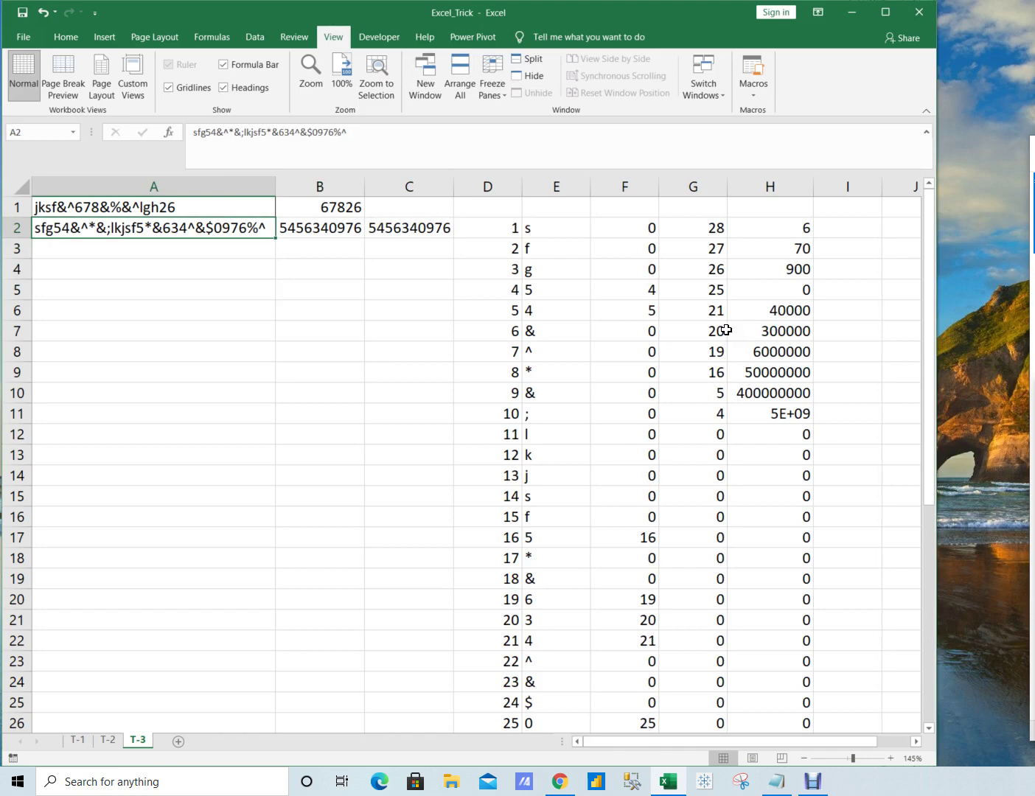
{"action": "key", "text": "Delete"}
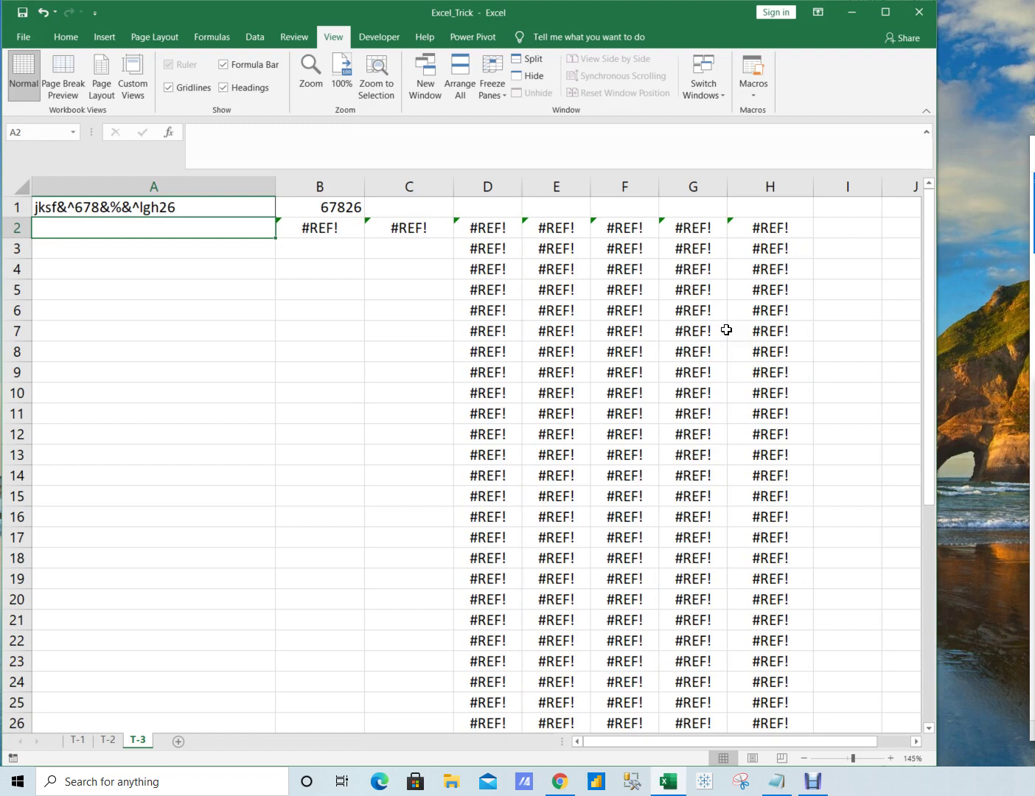
{"action": "type", "text": "dfjlk"}
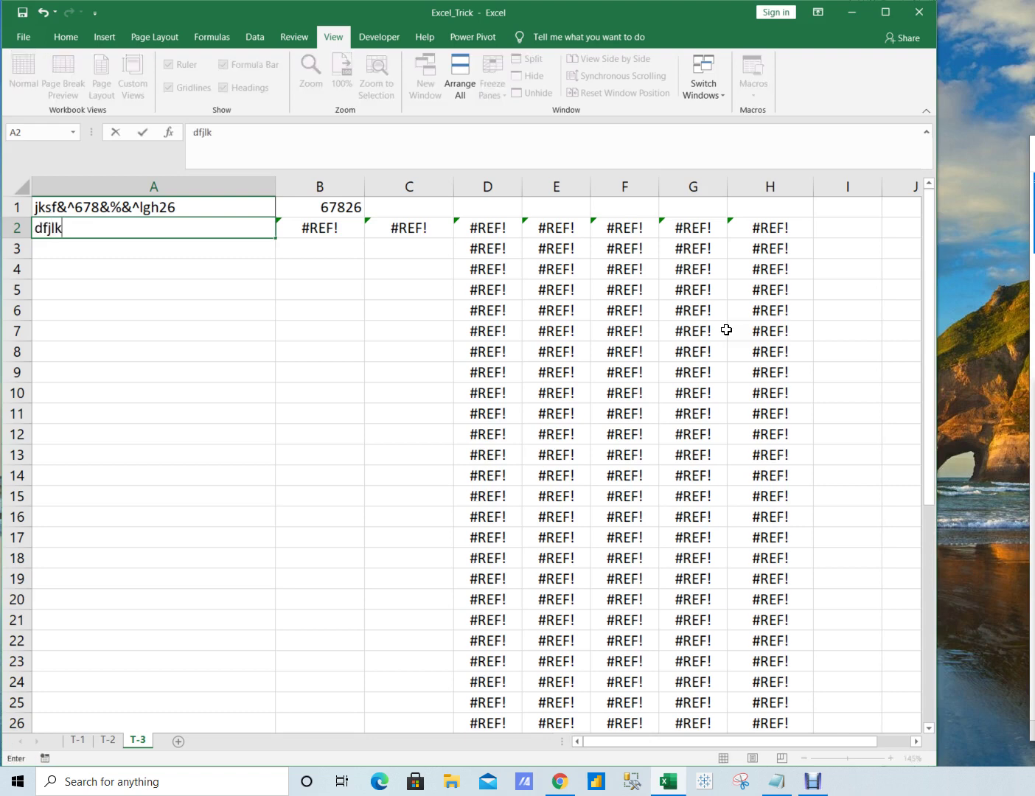
{"action": "type", "text": "^*(&(*&)()MBNK>NLJH"}
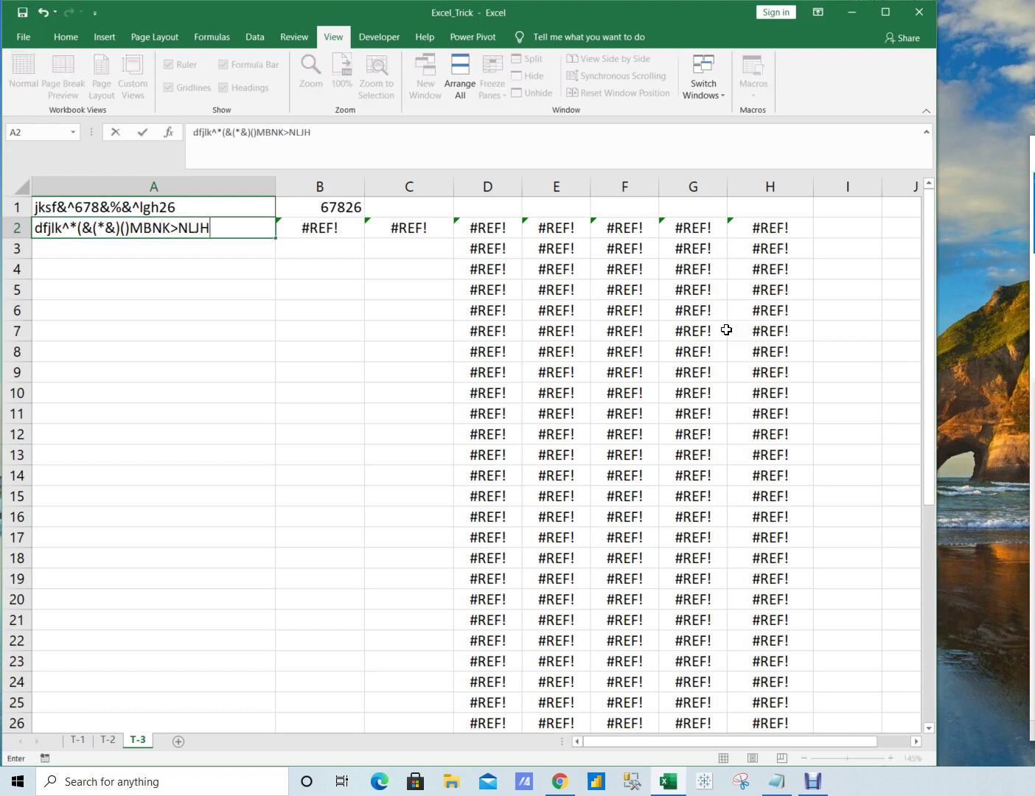
{"action": "key", "text": "BackSpace"}
{"action": "type", "text": "7686JHOH76*&*^%"}
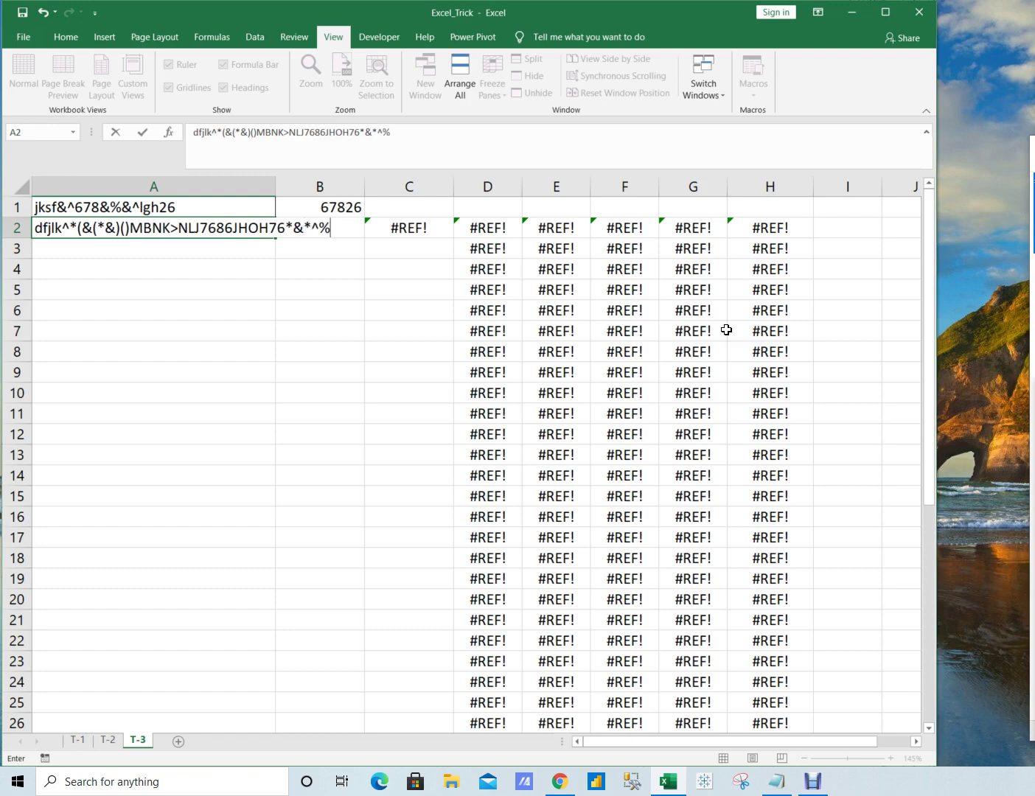
{"action": "key", "text": "ctrl+Return"}
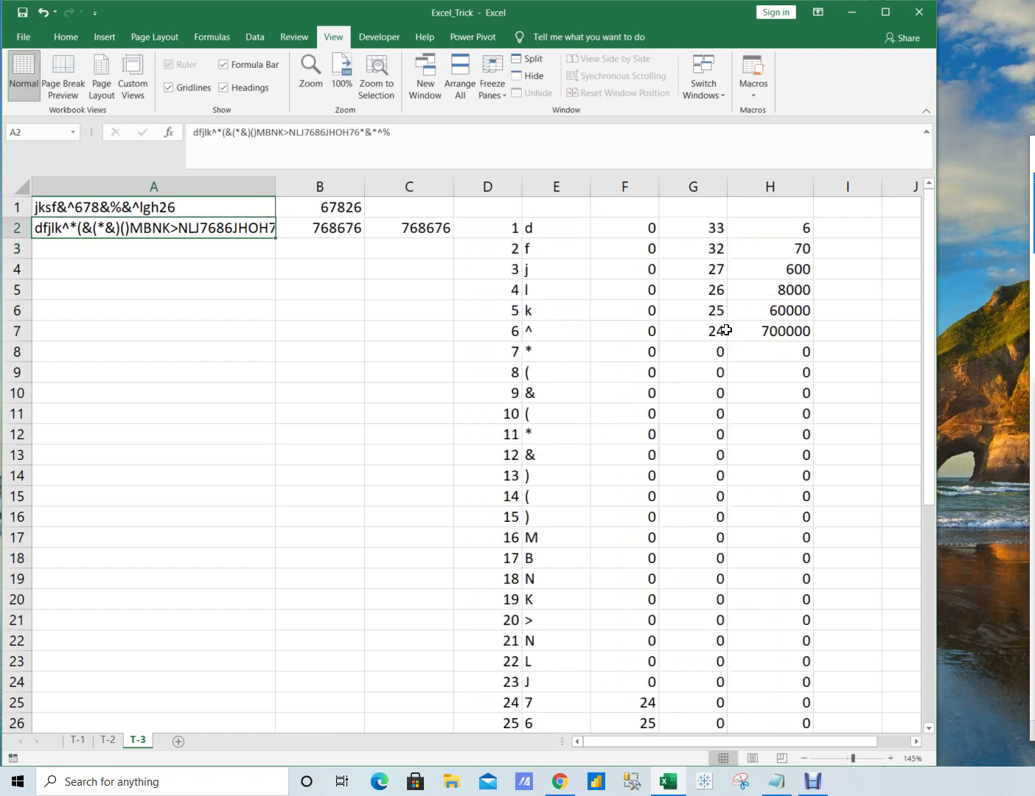
Step: Fit column A's width to the new text in A2
{"action": "key", "text": "Right"}
{"action": "key", "text": "Left"}
{"action": "key", "text": "alt+o"}
{"action": "key", "text": "c"}
{"action": "key", "text": "a"}
{"action": "key", "text": "Down"}
{"action": "key", "text": "Up"}
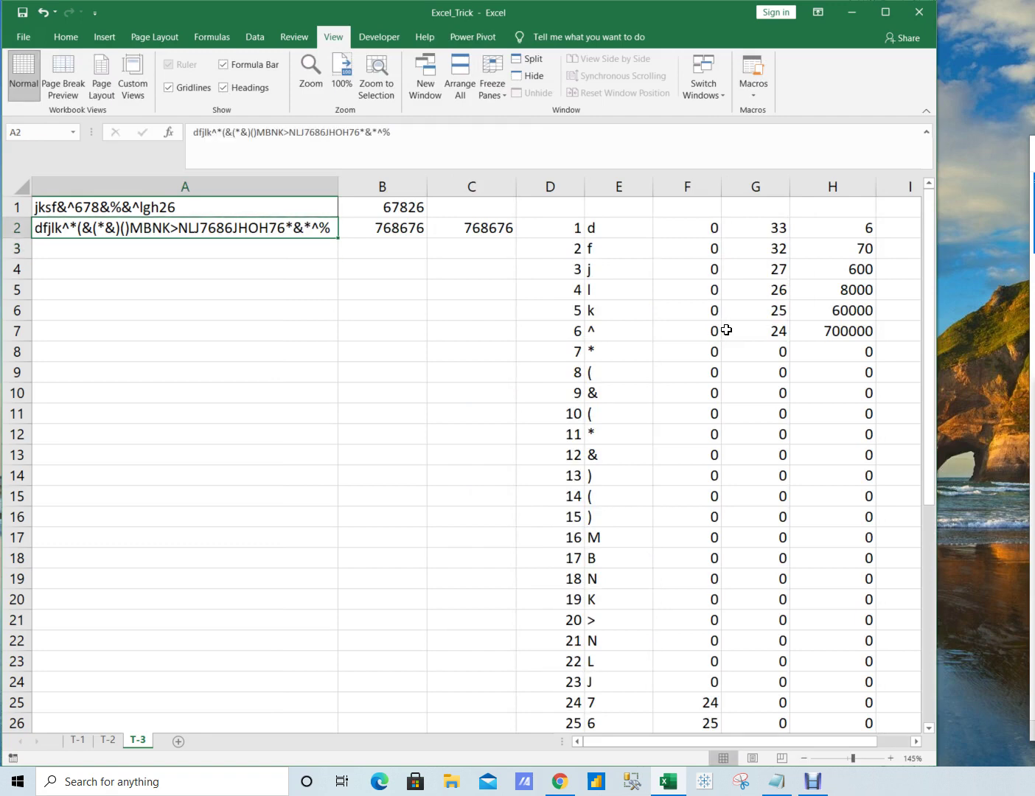
{"action": "key", "text": "Down"}
{"action": "key", "text": "Up"}
Step: Enter the digits contained in A2's text, 768676, manually in A3
{"action": "scroll", "coordinate": [352, 269], "scroll_direction": "up", "scroll_amount": 5, "text": "ctrl"}
{"action": "scroll", "coordinate": [419, 328], "scroll_direction": "up", "scroll_amount": 1}
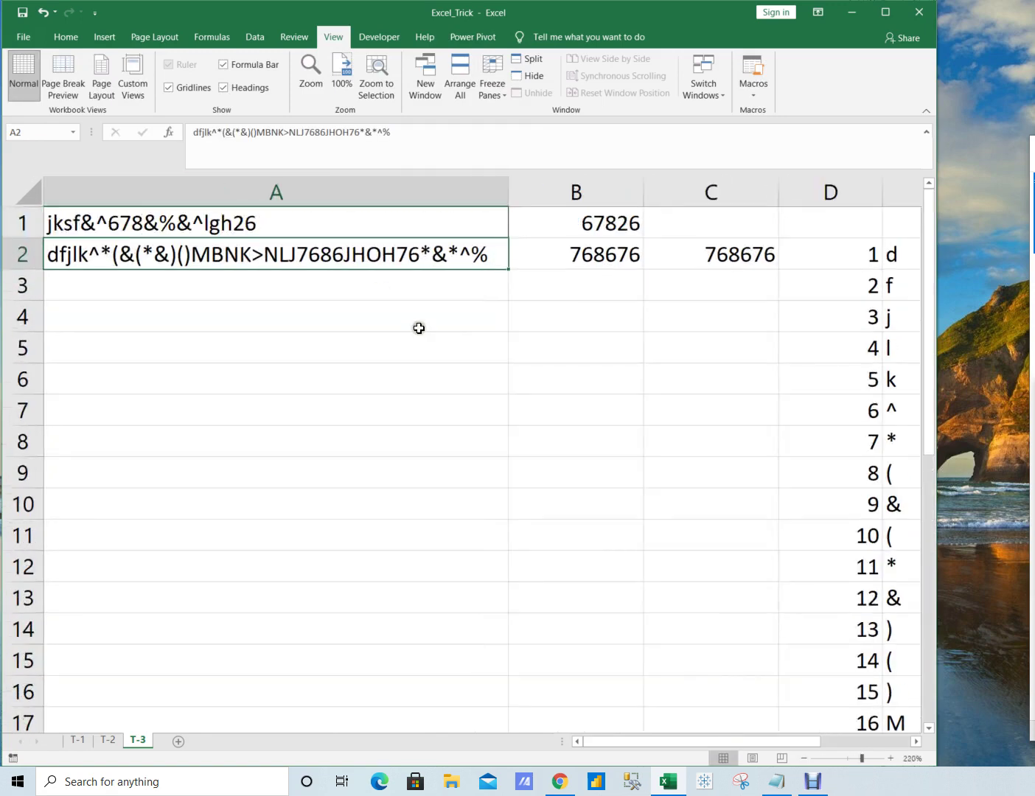
{"action": "scroll", "coordinate": [418, 328], "scroll_direction": "up", "scroll_amount": 3, "text": "ctrl"}
{"action": "scroll", "coordinate": [451, 342], "scroll_direction": "up", "scroll_amount": 1}
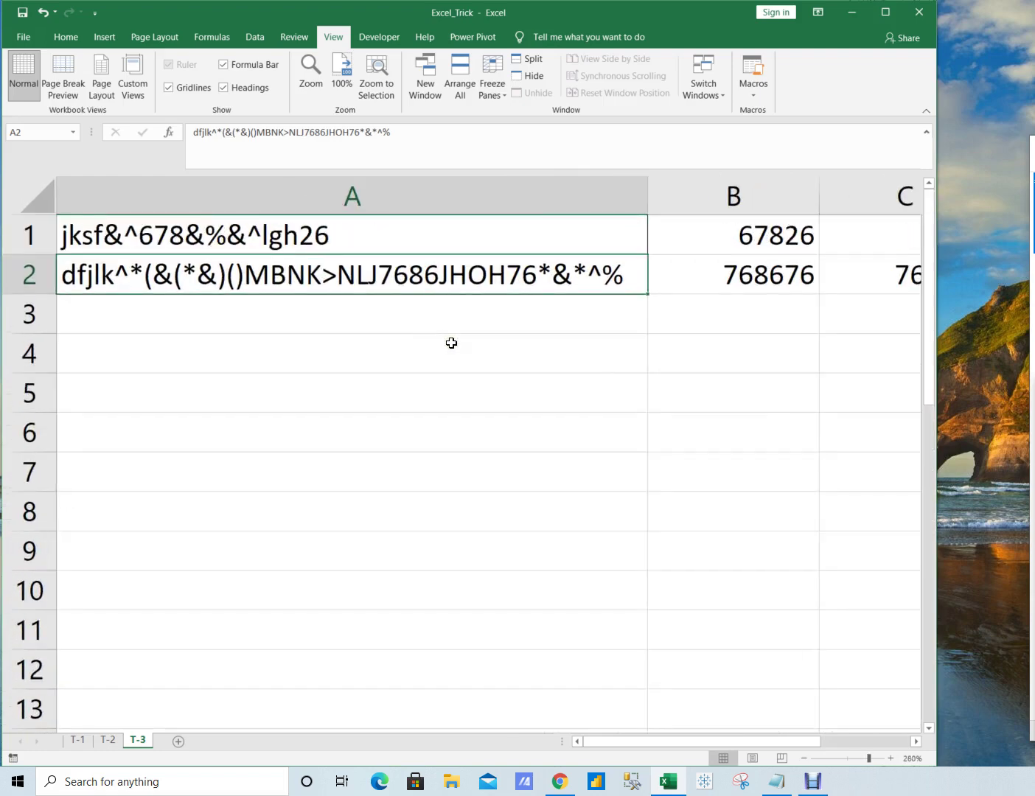
{"action": "left_click", "coordinate": [417, 322]}
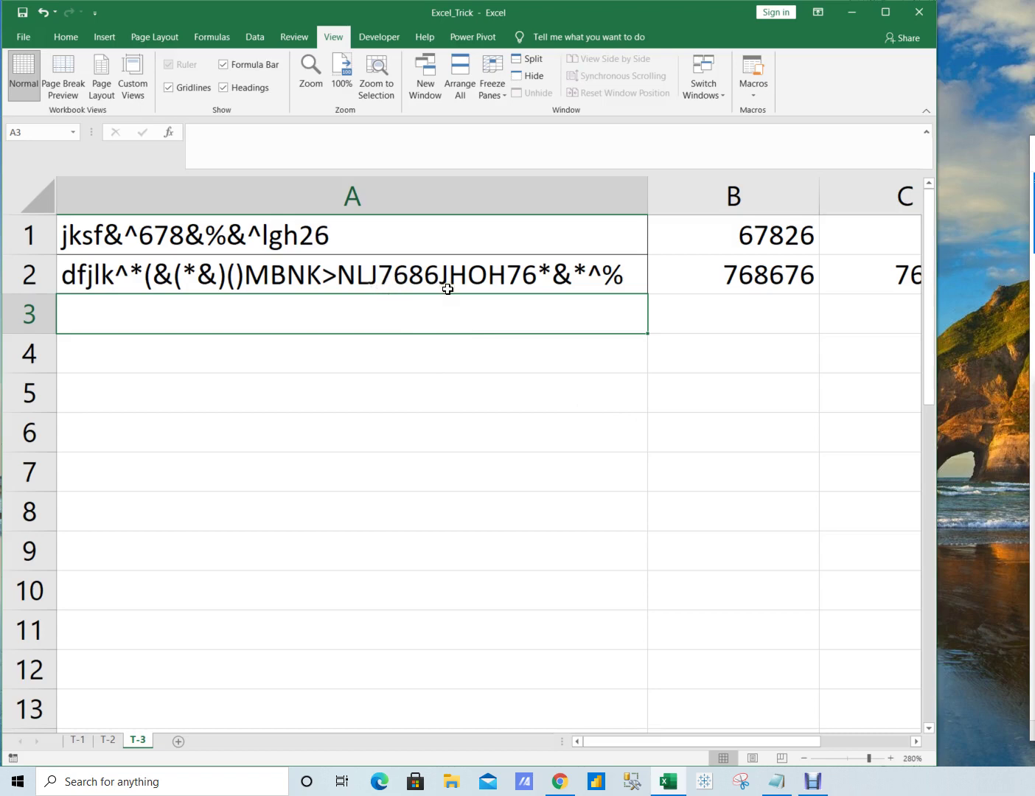
{"action": "type", "text": "7686"}
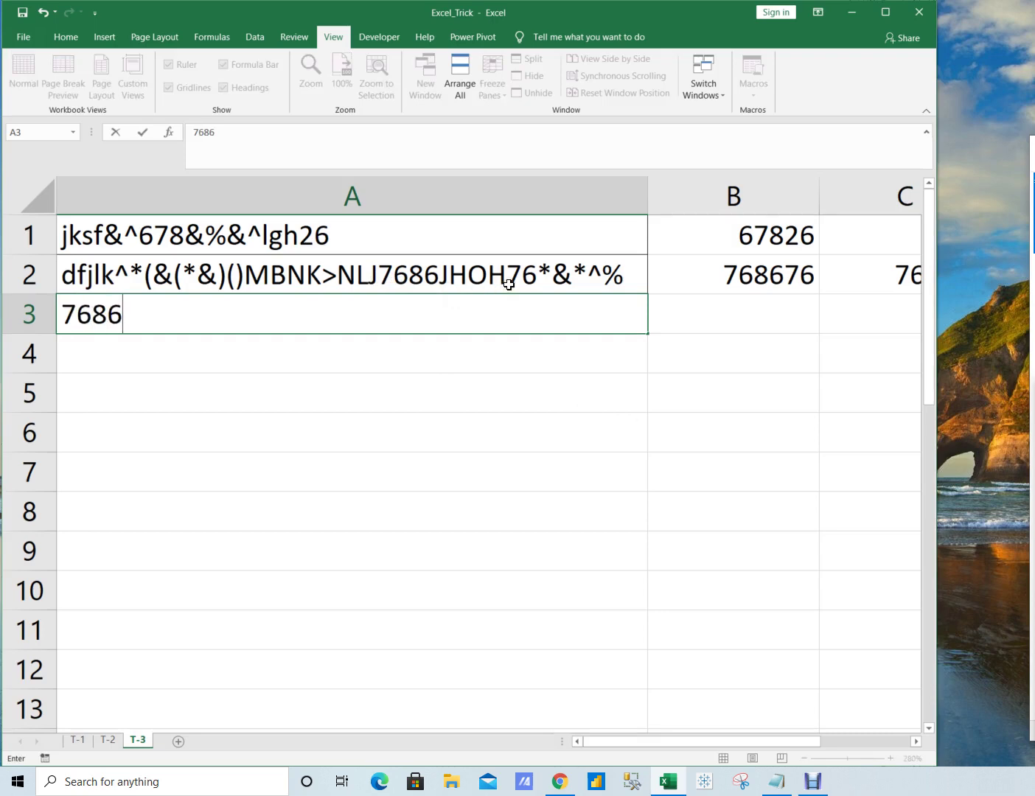
{"action": "type", "text": "76"}
{"action": "key", "text": "Return"}
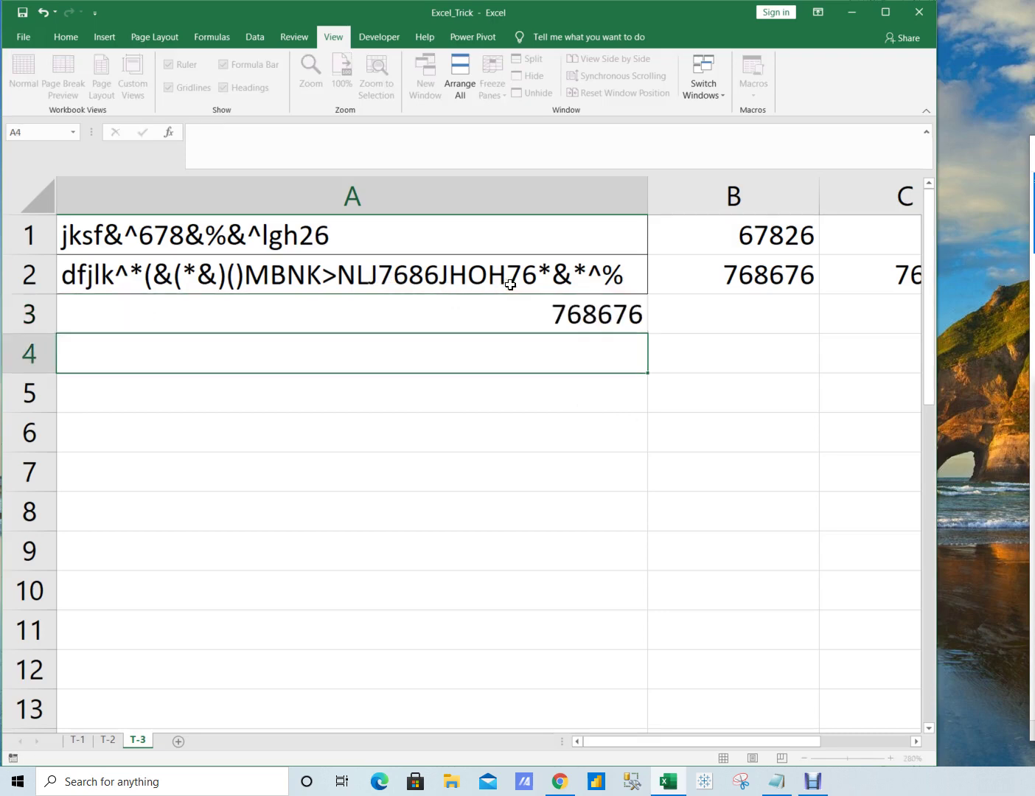
Step: Compare the number in A3 with B2's result and review B2's SUMPRODUCT formula
{"action": "key", "text": "Up"}
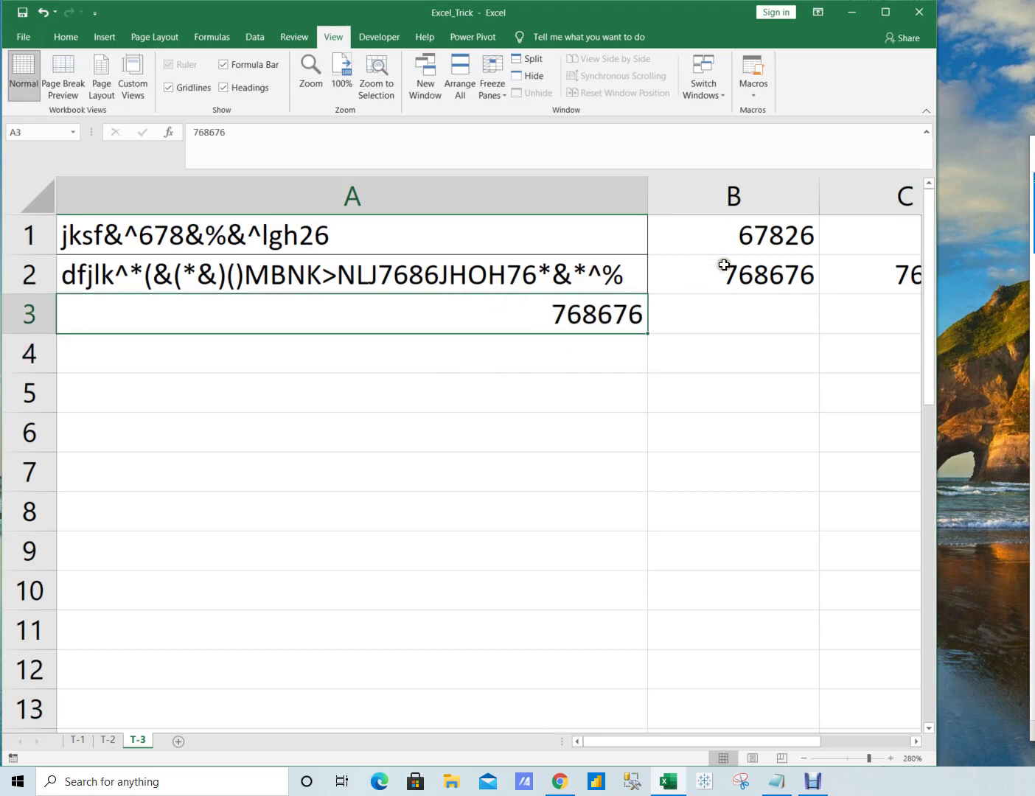
{"action": "left_click", "coordinate": [748, 269]}
{"action": "left_click", "coordinate": [630, 319]}
{"action": "left_click", "coordinate": [720, 287]}
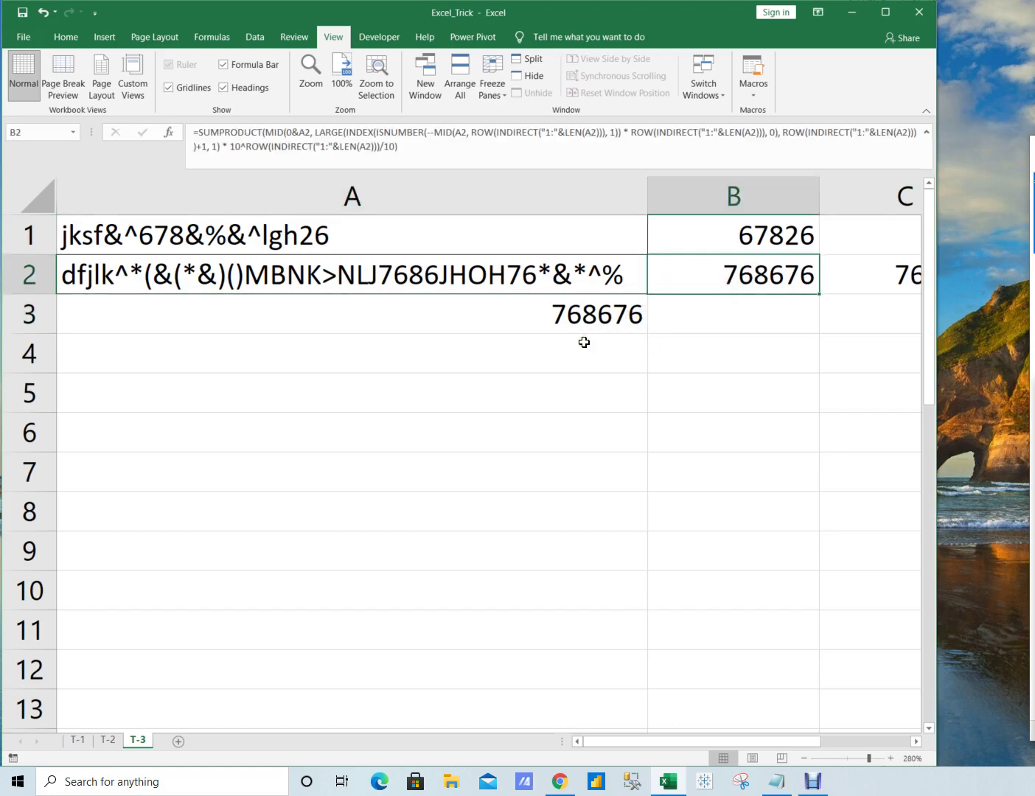
{"action": "scroll", "coordinate": [584, 343], "scroll_direction": "down", "scroll_amount": 4}
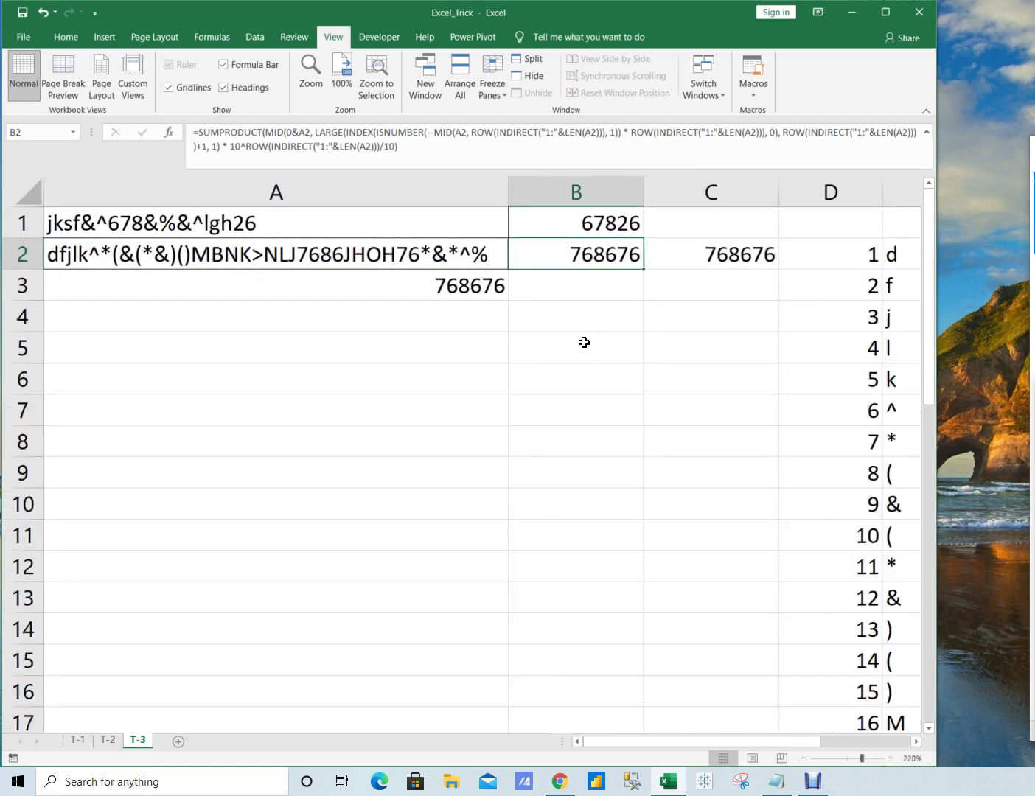
{"action": "scroll", "coordinate": [574, 342], "scroll_direction": "down", "scroll_amount": 1}
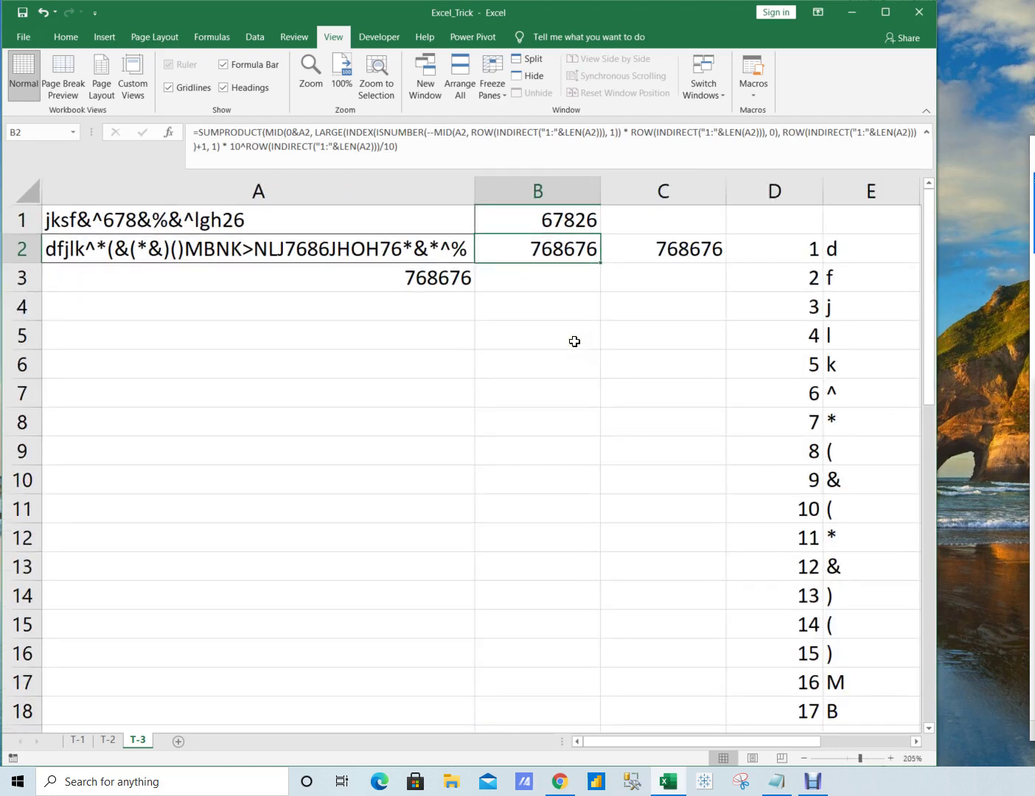
{"action": "double_click", "coordinate": [597, 258]}
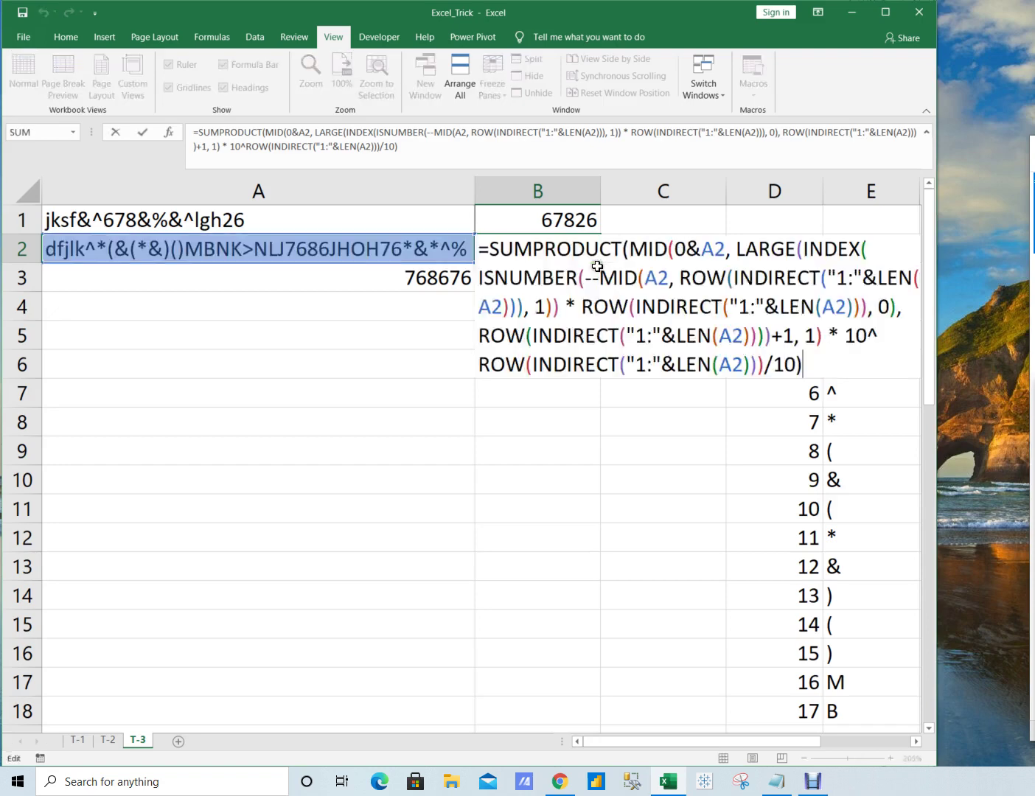
{"action": "key", "text": "Escape"}
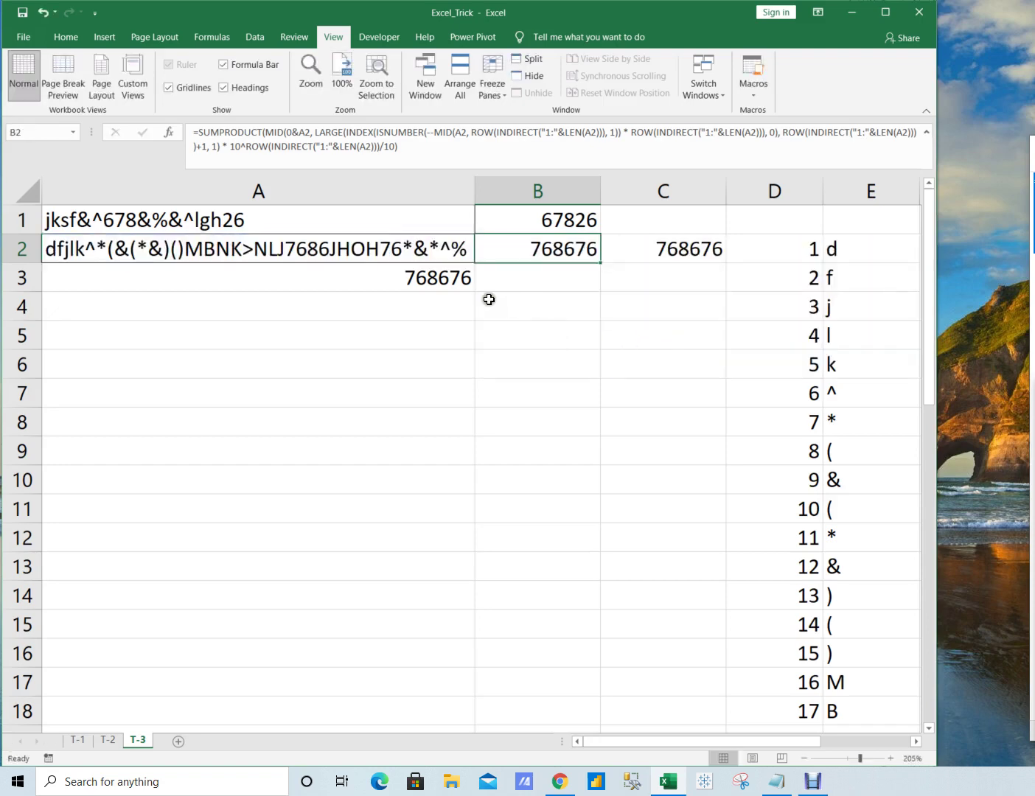
{"action": "scroll", "coordinate": [418, 300], "scroll_direction": "down", "scroll_amount": 1}
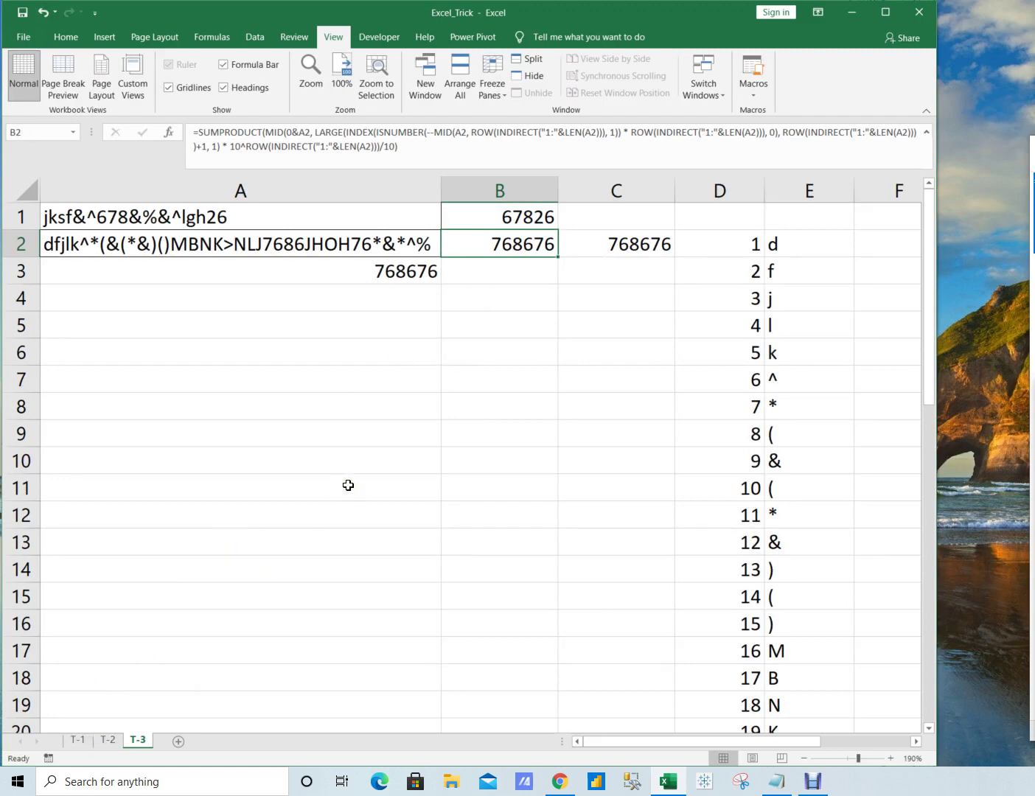
Step: Review the Name list in A2:A28 on sheet T-1 and return to sheet T-3
{"action": "left_click", "coordinate": [78, 739]}
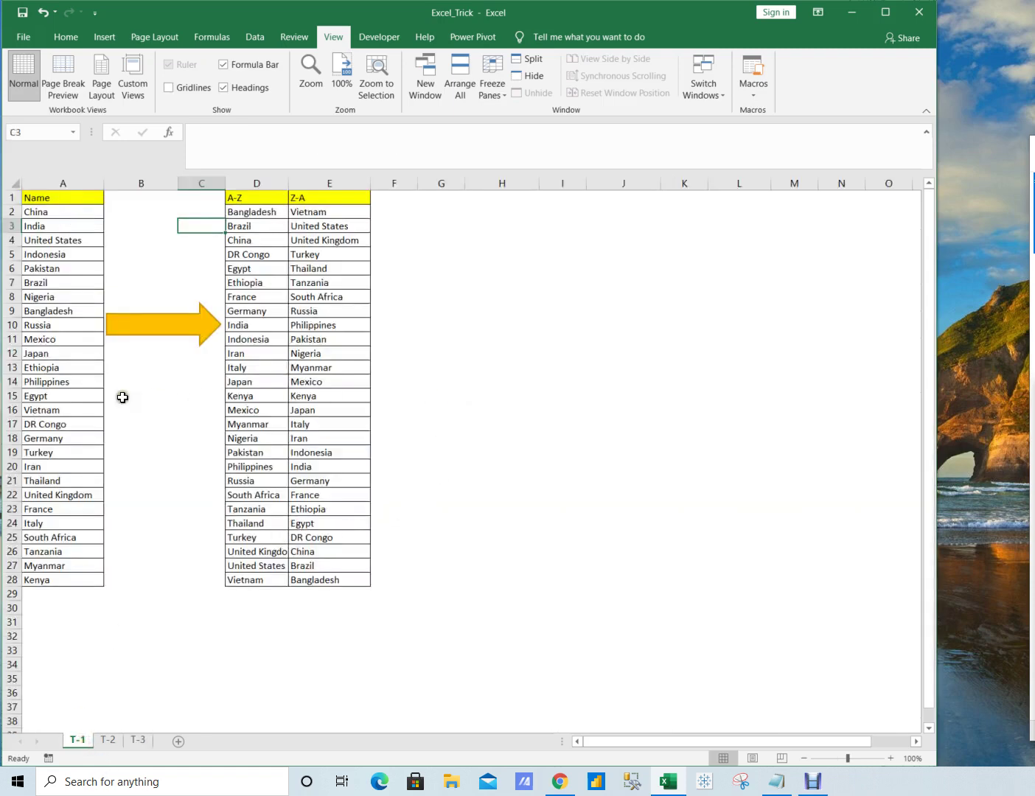
{"action": "left_click_drag", "start_coordinate": [55, 213], "coordinate": [69, 578]}
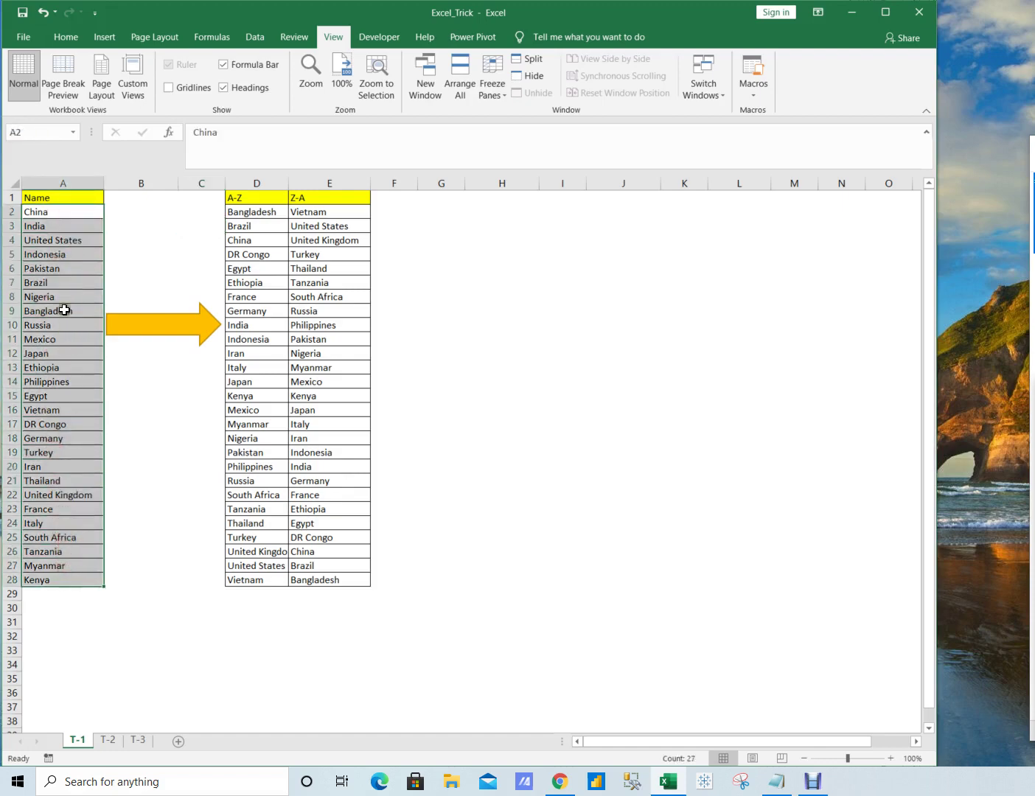
{"action": "left_click", "coordinate": [62, 265]}
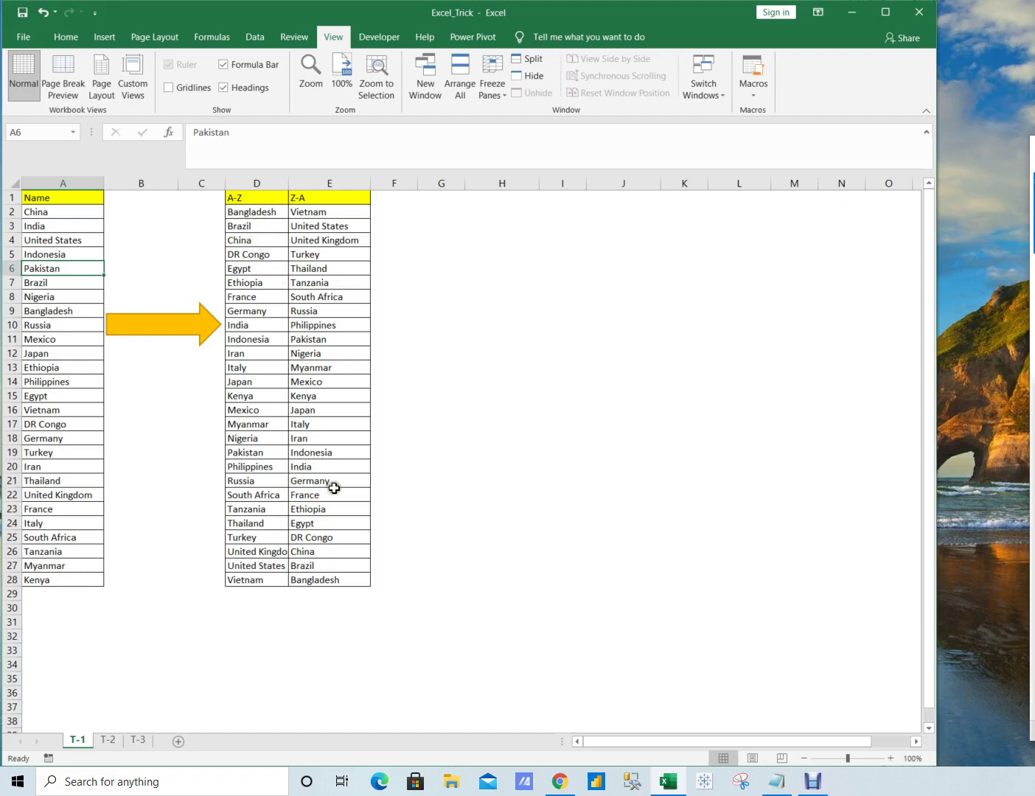
{"action": "left_click", "coordinate": [133, 739]}
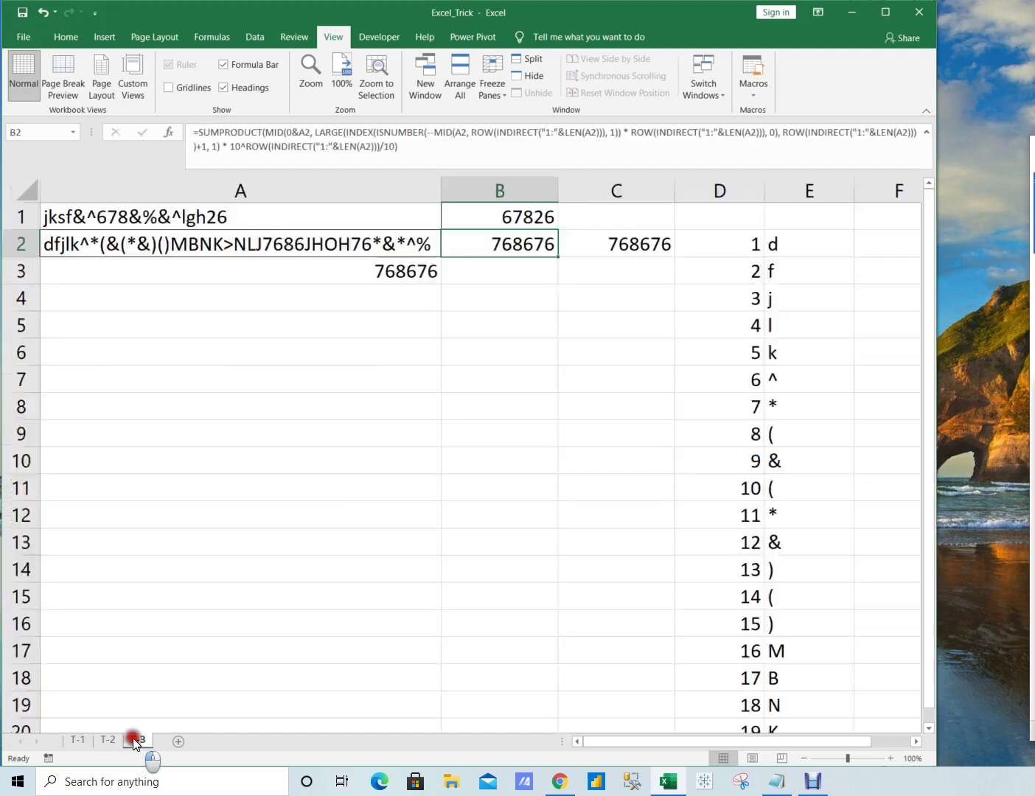